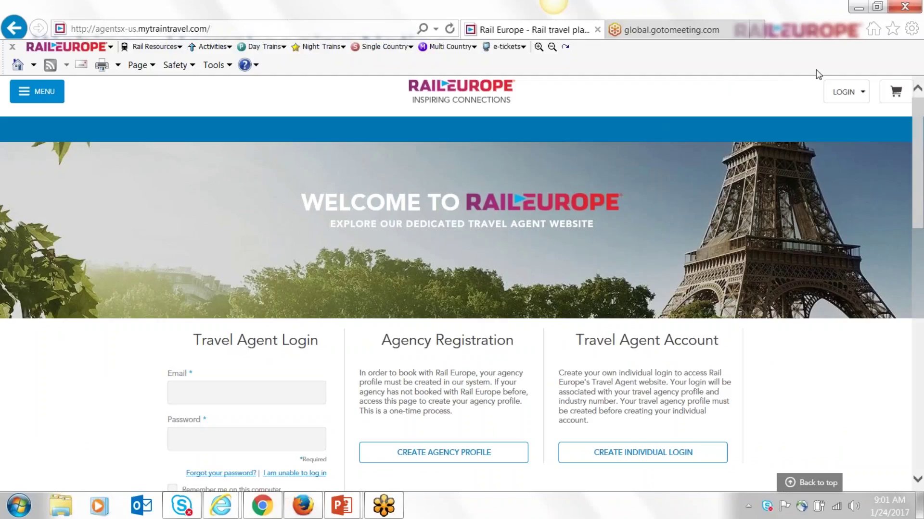
Step: Switch to the signed-in Rail Europe agent site and open the agent's account dropdown
{"action": "left_click", "coordinate": [908, 30]}
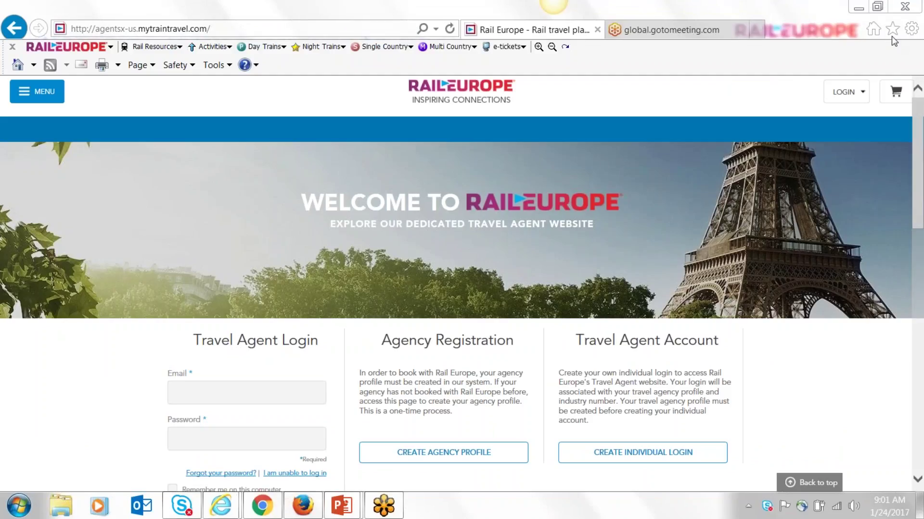
{"action": "left_click", "coordinate": [683, 196]}
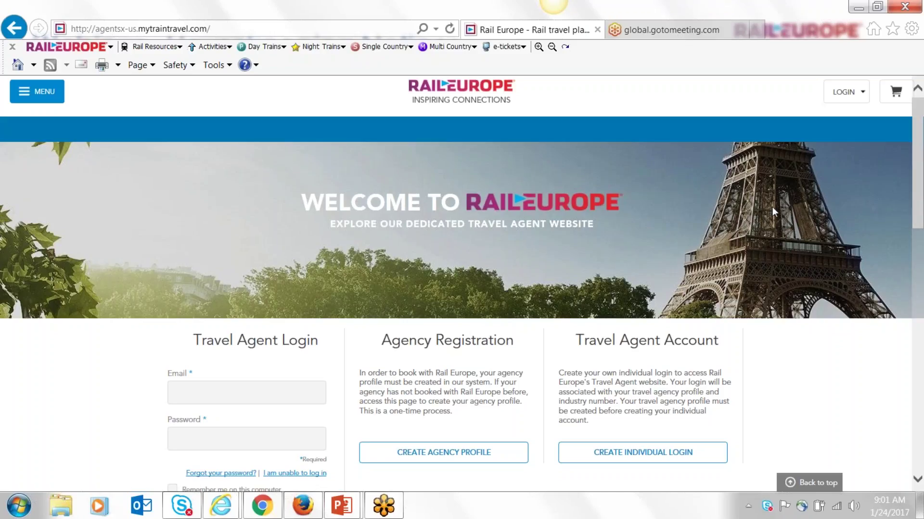
{"action": "scroll", "coordinate": [779, 244], "scroll_direction": "down", "scroll_amount": 1}
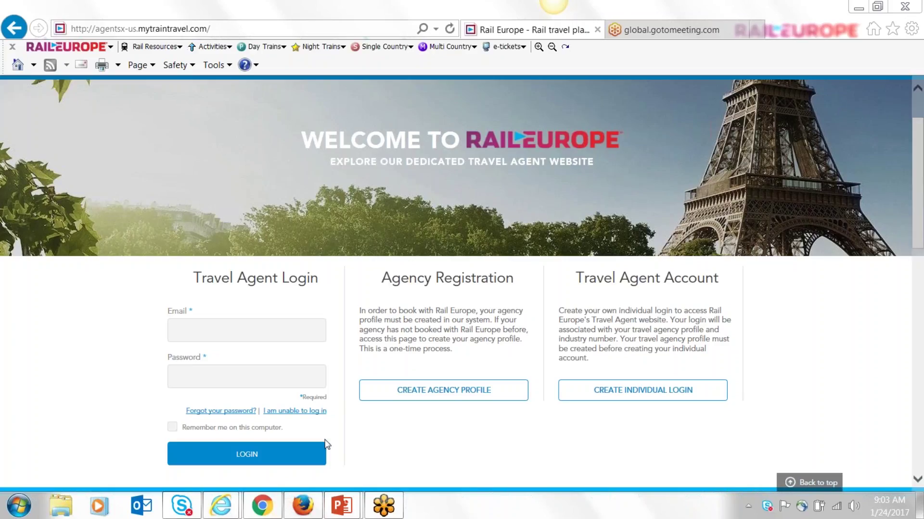
{"action": "left_click", "coordinate": [260, 514]}
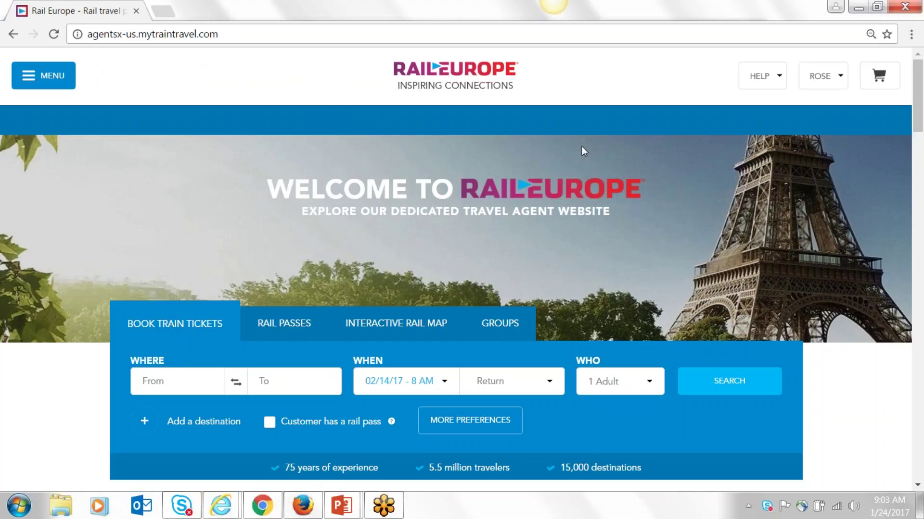
{"action": "left_click", "coordinate": [840, 81]}
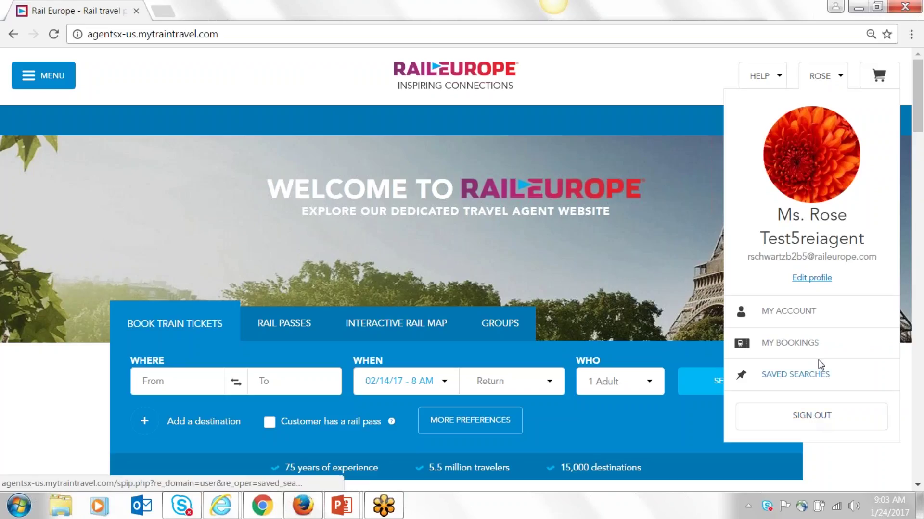
Step: Go to My account, open Edit profile and save the agent's profile details
{"action": "left_click", "coordinate": [793, 313]}
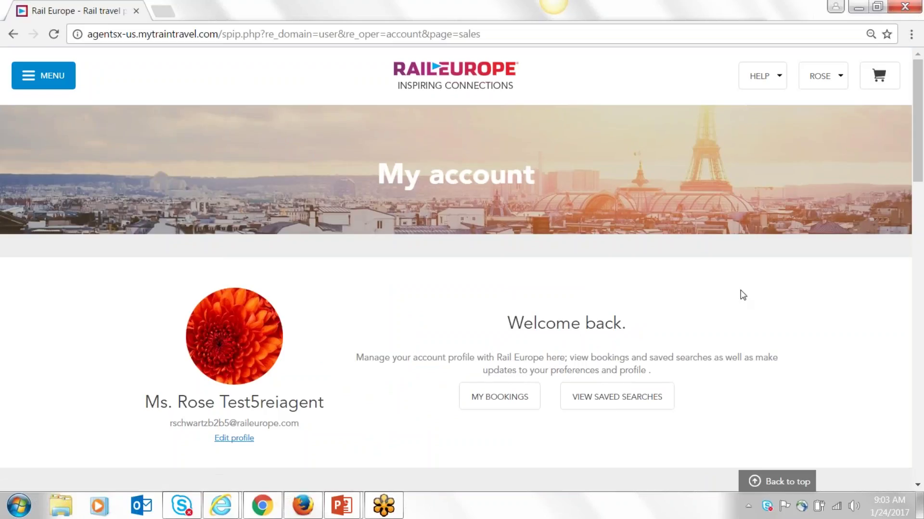
{"action": "scroll", "coordinate": [731, 303], "scroll_direction": "down", "scroll_amount": 3}
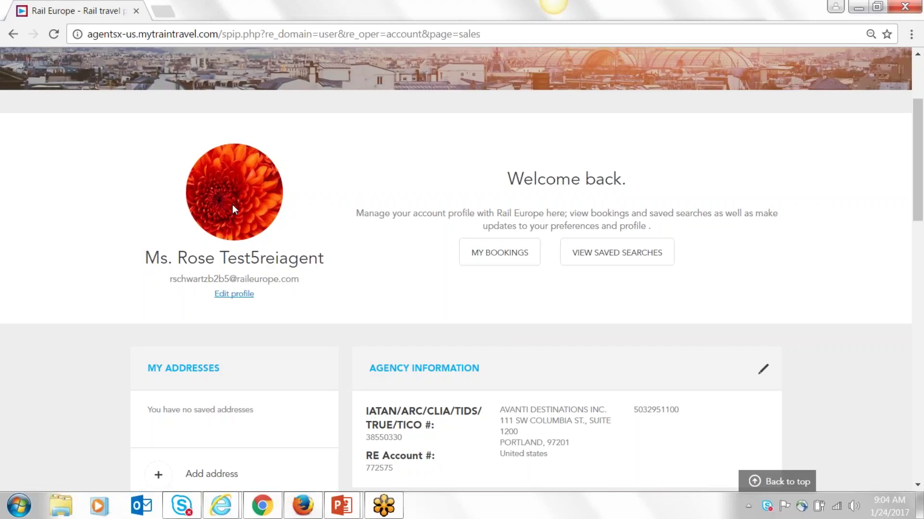
{"action": "left_click", "coordinate": [234, 294]}
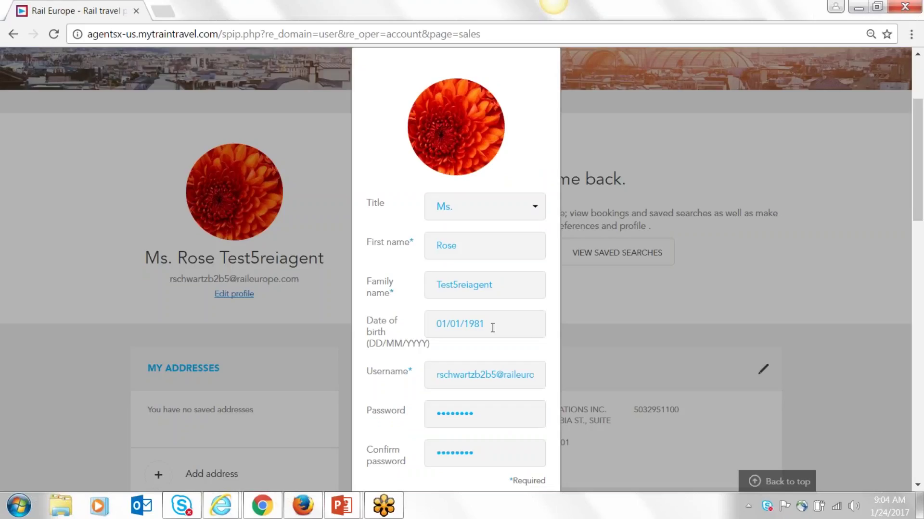
{"action": "scroll", "coordinate": [576, 322], "scroll_direction": "down", "scroll_amount": 2}
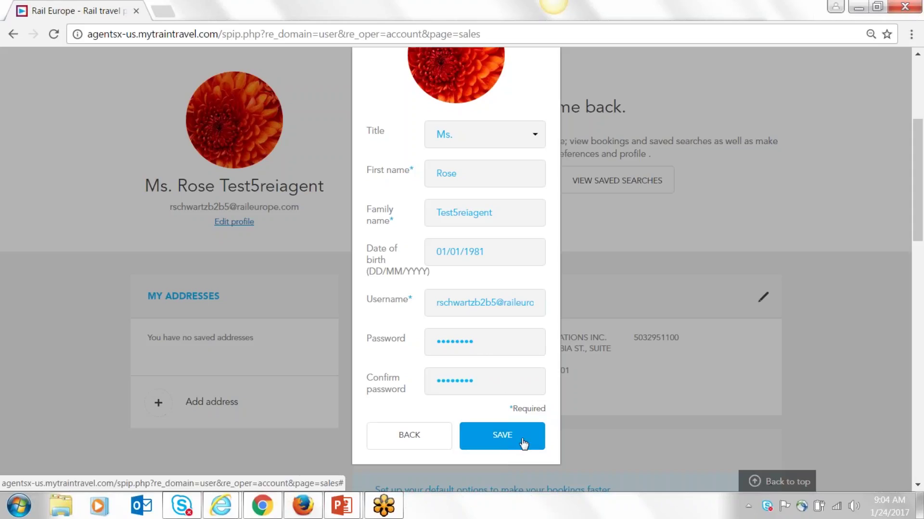
{"action": "left_click", "coordinate": [607, 260]}
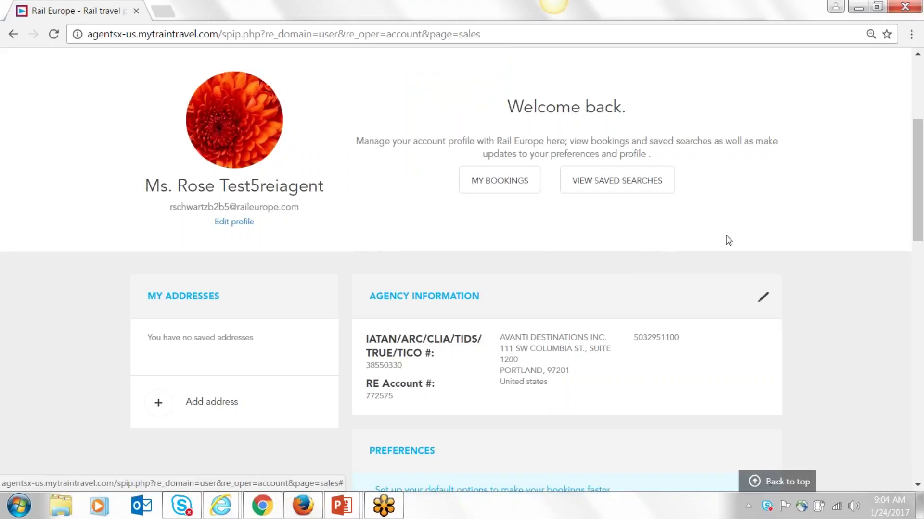
{"action": "scroll", "coordinate": [724, 240], "scroll_direction": "up", "scroll_amount": 2}
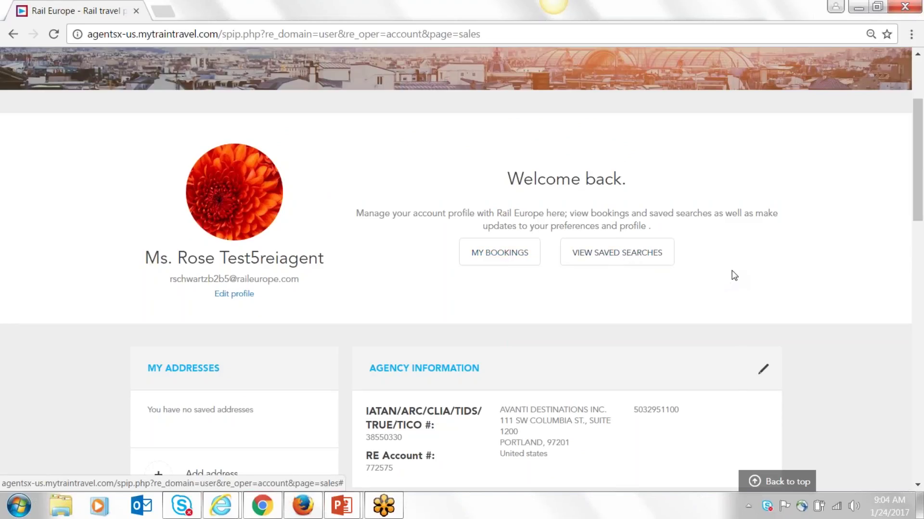
{"action": "scroll", "coordinate": [734, 276], "scroll_direction": "down", "scroll_amount": 2}
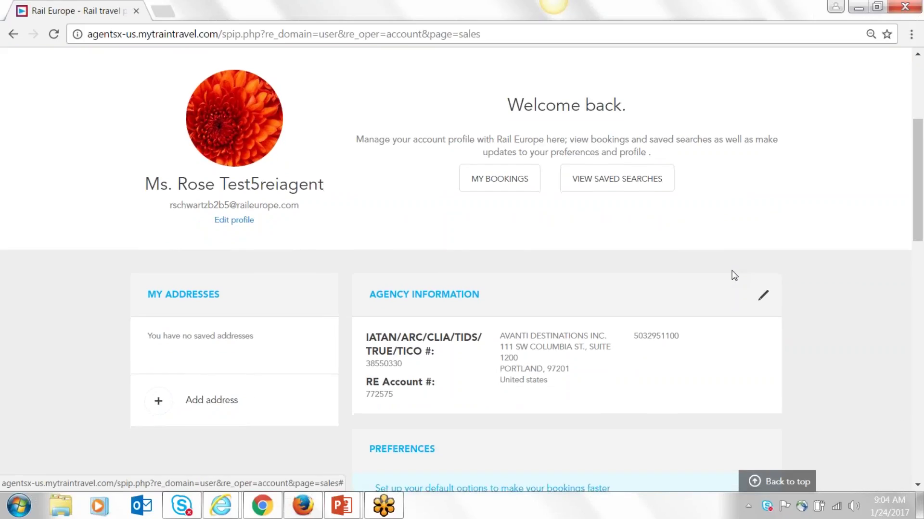
{"action": "scroll", "coordinate": [734, 276], "scroll_direction": "down", "scroll_amount": 1}
{"action": "scroll", "coordinate": [733, 275], "scroll_direction": "down", "scroll_amount": 1}
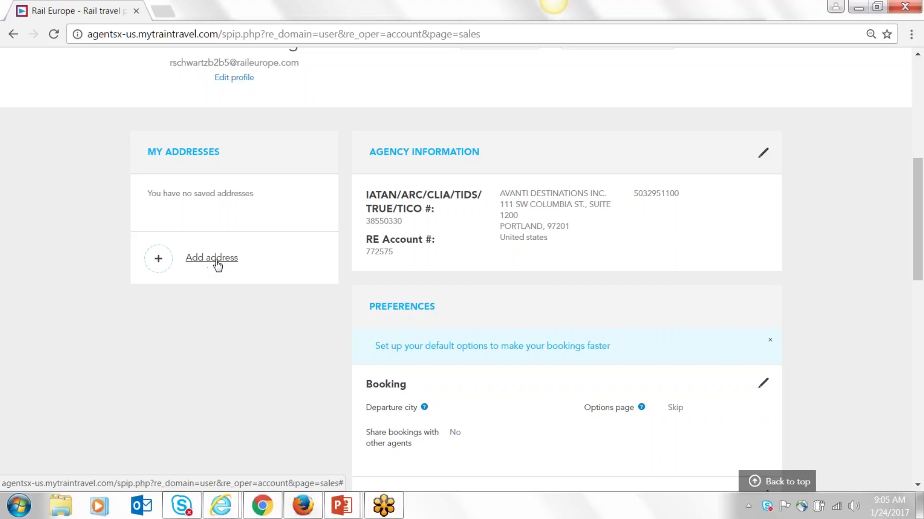
{"action": "scroll", "coordinate": [826, 289], "scroll_direction": "down", "scroll_amount": 3}
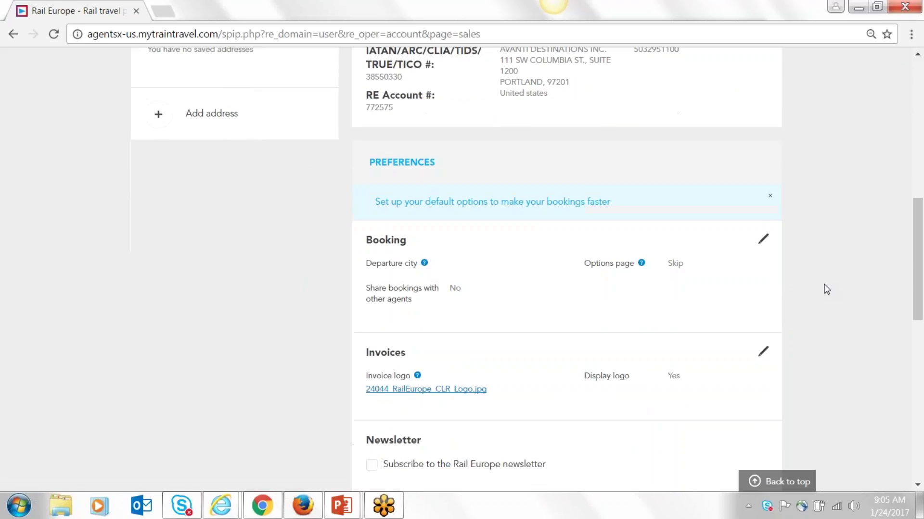
{"action": "scroll", "coordinate": [826, 289], "scroll_direction": "down", "scroll_amount": 2}
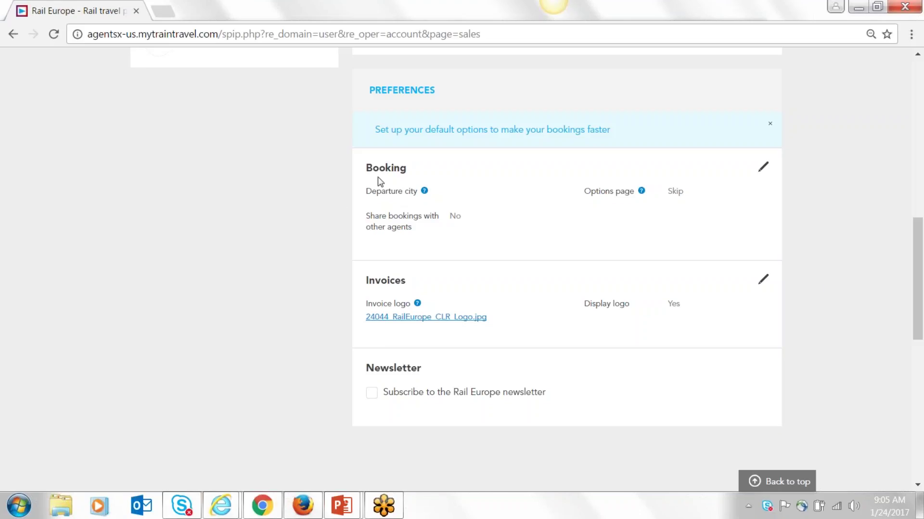
Step: Save Booking preferences with Options page Skip and no sharing with other agents
{"action": "mouse_move", "coordinate": [392, 195]}
{"action": "mouse_move", "coordinate": [641, 199]}
{"action": "mouse_move", "coordinate": [613, 199]}
{"action": "left_click", "coordinate": [763, 167]}
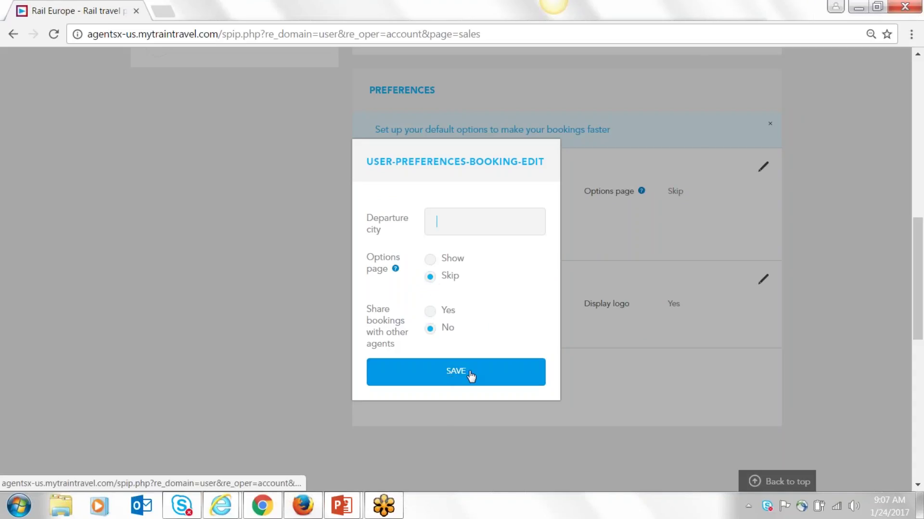
{"action": "left_click", "coordinate": [530, 373]}
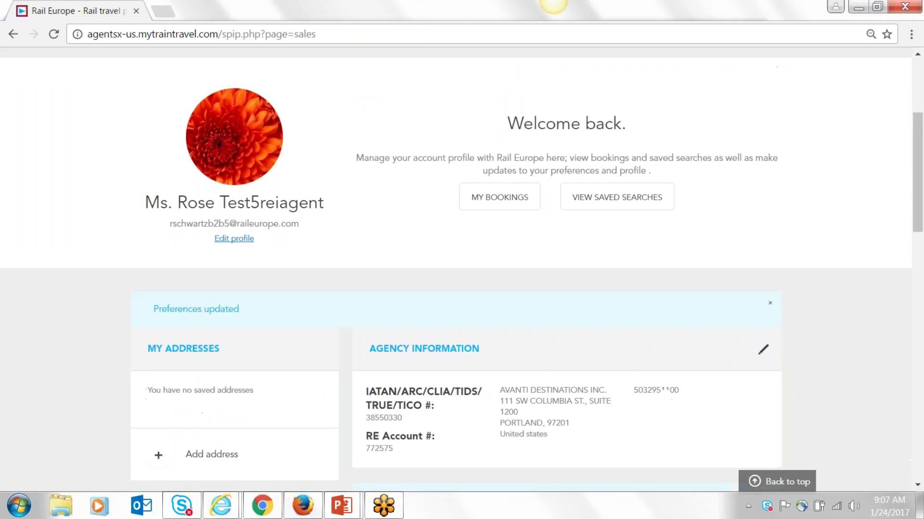
{"action": "scroll", "coordinate": [766, 302], "scroll_direction": "down", "scroll_amount": 5}
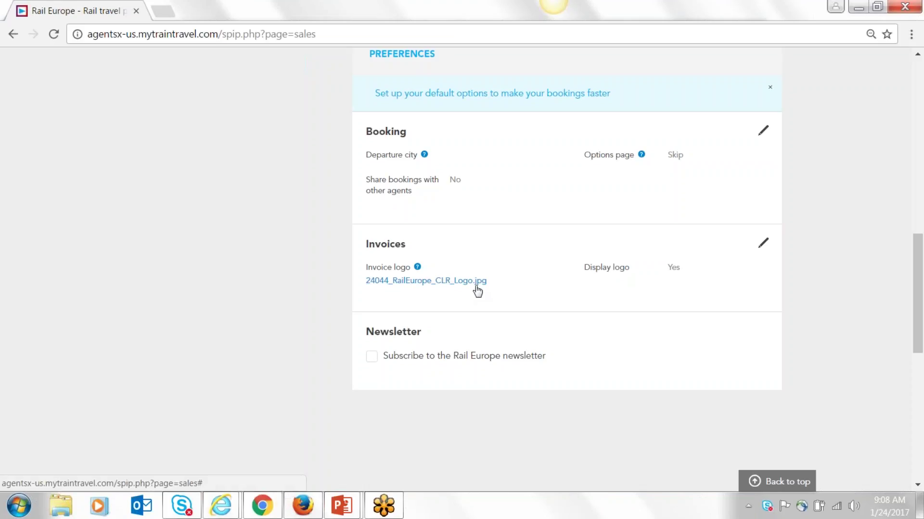
Step: Check the invoice logo file, then save invoice settings with Display logo Yes and fee 0.00
{"action": "left_click", "coordinate": [425, 288]}
{"action": "left_click", "coordinate": [762, 245]}
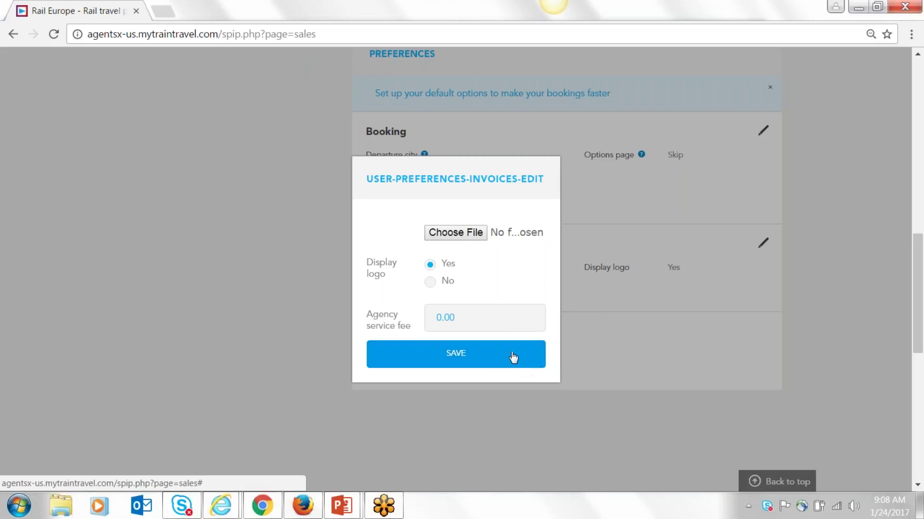
{"action": "left_click", "coordinate": [462, 354]}
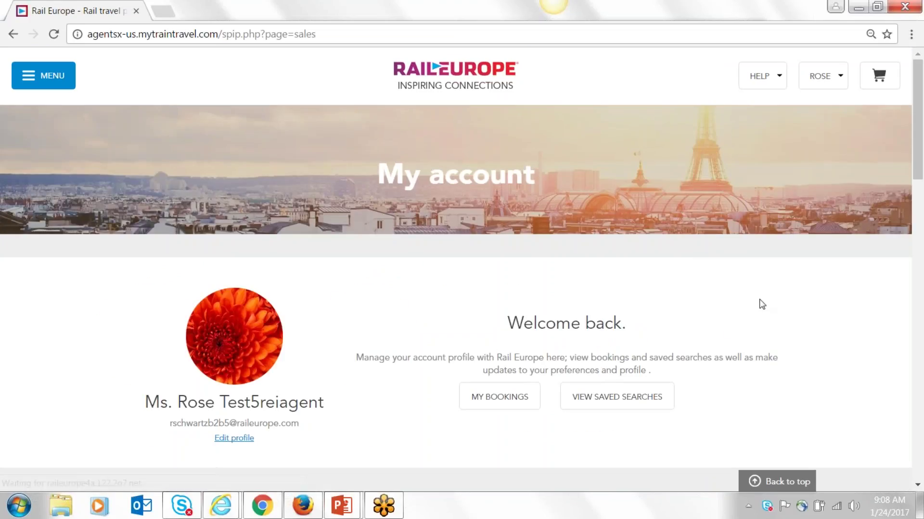
Step: Return to the top, look at the ROSE and MENU menus, then open My Bookings
{"action": "scroll", "coordinate": [761, 304], "scroll_direction": "down", "scroll_amount": 15}
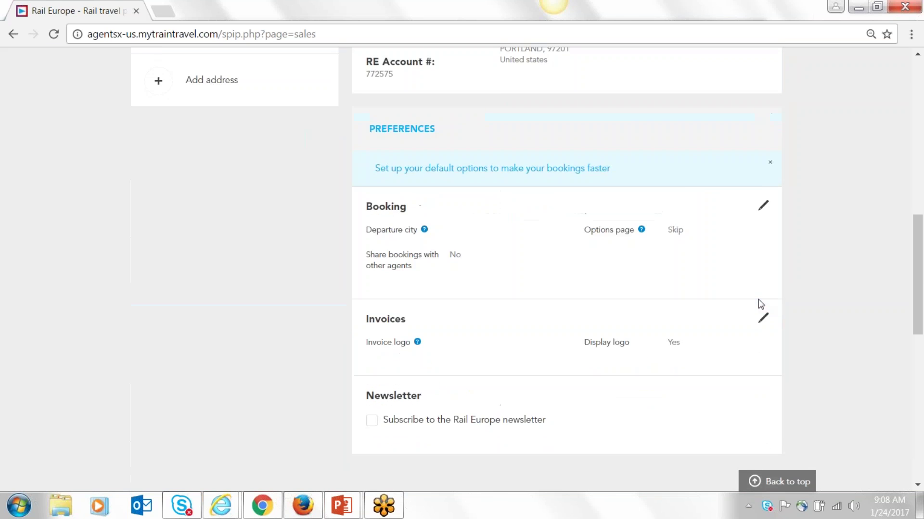
{"action": "scroll", "coordinate": [755, 303], "scroll_direction": "up", "scroll_amount": 6}
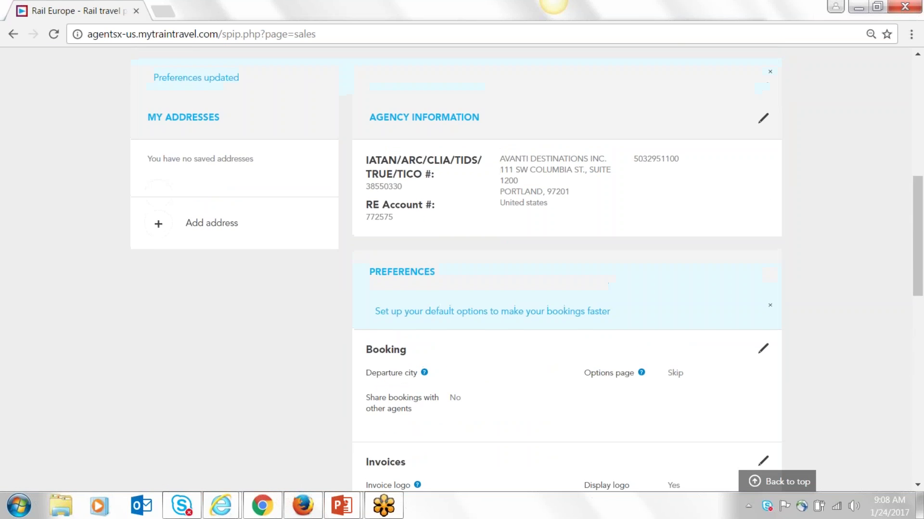
{"action": "left_click", "coordinate": [764, 476]}
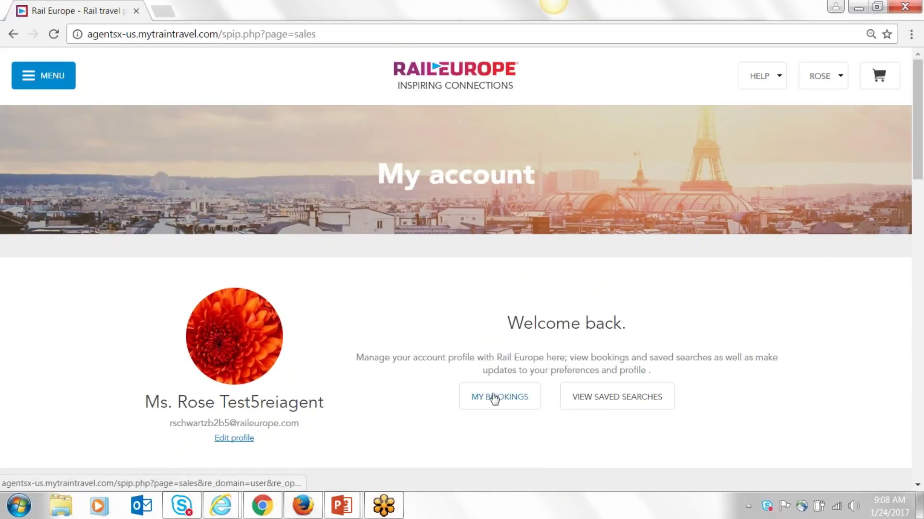
{"action": "left_click", "coordinate": [840, 78]}
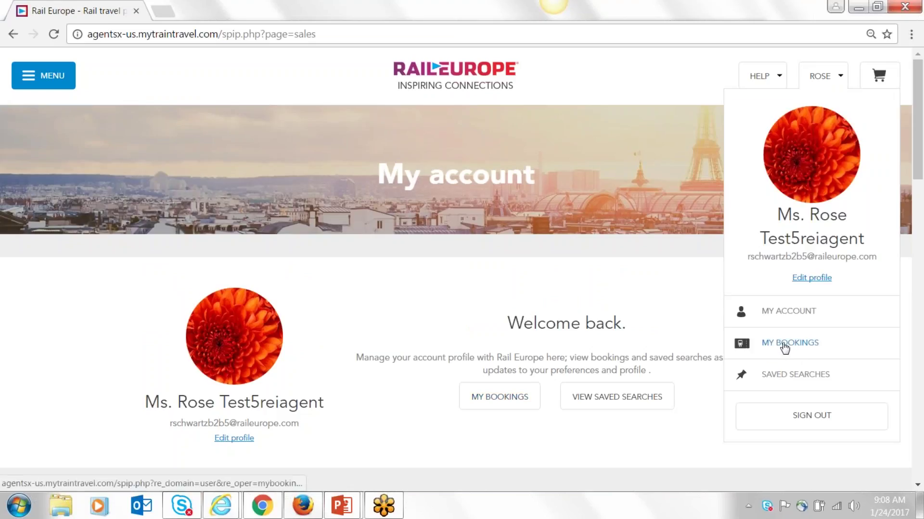
{"action": "left_click", "coordinate": [663, 276]}
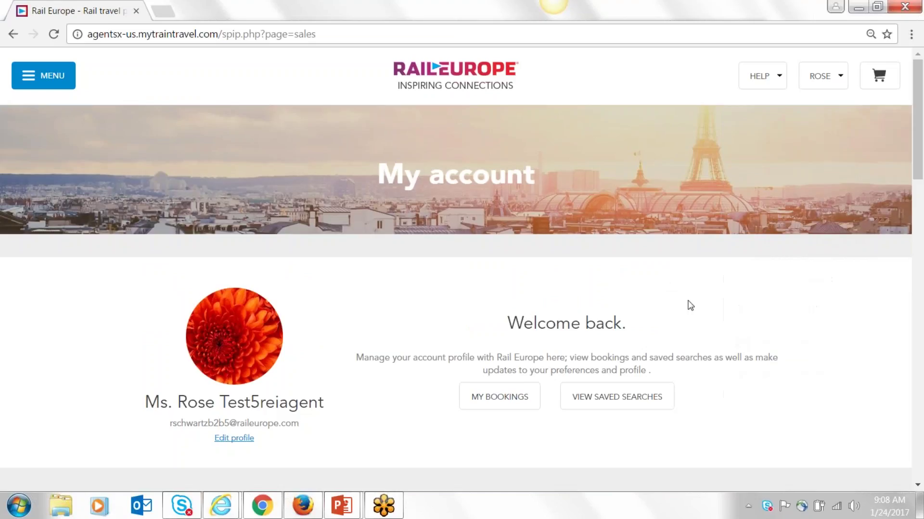
{"action": "left_click", "coordinate": [44, 77]}
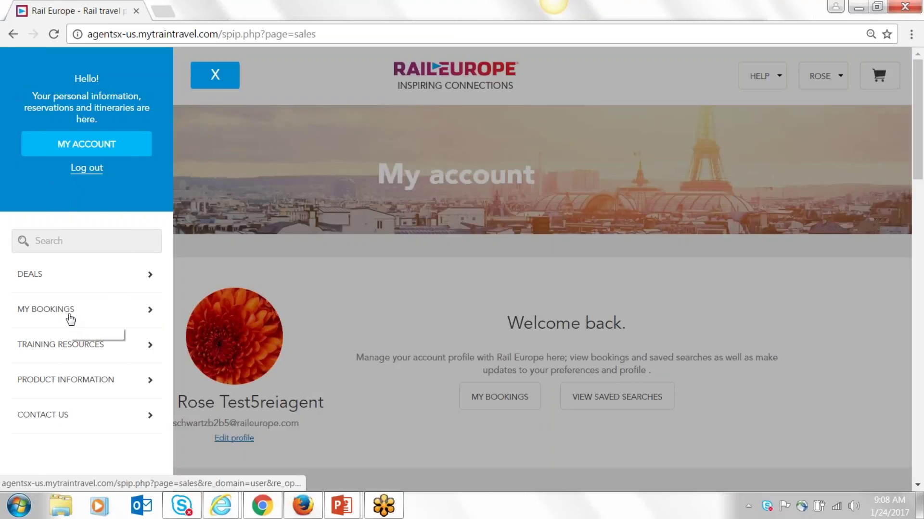
{"action": "left_click", "coordinate": [466, 235]}
{"action": "left_click", "coordinate": [495, 398]}
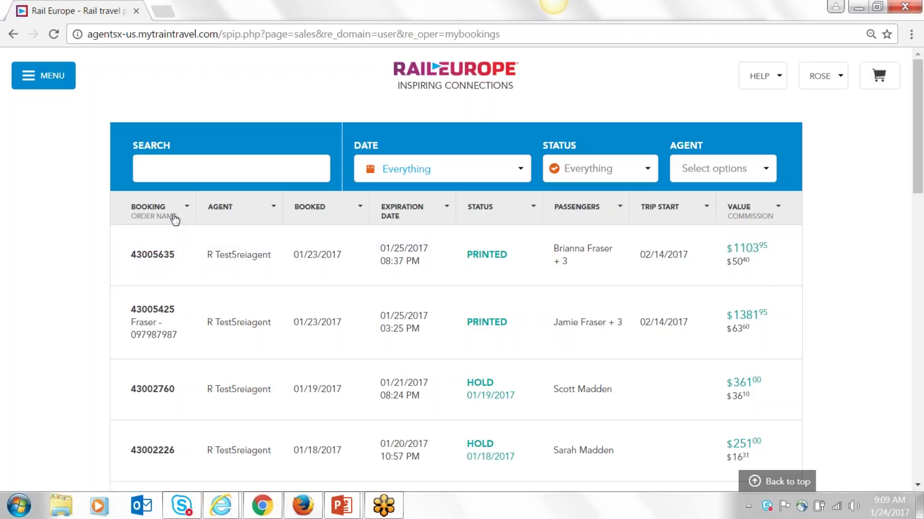
Step: Sort bookings by agent, then by booking number, and expand booking 43001345's actions
{"action": "left_click", "coordinate": [157, 212]}
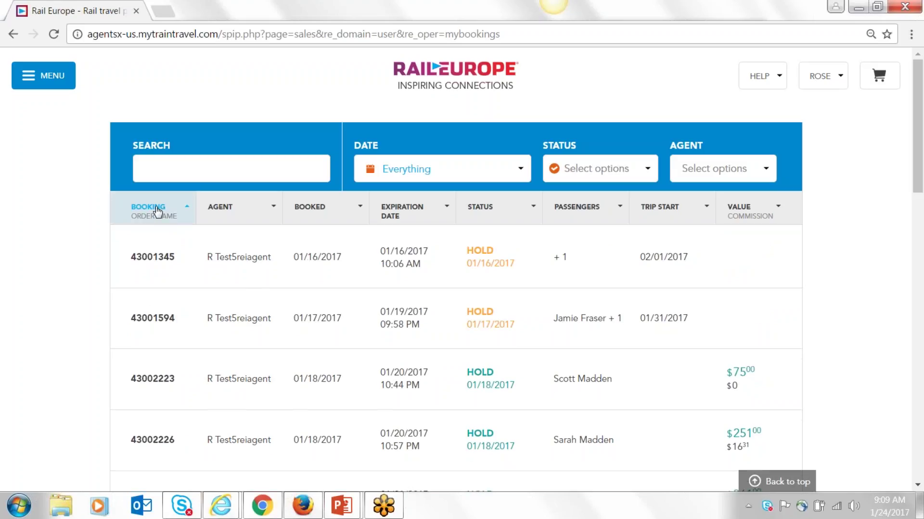
{"action": "left_click", "coordinate": [228, 212]}
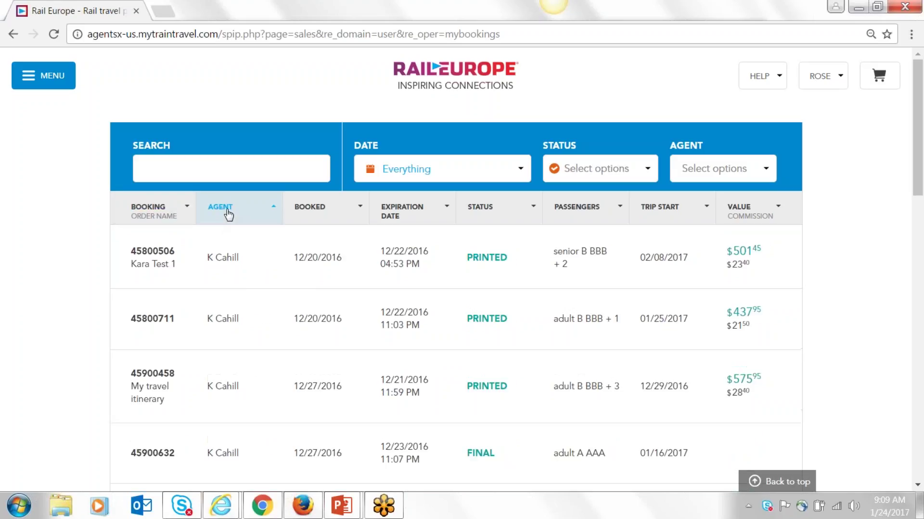
{"action": "left_click", "coordinate": [148, 216]}
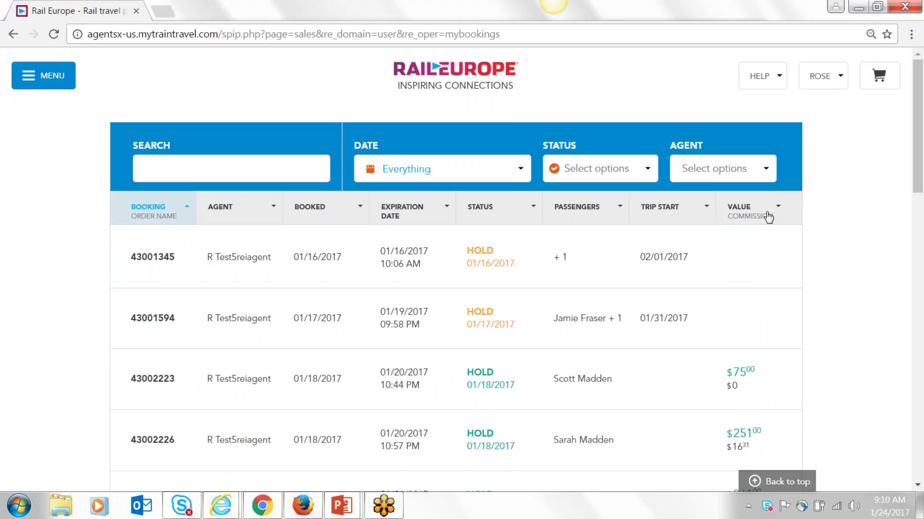
{"action": "left_click", "coordinate": [441, 269]}
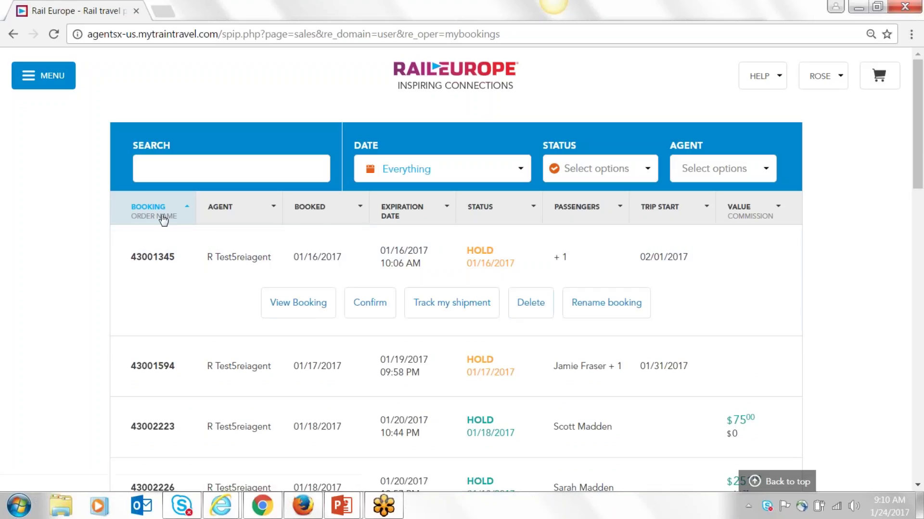
{"action": "left_click", "coordinate": [163, 210]}
{"action": "left_click", "coordinate": [422, 266]}
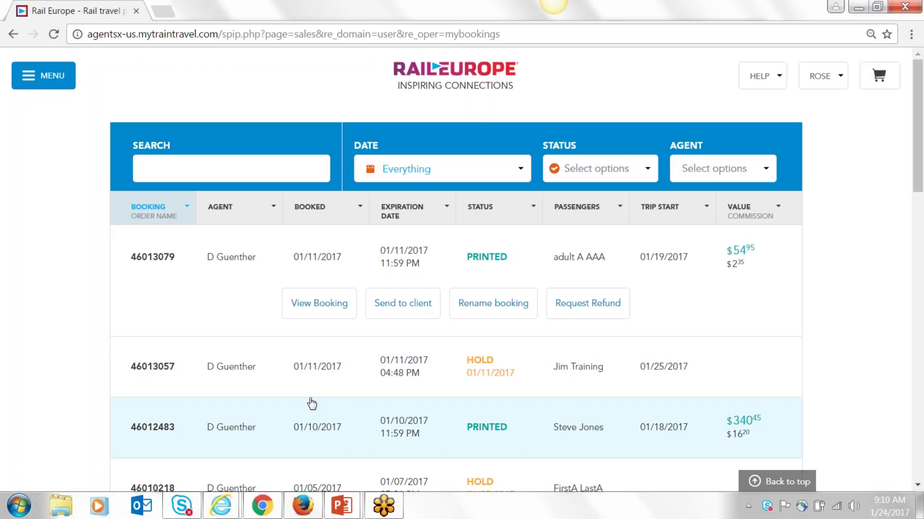
Step: Bring the Firefox window showing the Rail Europe agent site to the front
{"action": "left_click", "coordinate": [303, 507]}
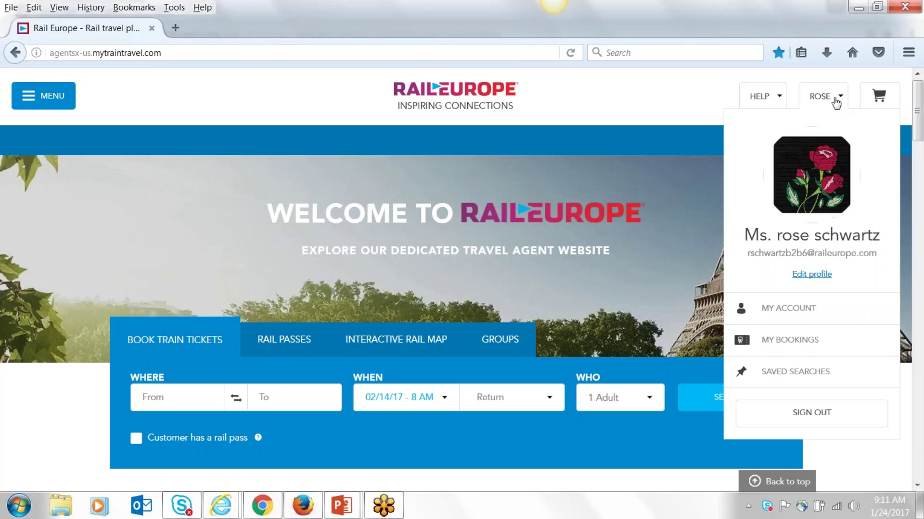
Step: Open My account and browse reports, agency info, preferences and the four-agent Agents list
{"action": "left_click", "coordinate": [794, 312]}
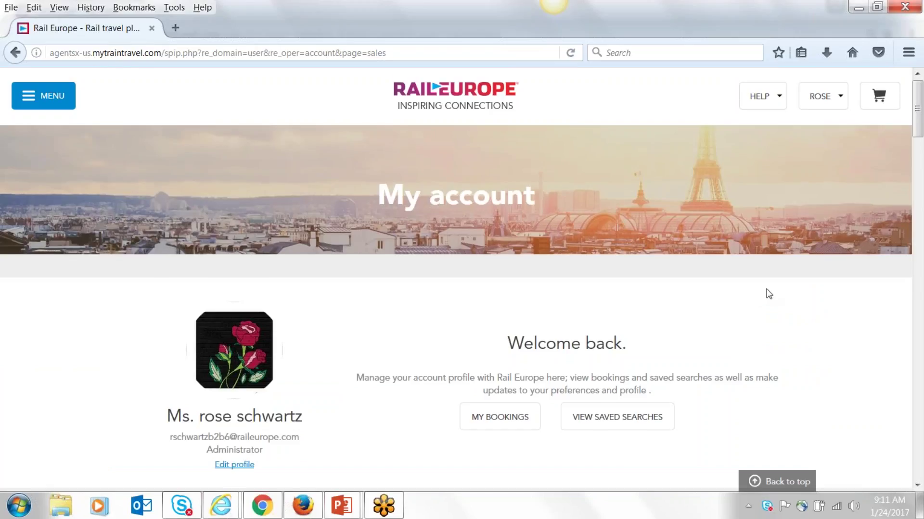
{"action": "scroll", "coordinate": [769, 294], "scroll_direction": "down", "scroll_amount": 3}
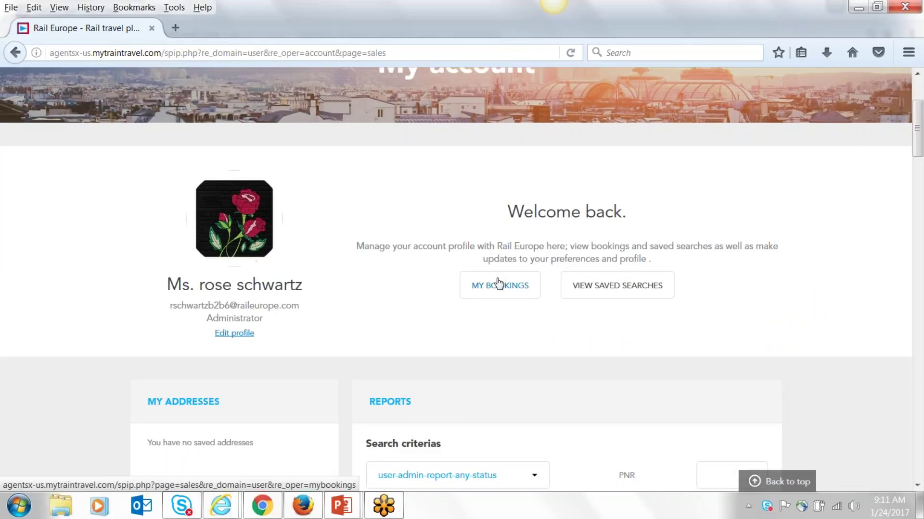
{"action": "scroll", "coordinate": [725, 288], "scroll_direction": "down", "scroll_amount": 1}
{"action": "scroll", "coordinate": [721, 286], "scroll_direction": "down", "scroll_amount": 4}
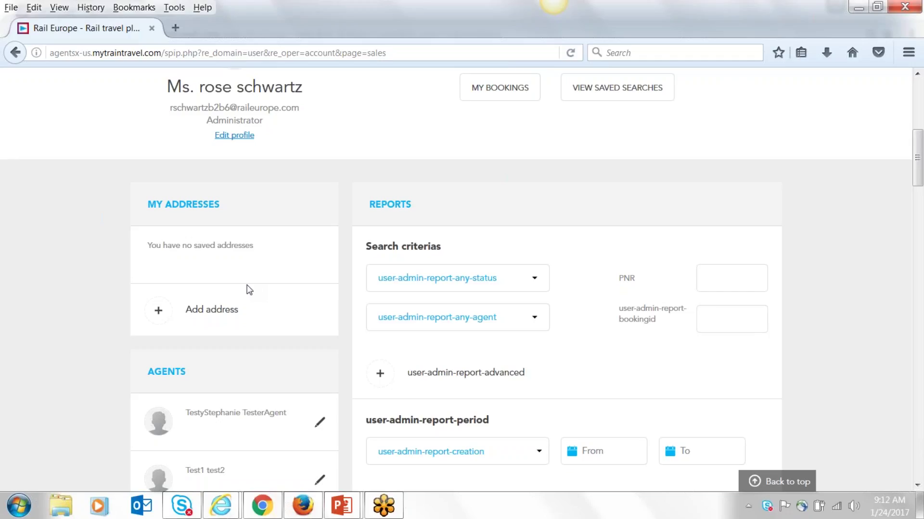
{"action": "scroll", "coordinate": [294, 259], "scroll_direction": "down", "scroll_amount": 3}
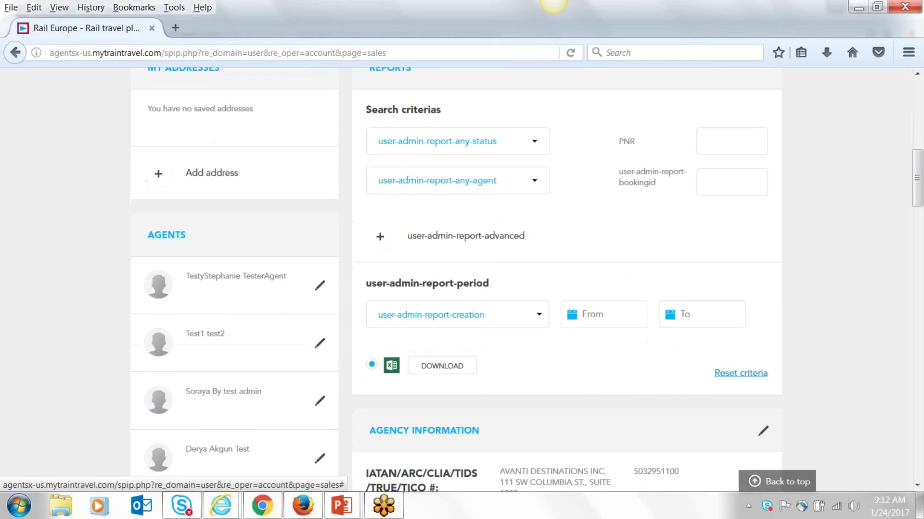
{"action": "scroll", "coordinate": [295, 260], "scroll_direction": "down", "scroll_amount": 3}
{"action": "scroll", "coordinate": [231, 359], "scroll_direction": "down", "scroll_amount": 6}
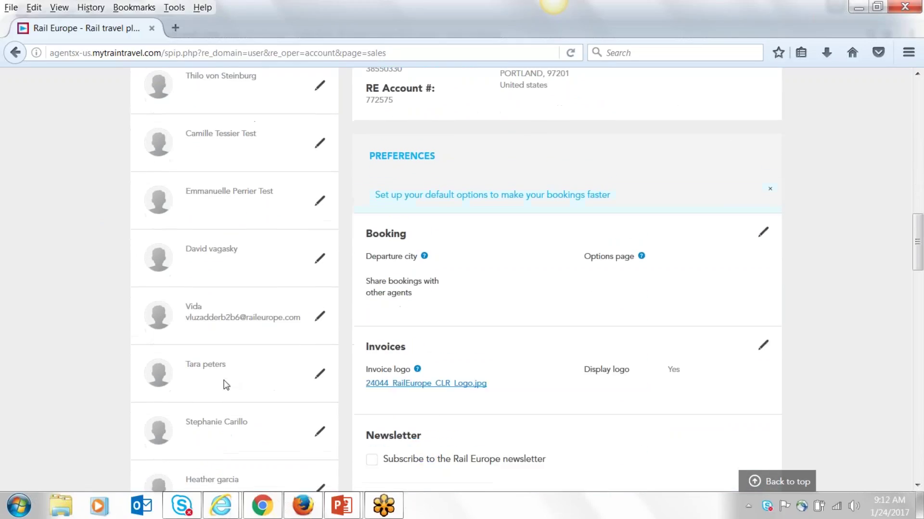
{"action": "scroll", "coordinate": [225, 383], "scroll_direction": "down", "scroll_amount": 7}
{"action": "scroll", "coordinate": [225, 383], "scroll_direction": "down", "scroll_amount": 6}
{"action": "scroll", "coordinate": [223, 383], "scroll_direction": "down", "scroll_amount": 7}
{"action": "scroll", "coordinate": [225, 379], "scroll_direction": "down", "scroll_amount": 2}
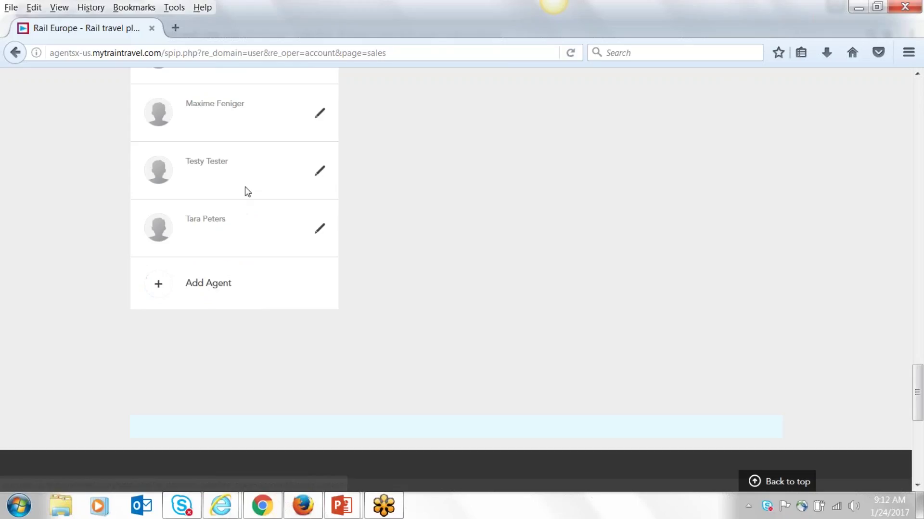
{"action": "scroll", "coordinate": [368, 283], "scroll_direction": "up", "scroll_amount": 2}
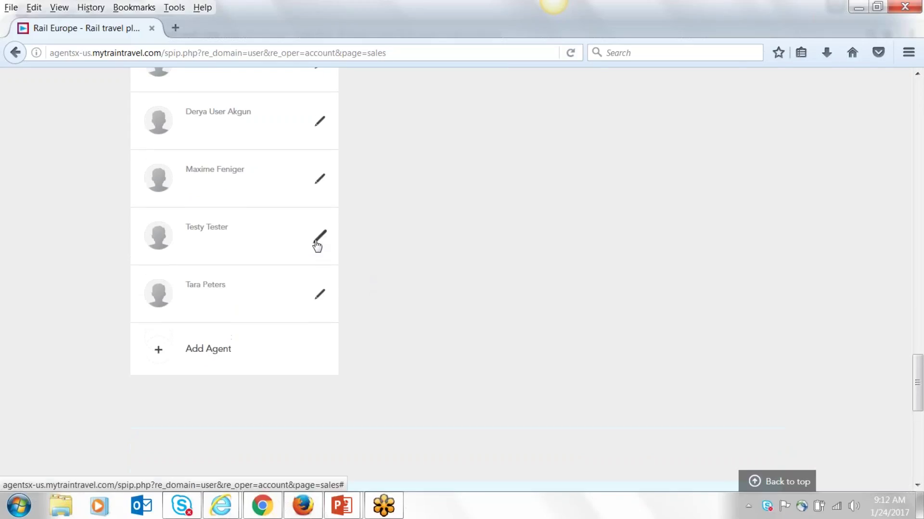
Step: Delete the test agent's account from the Modify Agent dialog
{"action": "left_click", "coordinate": [317, 244]}
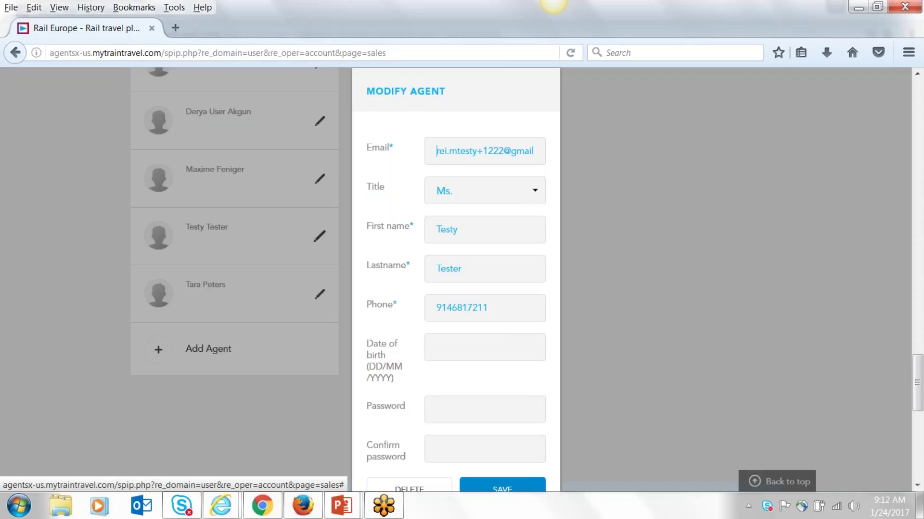
{"action": "scroll", "coordinate": [604, 318], "scroll_direction": "down", "scroll_amount": 4}
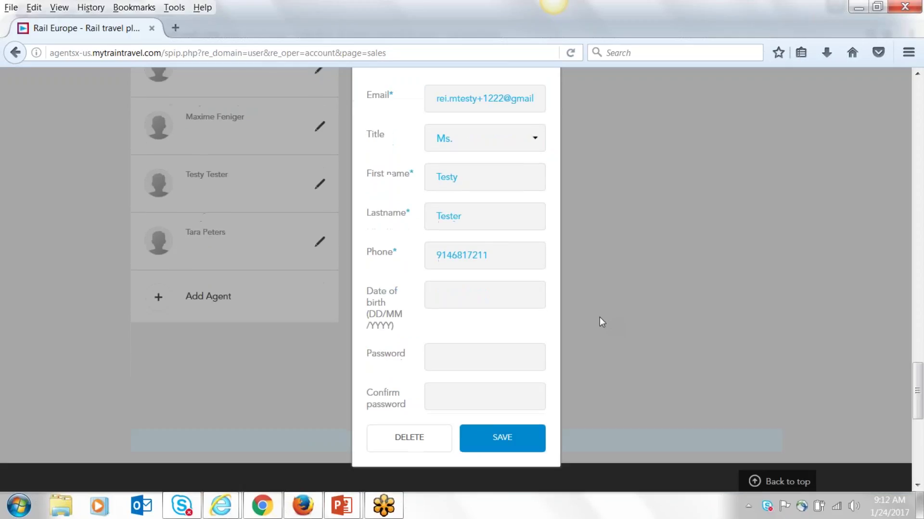
{"action": "left_click", "coordinate": [411, 313]}
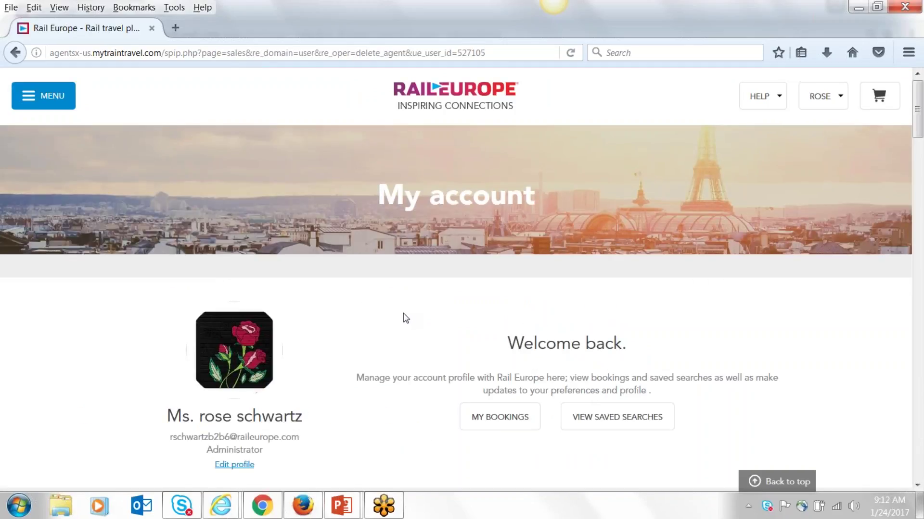
Step: Open another agent's details and close the dialog without changes
{"action": "scroll", "coordinate": [404, 317], "scroll_direction": "down", "scroll_amount": 4}
{"action": "scroll", "coordinate": [397, 313], "scroll_direction": "down", "scroll_amount": 5}
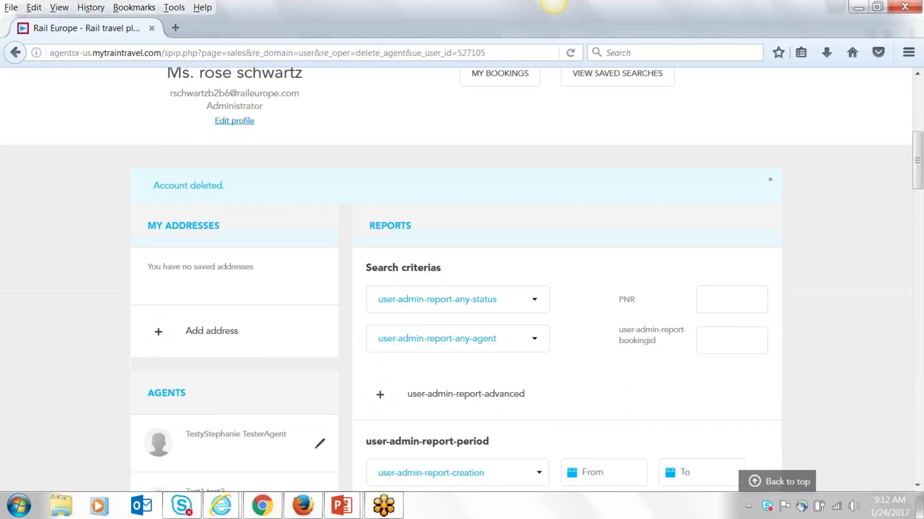
{"action": "scroll", "coordinate": [397, 313], "scroll_direction": "down", "scroll_amount": 4}
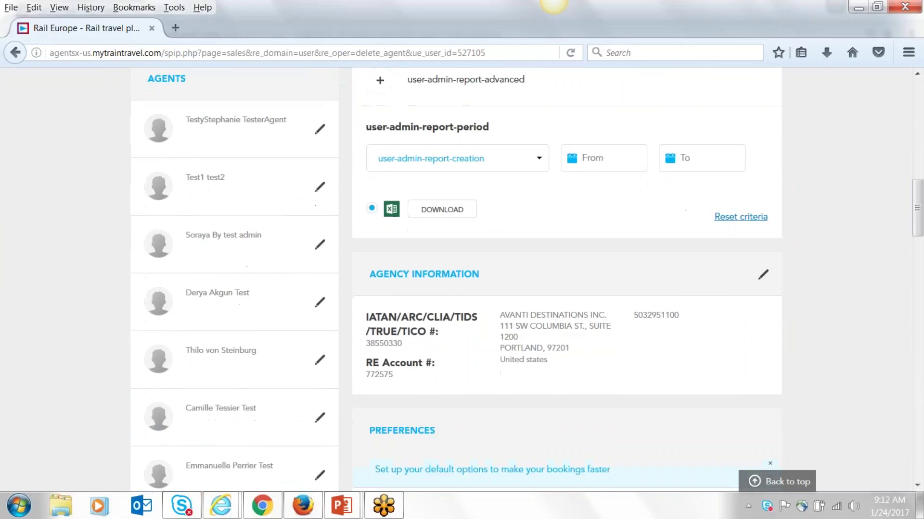
{"action": "scroll", "coordinate": [391, 315], "scroll_direction": "down", "scroll_amount": 4}
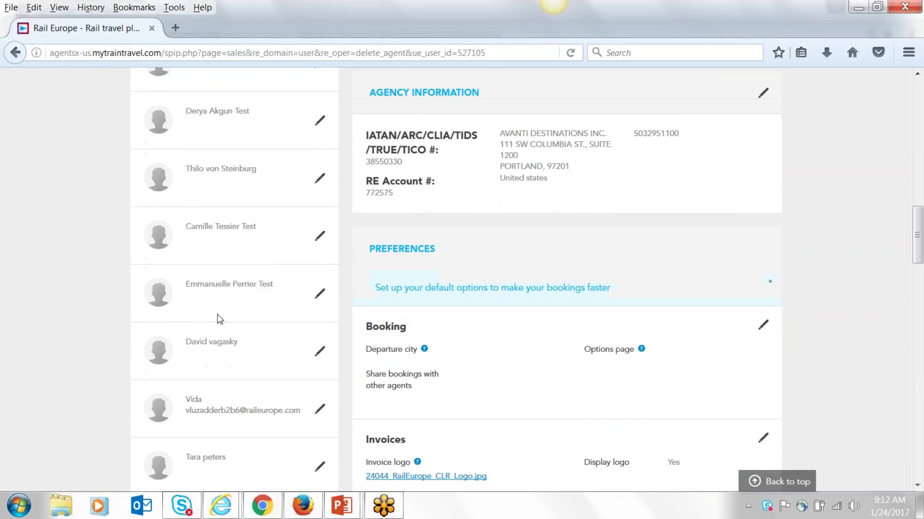
{"action": "left_click", "coordinate": [319, 293]}
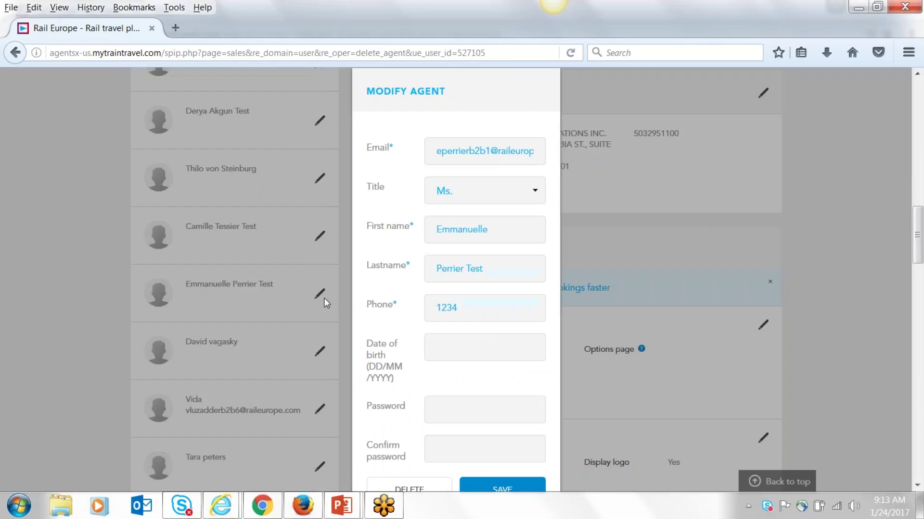
{"action": "scroll", "coordinate": [633, 377], "scroll_direction": "down", "scroll_amount": 3}
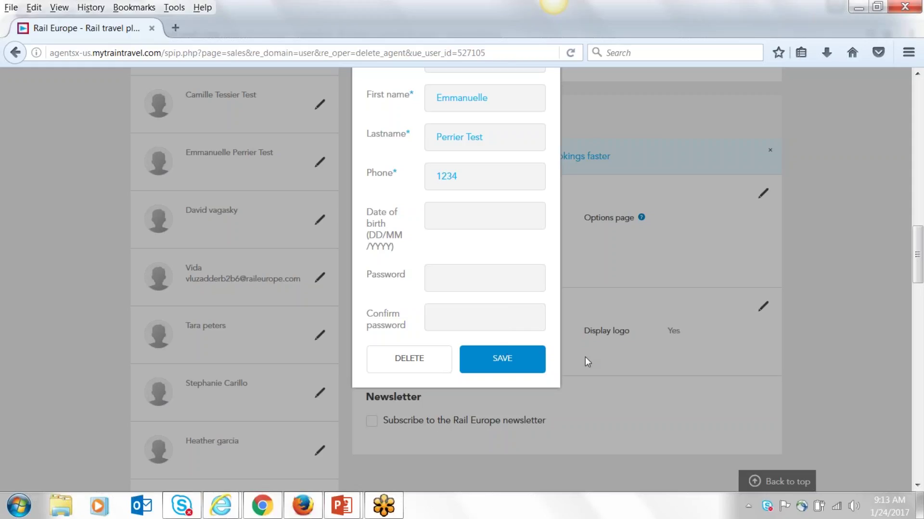
{"action": "left_click", "coordinate": [813, 295]}
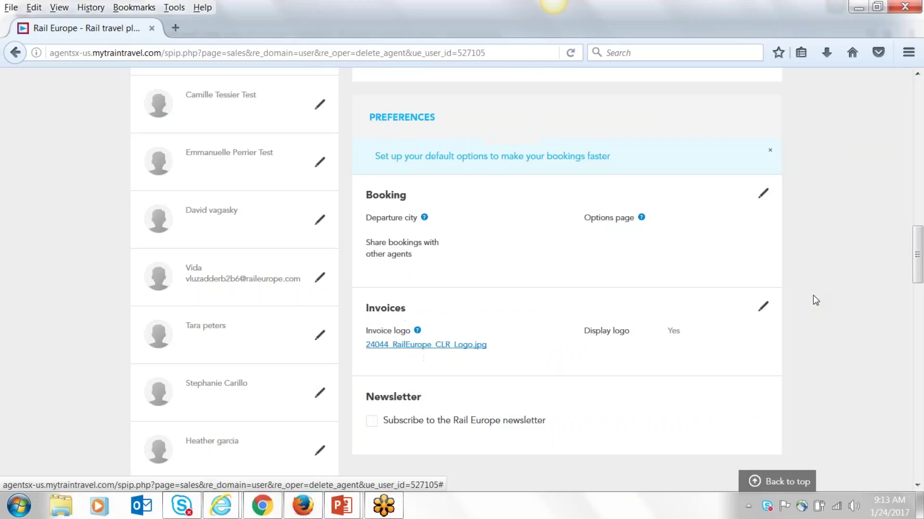
{"action": "scroll", "coordinate": [813, 296], "scroll_direction": "up", "scroll_amount": 3}
{"action": "scroll", "coordinate": [813, 301], "scroll_direction": "up", "scroll_amount": 4}
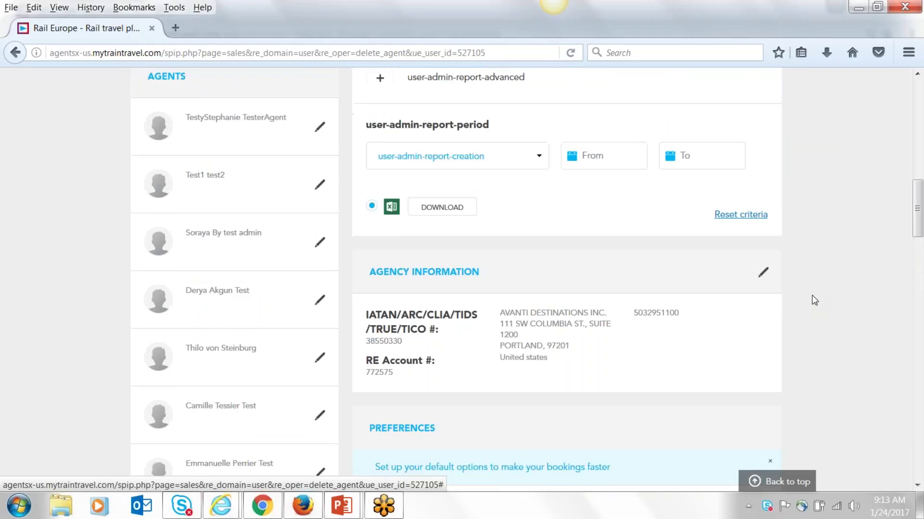
{"action": "scroll", "coordinate": [811, 295], "scroll_direction": "up", "scroll_amount": 4}
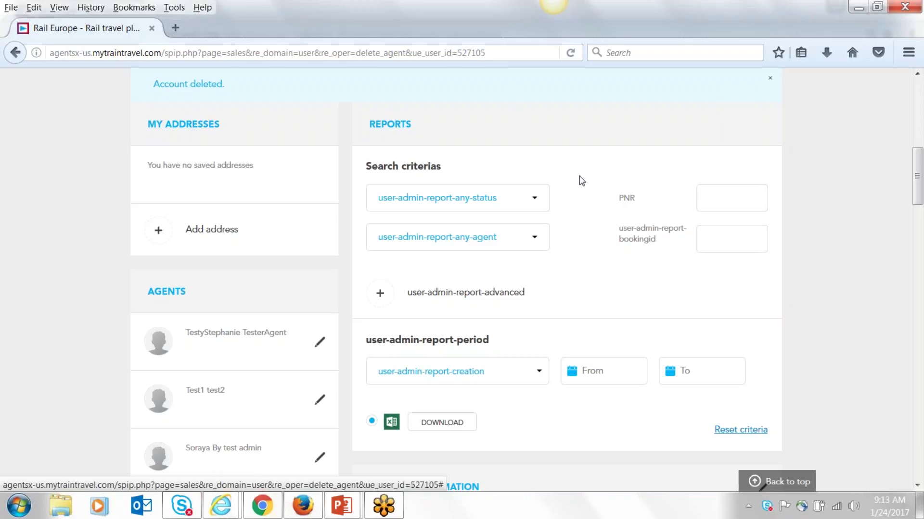
{"action": "left_click", "coordinate": [534, 197]}
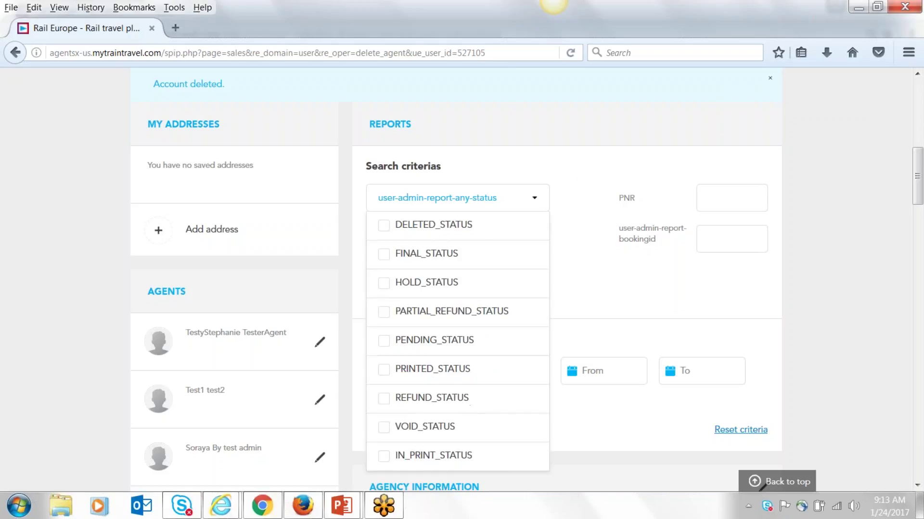
{"action": "left_click", "coordinate": [601, 250]}
{"action": "left_click", "coordinate": [703, 198]}
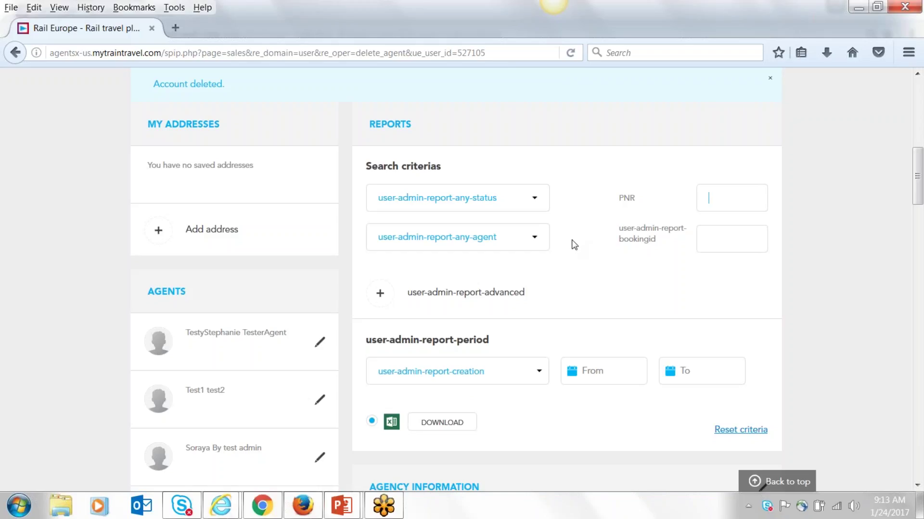
{"action": "scroll", "coordinate": [570, 241], "scroll_direction": "down", "scroll_amount": 1}
{"action": "scroll", "coordinate": [574, 245], "scroll_direction": "down", "scroll_amount": 1}
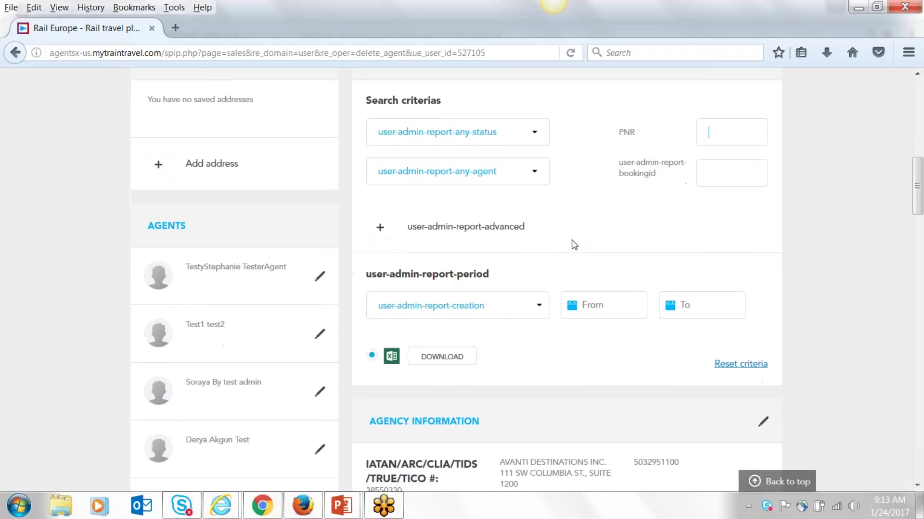
{"action": "scroll", "coordinate": [574, 245], "scroll_direction": "down", "scroll_amount": 2}
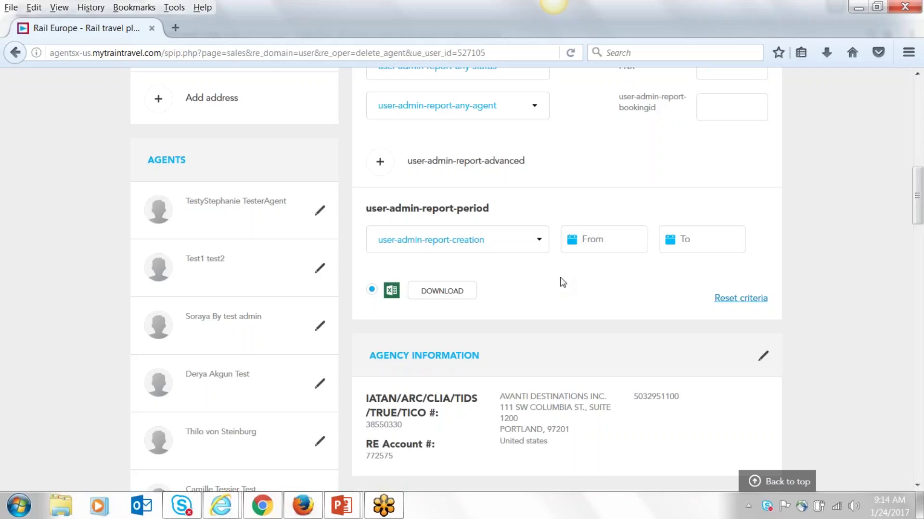
{"action": "scroll", "coordinate": [563, 282], "scroll_direction": "down", "scroll_amount": 3}
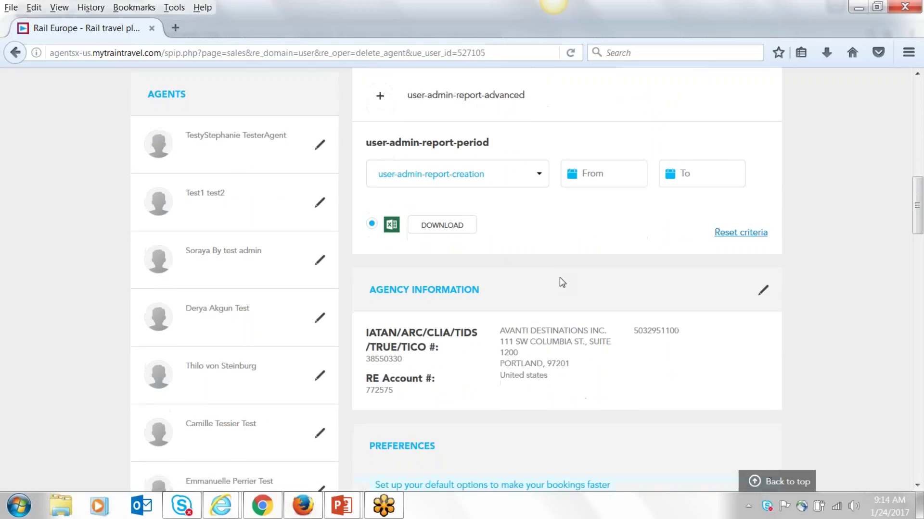
{"action": "scroll", "coordinate": [560, 282], "scroll_direction": "down", "scroll_amount": 4}
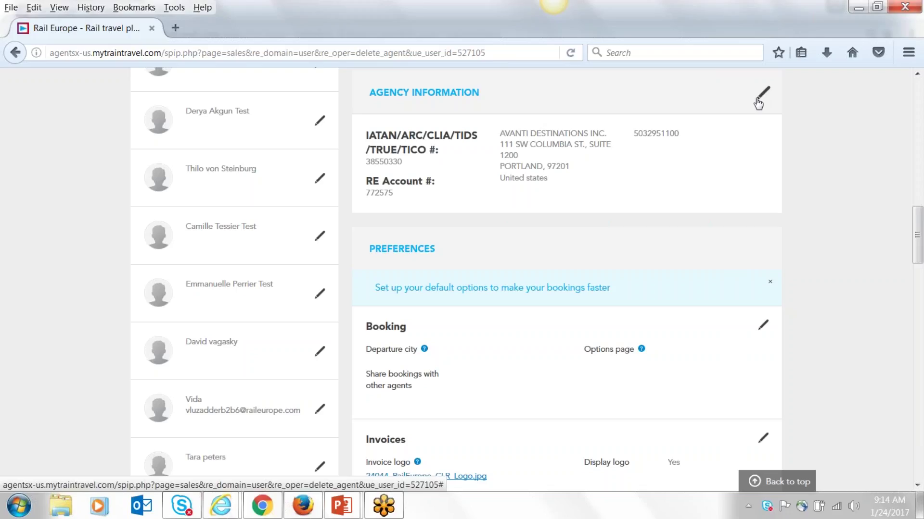
{"action": "scroll", "coordinate": [758, 103], "scroll_direction": "down", "scroll_amount": 3}
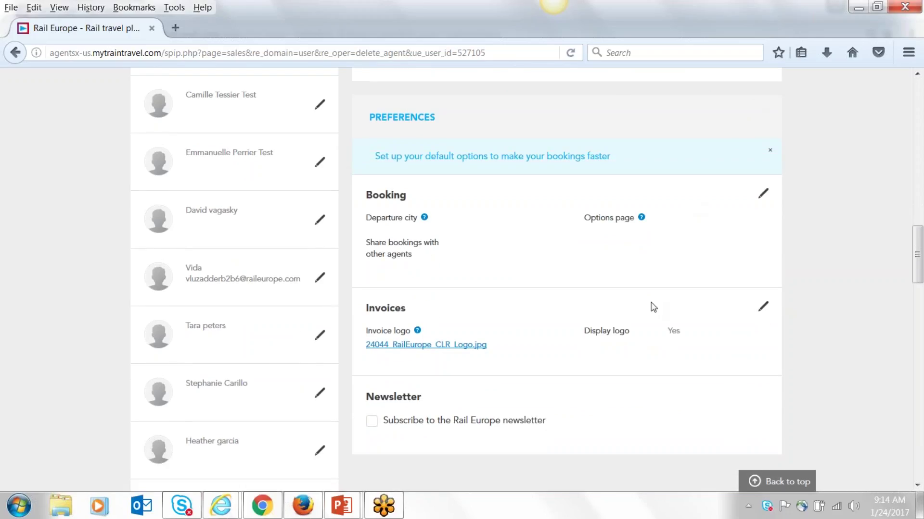
{"action": "scroll", "coordinate": [681, 252], "scroll_direction": "down", "scroll_amount": 3}
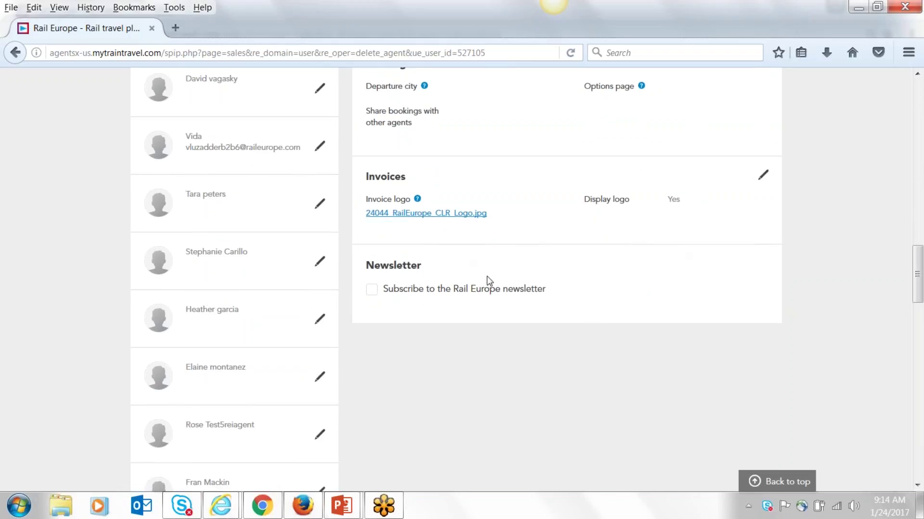
{"action": "scroll", "coordinate": [625, 291], "scroll_direction": "down", "scroll_amount": 4}
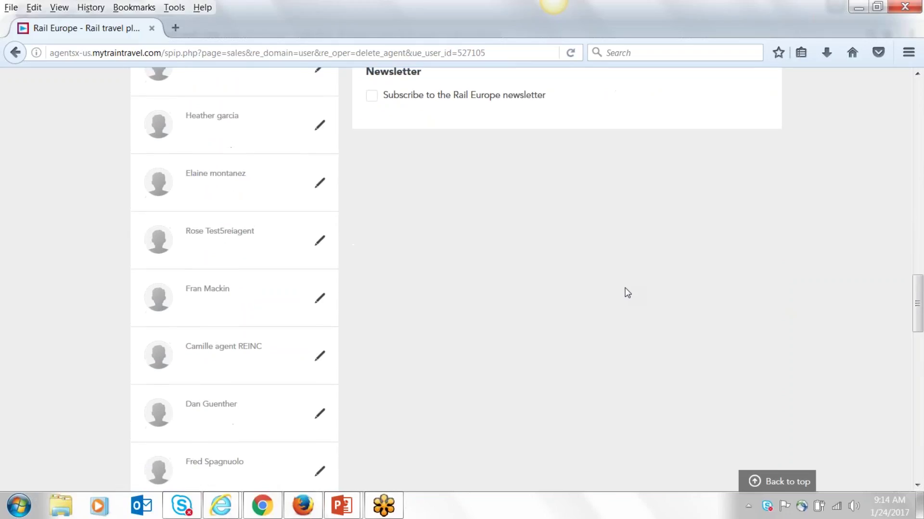
{"action": "scroll", "coordinate": [625, 291], "scroll_direction": "up", "scroll_amount": 6}
{"action": "scroll", "coordinate": [626, 293], "scroll_direction": "up", "scroll_amount": 8}
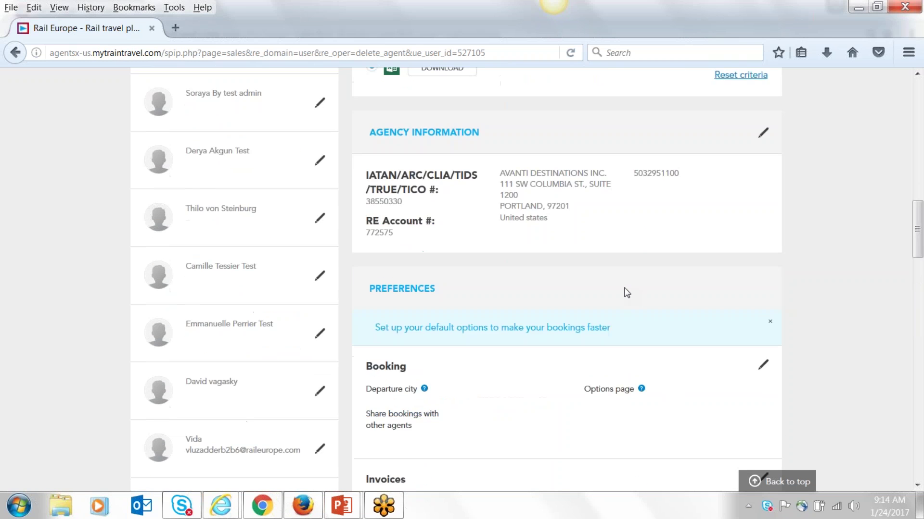
{"action": "scroll", "coordinate": [626, 292], "scroll_direction": "up", "scroll_amount": 10}
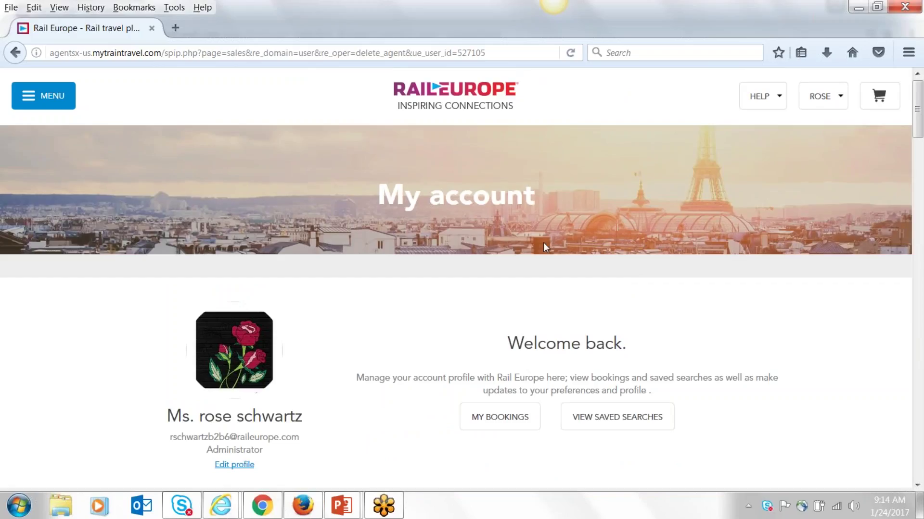
Step: Switch back to the browser and use the RailEurope logo to reach the home page
{"action": "mouse_move", "coordinate": [263, 505]}
{"action": "left_click", "coordinate": [313, 460]}
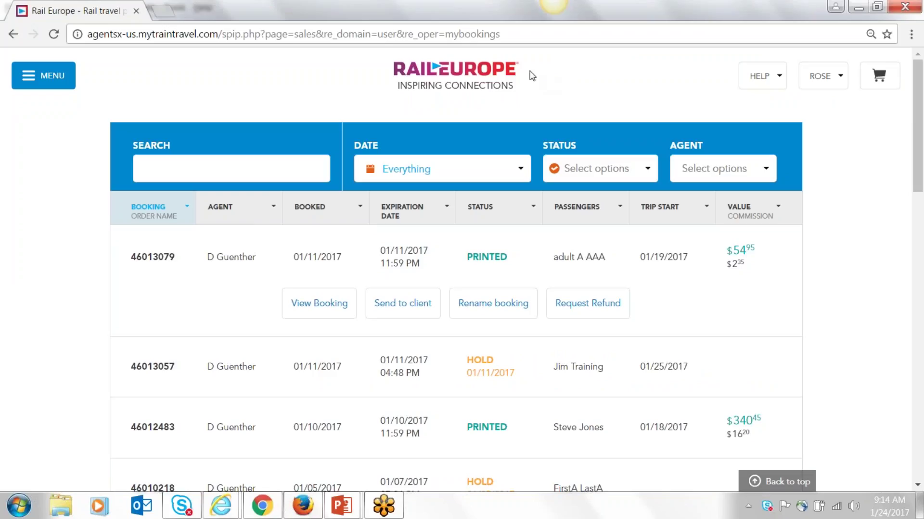
{"action": "left_click", "coordinate": [459, 74]}
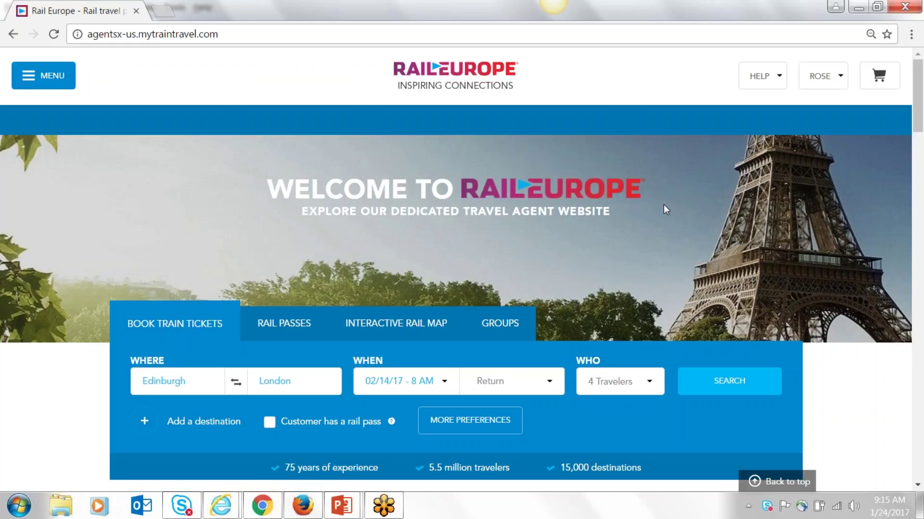
{"action": "left_click", "coordinate": [778, 80]}
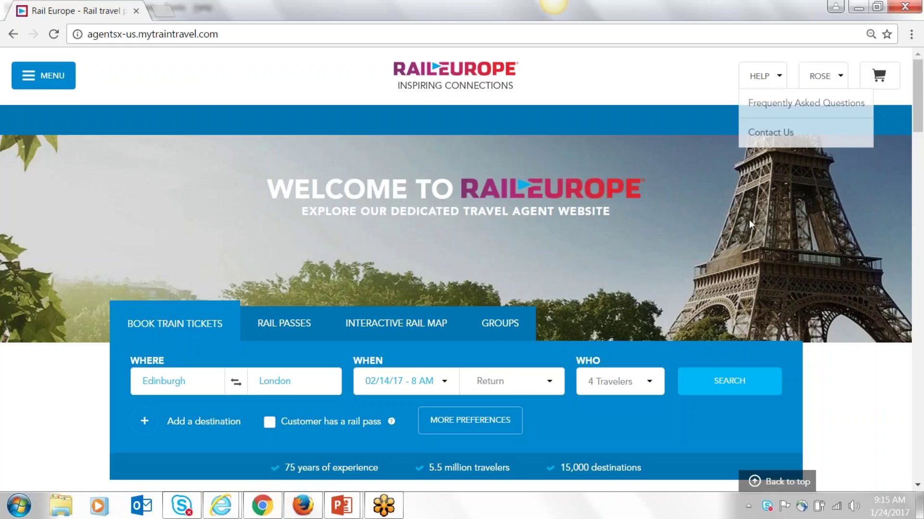
{"action": "scroll", "coordinate": [788, 215], "scroll_direction": "down", "scroll_amount": 1}
{"action": "scroll", "coordinate": [788, 219], "scroll_direction": "down", "scroll_amount": 5}
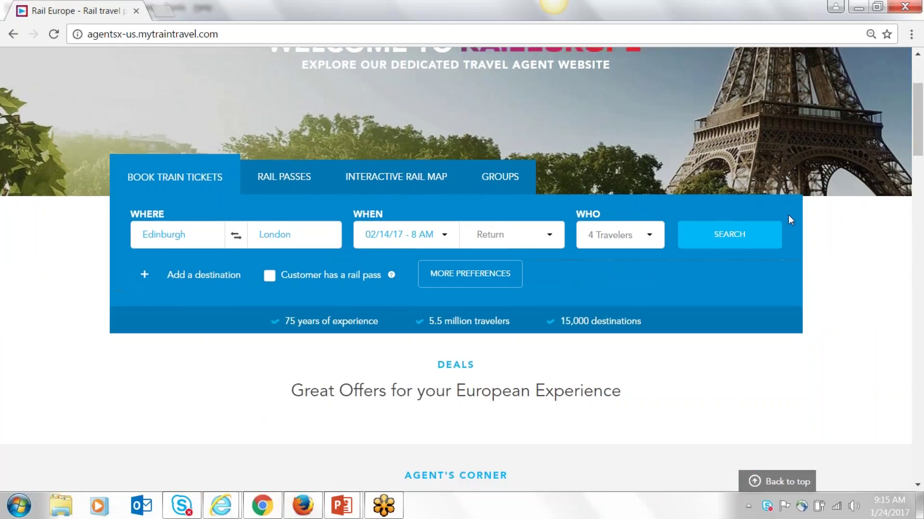
{"action": "scroll", "coordinate": [791, 219], "scroll_direction": "down", "scroll_amount": 1}
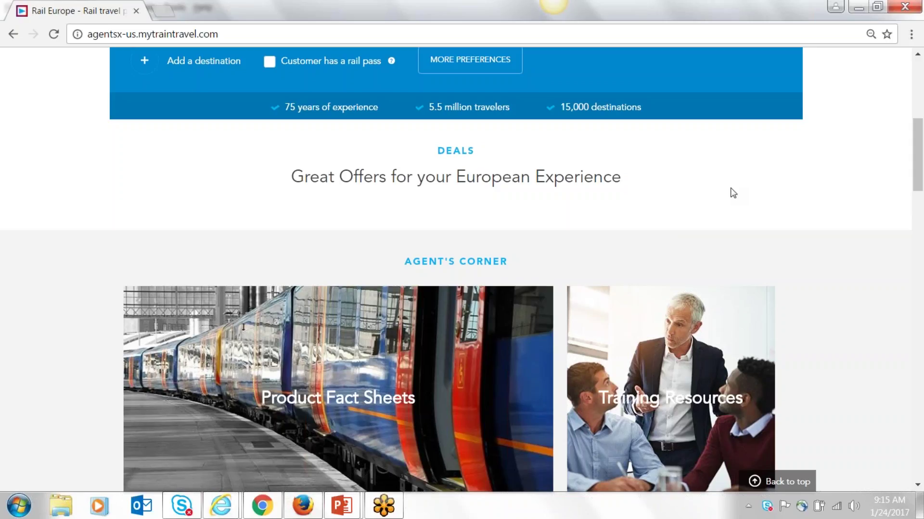
{"action": "scroll", "coordinate": [733, 193], "scroll_direction": "down", "scroll_amount": 1}
{"action": "scroll", "coordinate": [733, 193], "scroll_direction": "down", "scroll_amount": 1}
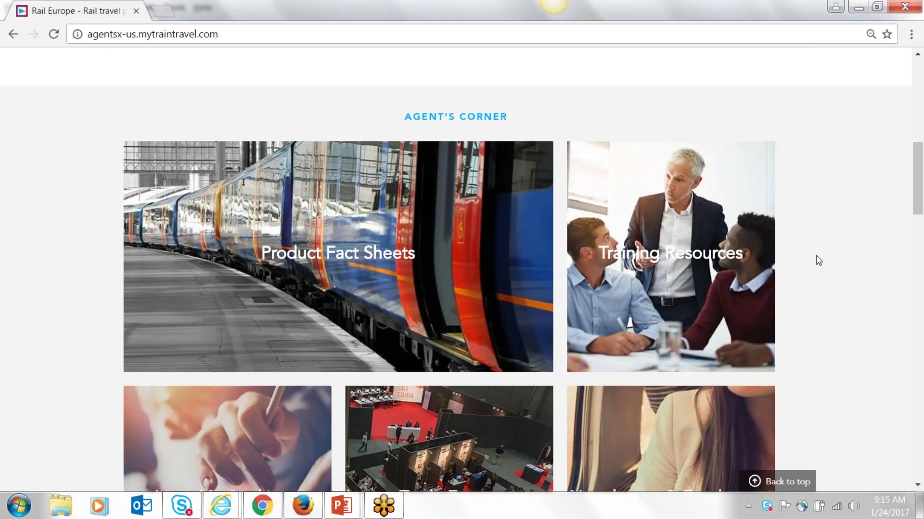
{"action": "scroll", "coordinate": [820, 260], "scroll_direction": "down", "scroll_amount": 1}
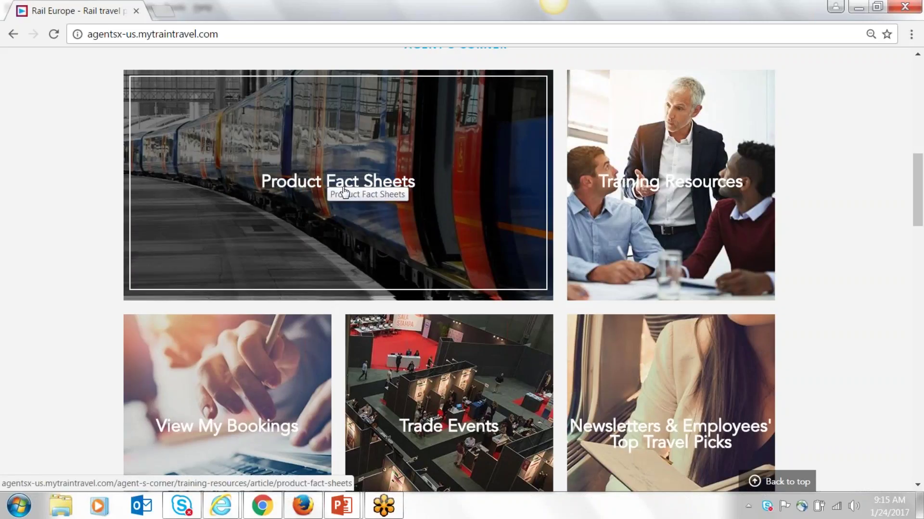
Step: Open Product Fact Sheets and browse train configurations, how-to guides, fees and promotions
{"action": "left_click", "coordinate": [318, 203]}
{"action": "scroll", "coordinate": [693, 331], "scroll_direction": "down", "scroll_amount": 6}
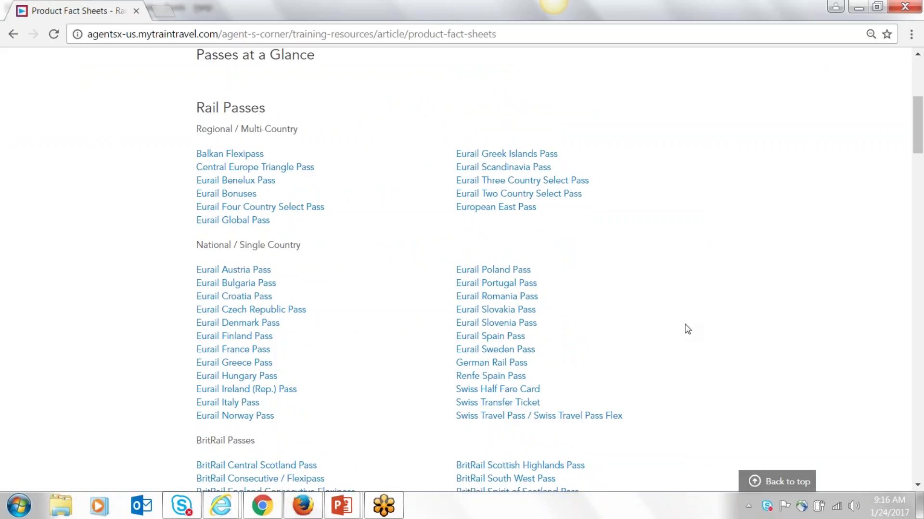
{"action": "scroll", "coordinate": [688, 329], "scroll_direction": "down", "scroll_amount": 7}
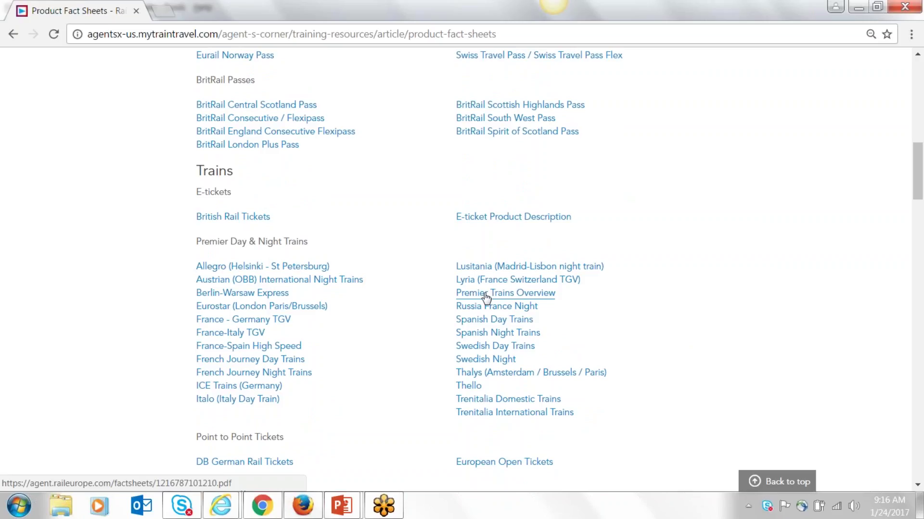
{"action": "scroll", "coordinate": [488, 296], "scroll_direction": "down", "scroll_amount": 6}
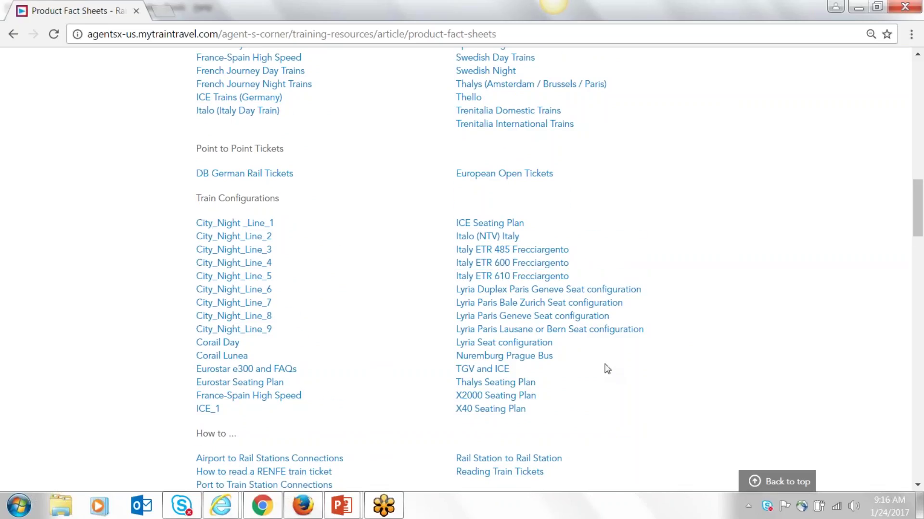
{"action": "scroll", "coordinate": [608, 373], "scroll_direction": "down", "scroll_amount": 3}
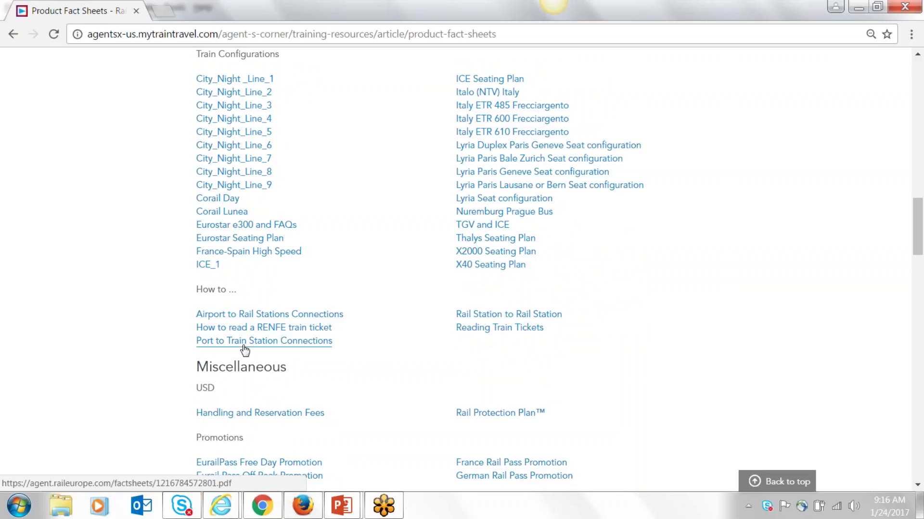
{"action": "scroll", "coordinate": [395, 342], "scroll_direction": "down", "scroll_amount": 3}
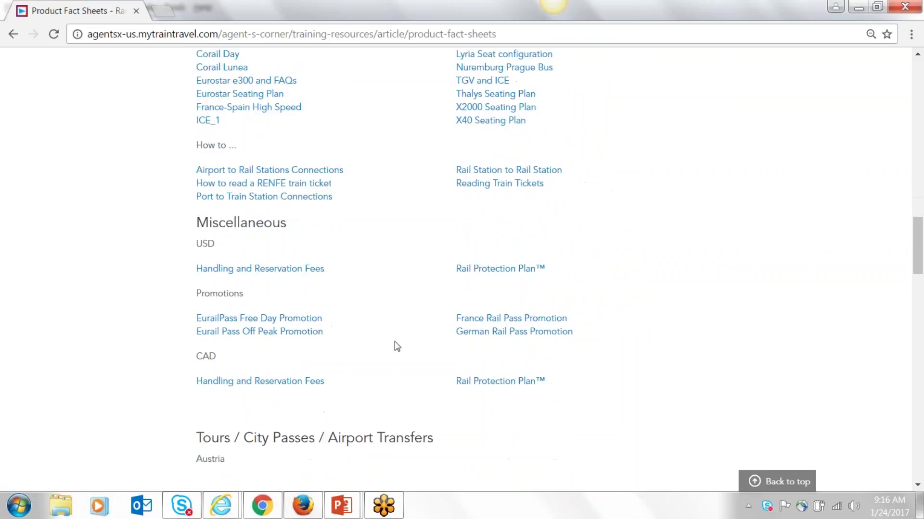
{"action": "scroll", "coordinate": [389, 342], "scroll_direction": "down", "scroll_amount": 5}
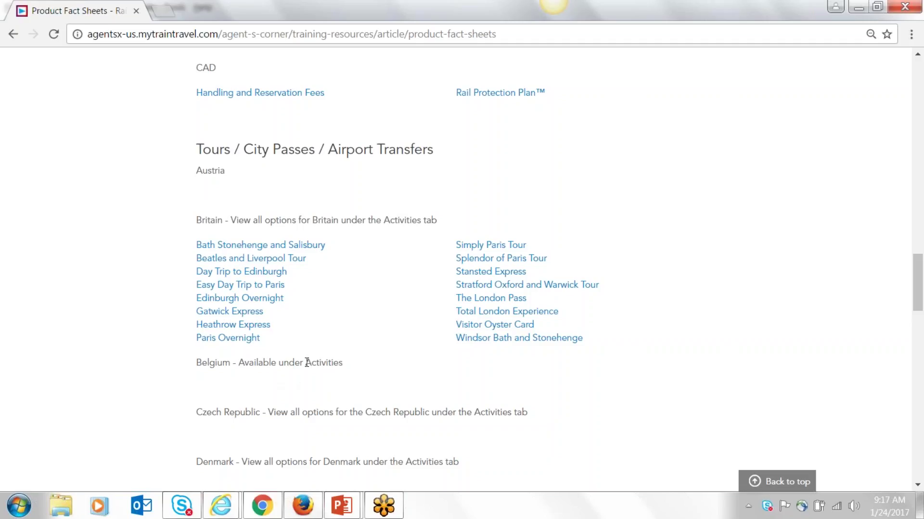
{"action": "left_click_drag", "start_coordinate": [306, 365], "coordinate": [344, 362]}
{"action": "left_click", "coordinate": [650, 382]}
{"action": "scroll", "coordinate": [649, 387], "scroll_direction": "up", "scroll_amount": 6}
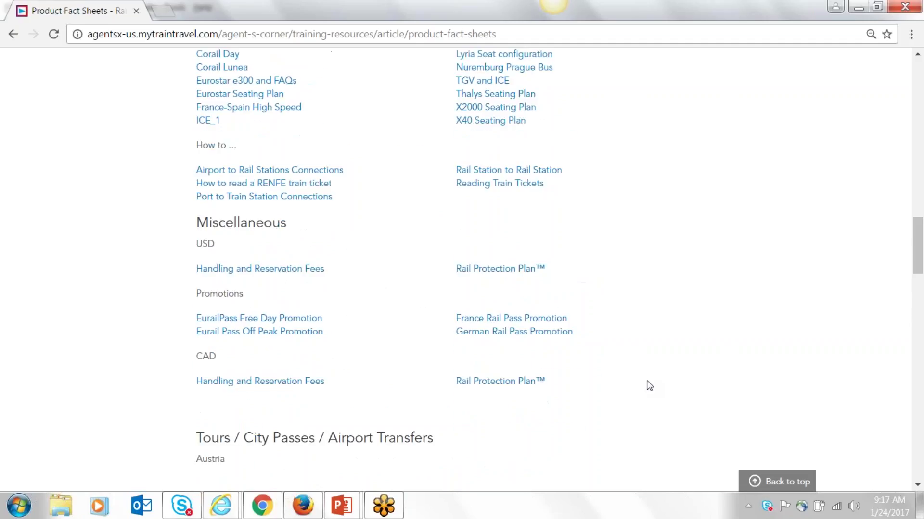
{"action": "scroll", "coordinate": [650, 386], "scroll_direction": "up", "scroll_amount": 18}
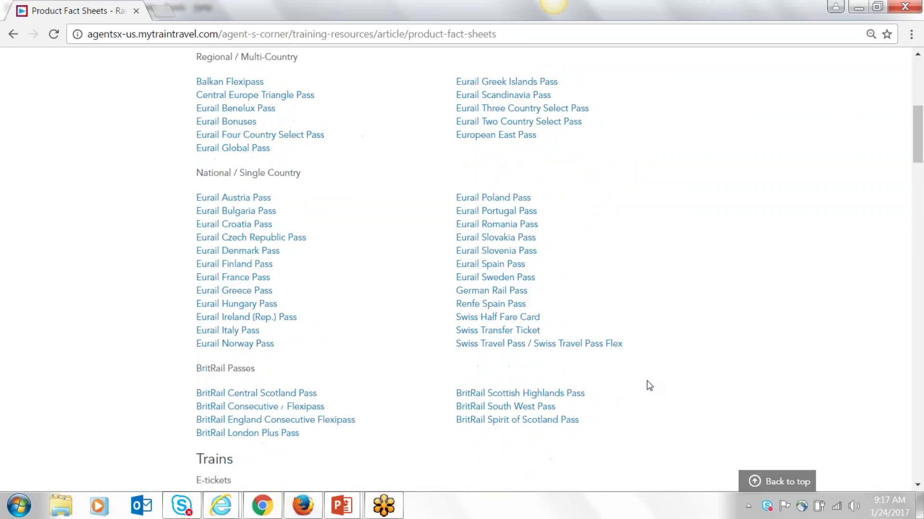
{"action": "scroll", "coordinate": [650, 386], "scroll_direction": "up", "scroll_amount": 8}
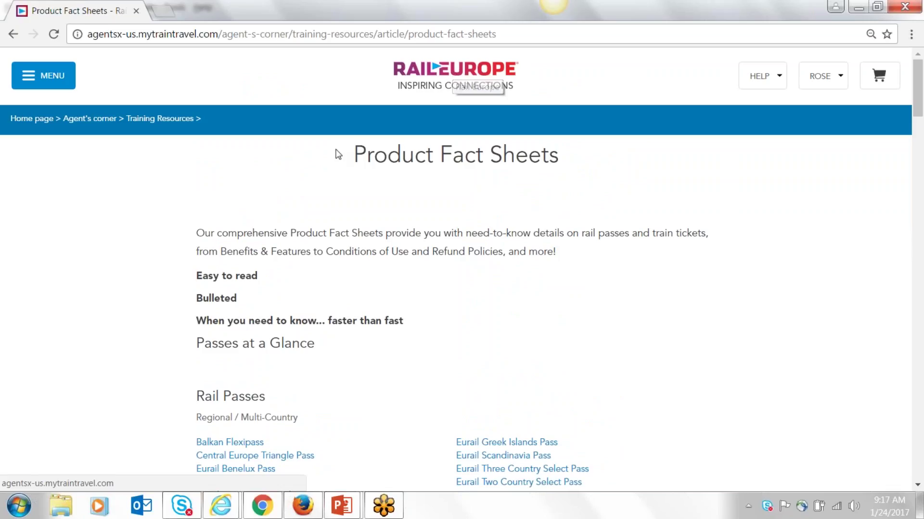
Step: Go back home, take a quick look at View My Bookings, then return to Agent's Corner
{"action": "left_click", "coordinate": [13, 35]}
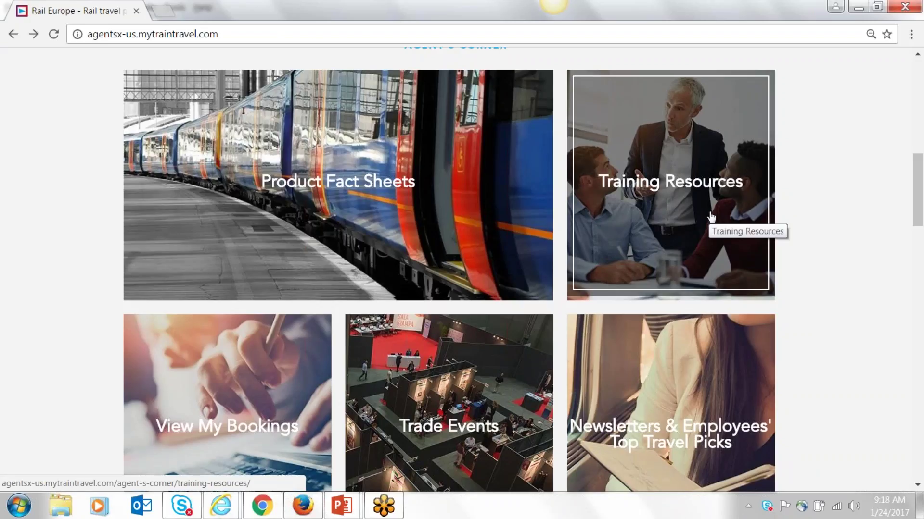
{"action": "scroll", "coordinate": [832, 277], "scroll_direction": "down", "scroll_amount": 2}
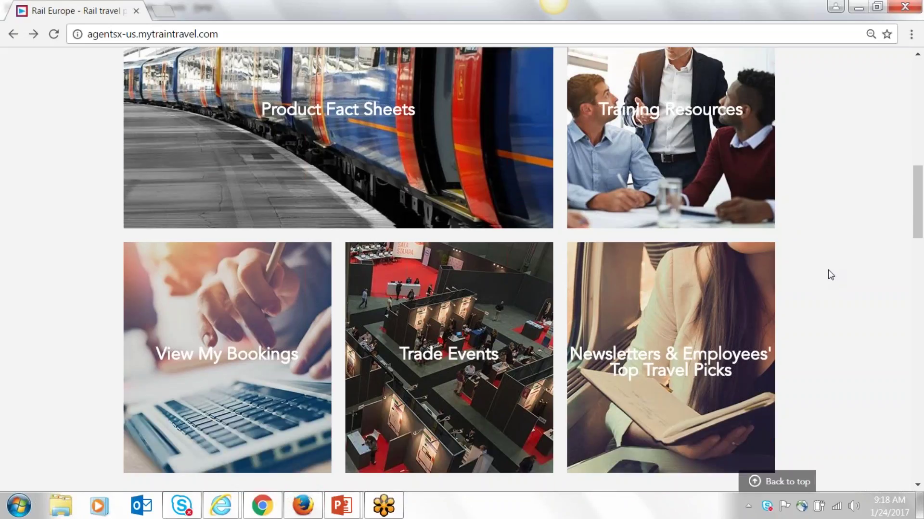
{"action": "scroll", "coordinate": [830, 275], "scroll_direction": "down", "scroll_amount": 2}
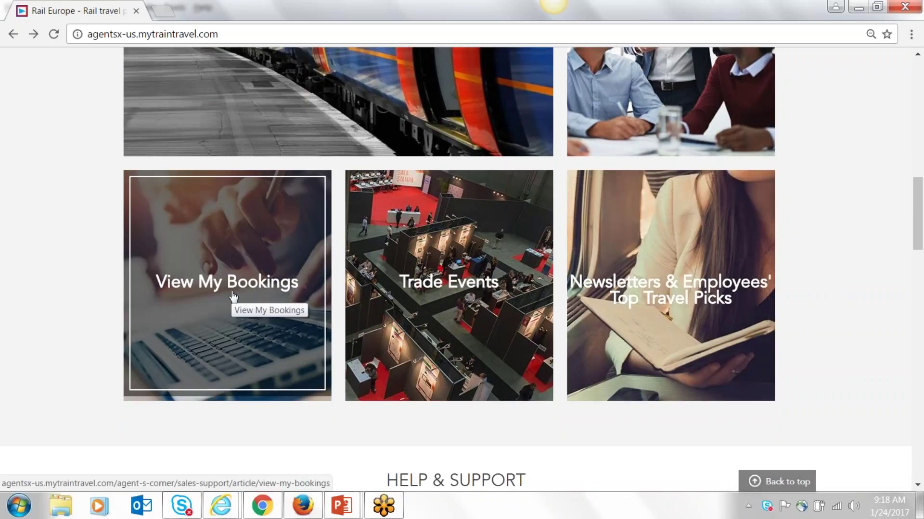
{"action": "left_click", "coordinate": [232, 295]}
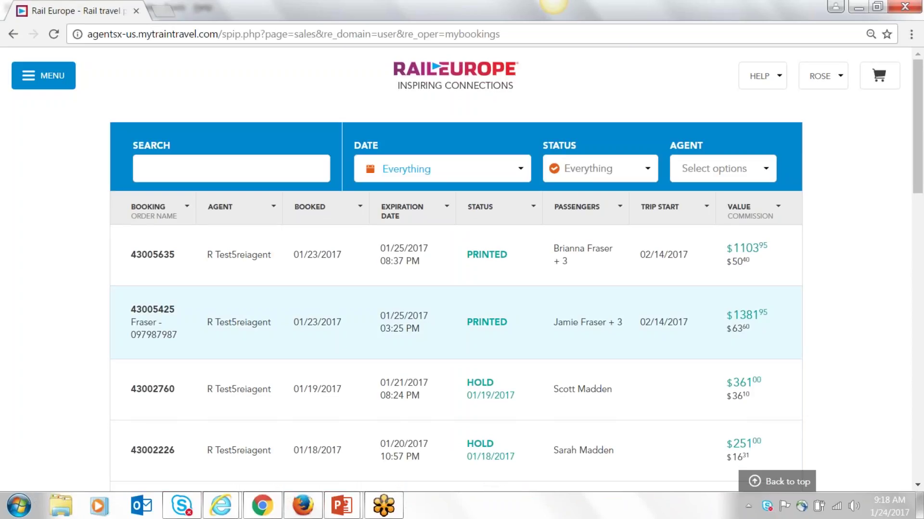
{"action": "left_click", "coordinate": [14, 35]}
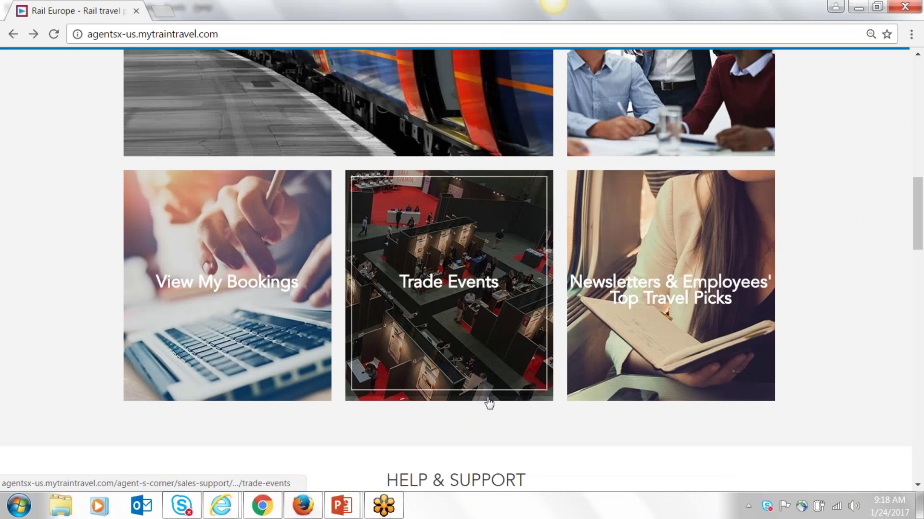
Step: Browse the Trade Events page, go back home, then open Newsletters & Employees' Top Travel Picks
{"action": "left_click", "coordinate": [446, 308]}
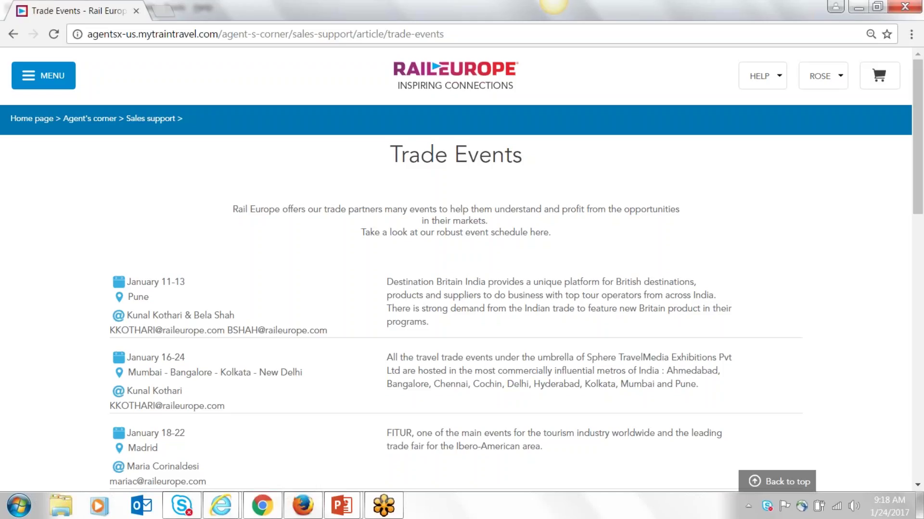
{"action": "scroll", "coordinate": [453, 293], "scroll_direction": "down", "scroll_amount": 3}
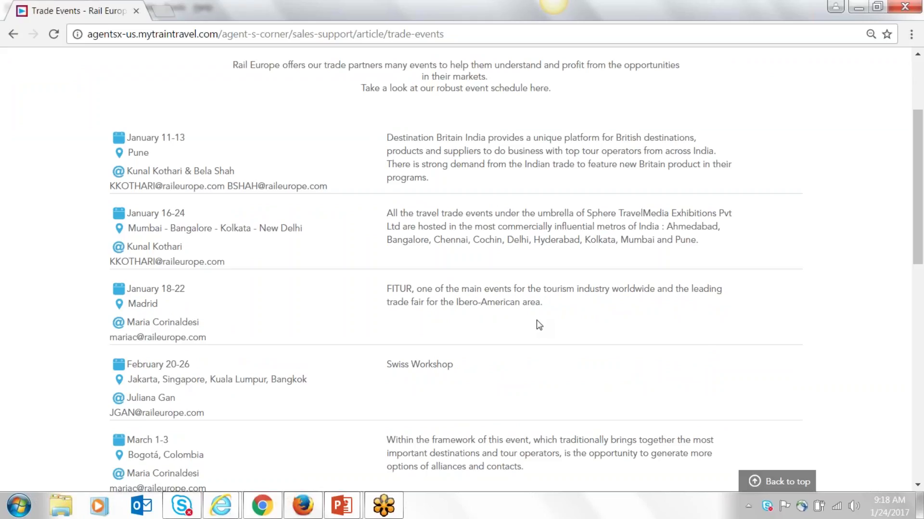
{"action": "scroll", "coordinate": [537, 326], "scroll_direction": "down", "scroll_amount": 3}
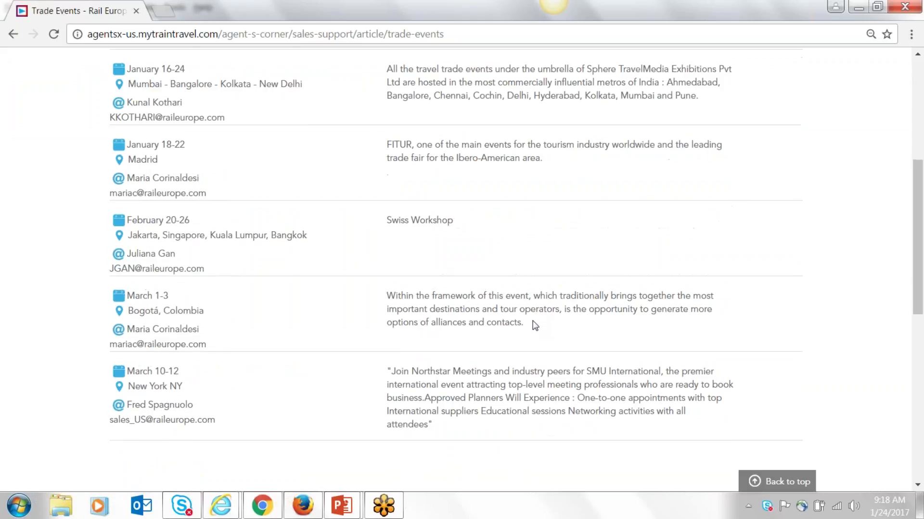
{"action": "scroll", "coordinate": [534, 324], "scroll_direction": "up", "scroll_amount": 6}
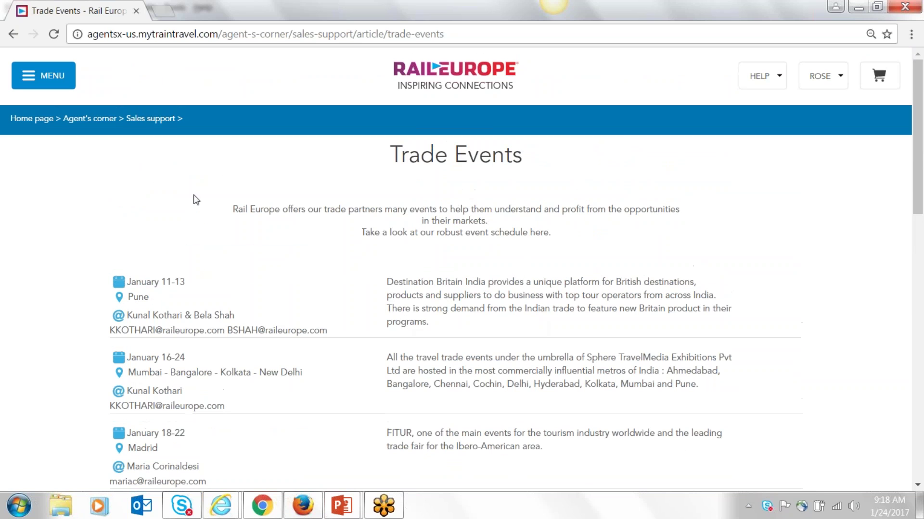
{"action": "left_click", "coordinate": [13, 33]}
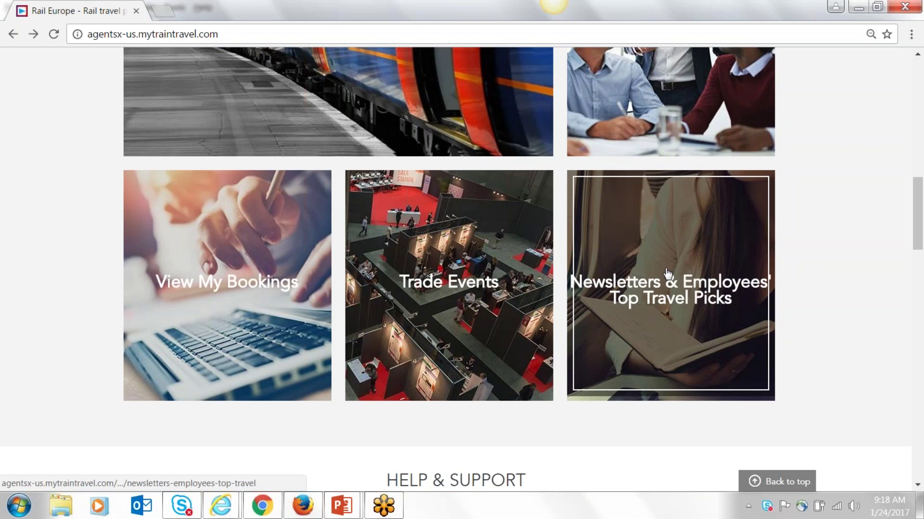
{"action": "left_click", "coordinate": [668, 295]}
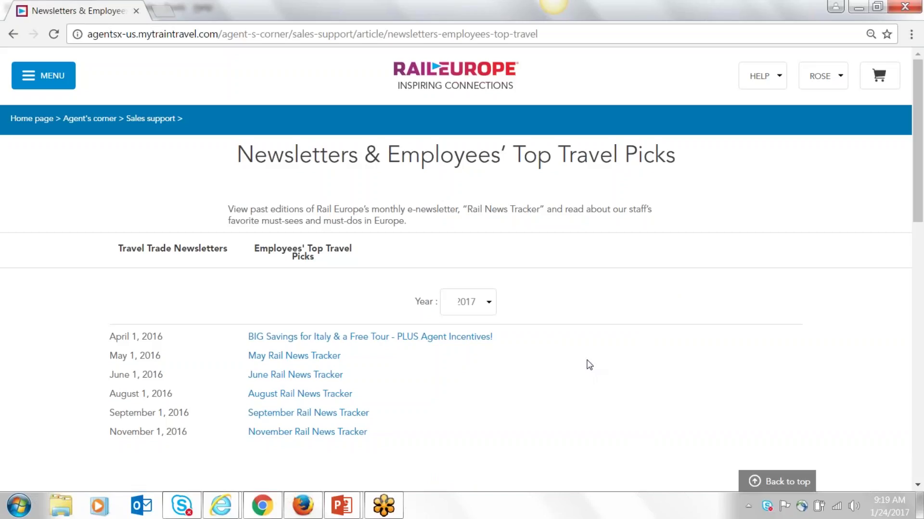
Step: Review the 2016 Rail News Tracker editions and Employees' Top Travel Picks, then return home
{"action": "scroll", "coordinate": [563, 345], "scroll_direction": "down", "scroll_amount": 1}
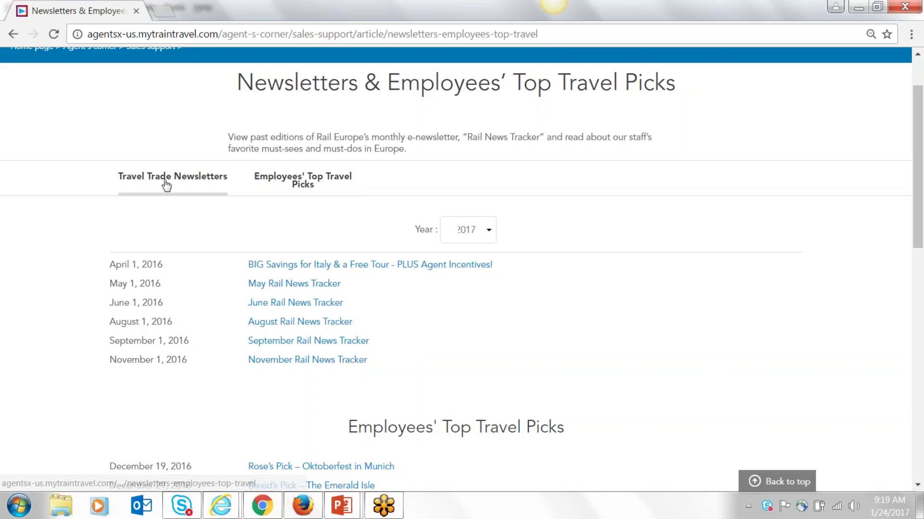
{"action": "left_click", "coordinate": [288, 186]}
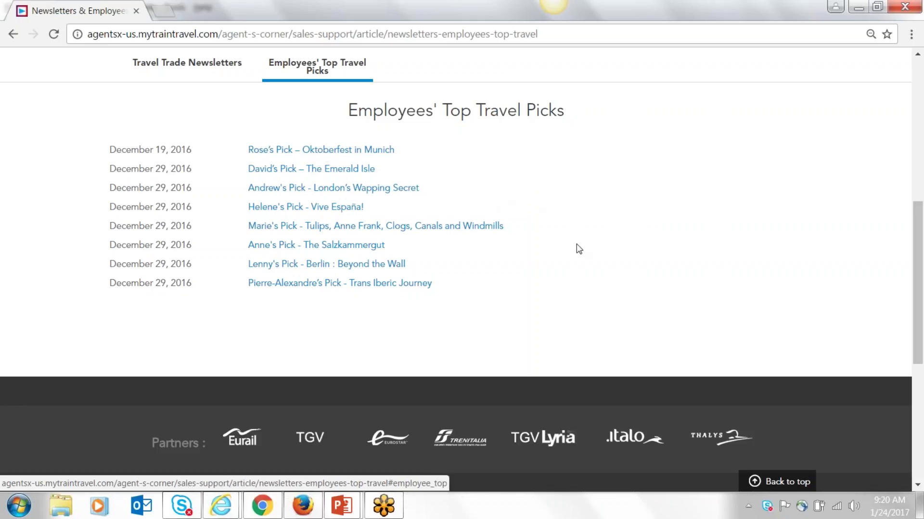
{"action": "scroll", "coordinate": [572, 249], "scroll_direction": "up", "scroll_amount": 1}
{"action": "scroll", "coordinate": [596, 265], "scroll_direction": "up", "scroll_amount": 6}
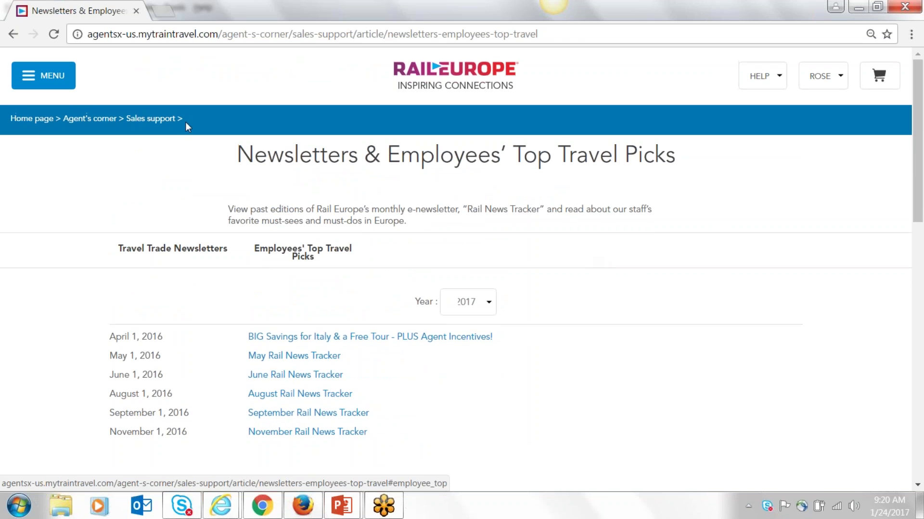
{"action": "left_click", "coordinate": [13, 35]}
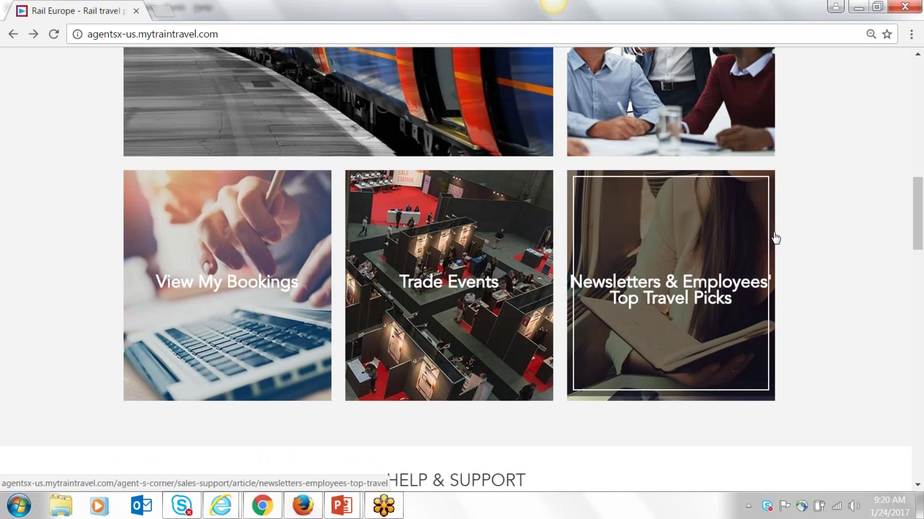
Step: Look over Agent's Corner and Help & Support, then open Training Resources
{"action": "scroll", "coordinate": [775, 231], "scroll_direction": "up", "scroll_amount": 3}
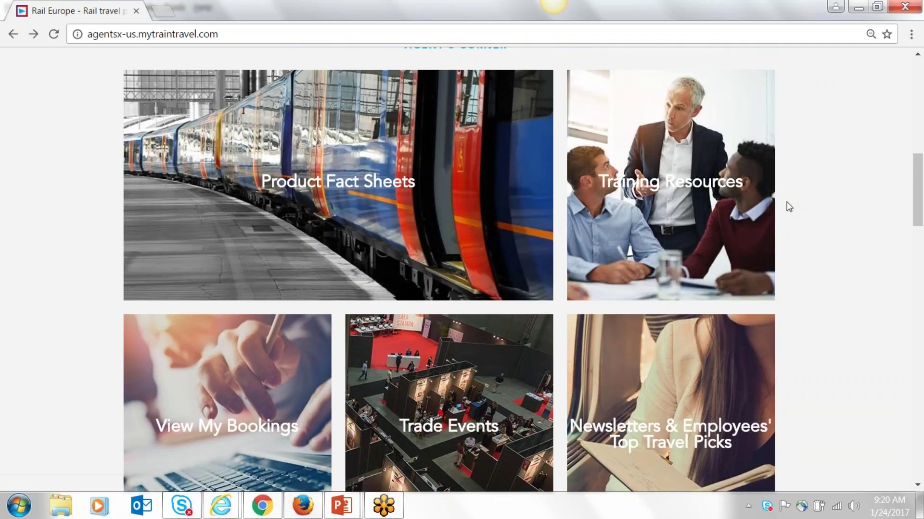
{"action": "scroll", "coordinate": [791, 207], "scroll_direction": "down", "scroll_amount": 8}
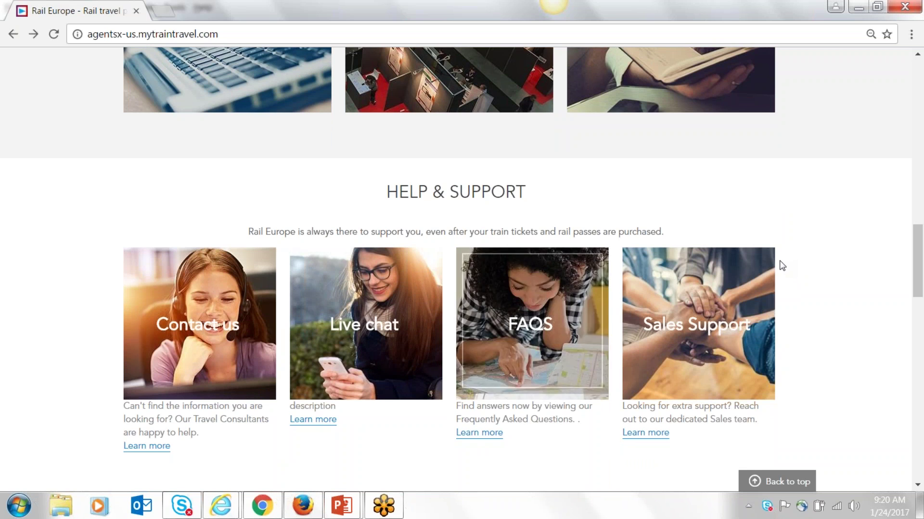
{"action": "scroll", "coordinate": [782, 266], "scroll_direction": "up", "scroll_amount": 7}
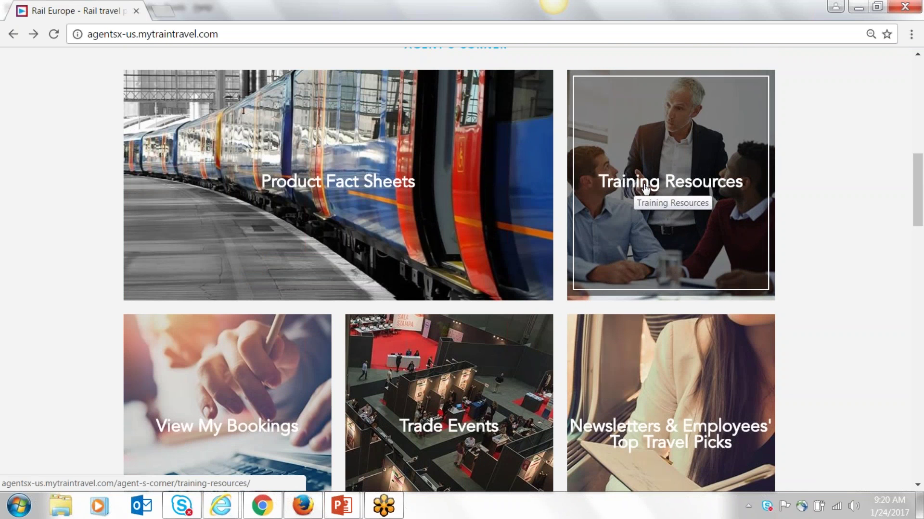
{"action": "left_click", "coordinate": [646, 187]}
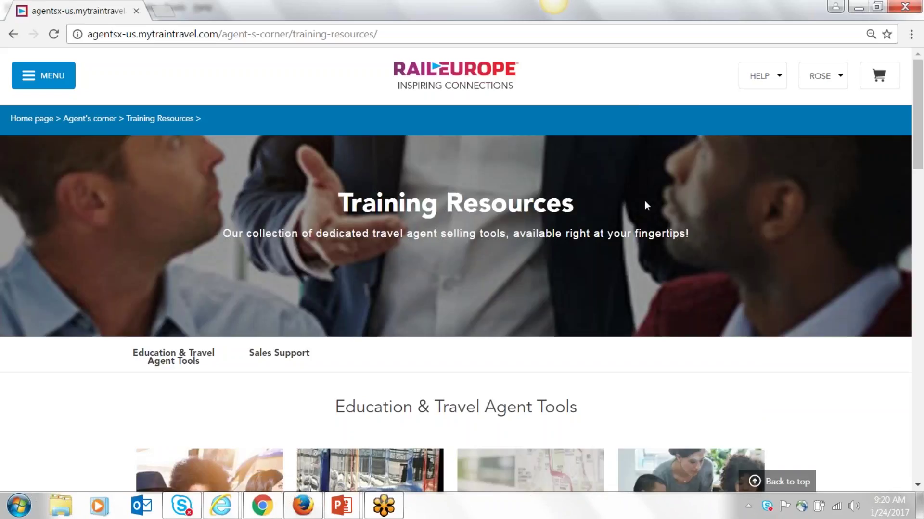
Step: Scroll to Education & Travel Agent Tools and open the Train Station specifics guides
{"action": "scroll", "coordinate": [678, 197], "scroll_direction": "down", "scroll_amount": 3}
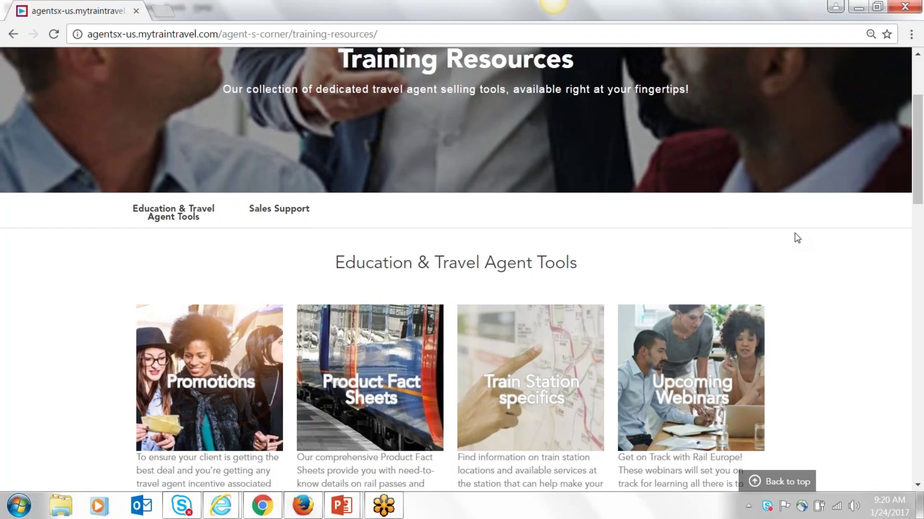
{"action": "scroll", "coordinate": [796, 238], "scroll_direction": "down", "scroll_amount": 3}
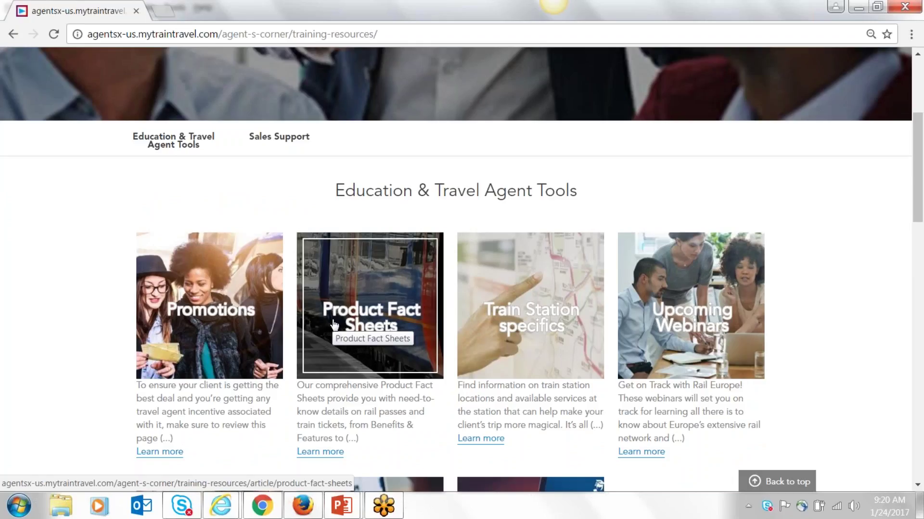
{"action": "left_click", "coordinate": [529, 331]}
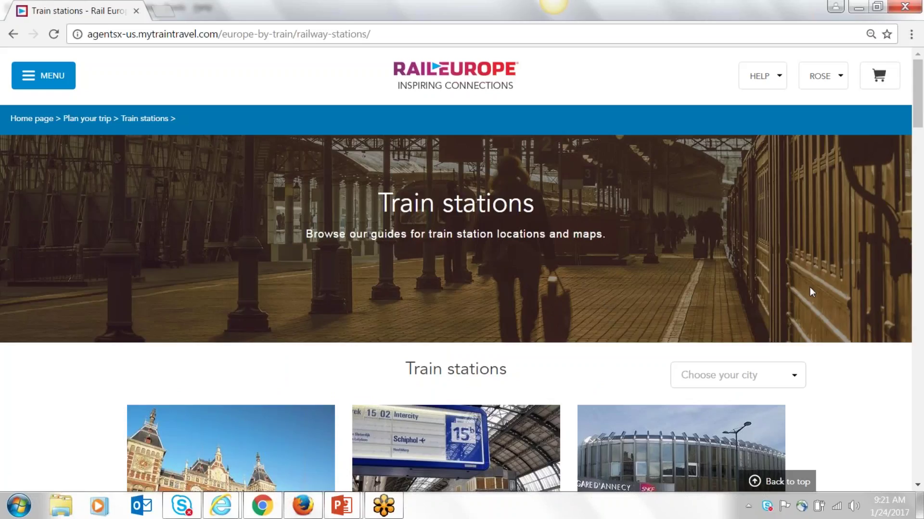
Step: Scroll down the Train stations list and load the full list with SHOW MORE
{"action": "scroll", "coordinate": [813, 289], "scroll_direction": "down", "scroll_amount": 5}
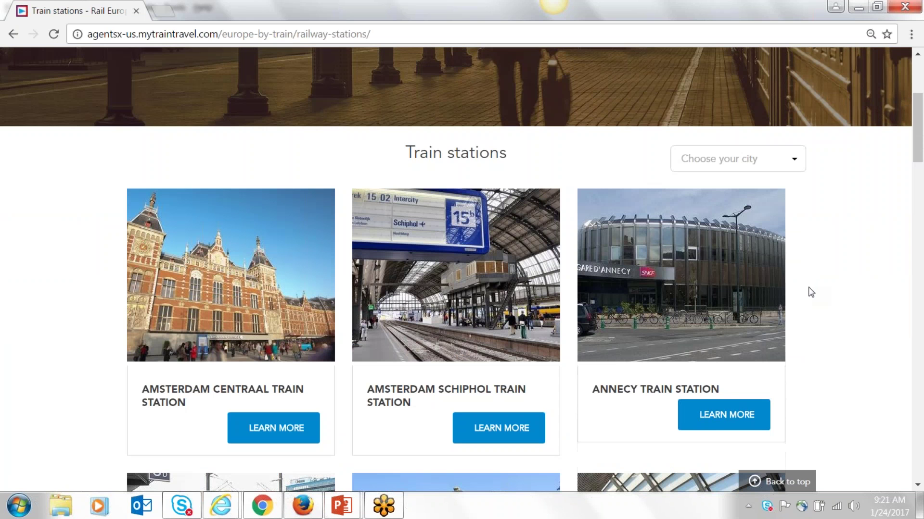
{"action": "scroll", "coordinate": [811, 292], "scroll_direction": "down", "scroll_amount": 10}
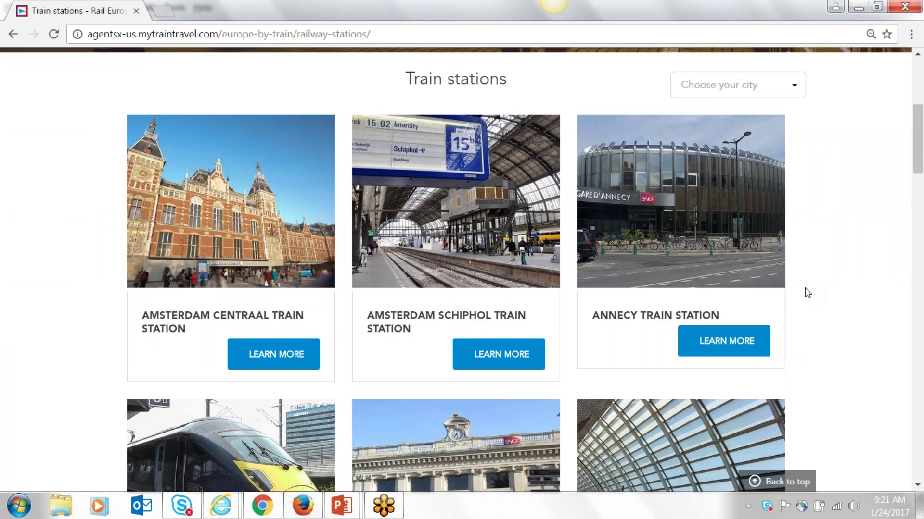
{"action": "scroll", "coordinate": [807, 293], "scroll_direction": "down", "scroll_amount": 17}
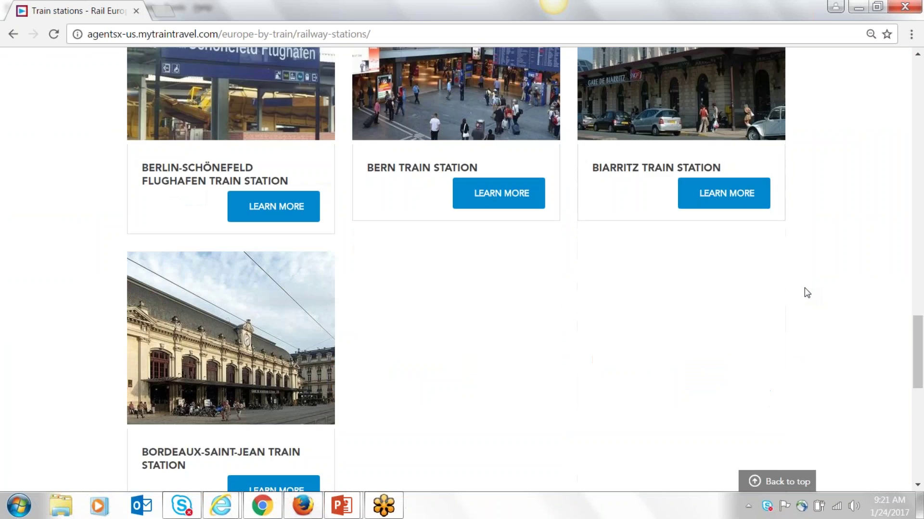
{"action": "scroll", "coordinate": [807, 292], "scroll_direction": "down", "scroll_amount": 4}
{"action": "left_click", "coordinate": [481, 403]}
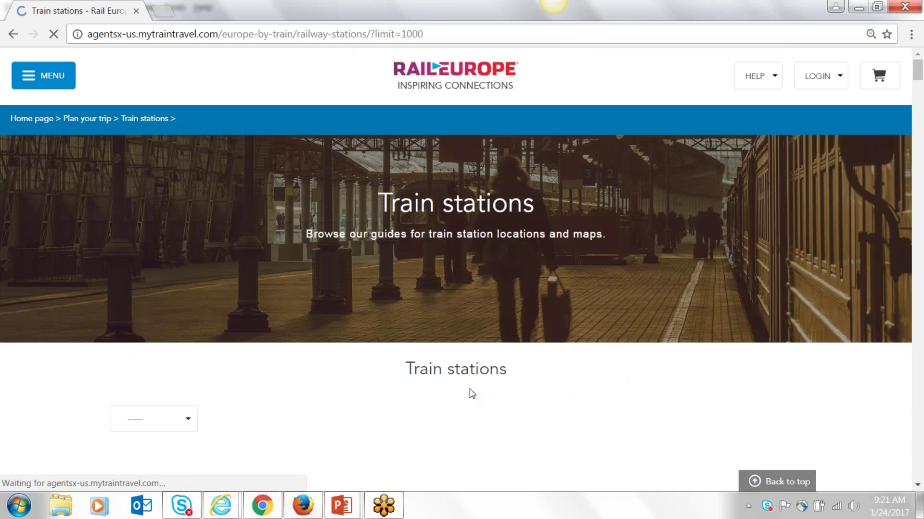
Step: Find Amsterdam Centraal in the list and open its station guide via LEARN MORE
{"action": "scroll", "coordinate": [840, 374], "scroll_direction": "down", "scroll_amount": 10}
{"action": "scroll", "coordinate": [840, 374], "scroll_direction": "down", "scroll_amount": 10}
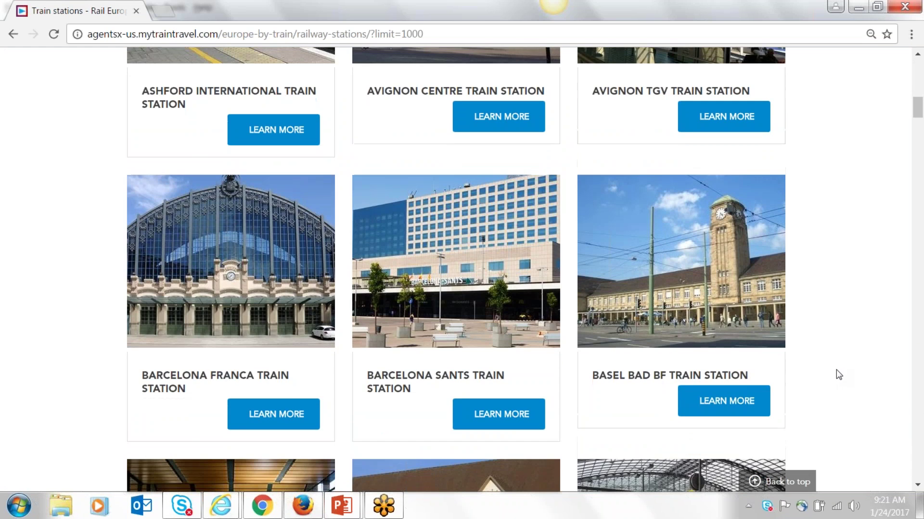
{"action": "scroll", "coordinate": [838, 375], "scroll_direction": "up", "scroll_amount": 20}
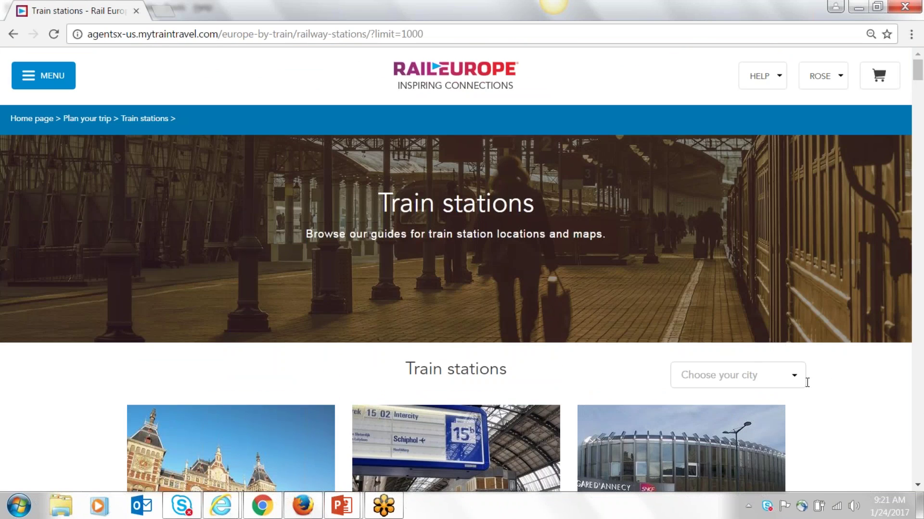
{"action": "scroll", "coordinate": [818, 385], "scroll_direction": "down", "scroll_amount": 5}
{"action": "left_click", "coordinate": [267, 429]}
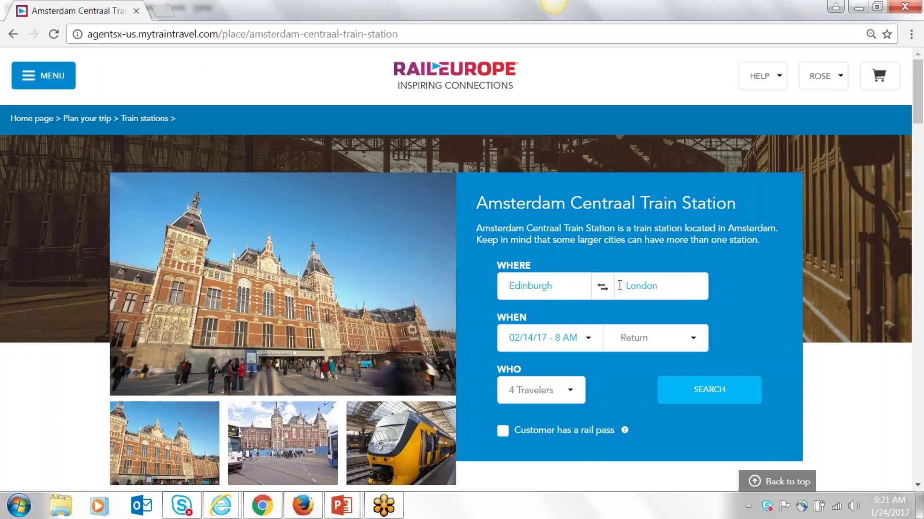
Step: Review Amsterdam Centraal's Getting there prices, Station / Airport guide, station map and location
{"action": "scroll", "coordinate": [777, 294], "scroll_direction": "down", "scroll_amount": 2}
{"action": "scroll", "coordinate": [772, 291], "scroll_direction": "down", "scroll_amount": 5}
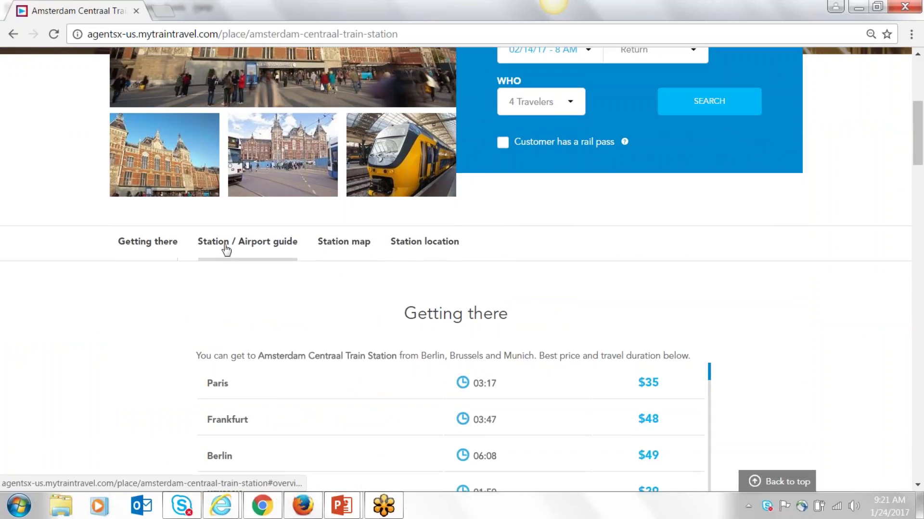
{"action": "left_click", "coordinate": [157, 244]}
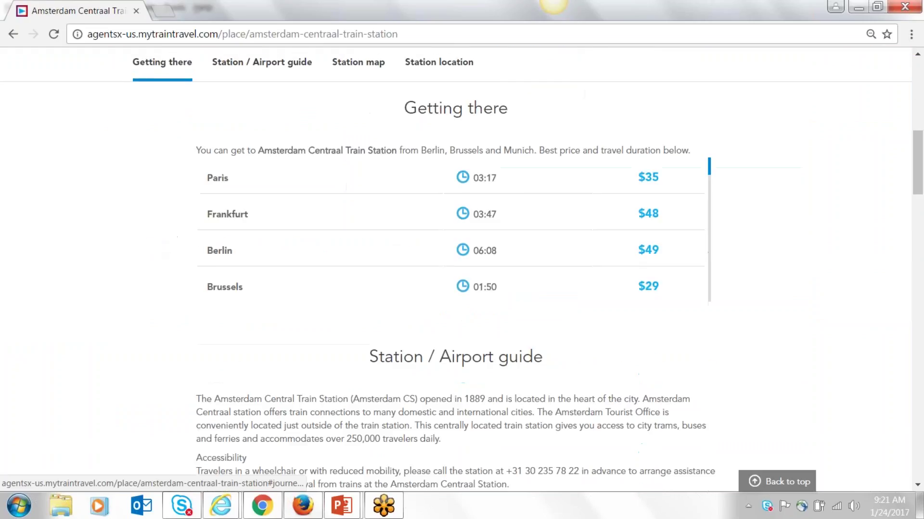
{"action": "left_click", "coordinate": [282, 69]}
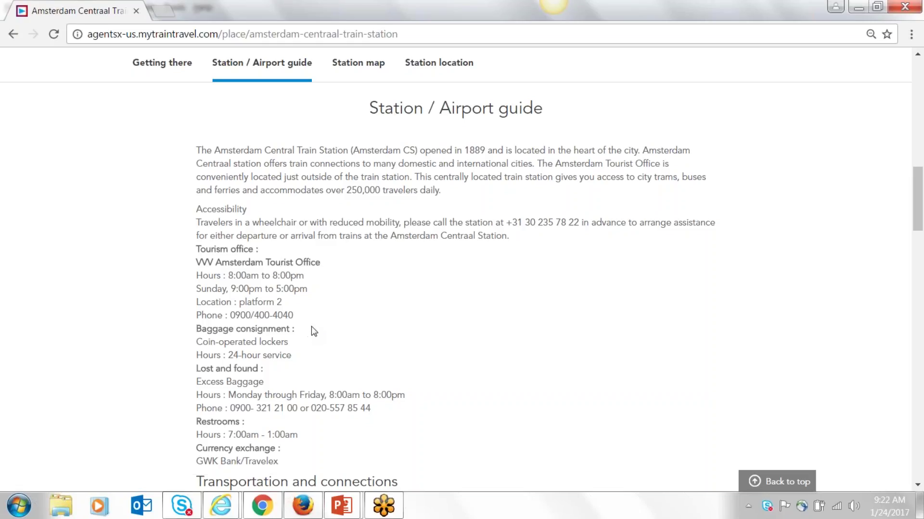
{"action": "left_click", "coordinate": [364, 70]}
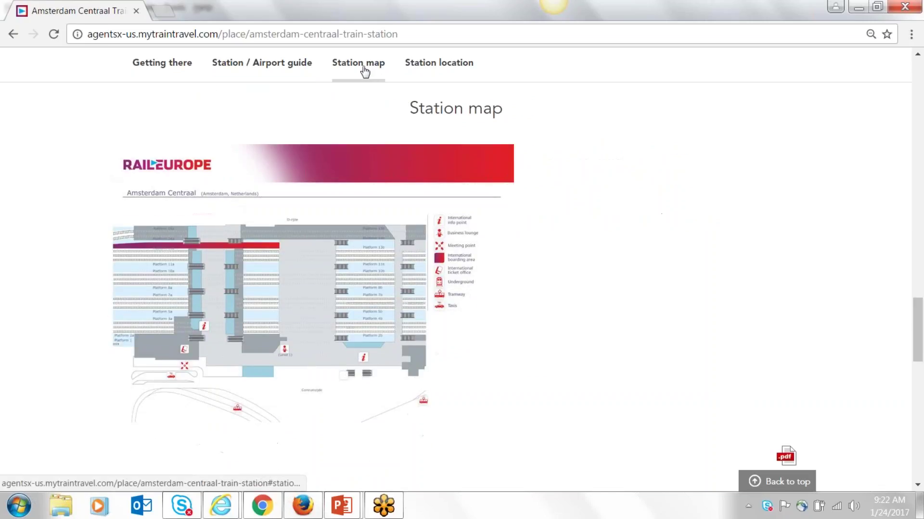
{"action": "left_click", "coordinate": [422, 67]}
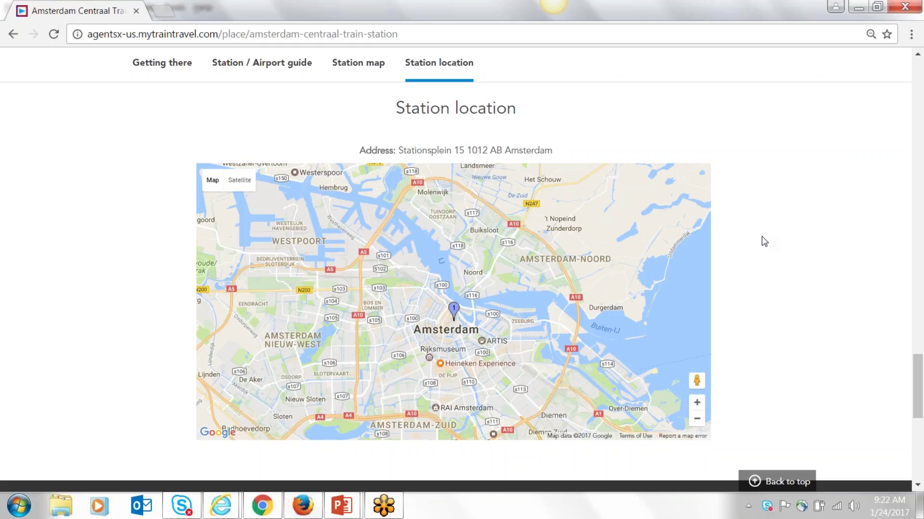
Step: Scroll back to the top and return to the Rail Europe home page via the logo
{"action": "scroll", "coordinate": [761, 237], "scroll_direction": "up", "scroll_amount": 20}
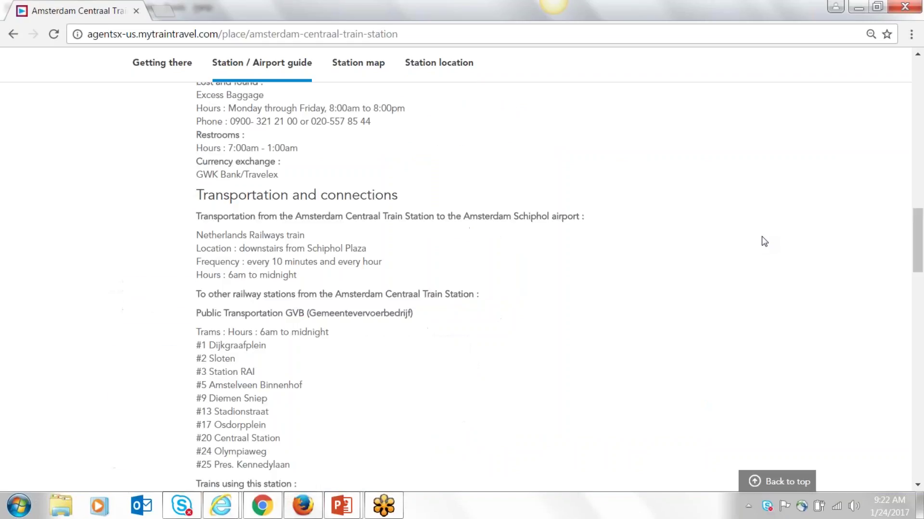
{"action": "scroll", "coordinate": [764, 242], "scroll_direction": "up", "scroll_amount": 5}
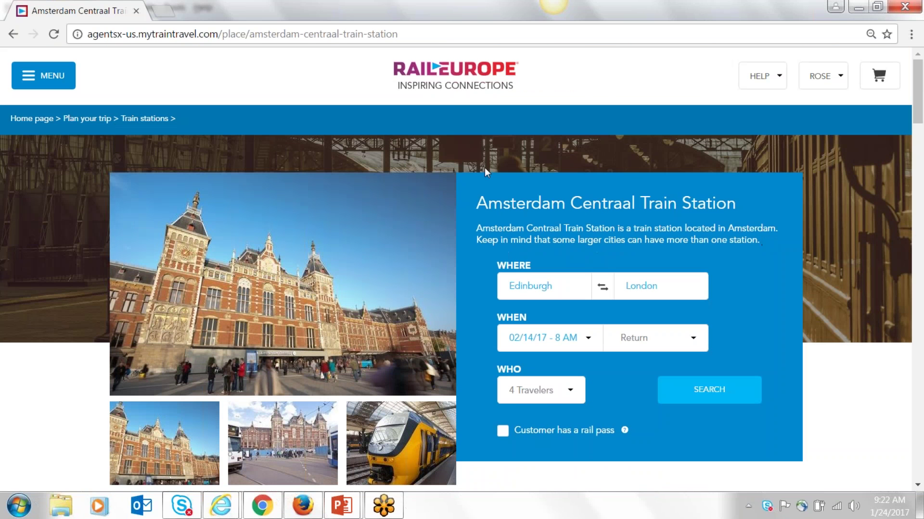
{"action": "left_click", "coordinate": [435, 73]}
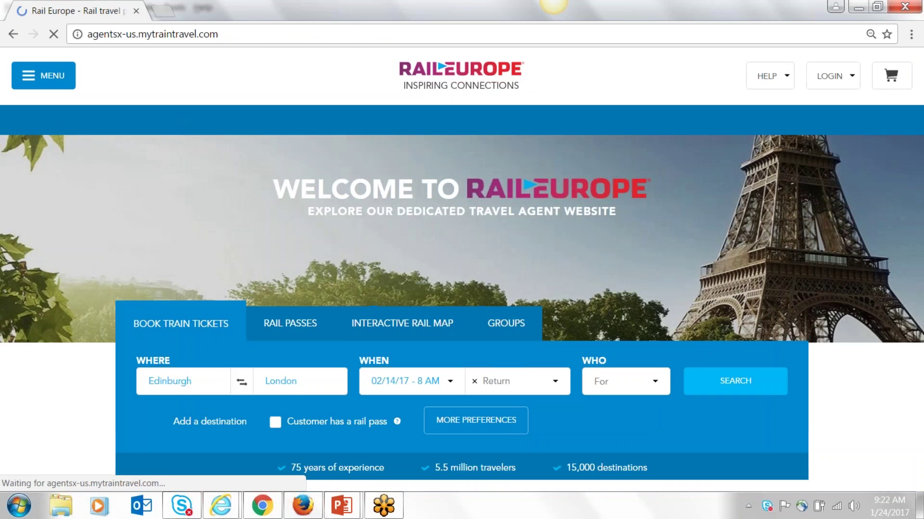
Step: Open Training Resources and scroll through agent tool cards, Sales Support items like Commissions, and footer
{"action": "scroll", "coordinate": [792, 285], "scroll_direction": "down", "scroll_amount": 6}
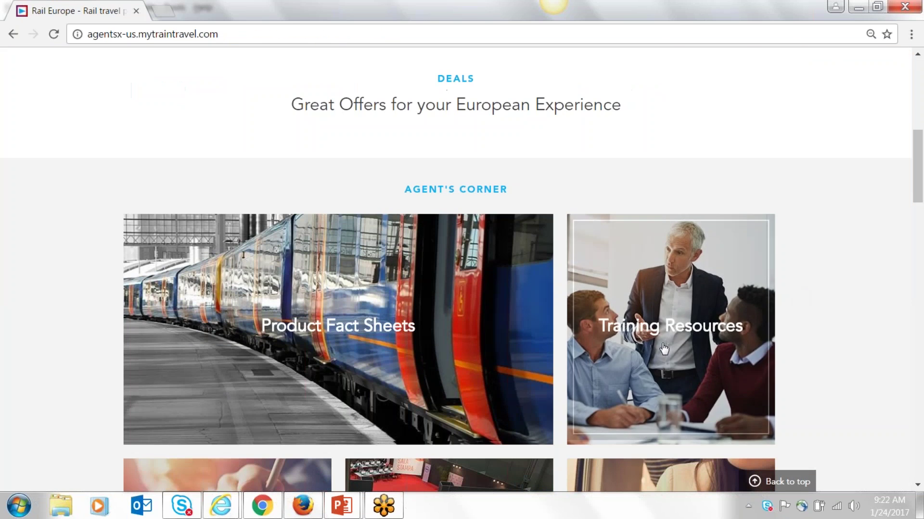
{"action": "left_click", "coordinate": [665, 351]}
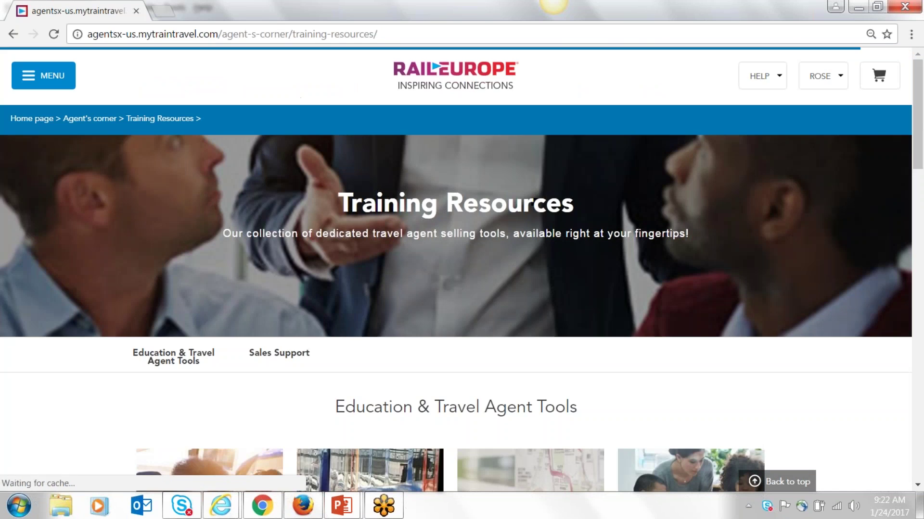
{"action": "scroll", "coordinate": [804, 350], "scroll_direction": "down", "scroll_amount": 1}
{"action": "scroll", "coordinate": [820, 350], "scroll_direction": "down", "scroll_amount": 7}
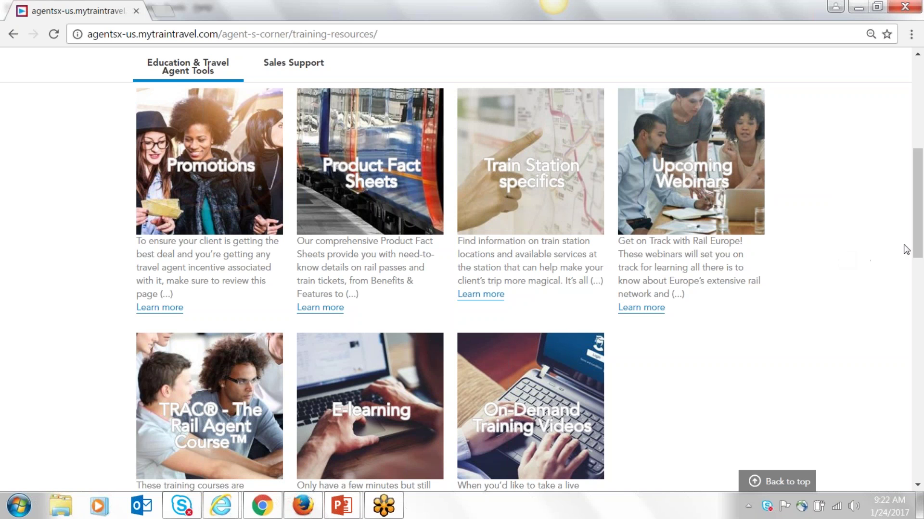
{"action": "left_click_drag", "start_coordinate": [917, 240], "coordinate": [919, 462]}
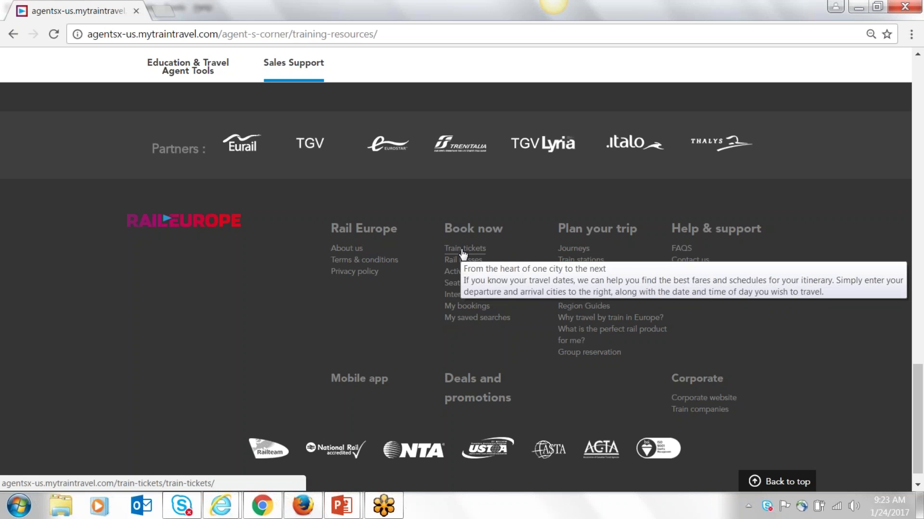
{"action": "scroll", "coordinate": [697, 334], "scroll_direction": "up", "scroll_amount": 12}
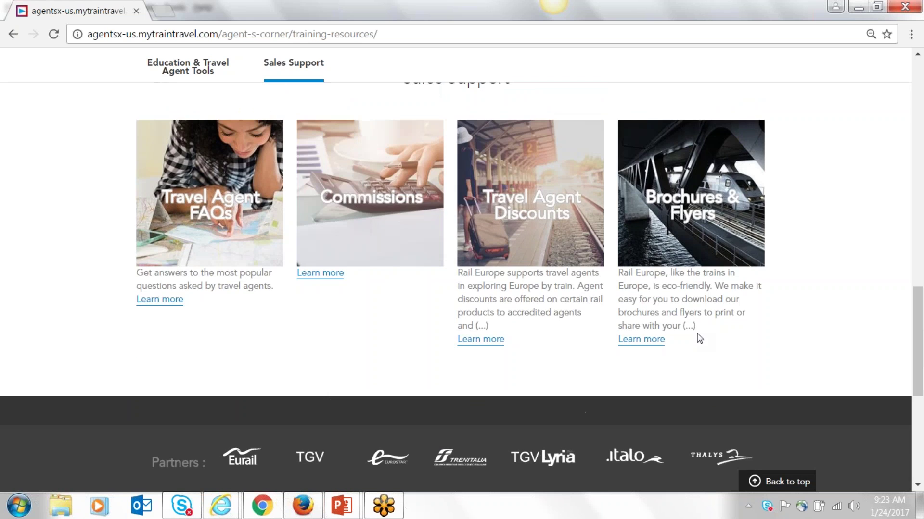
{"action": "scroll", "coordinate": [713, 315], "scroll_direction": "up", "scroll_amount": 3}
{"action": "scroll", "coordinate": [709, 294], "scroll_direction": "up", "scroll_amount": 2}
{"action": "scroll", "coordinate": [622, 316], "scroll_direction": "down", "scroll_amount": 12}
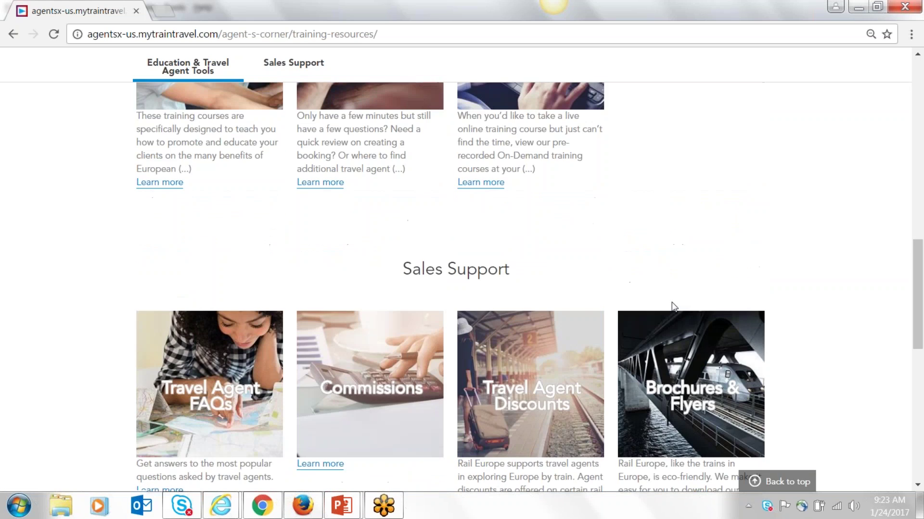
{"action": "scroll", "coordinate": [466, 293], "scroll_direction": "down", "scroll_amount": 3}
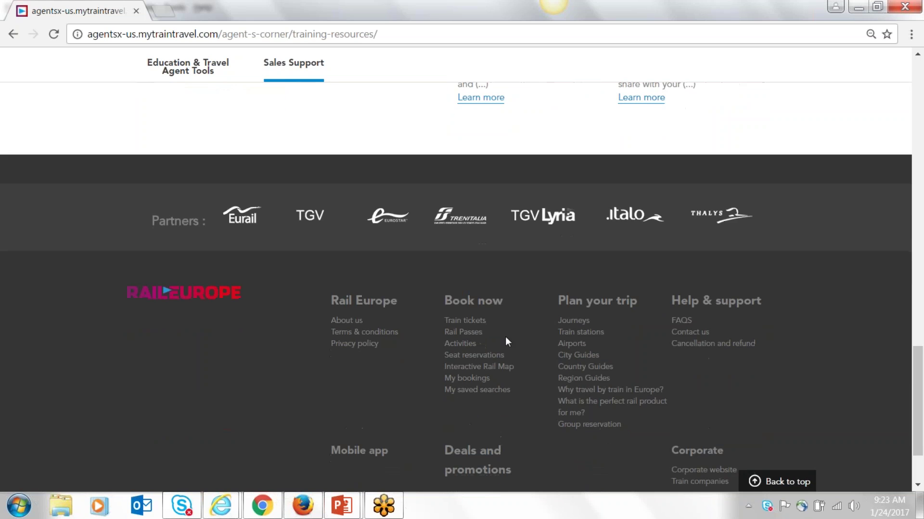
Step: Open the Train tickets page from the footer and jump to its Types of Trains section
{"action": "left_click", "coordinate": [465, 321]}
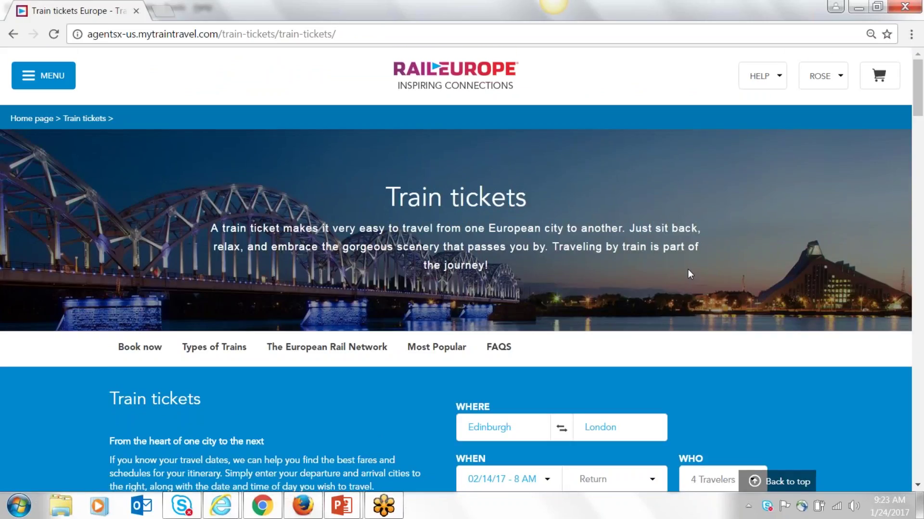
{"action": "scroll", "coordinate": [689, 274], "scroll_direction": "down", "scroll_amount": 1}
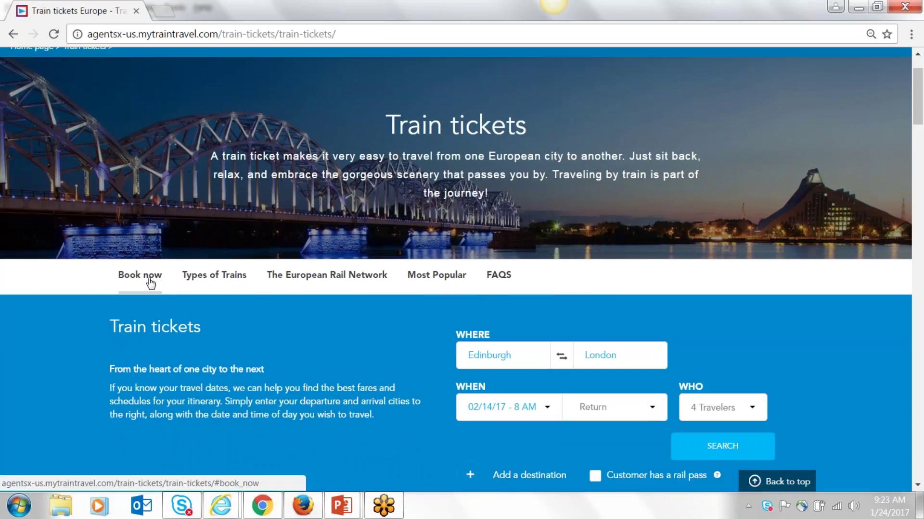
{"action": "left_click", "coordinate": [214, 279]}
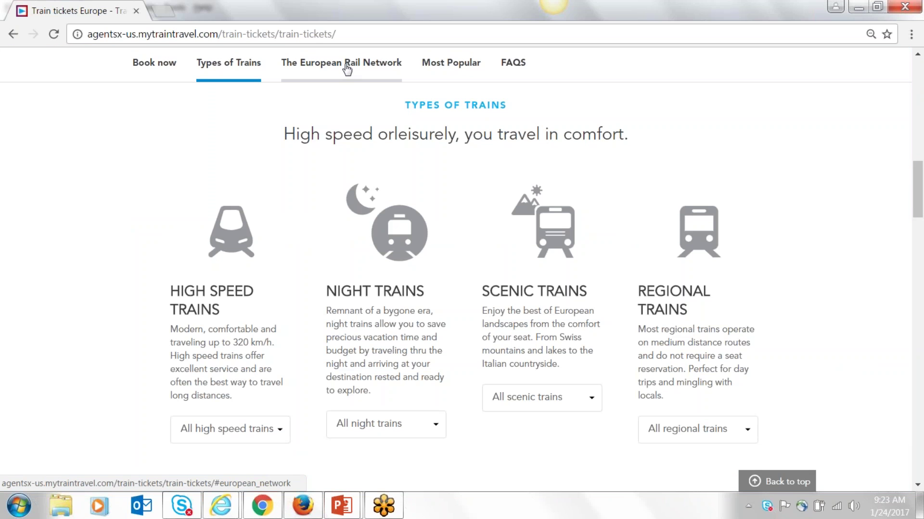
Step: Visit the Rail Network and Most Popular sections, then expand All trains into High Speed, Night, Scenic and Regional
{"action": "left_click", "coordinate": [347, 68]}
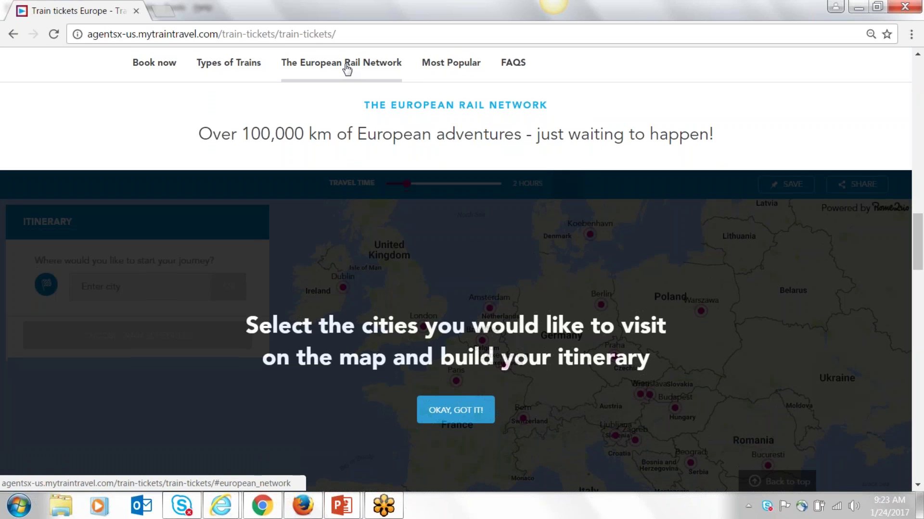
{"action": "left_click", "coordinate": [438, 67]}
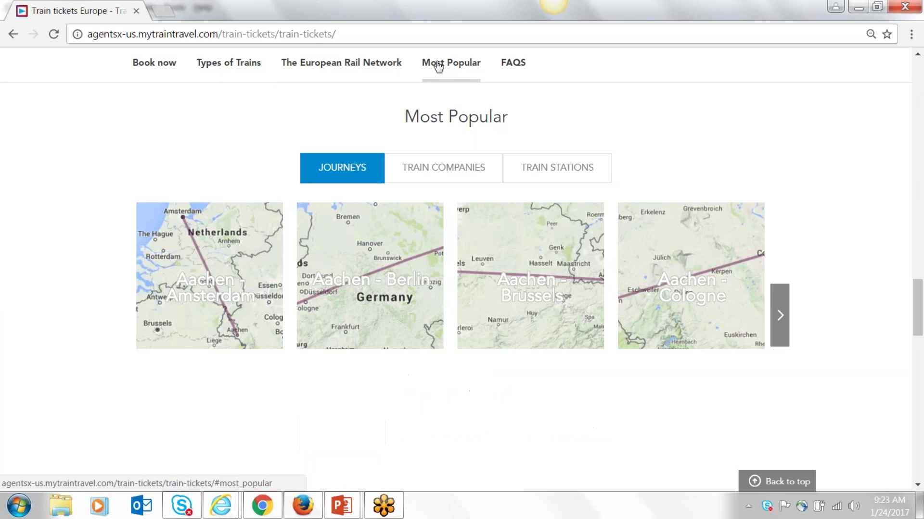
{"action": "left_click", "coordinate": [333, 68]}
{"action": "scroll", "coordinate": [698, 250], "scroll_direction": "down", "scroll_amount": 5}
{"action": "scroll", "coordinate": [719, 271], "scroll_direction": "down", "scroll_amount": 10}
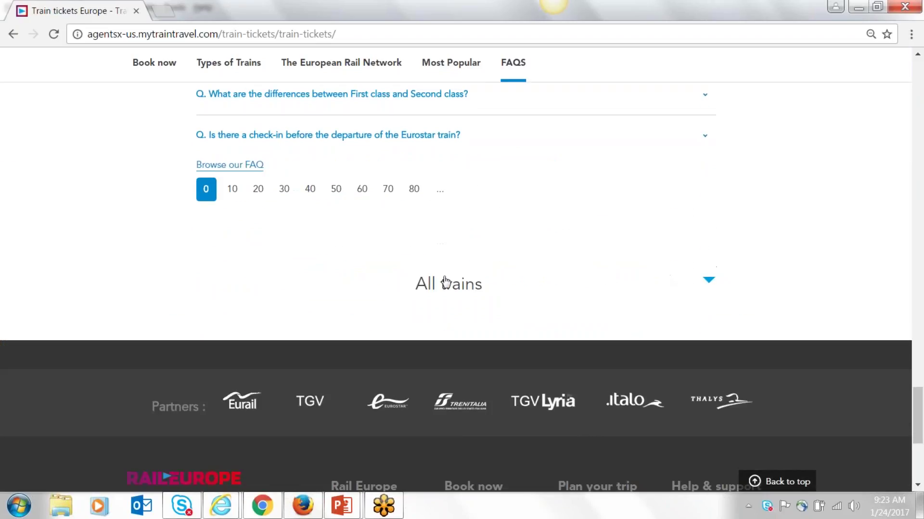
{"action": "left_click", "coordinate": [709, 282]}
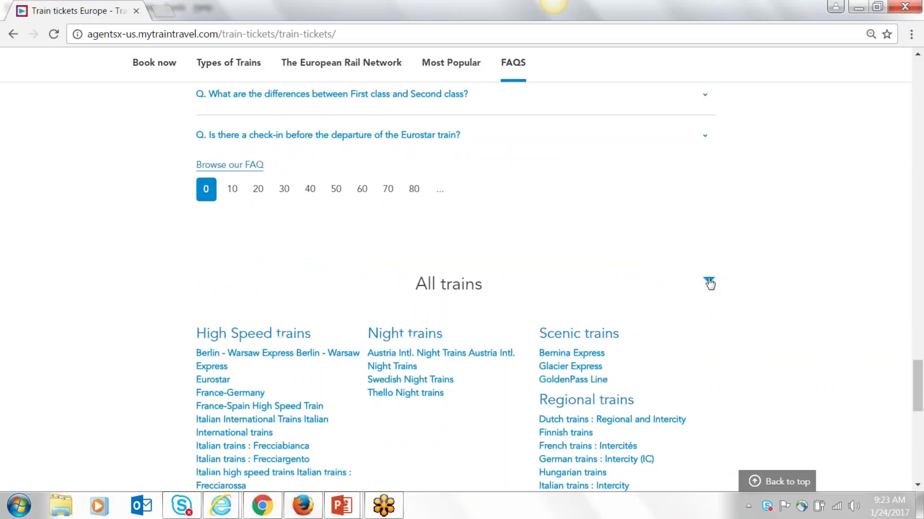
Step: Open the Eurostar page under High Speed trains and jump to its Overview
{"action": "left_click", "coordinate": [213, 381]}
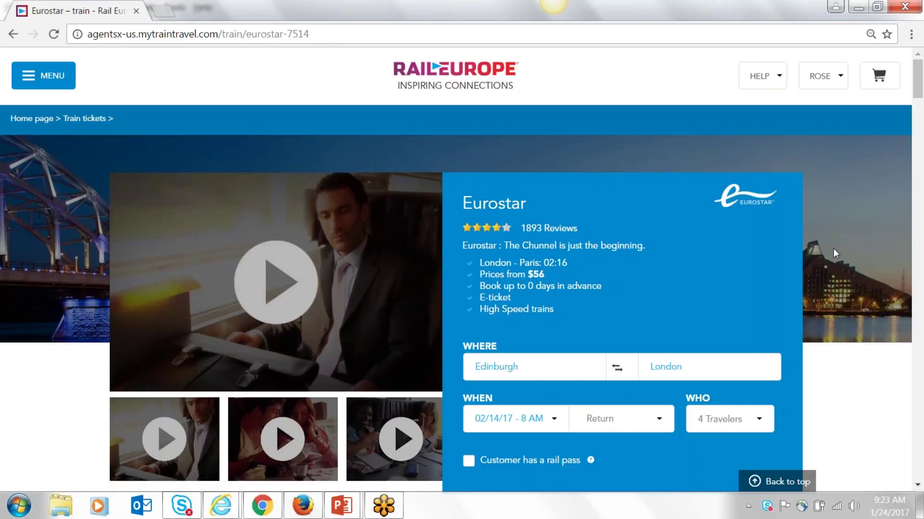
{"action": "scroll", "coordinate": [833, 249], "scroll_direction": "down", "scroll_amount": 3}
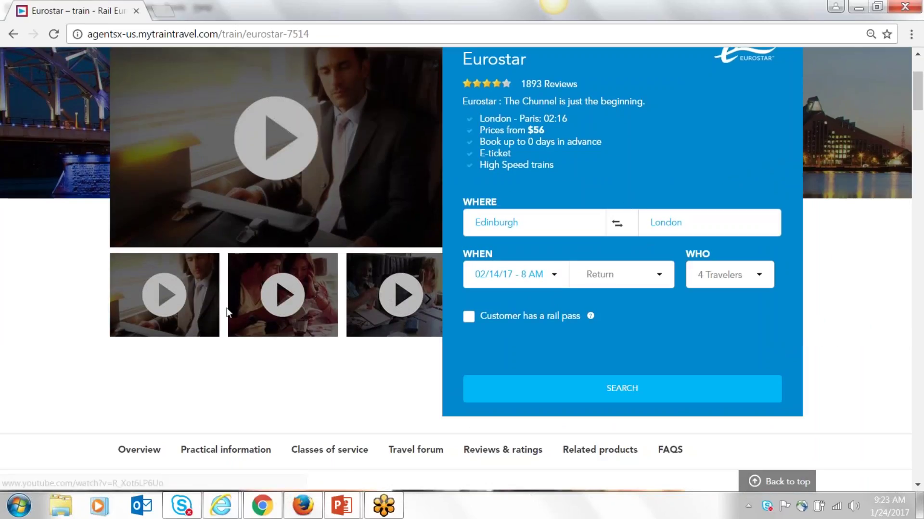
{"action": "scroll", "coordinate": [690, 296], "scroll_direction": "down", "scroll_amount": 3}
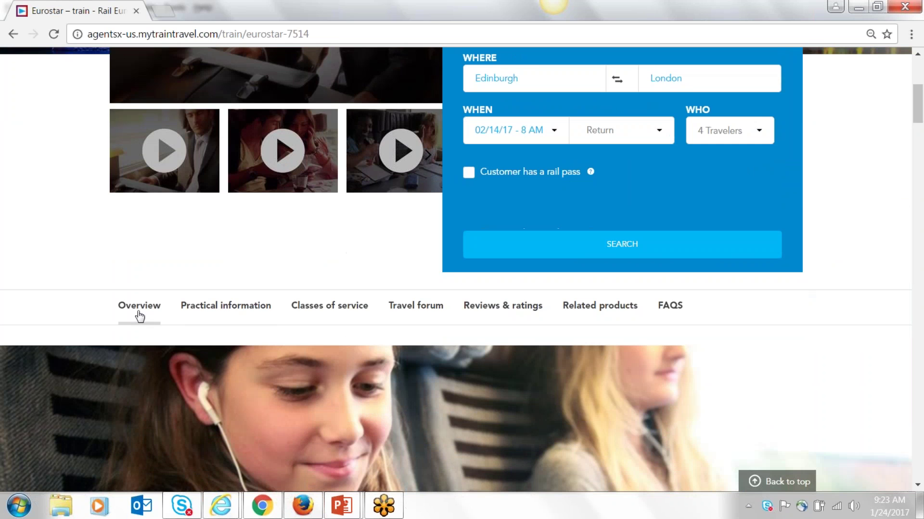
{"action": "left_click", "coordinate": [143, 311]}
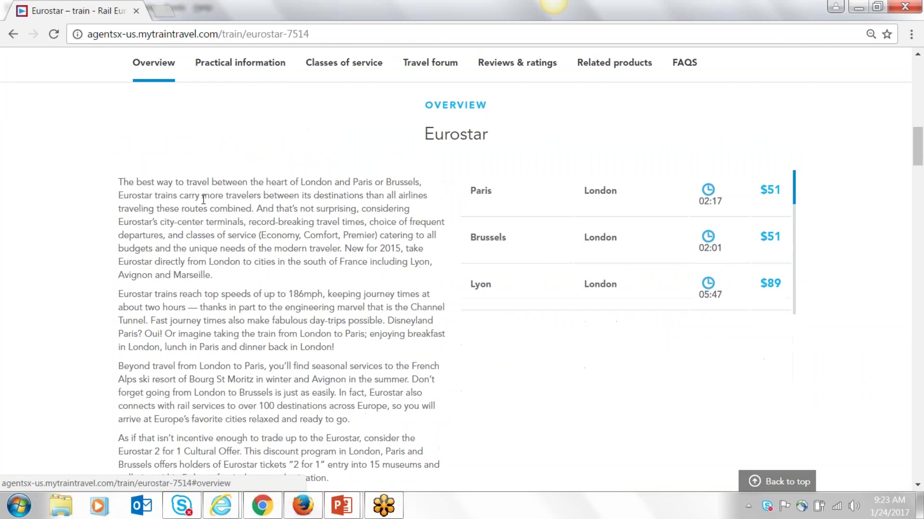
Step: Browse Eurostar's Practical information, Classes of service and FAQs, then return to the home page via the logo
{"action": "left_click", "coordinate": [255, 68]}
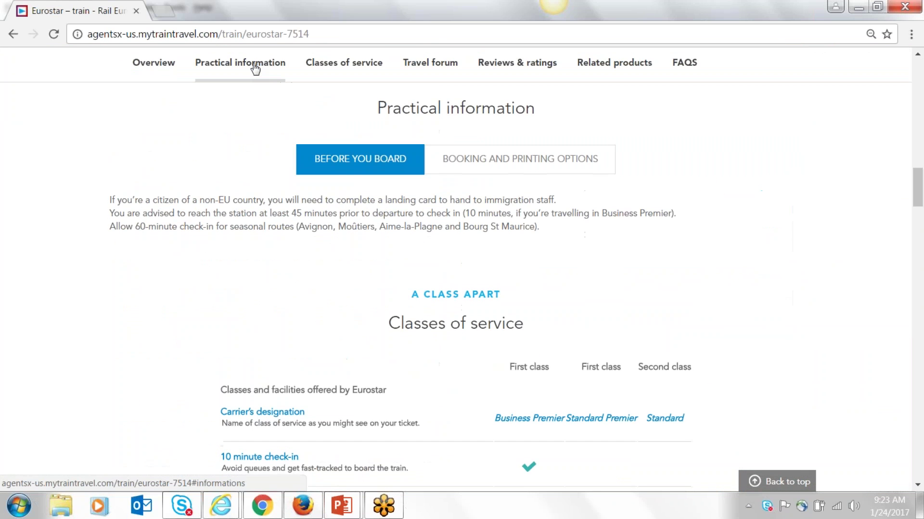
{"action": "left_click", "coordinate": [345, 66]}
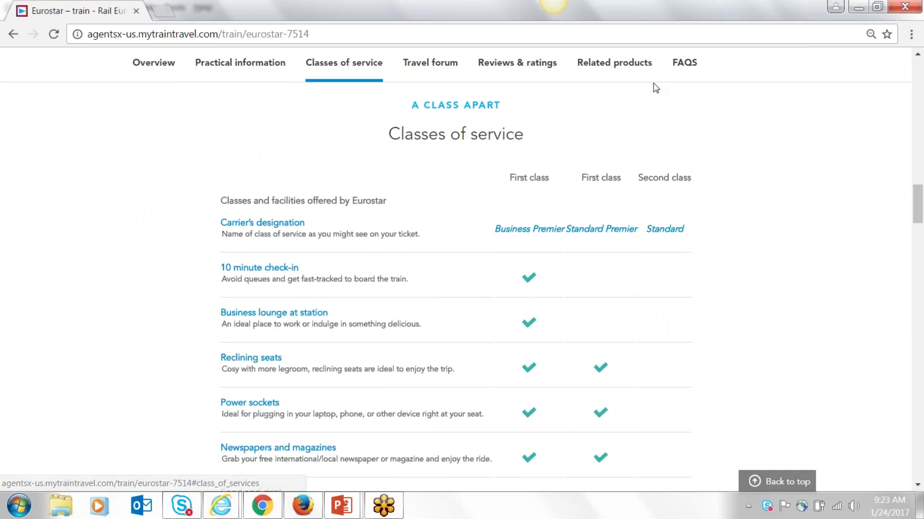
{"action": "left_click", "coordinate": [684, 65]}
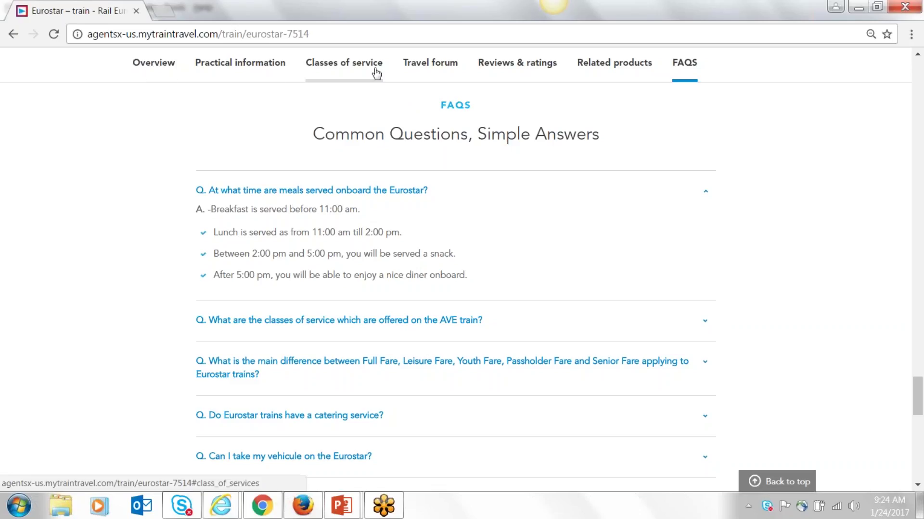
{"action": "left_click", "coordinate": [159, 73]}
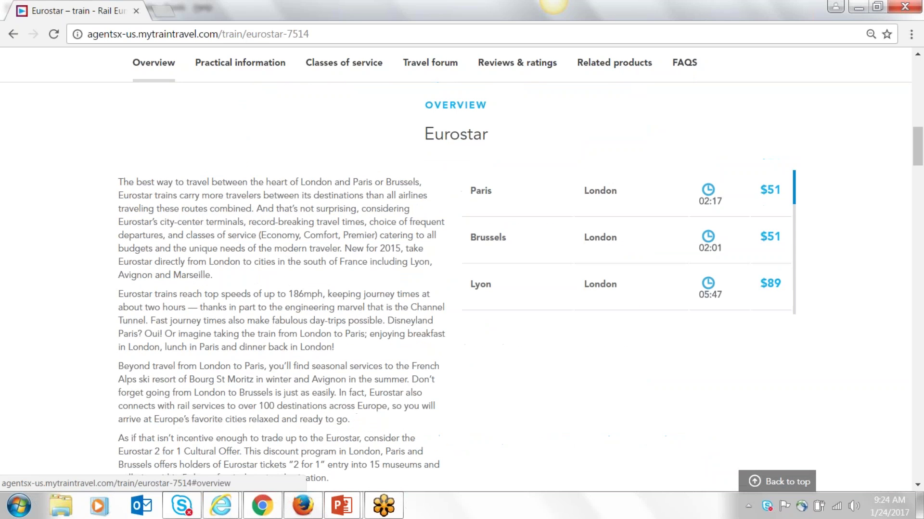
{"action": "scroll", "coordinate": [389, 160], "scroll_direction": "up", "scroll_amount": 6}
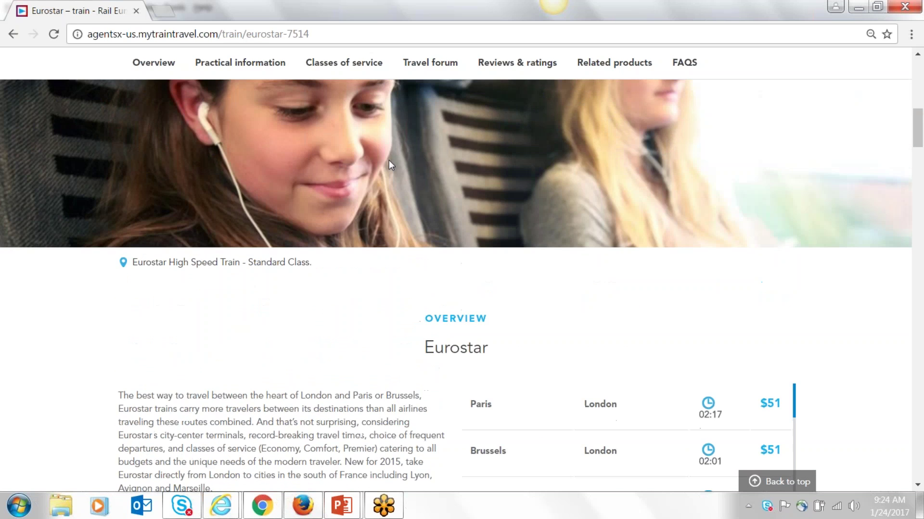
{"action": "scroll", "coordinate": [389, 160], "scroll_direction": "up", "scroll_amount": 9}
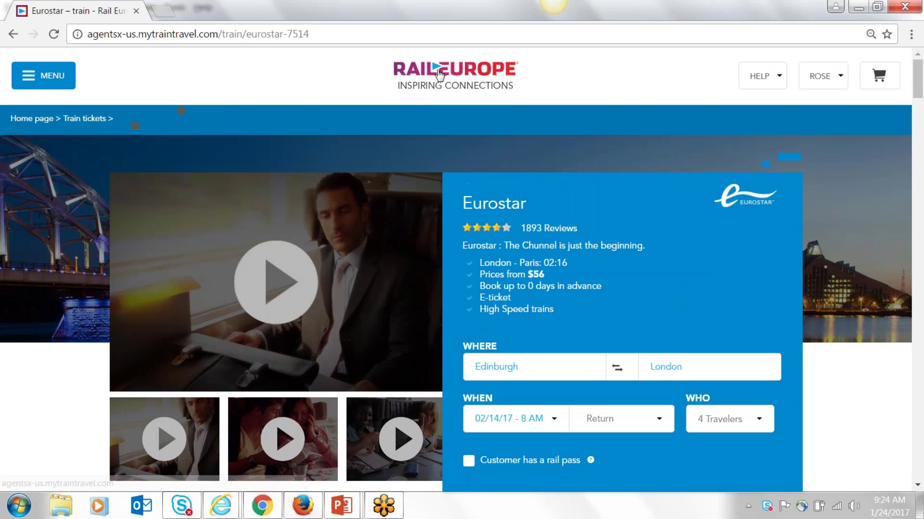
{"action": "left_click", "coordinate": [439, 73]}
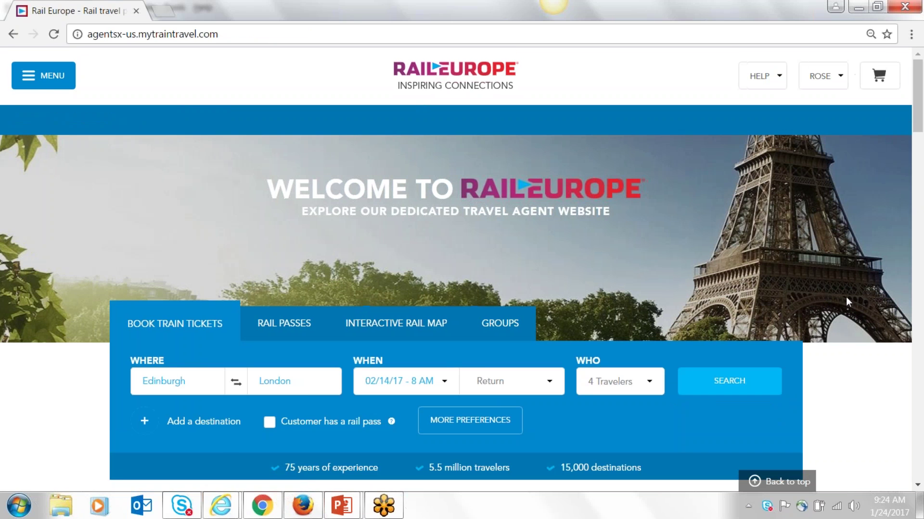
Step: Open Training Resources from Agent's Corner and scroll to the Upcoming Webinars, TRAC course, E-learning and On-Demand Videos cards
{"action": "scroll", "coordinate": [847, 299], "scroll_direction": "down", "scroll_amount": 5}
{"action": "scroll", "coordinate": [848, 302], "scroll_direction": "down", "scroll_amount": 6}
{"action": "left_click", "coordinate": [760, 288]}
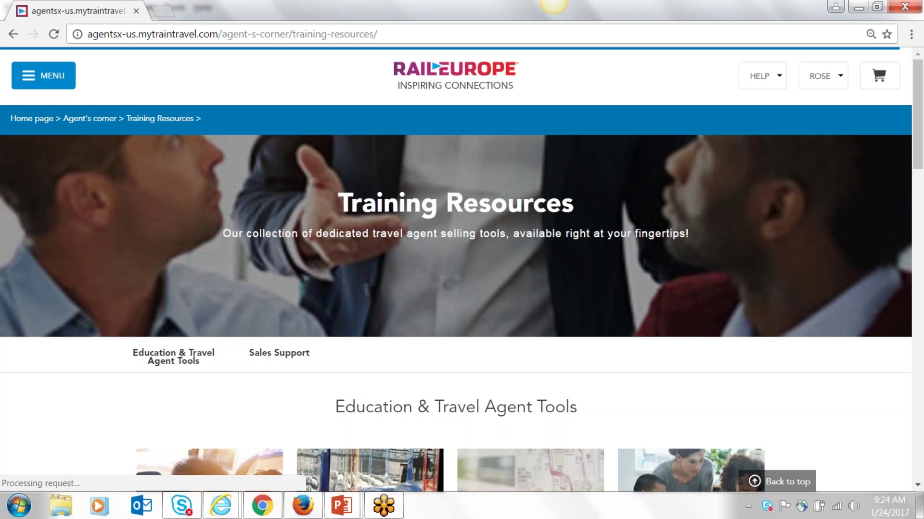
{"action": "scroll", "coordinate": [802, 312], "scroll_direction": "down", "scroll_amount": 7}
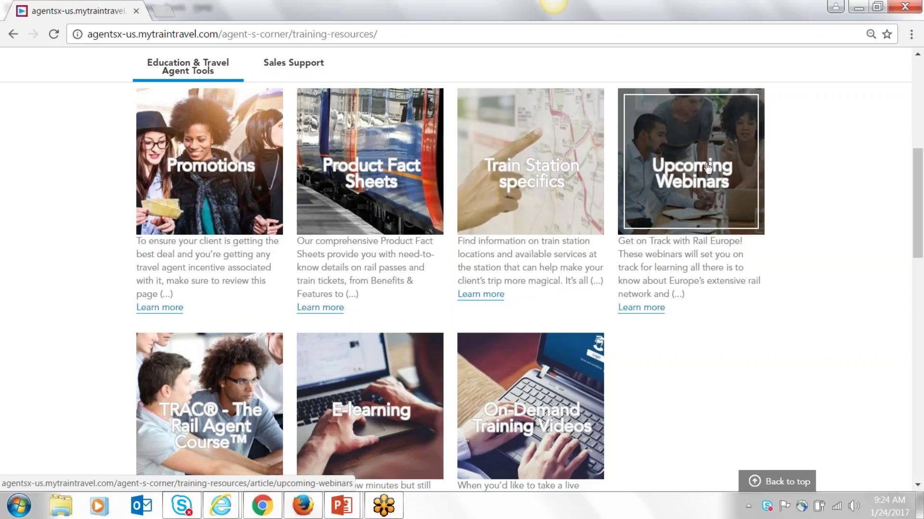
{"action": "scroll", "coordinate": [755, 362], "scroll_direction": "down", "scroll_amount": 2}
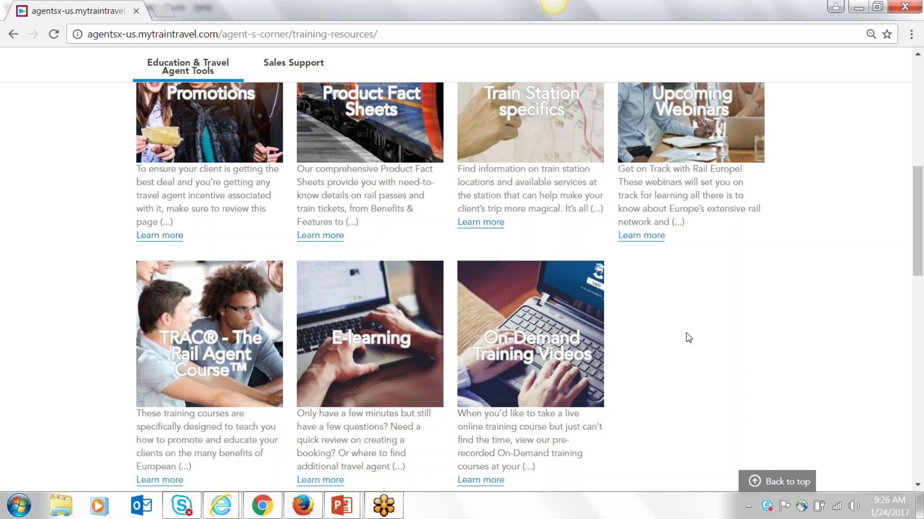
Step: Scroll down Training Resources to the Sales Support section showing the Brochures & Flyers tile
{"action": "scroll", "coordinate": [686, 334], "scroll_direction": "down", "scroll_amount": 7}
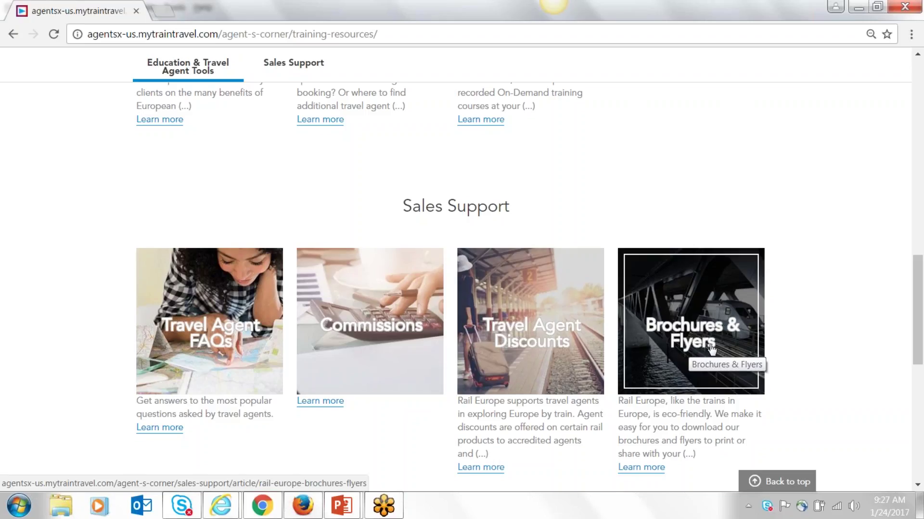
Step: View the Brochures & Flyers article, then go back to Training Resources
{"action": "left_click", "coordinate": [692, 341]}
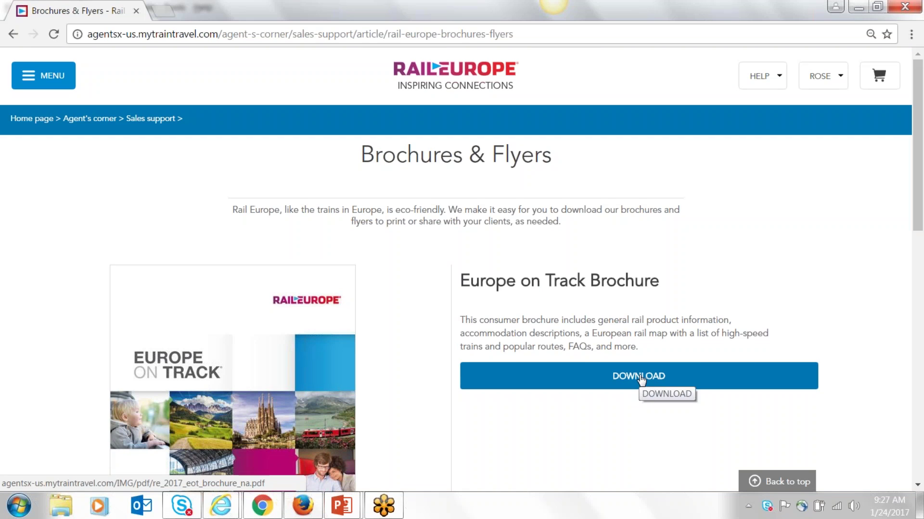
{"action": "left_click", "coordinate": [13, 35]}
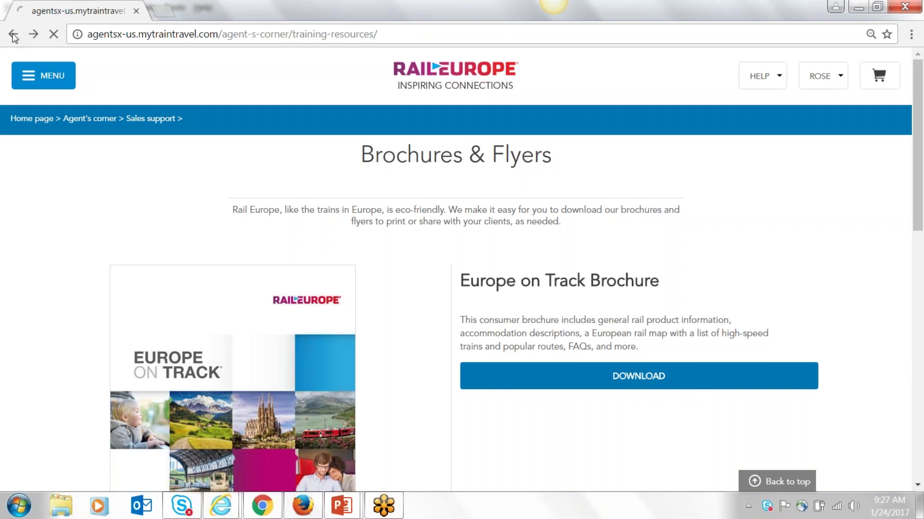
Step: Return to the agent home page and scroll down to Help & Support
{"action": "scroll", "coordinate": [809, 287], "scroll_direction": "up", "scroll_amount": 15}
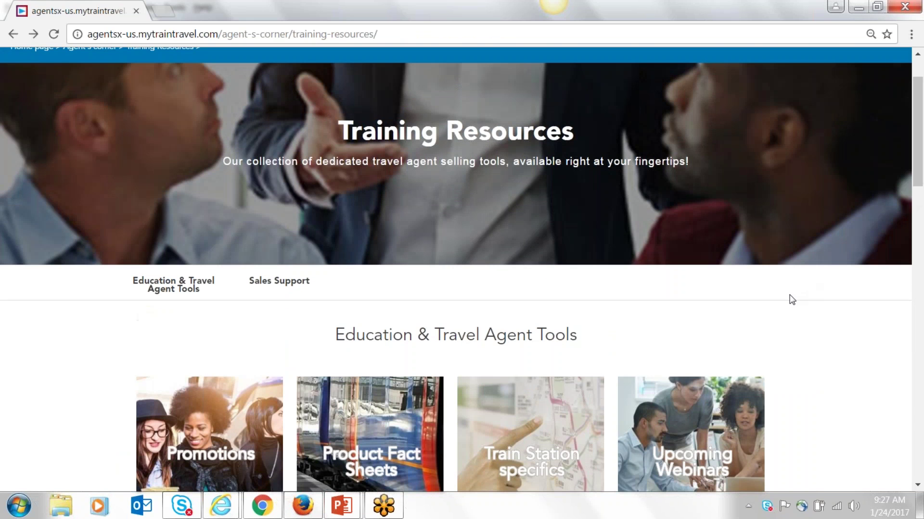
{"action": "left_click", "coordinate": [13, 35]}
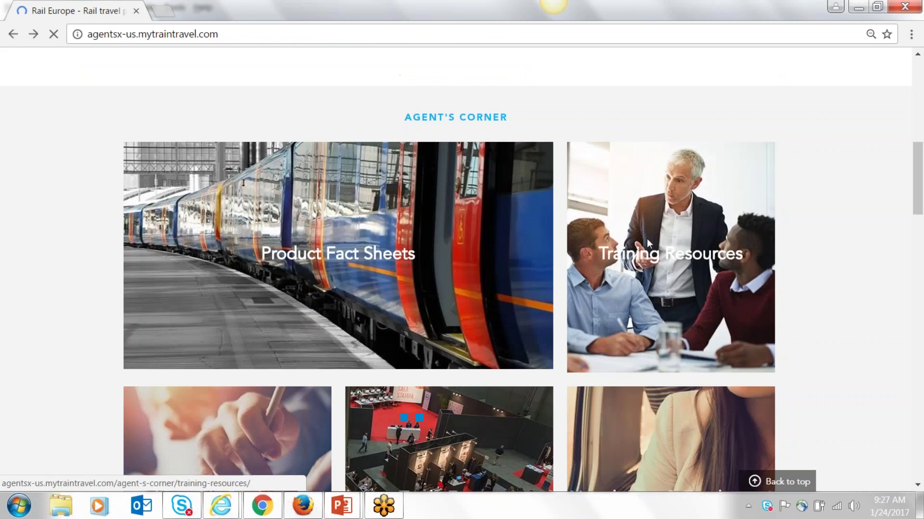
{"action": "scroll", "coordinate": [781, 293], "scroll_direction": "down", "scroll_amount": 10}
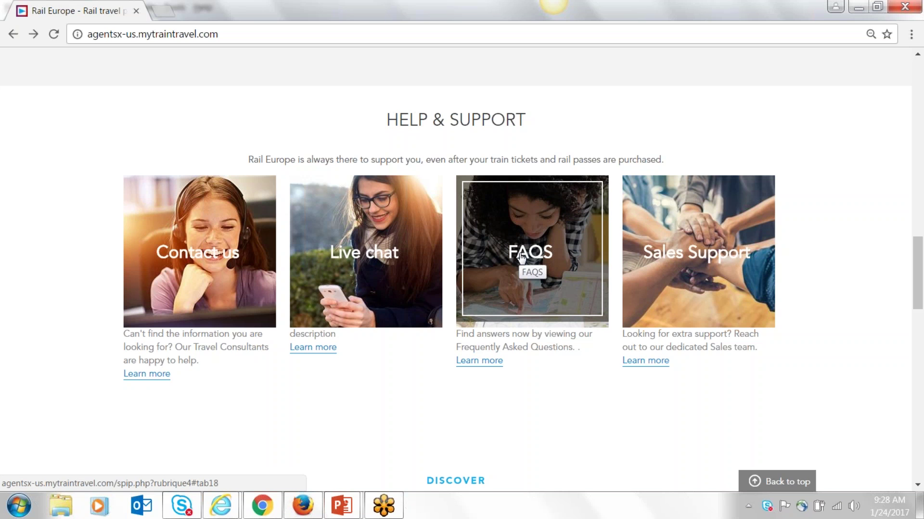
{"action": "scroll", "coordinate": [902, 374], "scroll_direction": "up", "scroll_amount": 15}
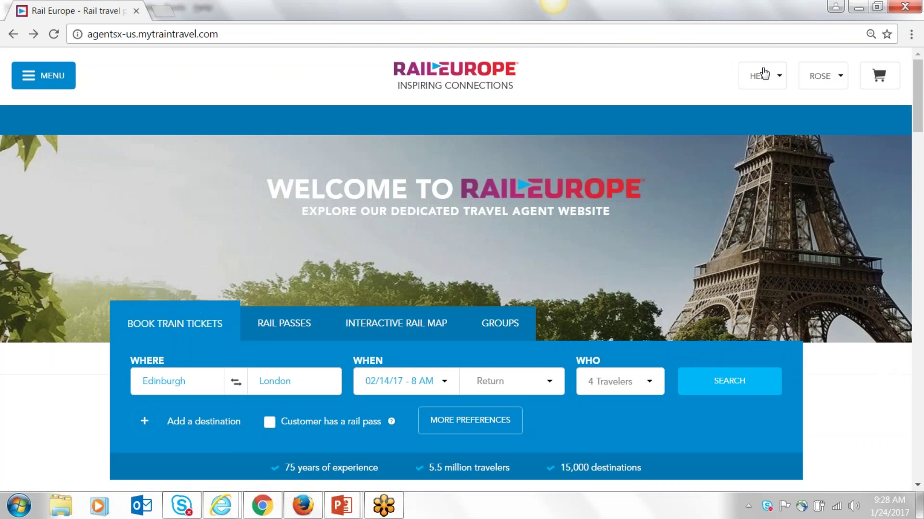
{"action": "left_click", "coordinate": [778, 80]}
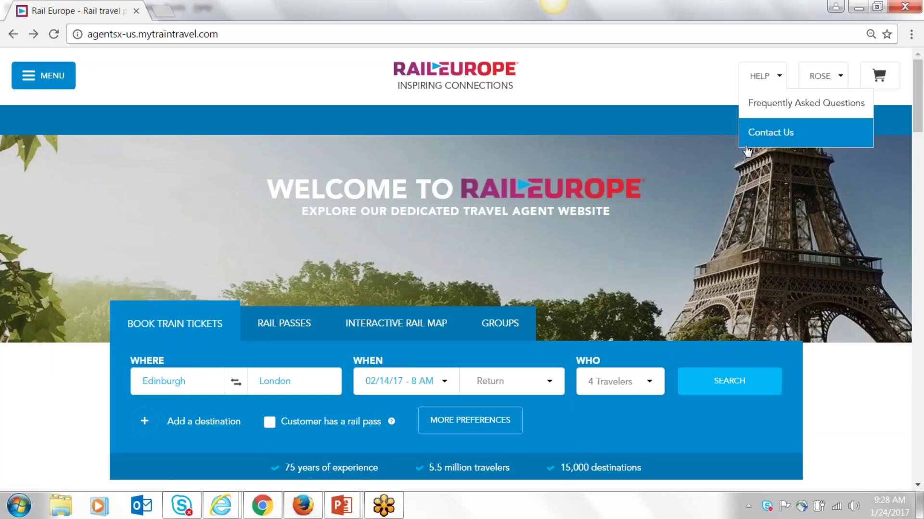
{"action": "scroll", "coordinate": [754, 211], "scroll_direction": "down", "scroll_amount": 18}
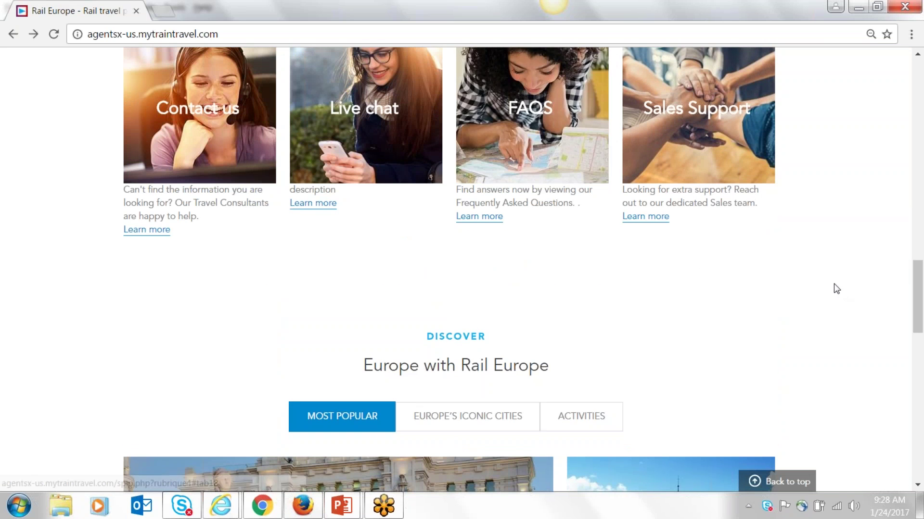
{"action": "scroll", "coordinate": [835, 289], "scroll_direction": "up", "scroll_amount": 3}
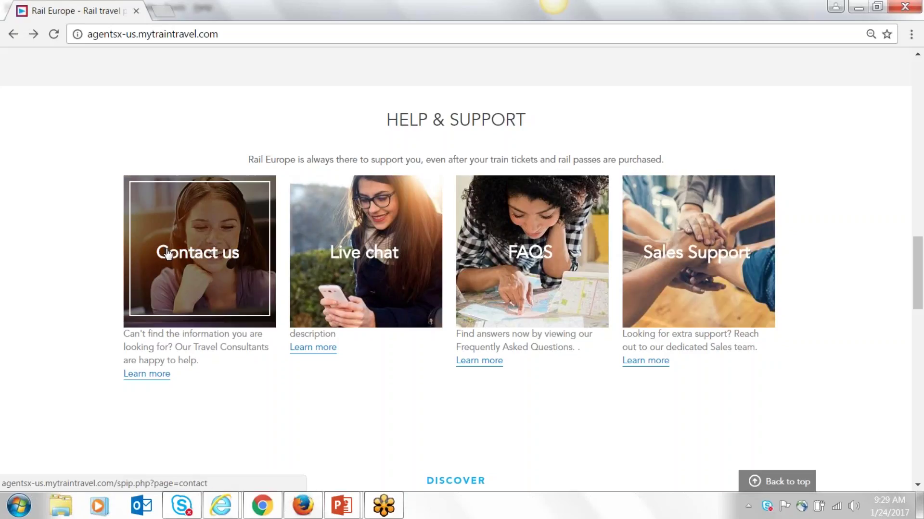
{"action": "left_click", "coordinate": [689, 282]}
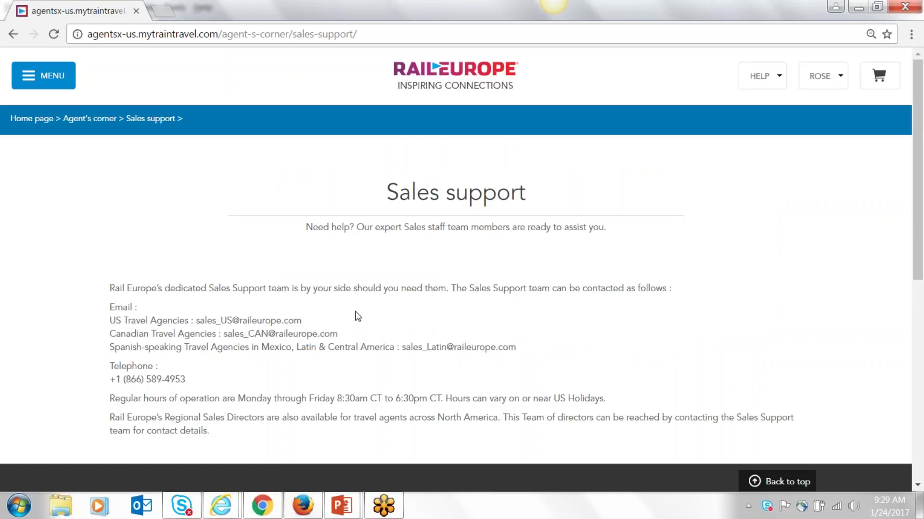
{"action": "left_click", "coordinate": [12, 35]}
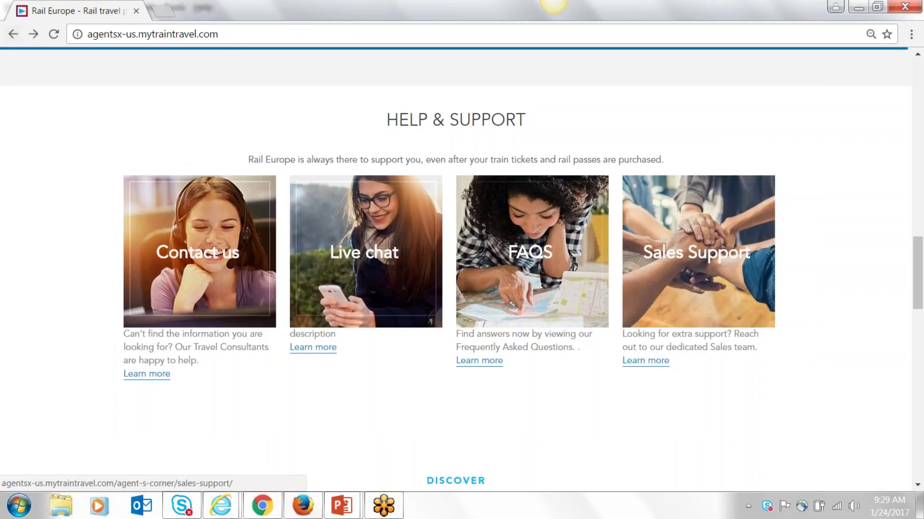
Step: View the Barcelona - Madrid journey page from Discover, then return home via the logo
{"action": "scroll", "coordinate": [830, 229], "scroll_direction": "down", "scroll_amount": 5}
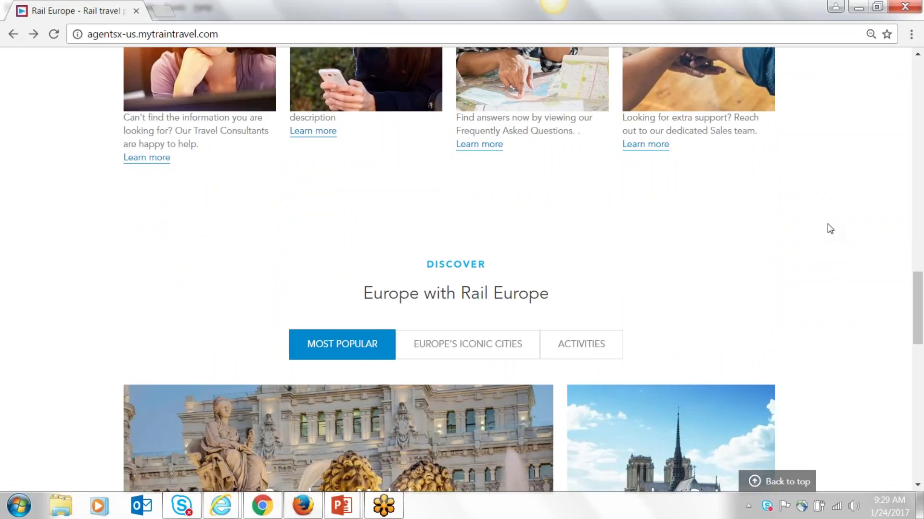
{"action": "scroll", "coordinate": [830, 229], "scroll_direction": "down", "scroll_amount": 3}
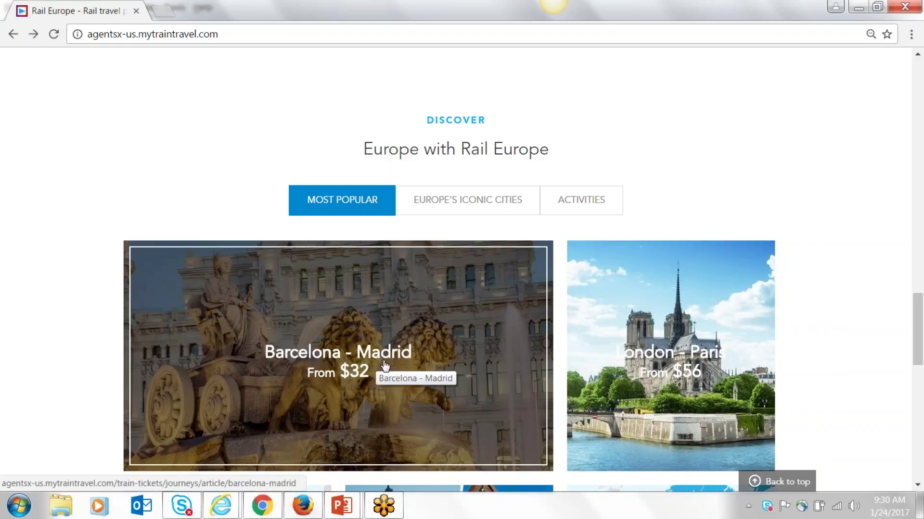
{"action": "left_click", "coordinate": [385, 366]}
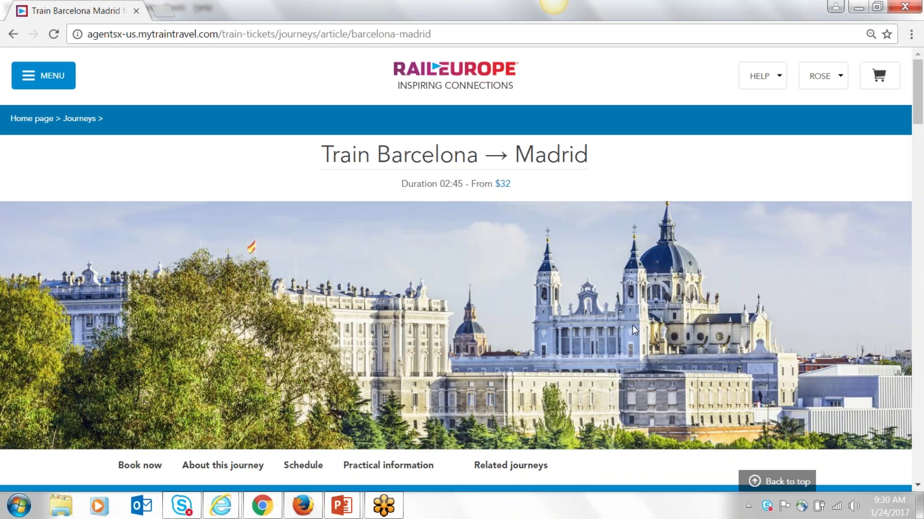
{"action": "scroll", "coordinate": [631, 323], "scroll_direction": "down", "scroll_amount": 5}
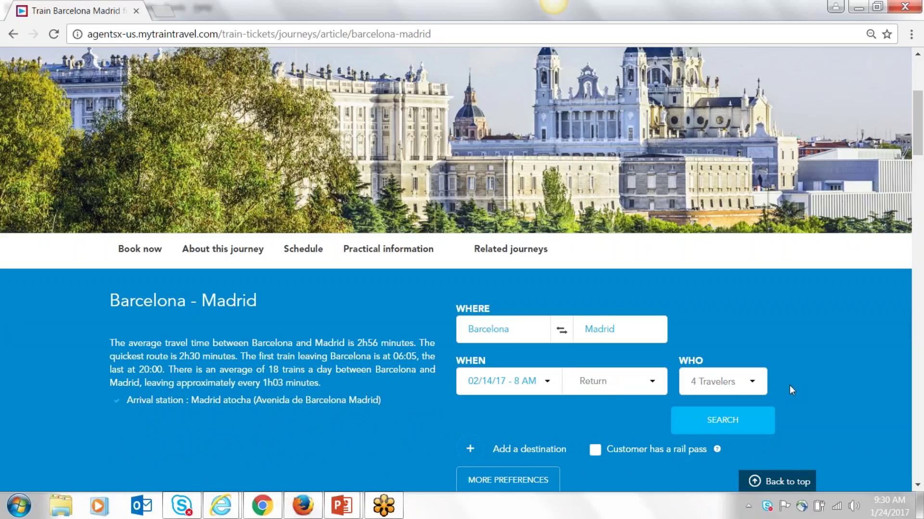
{"action": "scroll", "coordinate": [789, 386], "scroll_direction": "up", "scroll_amount": 5}
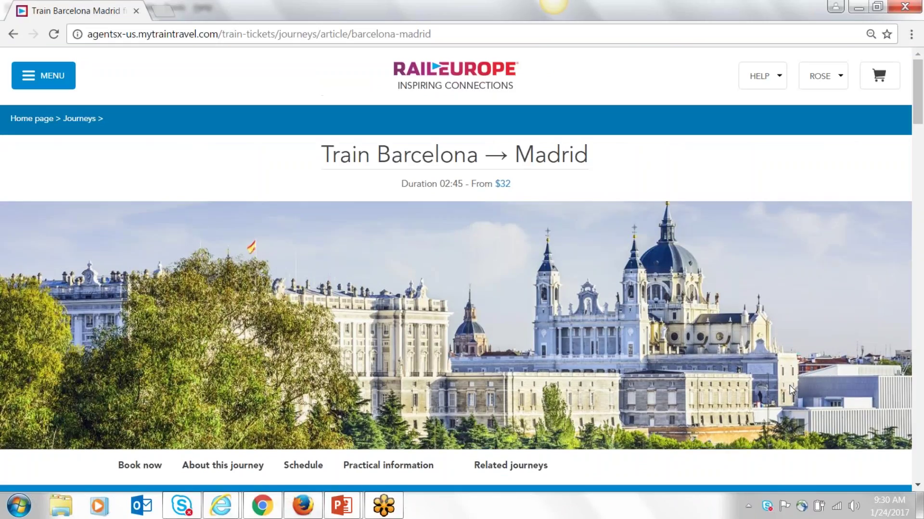
{"action": "left_click", "coordinate": [438, 76]}
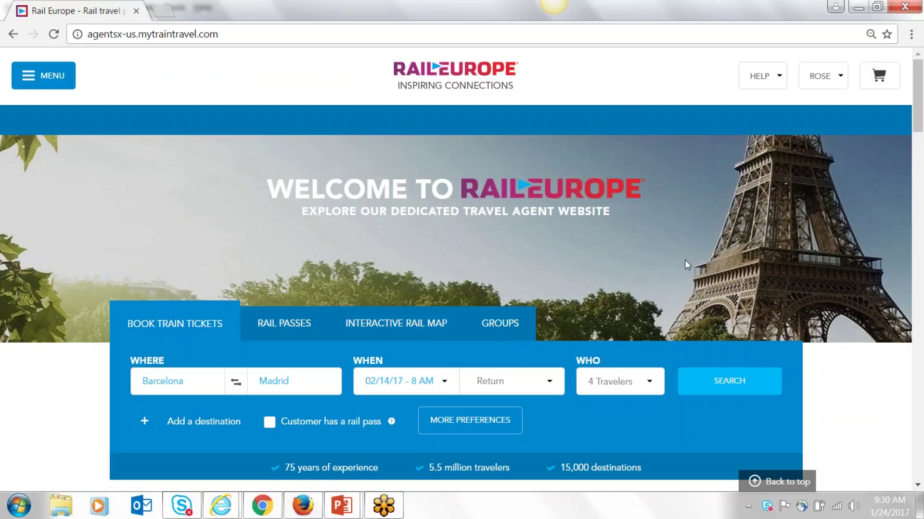
Step: Toggle 'Customer has a rail pass' on and off, then reveal the extra search preferences
{"action": "scroll", "coordinate": [685, 264], "scroll_direction": "down", "scroll_amount": 2}
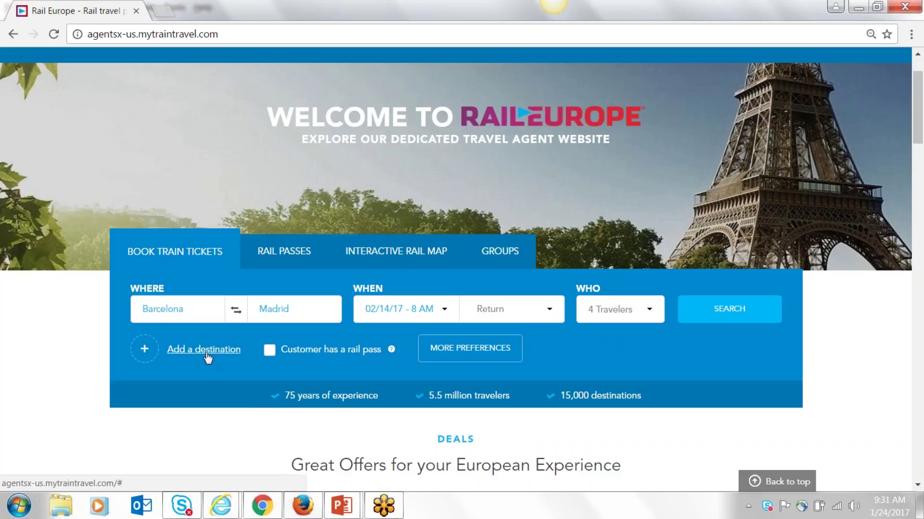
{"action": "left_click", "coordinate": [270, 352]}
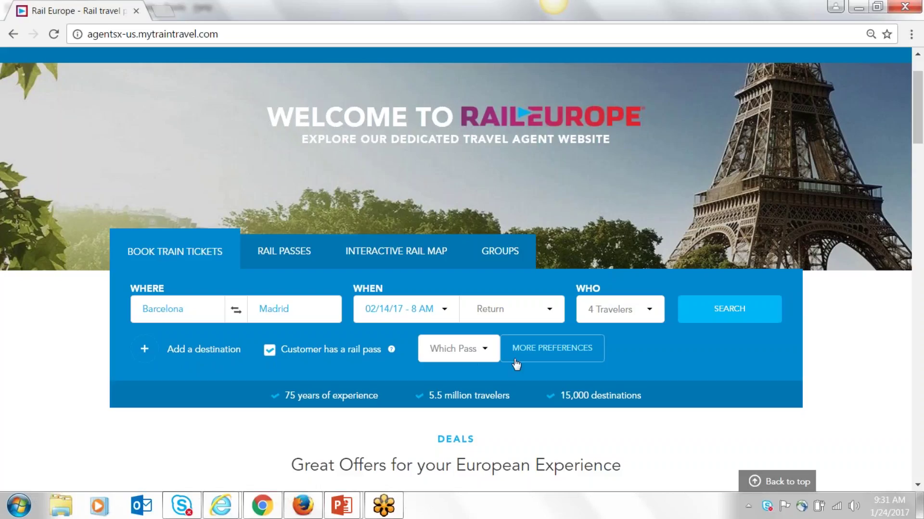
{"action": "left_click", "coordinate": [270, 351]}
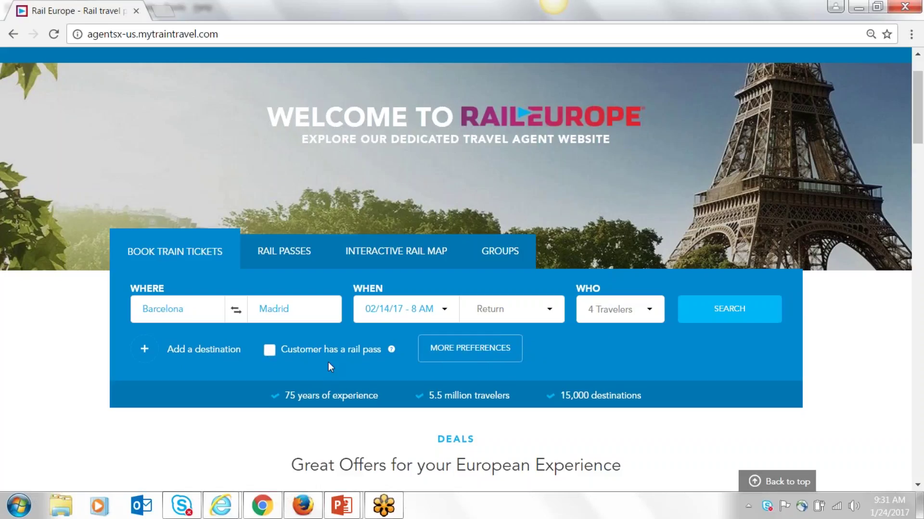
{"action": "left_click", "coordinate": [457, 355]}
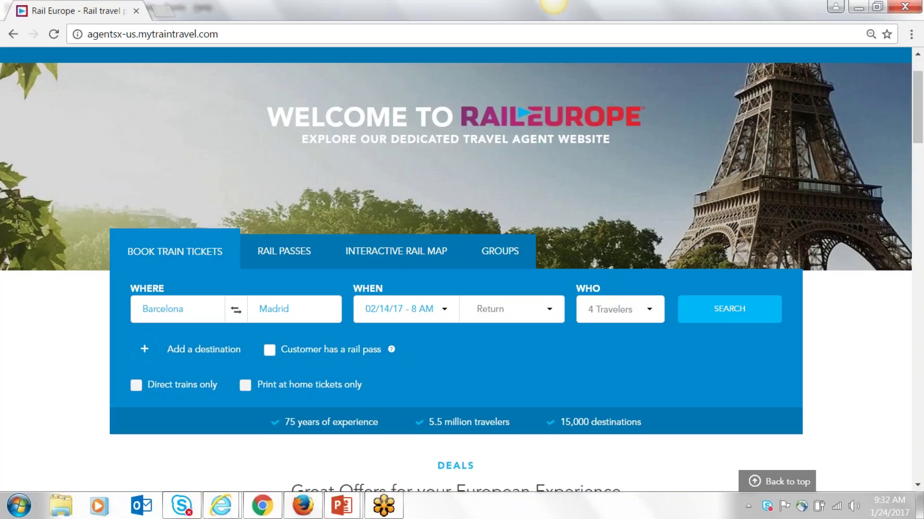
Step: Change the search origin to Edinburgh for an Edinburgh to London route
{"action": "left_click", "coordinate": [177, 309]}
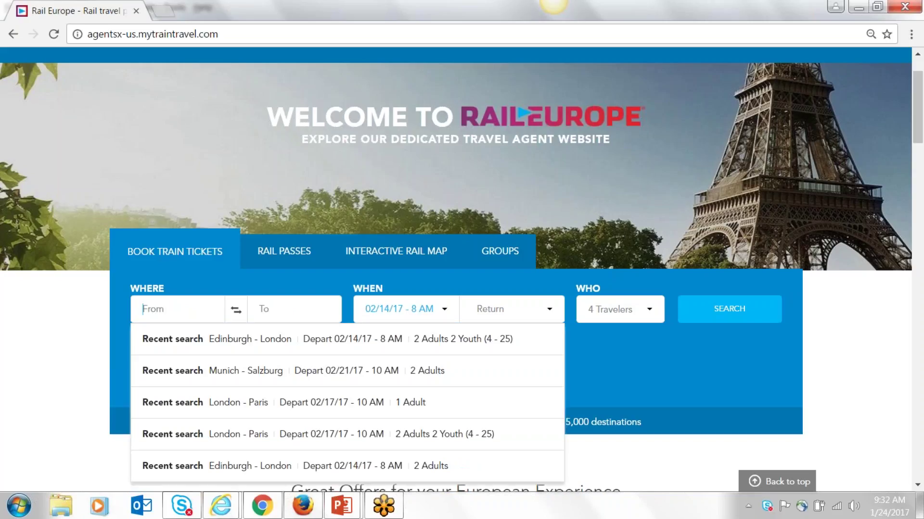
{"action": "left_click", "coordinate": [214, 342]}
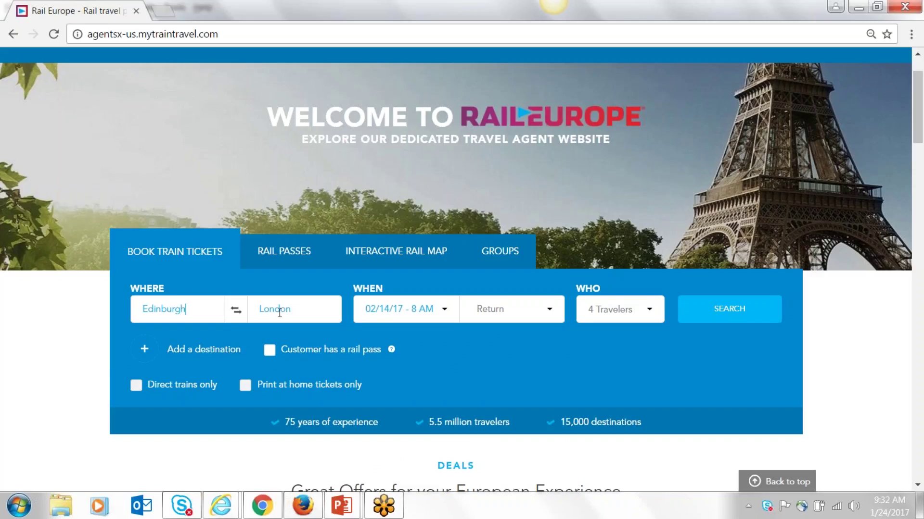
{"action": "left_click_drag", "start_coordinate": [202, 310], "coordinate": [135, 310]}
{"action": "type", "text": "edin"}
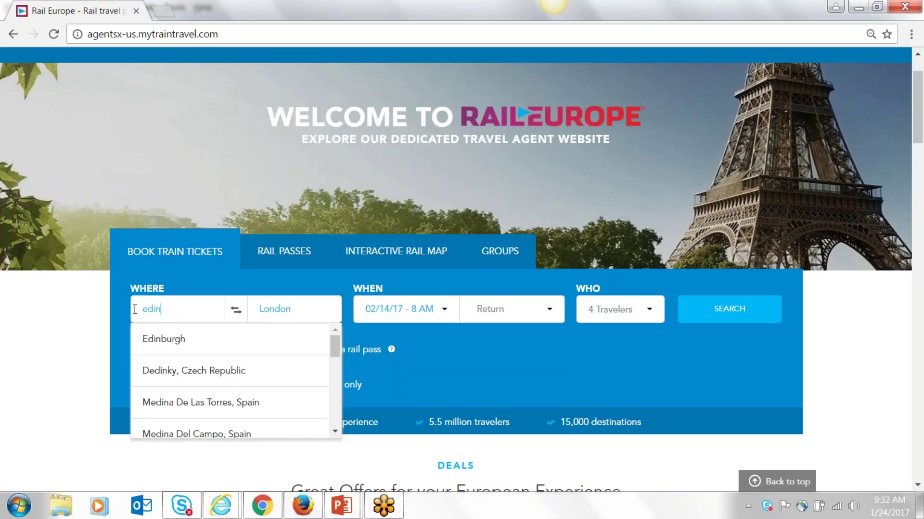
{"action": "key", "text": "Down"}
{"action": "key", "text": "Down"}
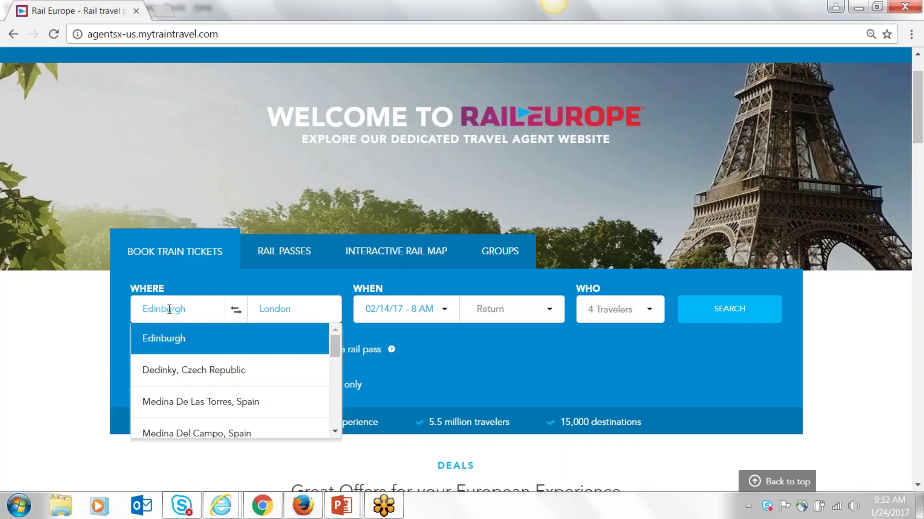
{"action": "key", "text": "Return"}
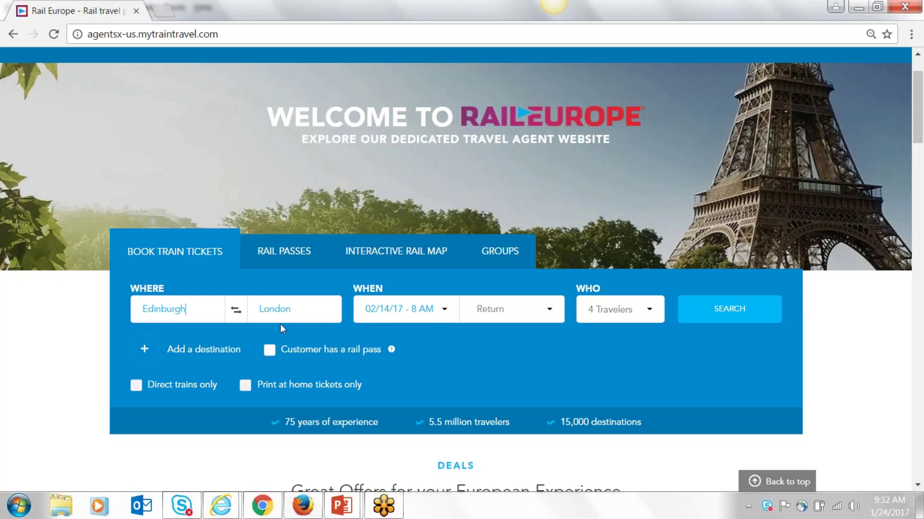
Step: Adjust the adult and youth counts, adding a second youth traveler
{"action": "left_click", "coordinate": [649, 313]}
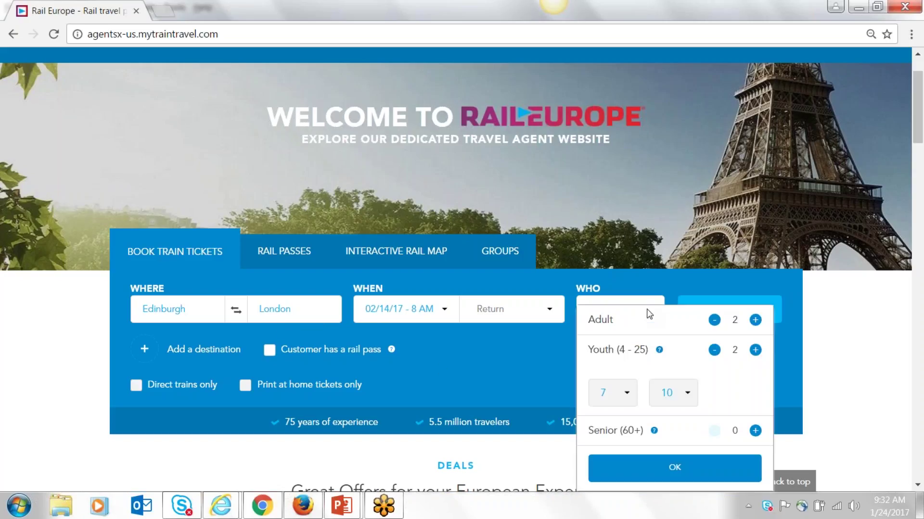
{"action": "left_click", "coordinate": [715, 321]}
{"action": "left_click", "coordinate": [715, 350]}
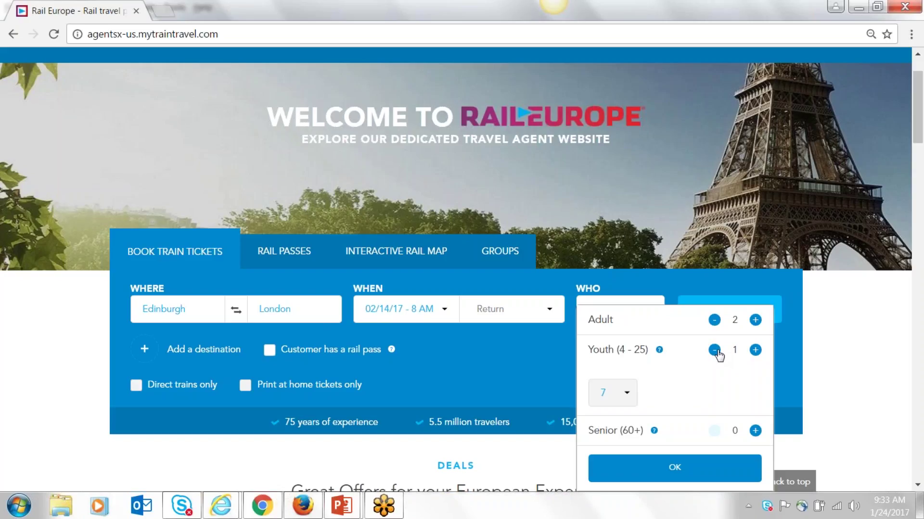
{"action": "left_click", "coordinate": [755, 350]}
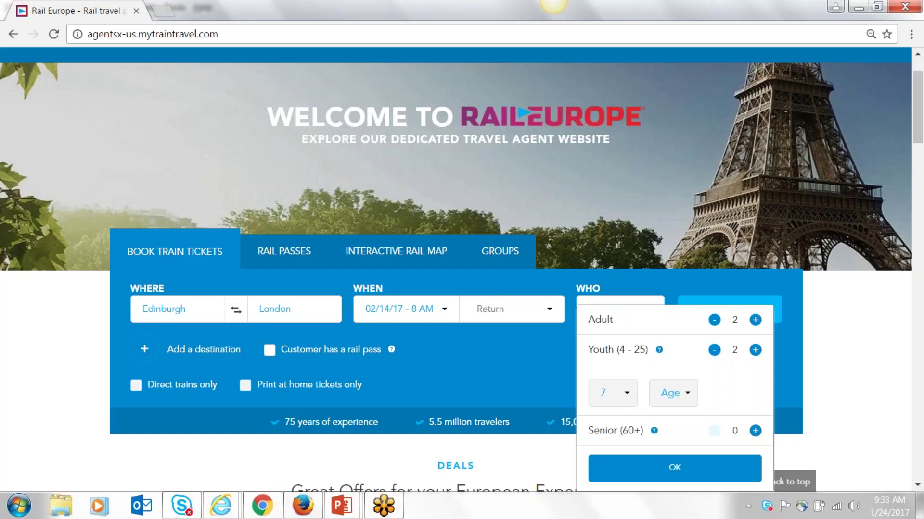
Step: Set the second youth's age to 10 and confirm the four travelers
{"action": "left_click", "coordinate": [689, 394]}
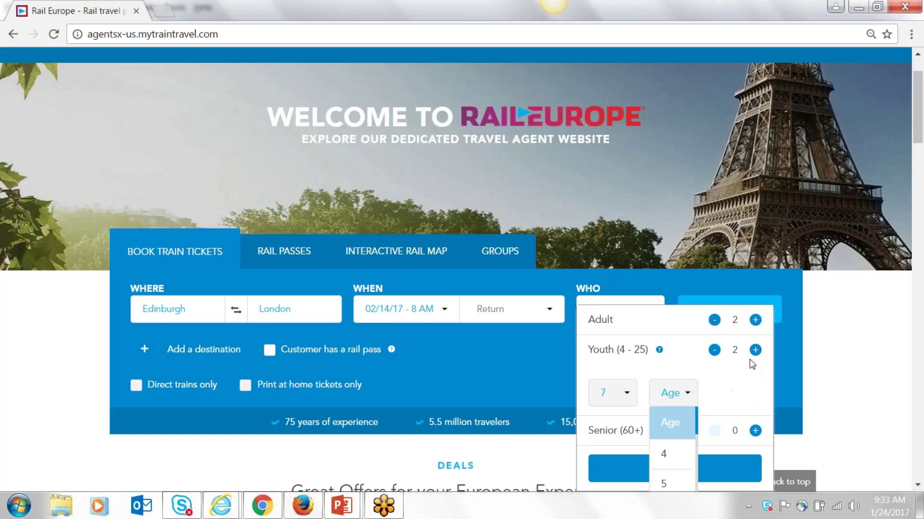
{"action": "scroll", "coordinate": [750, 359], "scroll_direction": "down", "scroll_amount": 3}
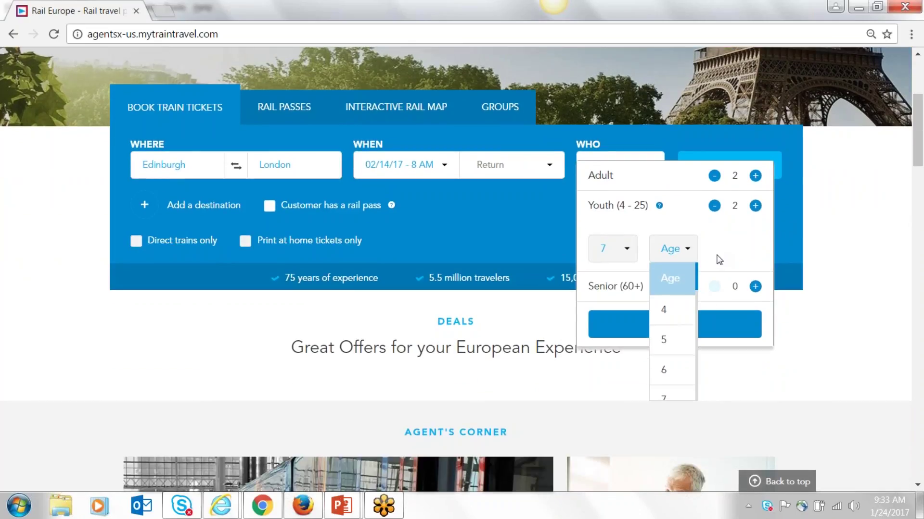
{"action": "scroll", "coordinate": [718, 258], "scroll_direction": "up", "scroll_amount": 1}
{"action": "scroll", "coordinate": [716, 263], "scroll_direction": "down", "scroll_amount": 1}
{"action": "left_click_drag", "start_coordinate": [697, 279], "coordinate": [698, 313]}
{"action": "scroll", "coordinate": [697, 312], "scroll_direction": "down", "scroll_amount": 1}
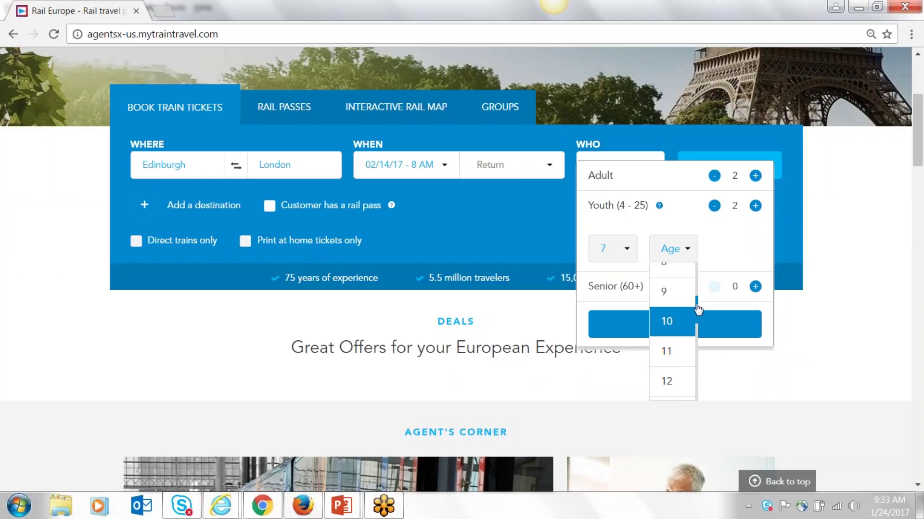
{"action": "left_click_drag", "start_coordinate": [698, 310], "coordinate": [696, 298]}
{"action": "scroll", "coordinate": [696, 298], "scroll_direction": "down", "scroll_amount": 3}
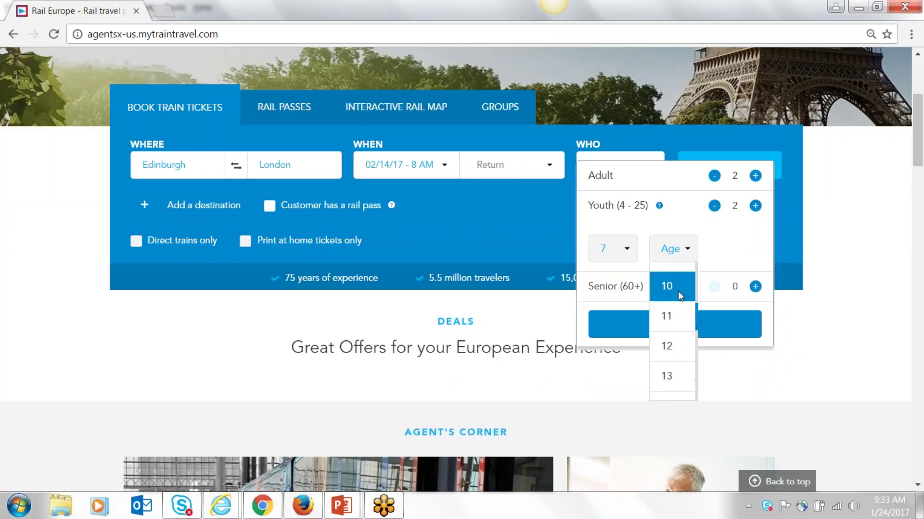
{"action": "left_click", "coordinate": [668, 287]}
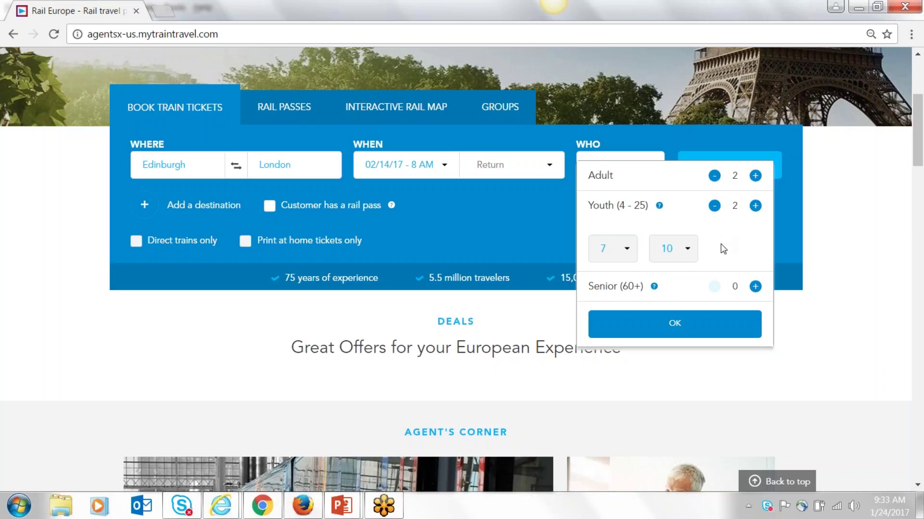
{"action": "left_click", "coordinate": [680, 336]}
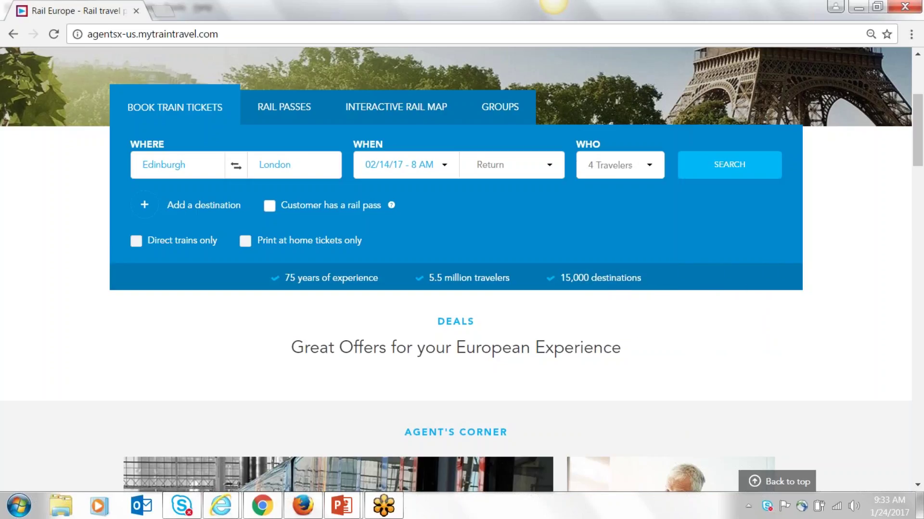
Step: Search Edinburgh to London trains for Tue 14 Feb 17 and scroll to the train list
{"action": "left_click", "coordinate": [730, 172]}
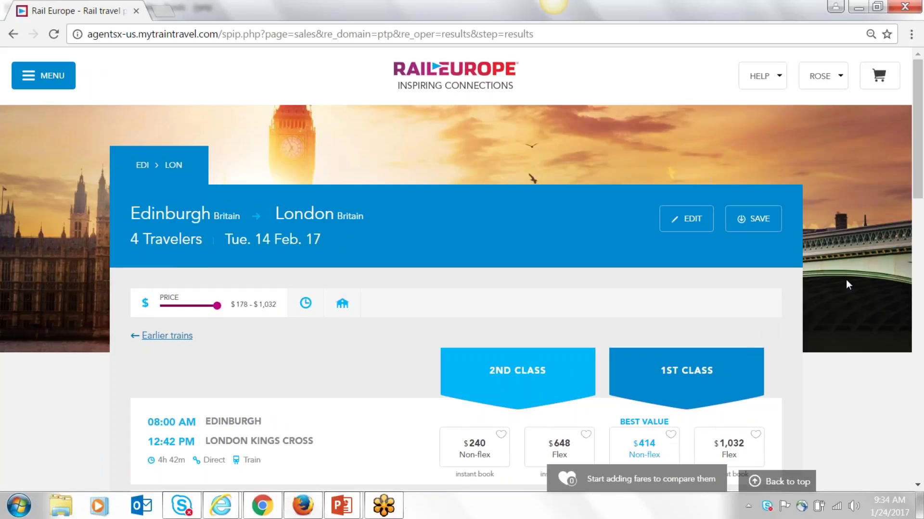
{"action": "scroll", "coordinate": [846, 283], "scroll_direction": "down", "scroll_amount": 2}
{"action": "scroll", "coordinate": [846, 282], "scroll_direction": "down", "scroll_amount": 3}
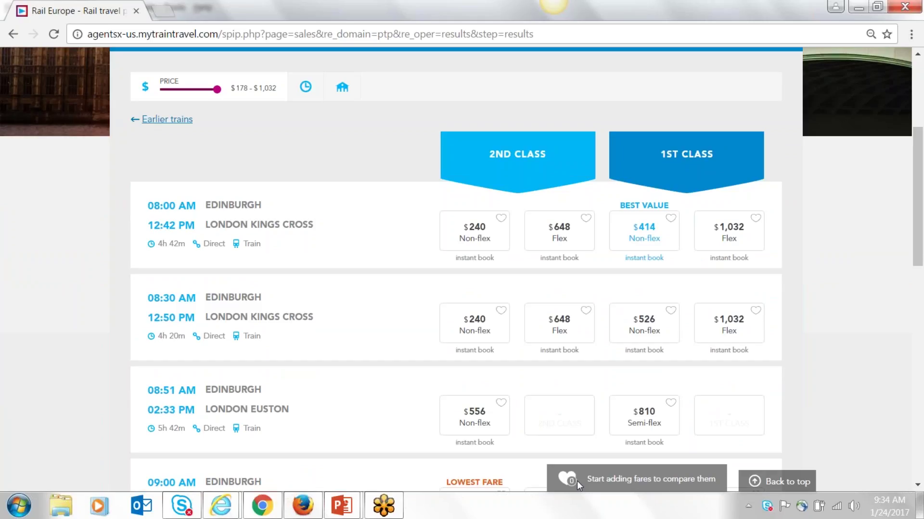
Step: Mark the 08:30 $648 and $1,032 and the 08:00 $648 Flex fares for comparison
{"action": "left_click", "coordinate": [586, 312]}
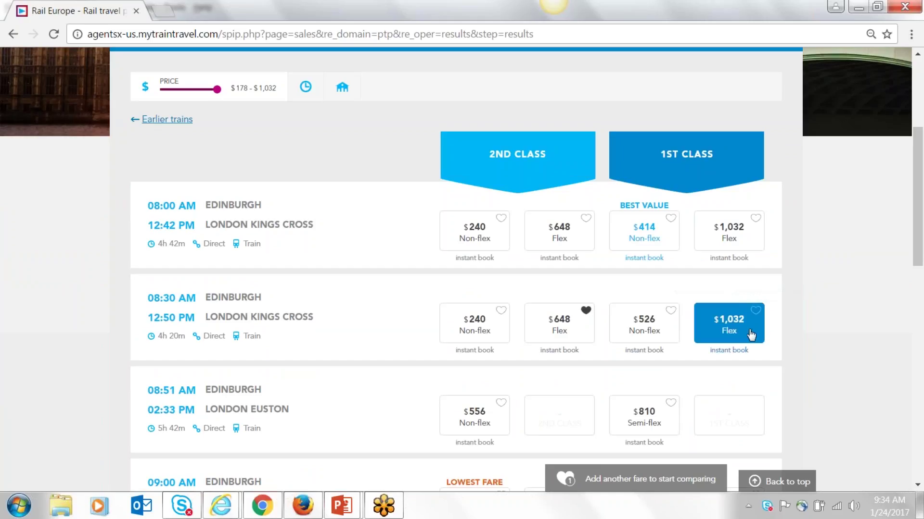
{"action": "left_click", "coordinate": [756, 311]}
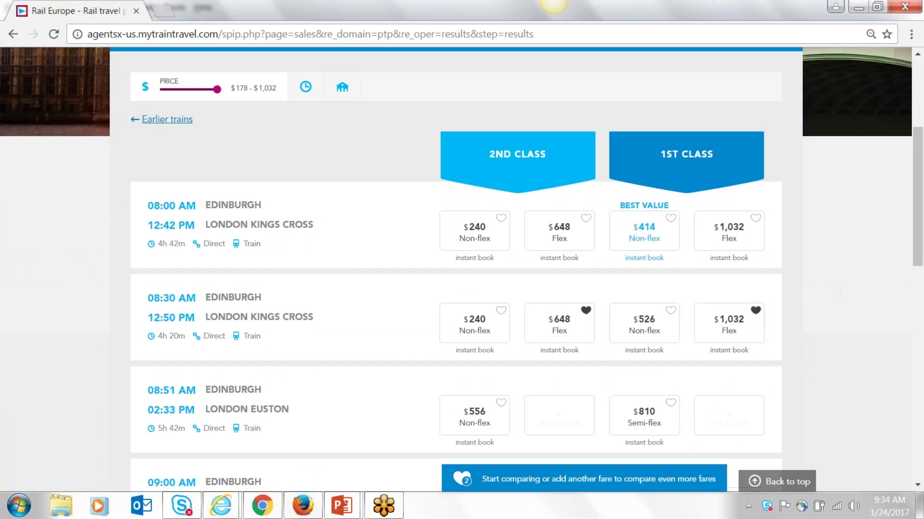
{"action": "left_click", "coordinate": [586, 219]}
{"action": "left_click", "coordinate": [586, 219]}
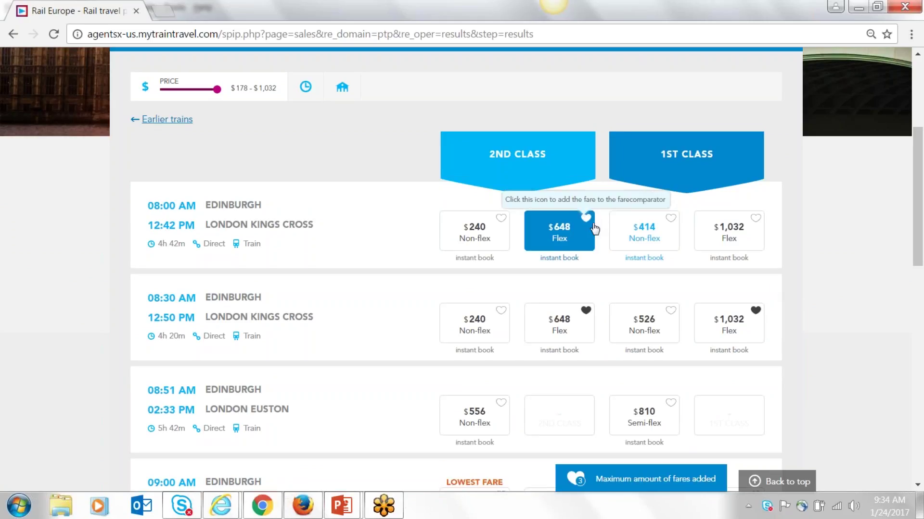
Step: Review the three fares side by side in the comparison, then close it
{"action": "left_click", "coordinate": [630, 487]}
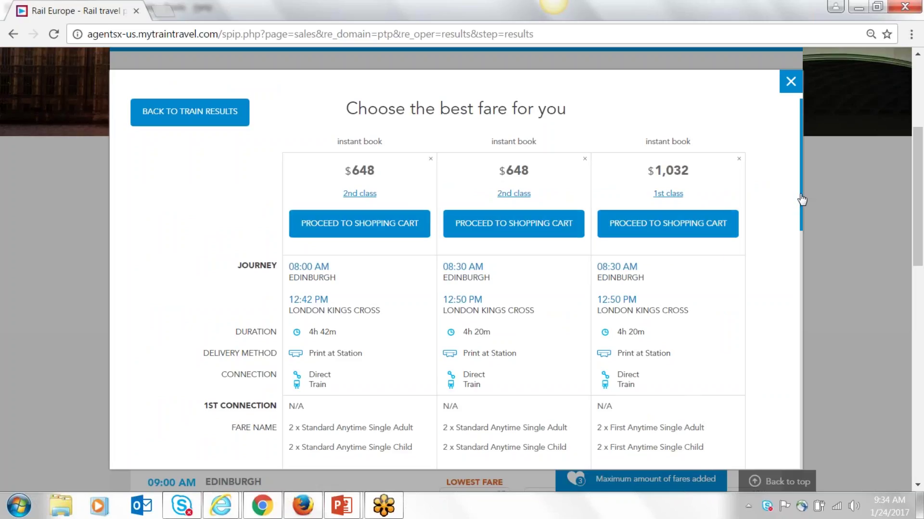
{"action": "scroll", "coordinate": [801, 198], "scroll_direction": "down", "scroll_amount": 3}
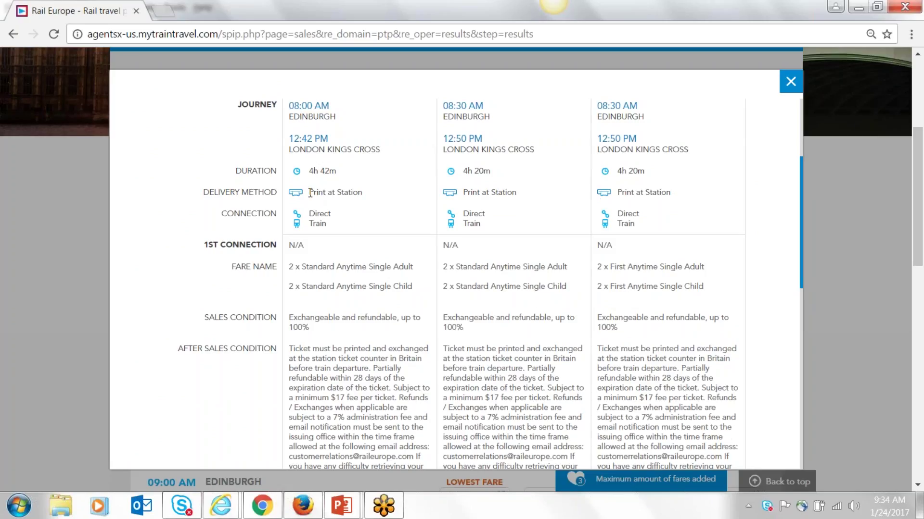
{"action": "left_click_drag", "start_coordinate": [311, 192], "coordinate": [368, 192]}
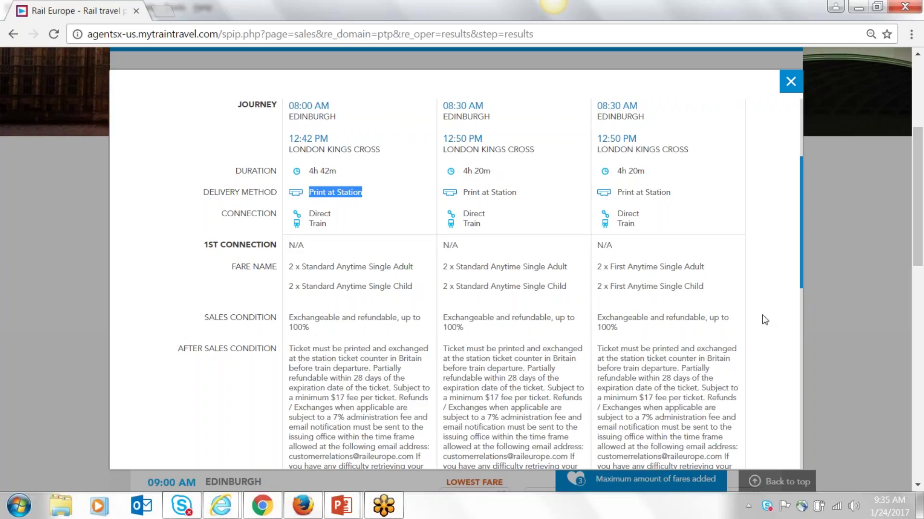
{"action": "left_click_drag", "start_coordinate": [802, 276], "coordinate": [803, 352]}
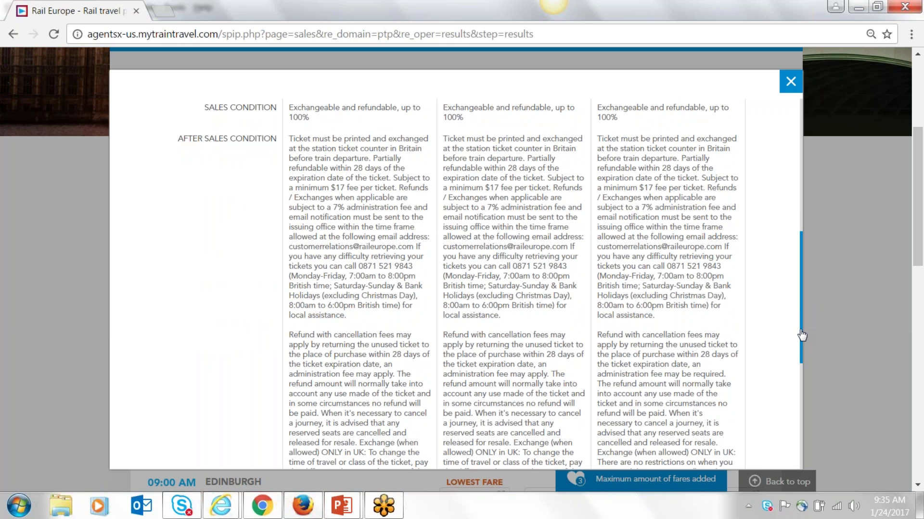
{"action": "left_click_drag", "start_coordinate": [801, 336], "coordinate": [801, 457]}
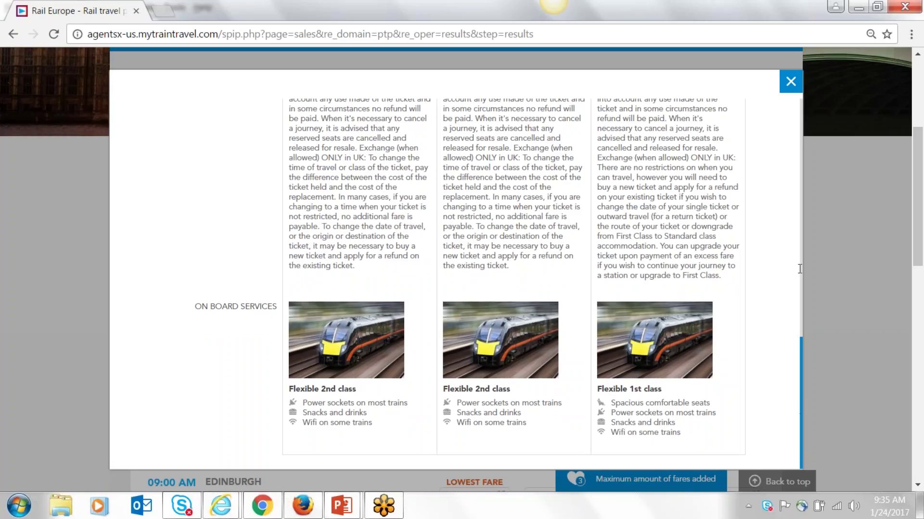
{"action": "left_click_drag", "start_coordinate": [801, 356], "coordinate": [802, 90]}
{"action": "scroll", "coordinate": [790, 82], "scroll_direction": "up", "scroll_amount": 3}
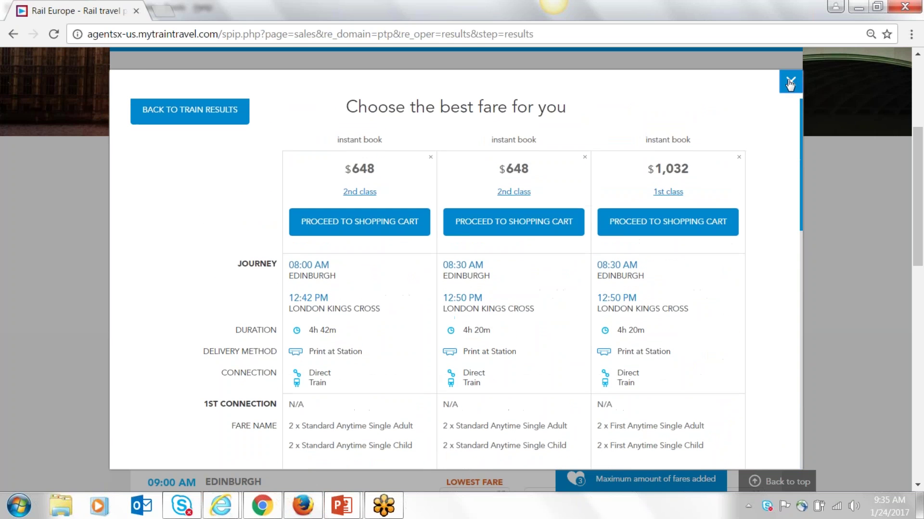
{"action": "left_click", "coordinate": [791, 81]}
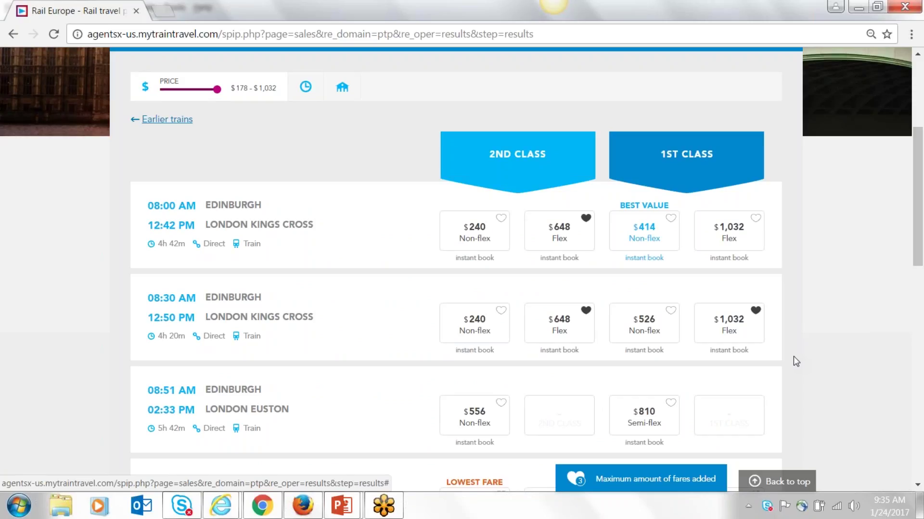
Step: Select the 08:30 $526 first-class Non-flex fare and proceed to the shopping cart
{"action": "left_click", "coordinate": [642, 331]}
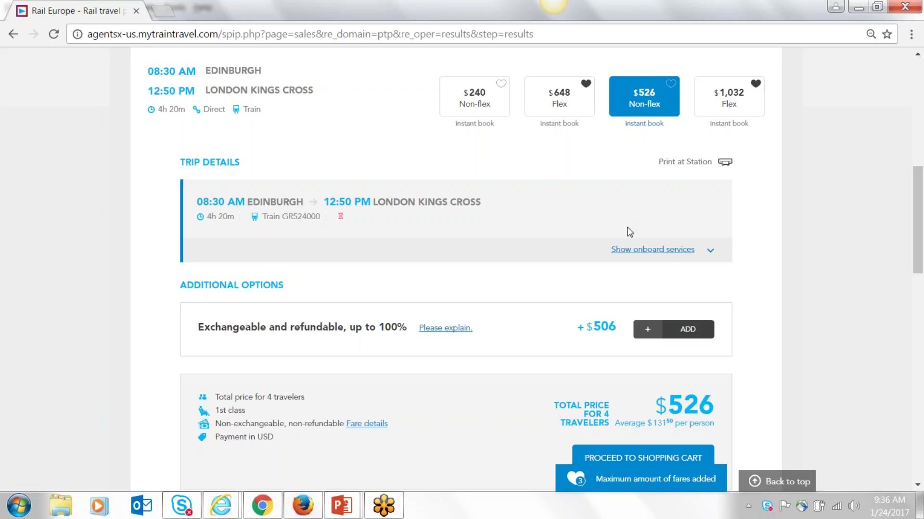
{"action": "left_click", "coordinate": [646, 255]}
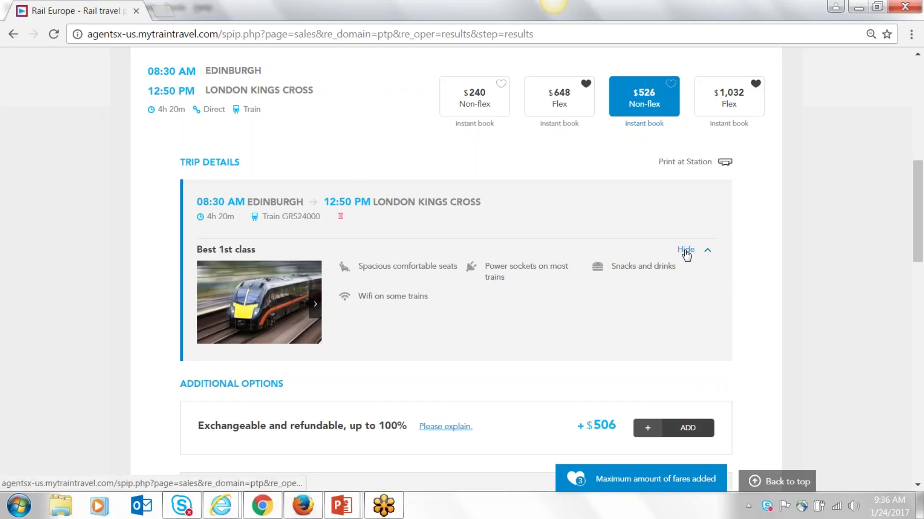
{"action": "left_click", "coordinate": [702, 250]}
{"action": "scroll", "coordinate": [433, 279], "scroll_direction": "down", "scroll_amount": 3}
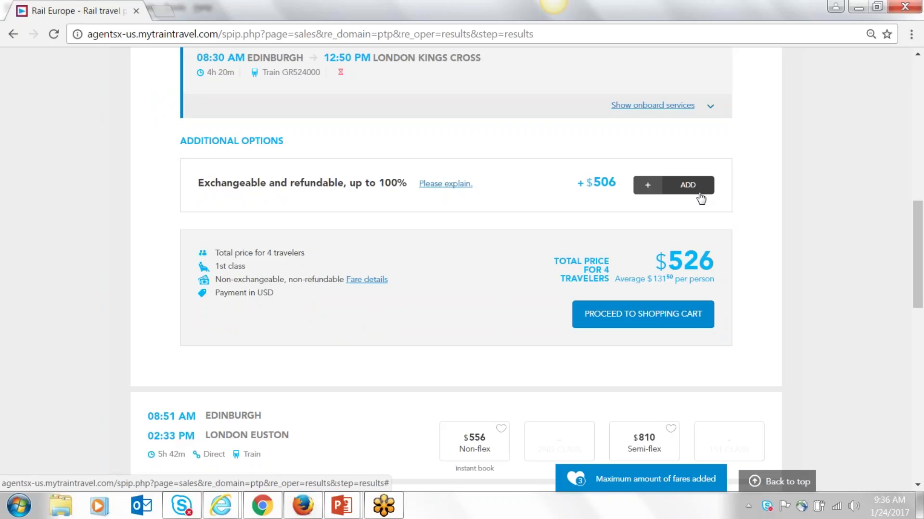
{"action": "left_click", "coordinate": [655, 313]}
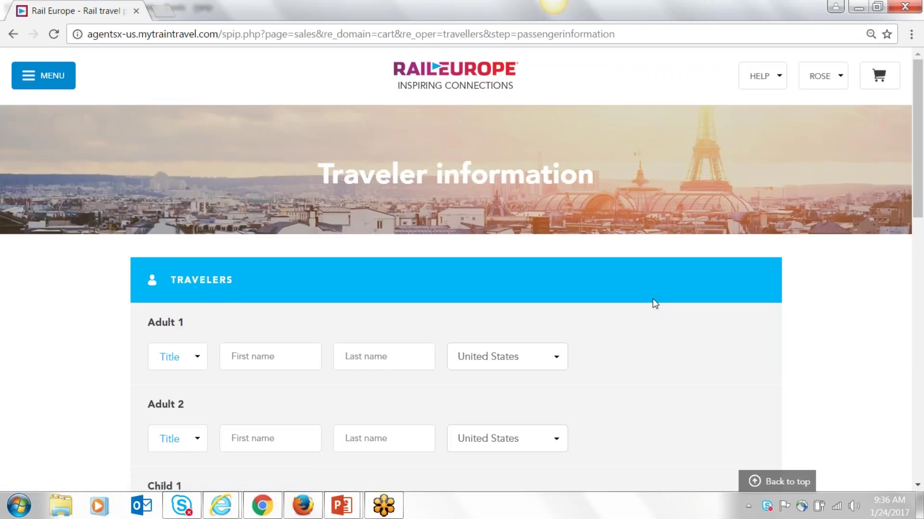
Step: Fill in Adult 1 as Mr., with first and last name accepted from autofill suggestions
{"action": "scroll", "coordinate": [655, 304], "scroll_direction": "down", "scroll_amount": 5}
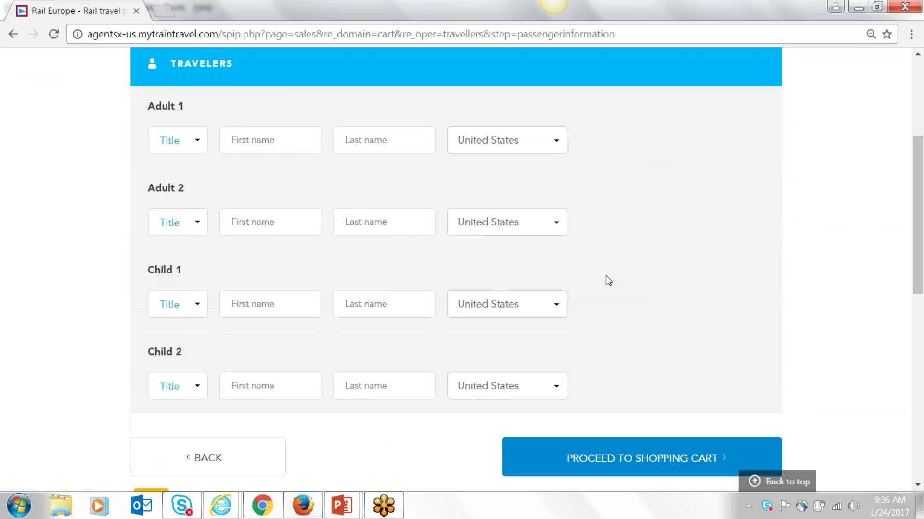
{"action": "left_click", "coordinate": [198, 142]}
{"action": "left_click", "coordinate": [193, 201]}
{"action": "left_click", "coordinate": [251, 144]}
{"action": "type", "text": "J"}
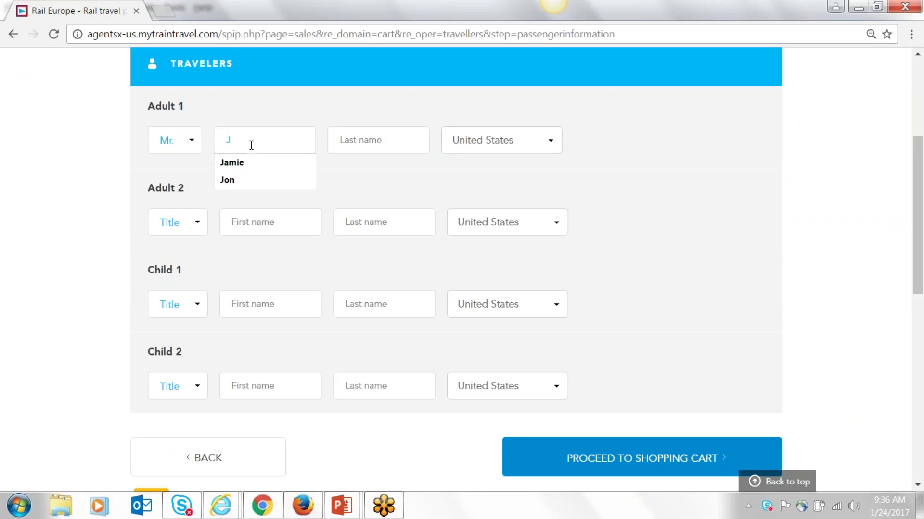
{"action": "key", "text": "Down"}
{"action": "key", "text": "Tab"}
{"action": "type", "text": "Fras"}
{"action": "key", "text": "Down"}
{"action": "key", "text": "Tab"}
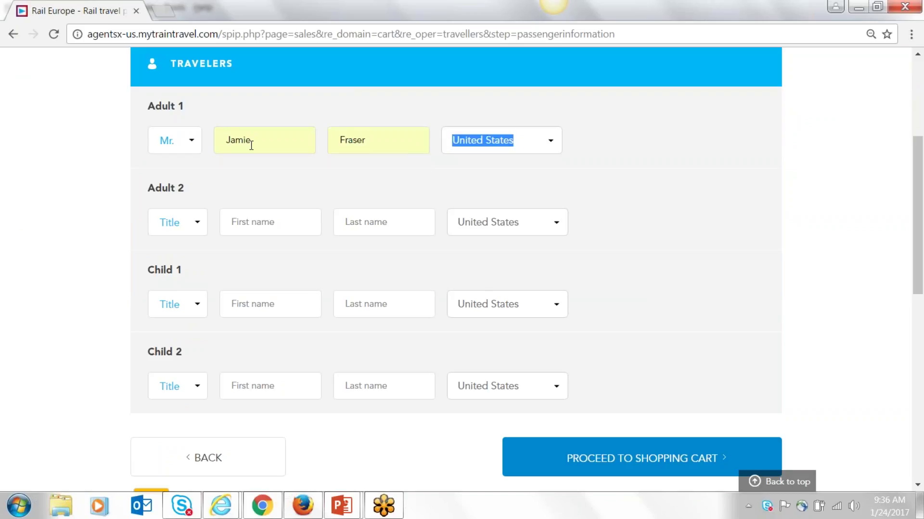
Step: Fill in Adult 2 as Ms., with autofilled first and last name, correcting the surname's first letter
{"action": "left_click", "coordinate": [194, 222]}
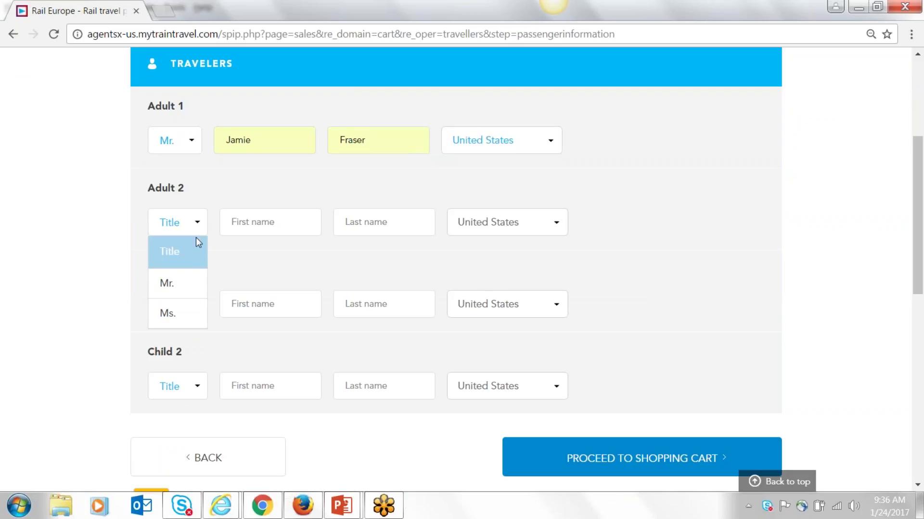
{"action": "left_click", "coordinate": [176, 313]}
{"action": "left_click", "coordinate": [248, 223]}
{"action": "type", "text": "Clair"}
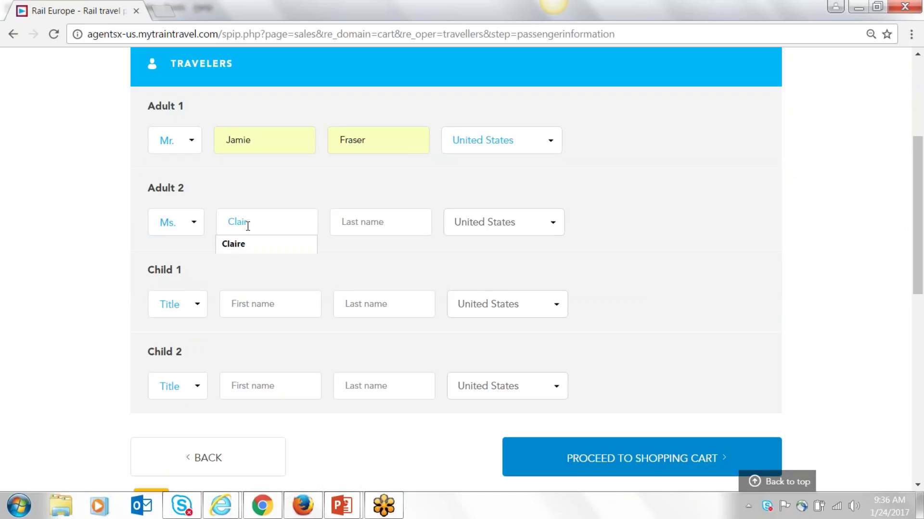
{"action": "key", "text": "Down"}
{"action": "key", "text": "Tab"}
{"action": "type", "text": "R"}
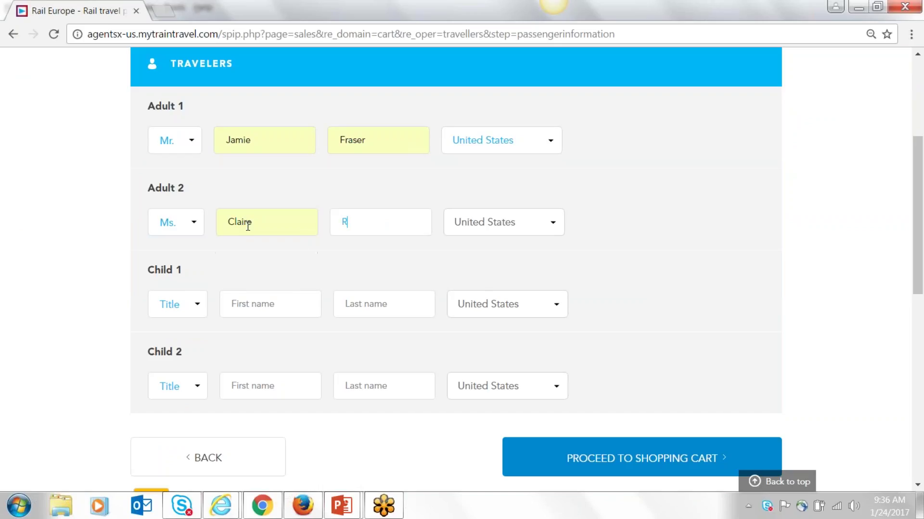
{"action": "key", "text": "BackSpace"}
{"action": "type", "text": "F"}
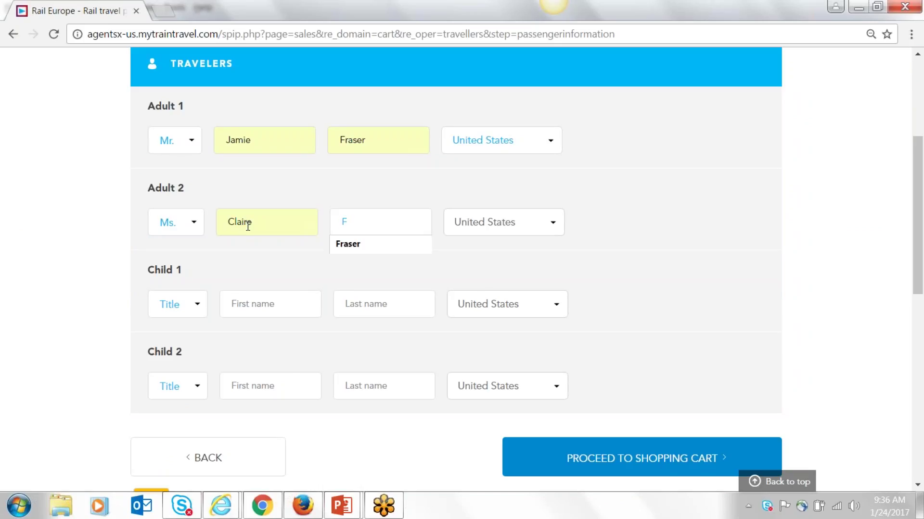
{"action": "key", "text": "Down"}
{"action": "key", "text": "Tab"}
Step: Fill in Child 1 as Mr., typing the first name and accepting the suggested family surname
{"action": "key", "text": "Tab"}
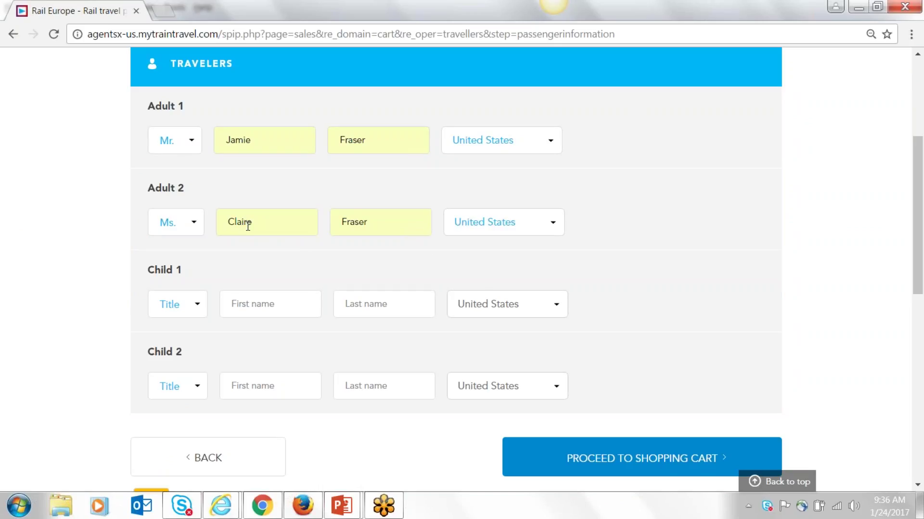
{"action": "left_click", "coordinate": [199, 308]}
{"action": "left_click", "coordinate": [195, 358]}
{"action": "left_click", "coordinate": [245, 309]}
{"action": "type", "text": "William"}
Step: Fill in Child 2 as Ms. with first name and surname, then add the $526 booking to the cart
{"action": "key", "text": "Tab"}
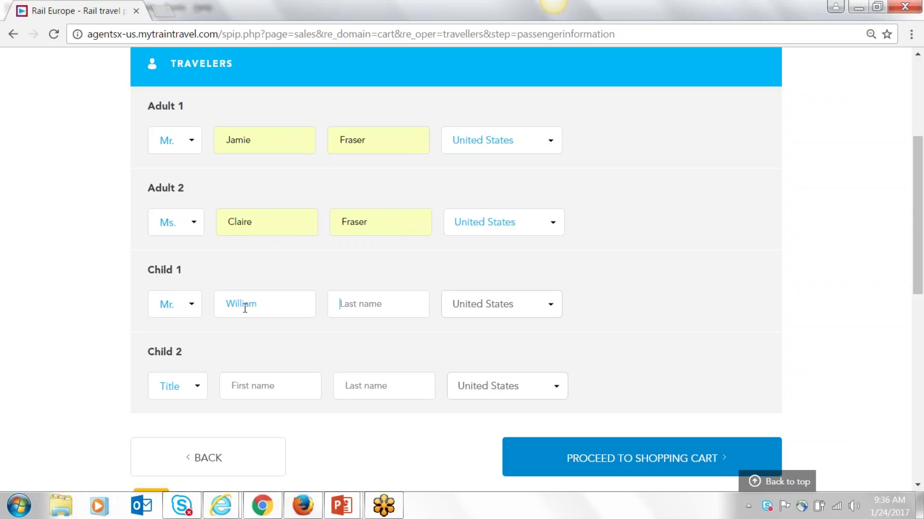
{"action": "type", "text": "Fr"}
{"action": "left_click", "coordinate": [345, 327]}
{"action": "left_click", "coordinate": [198, 387]}
{"action": "left_click", "coordinate": [188, 472]}
{"action": "left_click", "coordinate": [245, 386]}
{"action": "type", "text": "Brianna"}
{"action": "key", "text": "Tab"}
{"action": "type", "text": "Fra"}
{"action": "key", "text": "Down"}
{"action": "key", "text": "Tab"}
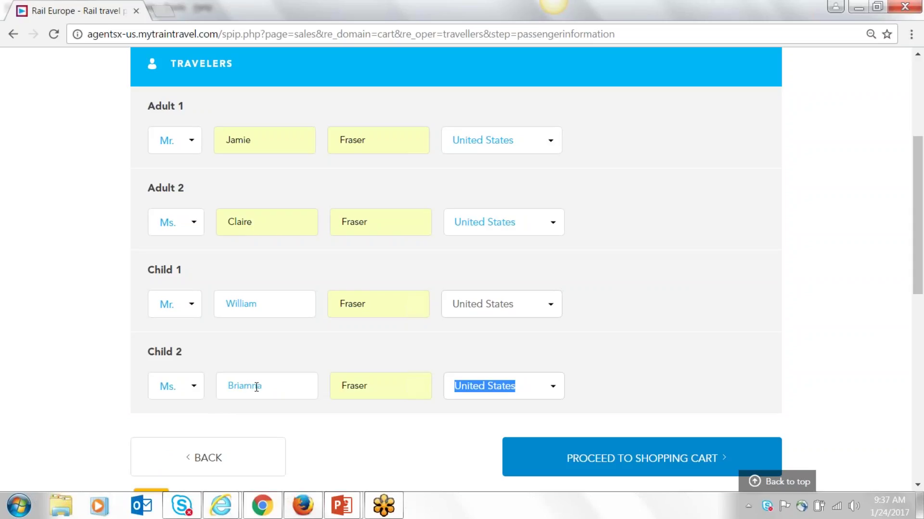
{"action": "left_click", "coordinate": [255, 388]}
{"action": "key", "text": "BackSpace"}
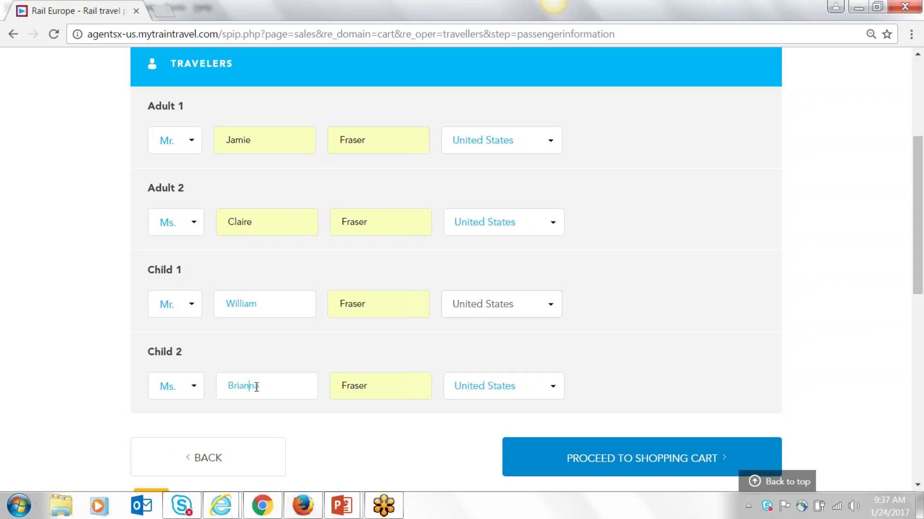
{"action": "type", "text": "n"}
{"action": "scroll", "coordinate": [655, 385], "scroll_direction": "down", "scroll_amount": 3}
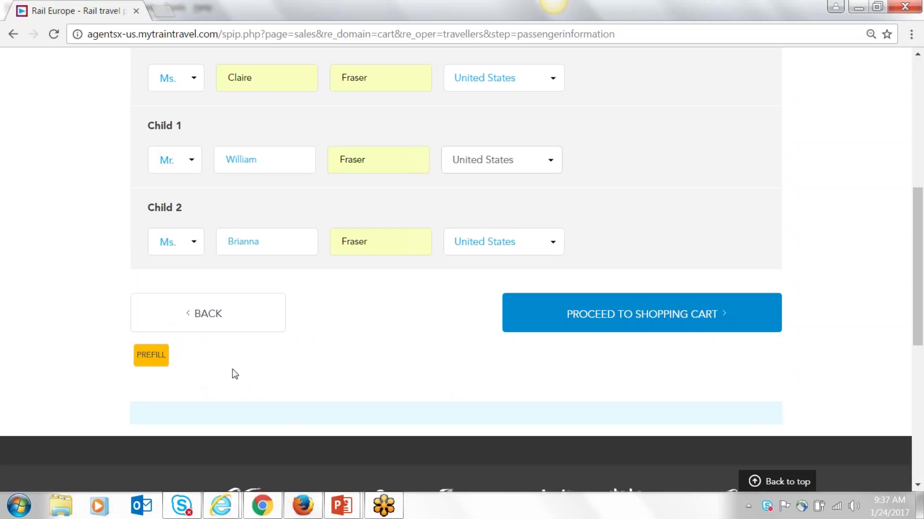
{"action": "left_click", "coordinate": [584, 326]}
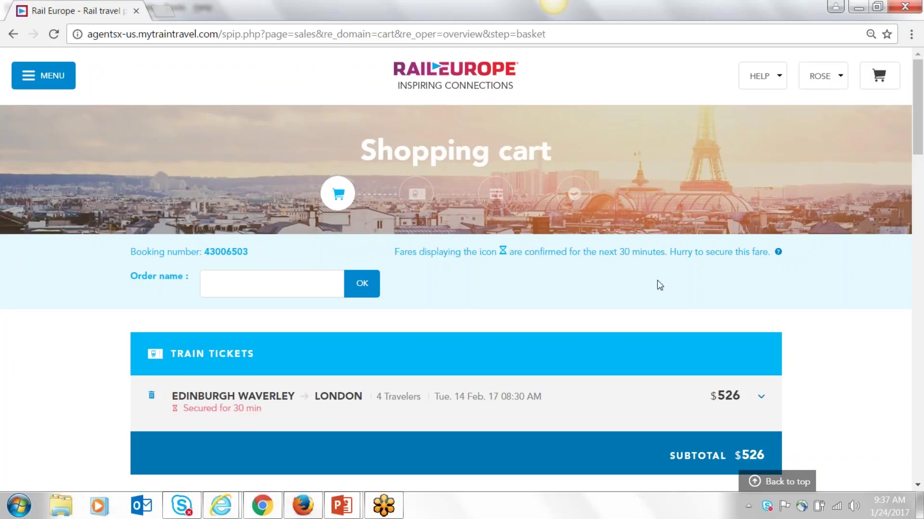
Step: Enter the family surname plus a reference number as the booking's order name and save it
{"action": "scroll", "coordinate": [658, 284], "scroll_direction": "down", "scroll_amount": 2}
{"action": "scroll", "coordinate": [657, 280], "scroll_direction": "down", "scroll_amount": 1}
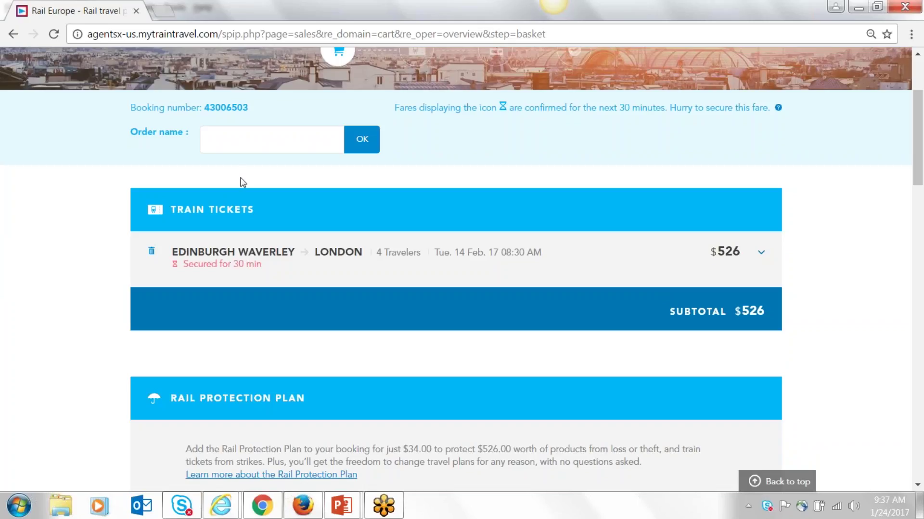
{"action": "left_click_drag", "start_coordinate": [250, 107], "coordinate": [204, 107]}
{"action": "left_click", "coordinate": [225, 143]}
{"action": "type", "text": "Frasier"}
{"action": "key", "text": "BackSpace"}
{"action": "key", "text": "BackSpace"}
{"action": "key", "text": "BackSpace"}
{"action": "type", "text": "er - 098-0878078&&^%$"}
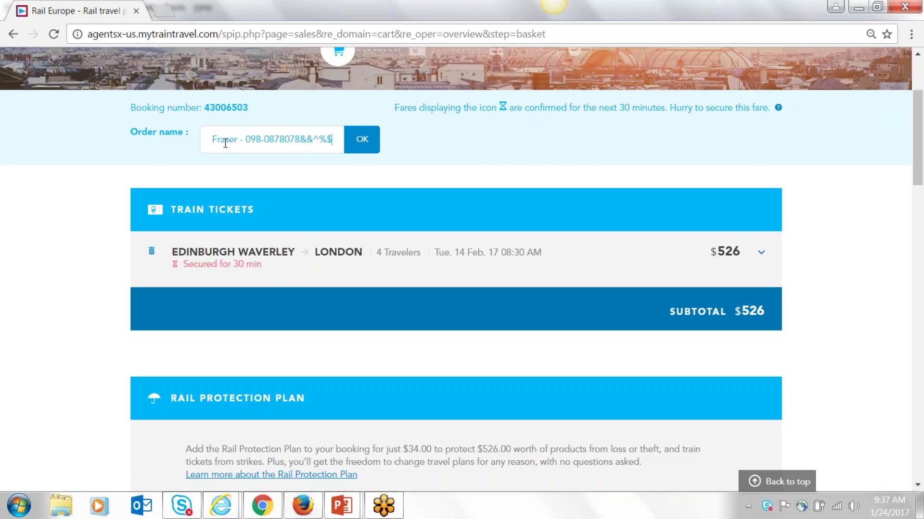
{"action": "left_click", "coordinate": [361, 139]}
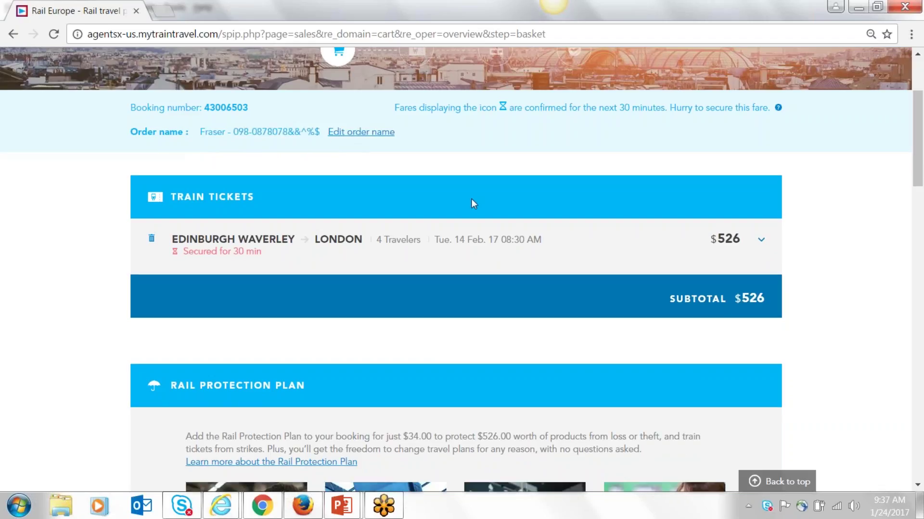
{"action": "scroll", "coordinate": [470, 200], "scroll_direction": "down", "scroll_amount": 5}
{"action": "scroll", "coordinate": [472, 203], "scroll_direction": "down", "scroll_amount": 3}
Step: Add $34 rail protection to the Edinburgh Waverley–London ticket, raising the cart total to $567.95
{"action": "scroll", "coordinate": [470, 204], "scroll_direction": "down", "scroll_amount": 2}
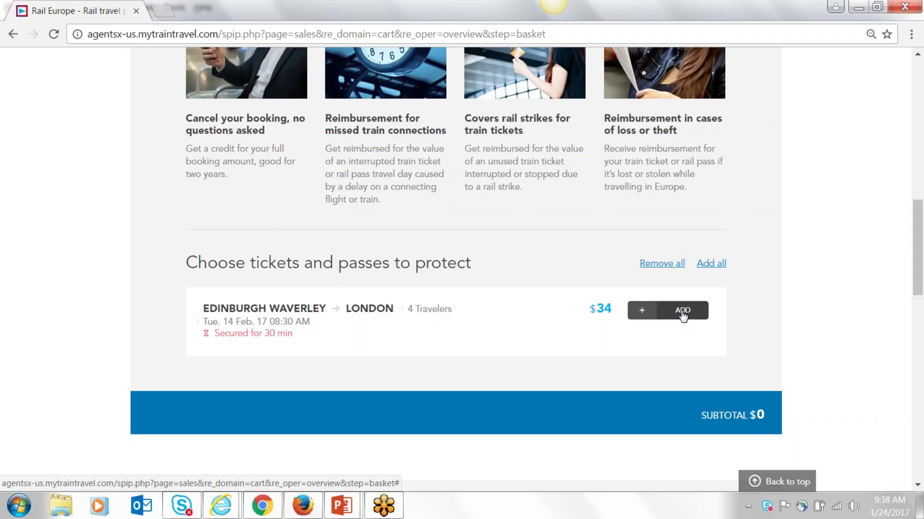
{"action": "left_click", "coordinate": [682, 311]}
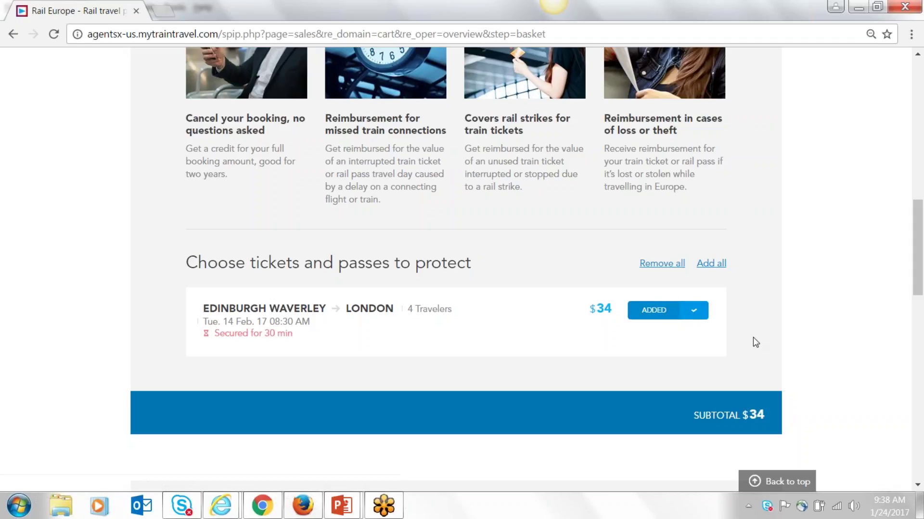
{"action": "scroll", "coordinate": [752, 337], "scroll_direction": "down", "scroll_amount": 9}
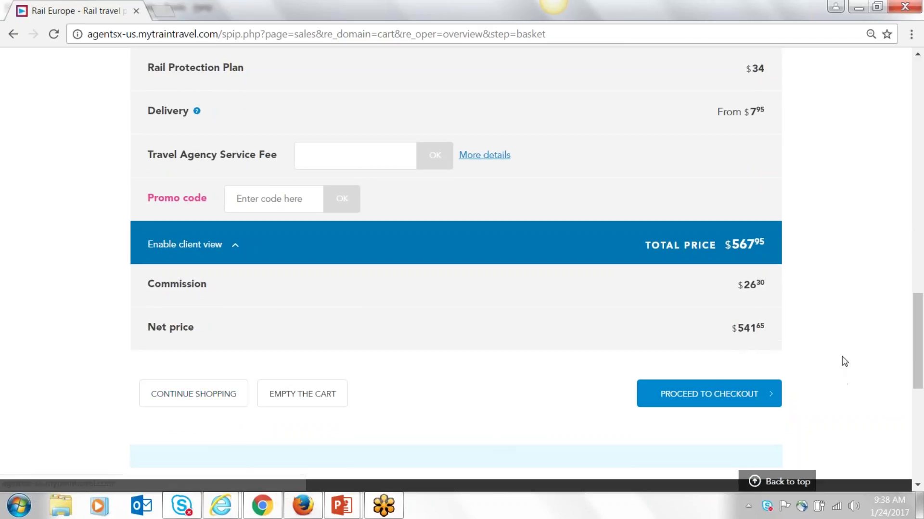
{"action": "scroll", "coordinate": [841, 359], "scroll_direction": "up", "scroll_amount": 5}
{"action": "scroll", "coordinate": [635, 171], "scroll_direction": "up", "scroll_amount": 2}
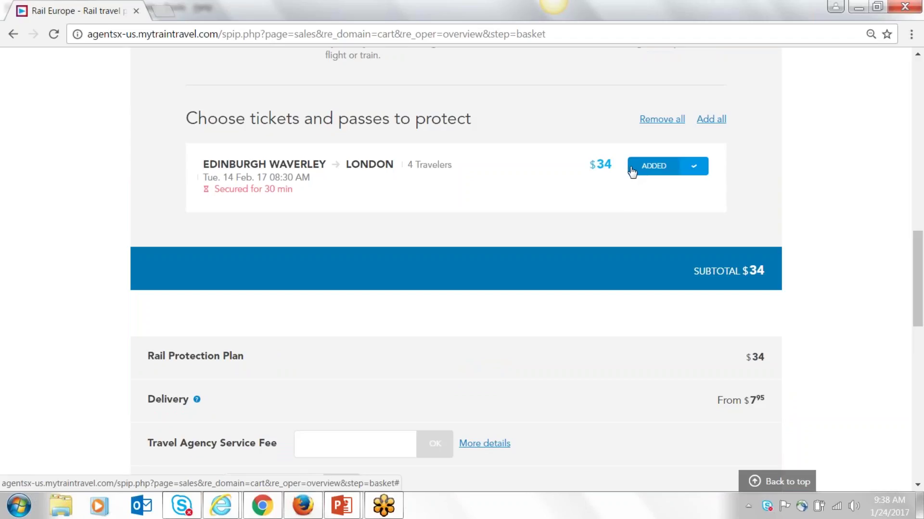
{"action": "scroll", "coordinate": [827, 281], "scroll_direction": "down", "scroll_amount": 5}
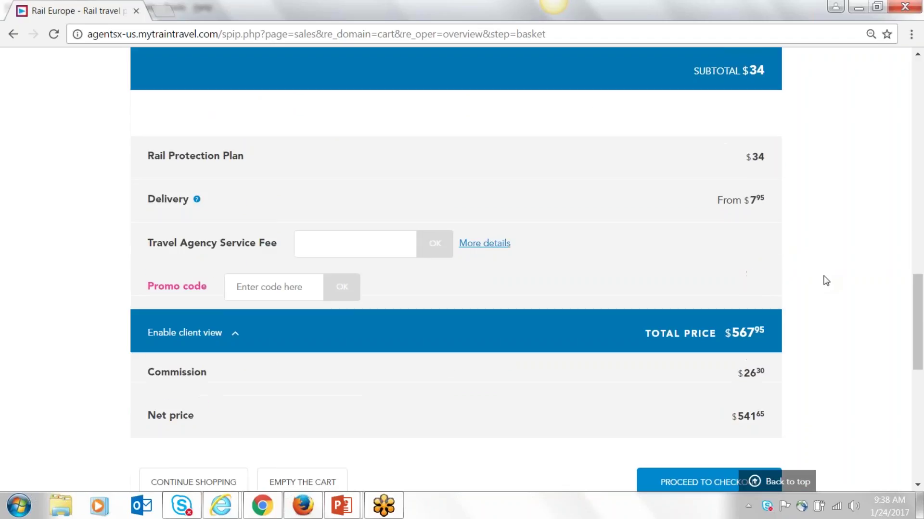
Step: Apply a 10.00 Travel Agency Service Fee, leaving the cart total at $543.95
{"action": "left_click", "coordinate": [332, 227]}
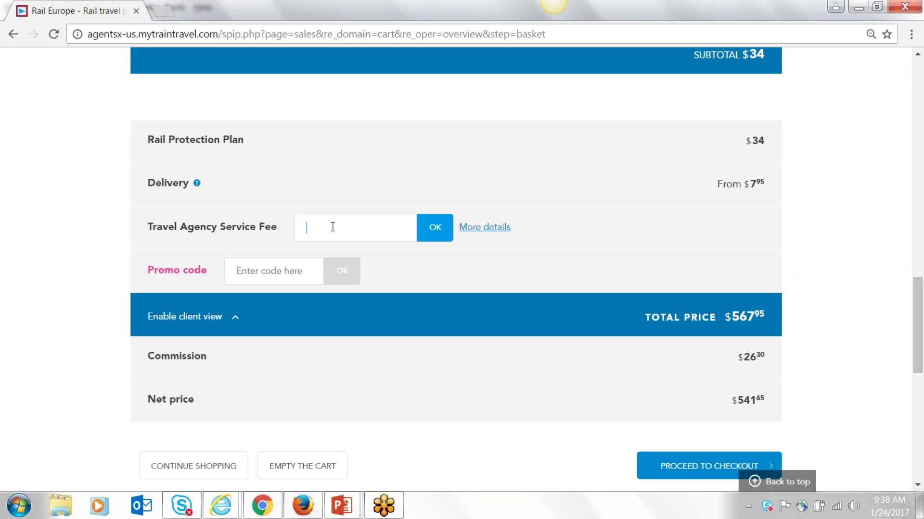
{"action": "type", "text": "10.00"}
{"action": "left_click", "coordinate": [435, 227]}
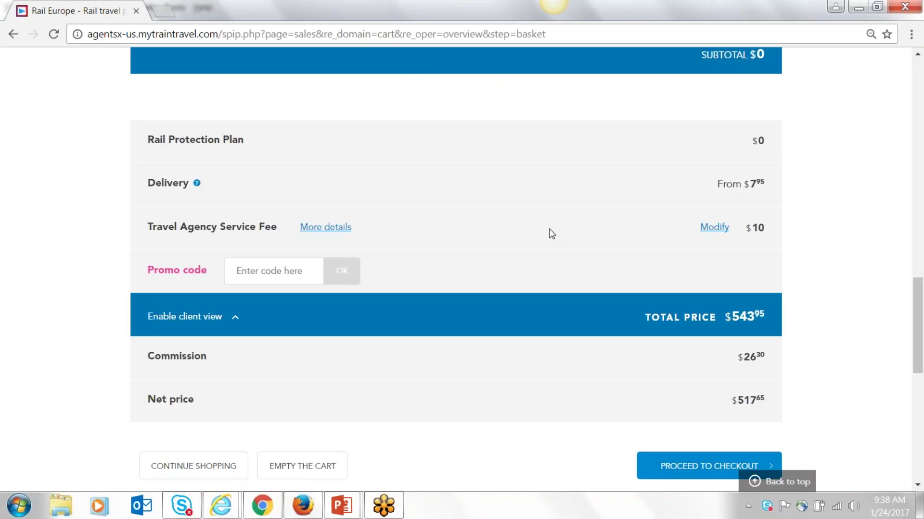
{"action": "scroll", "coordinate": [551, 234], "scroll_direction": "down", "scroll_amount": 2}
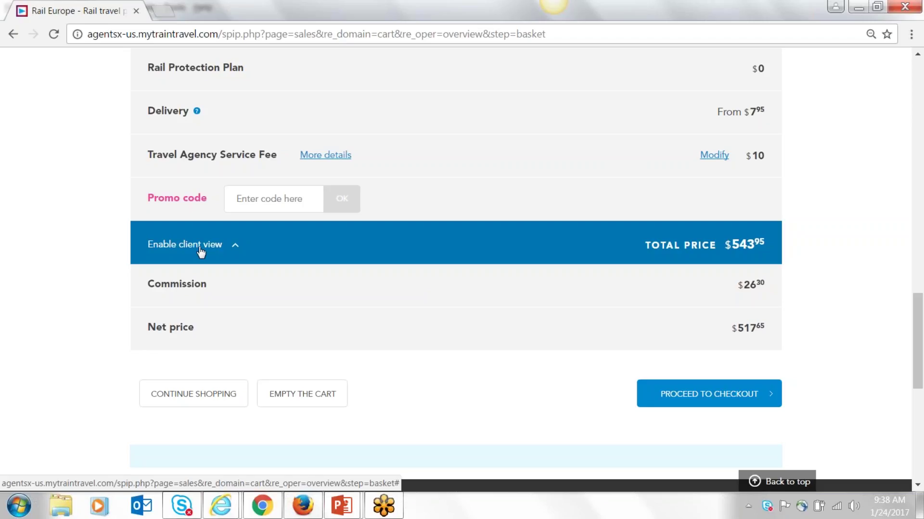
Step: Hide then restore commission and net price via client view, and go back to the home page
{"action": "left_click", "coordinate": [198, 248]}
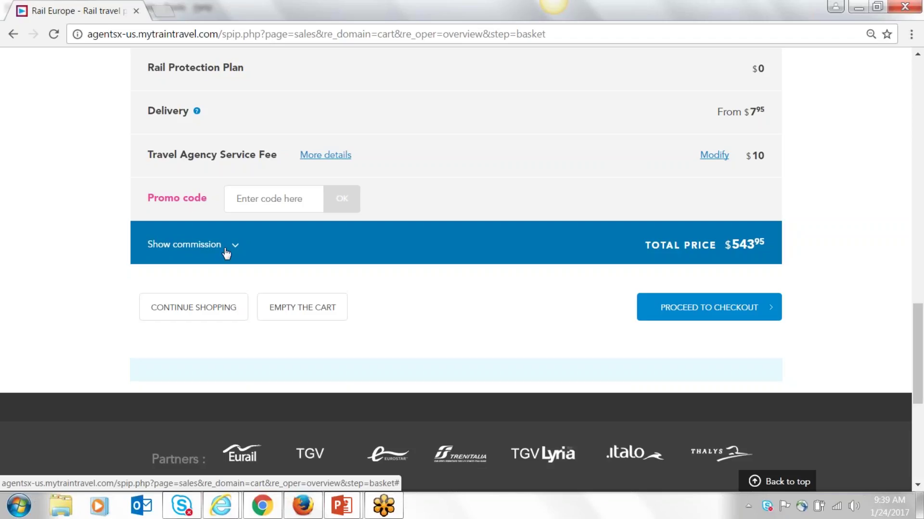
{"action": "left_click", "coordinate": [206, 250]}
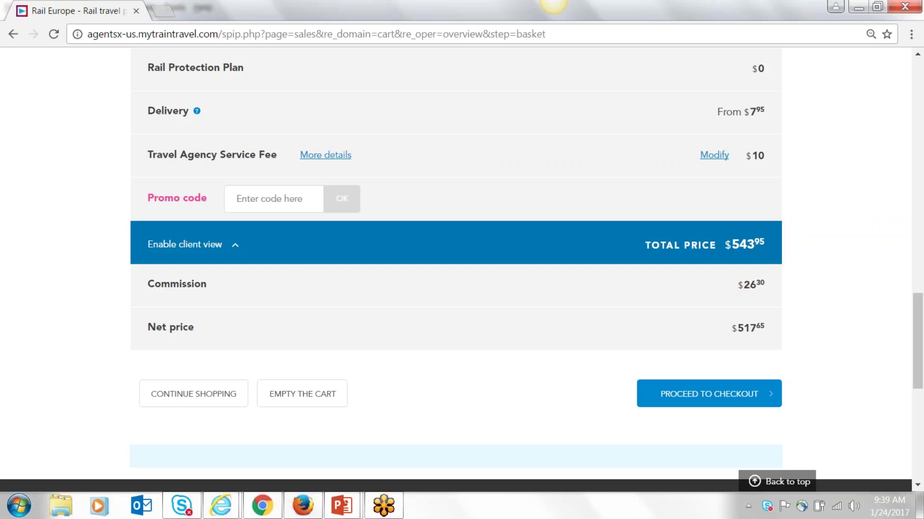
{"action": "left_click", "coordinate": [198, 394]}
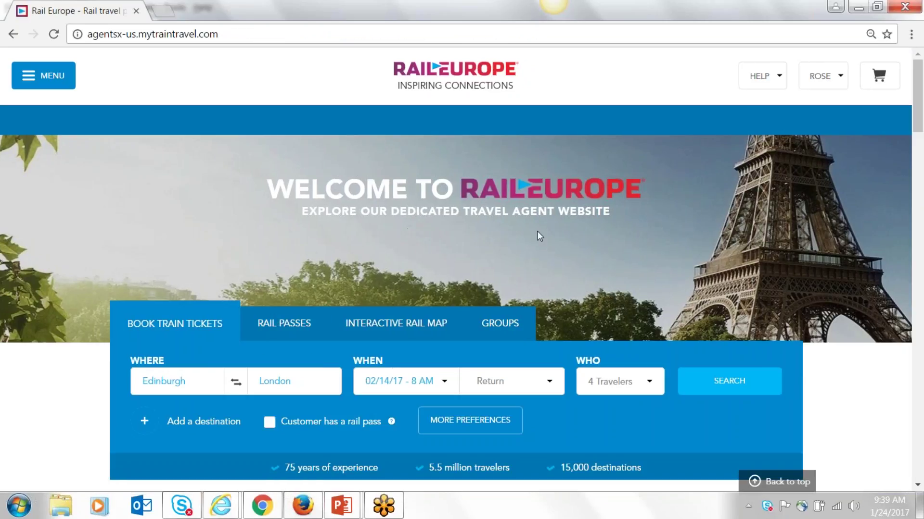
Step: Search London to Paris trains for 4 travelers departing 20 February 2017 from 10AM
{"action": "scroll", "coordinate": [556, 234], "scroll_direction": "down", "scroll_amount": 2}
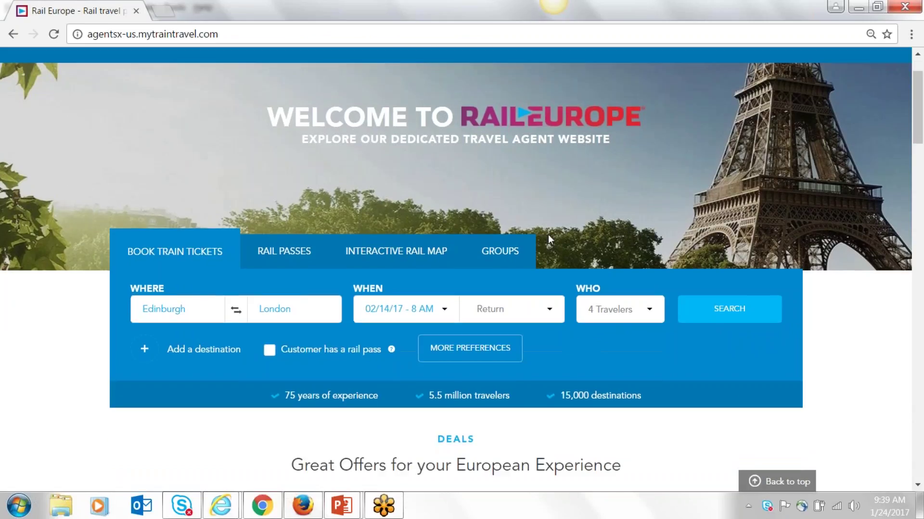
{"action": "left_click", "coordinate": [197, 308]}
{"action": "type", "text": "London"}
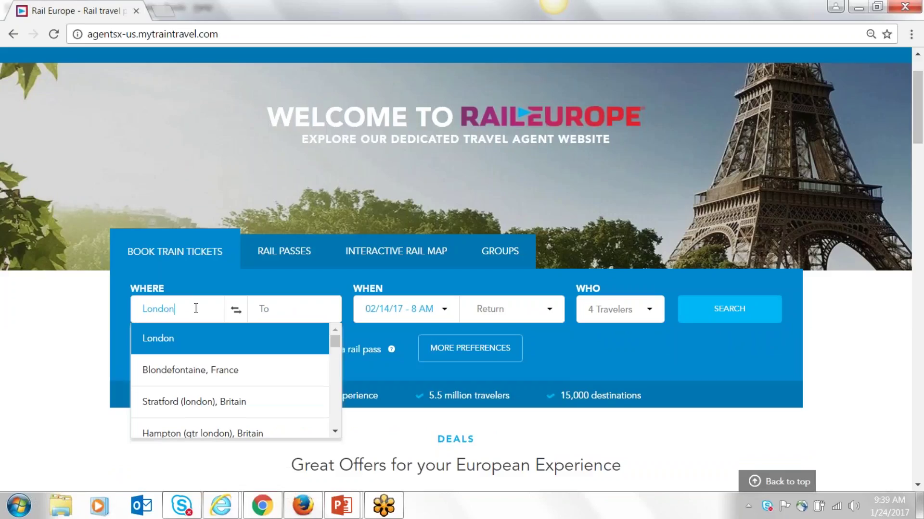
{"action": "key", "text": "Return"}
{"action": "key", "text": "Tab"}
{"action": "type", "text": "pari"}
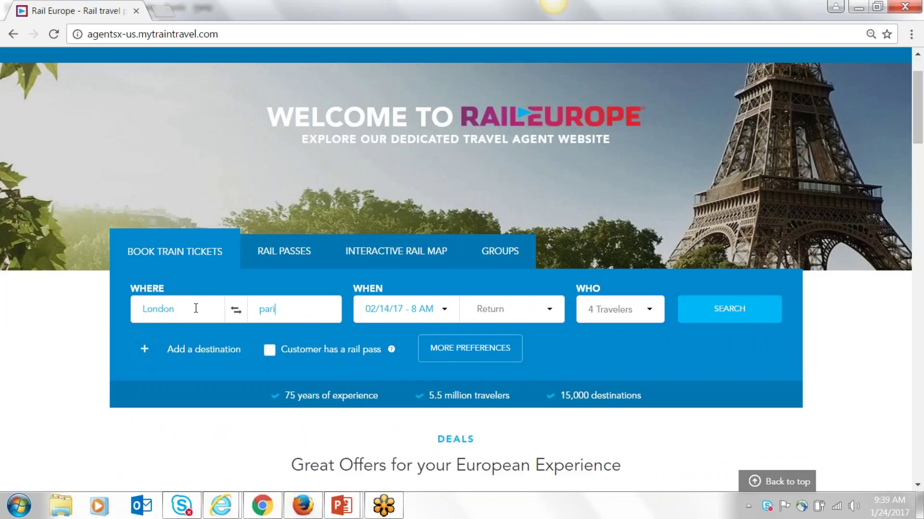
{"action": "key", "text": "Return"}
{"action": "left_click", "coordinate": [443, 313]}
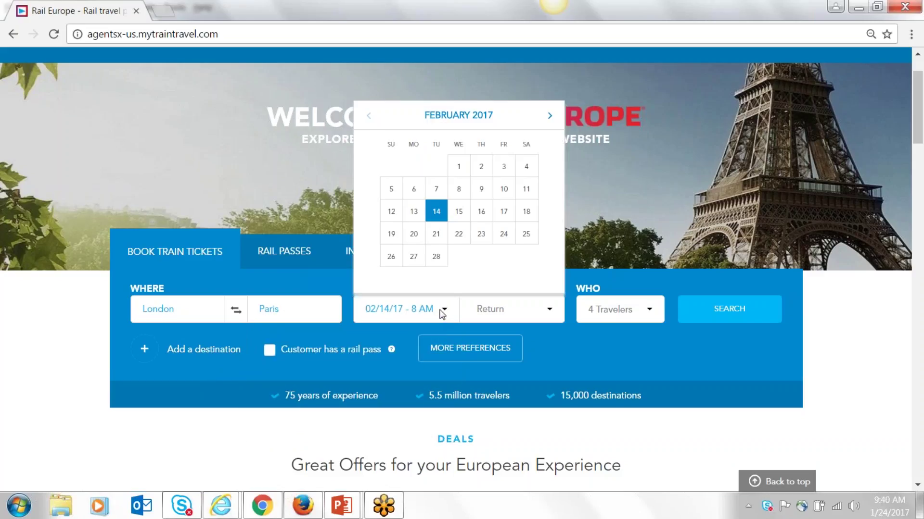
{"action": "left_click", "coordinate": [414, 238]}
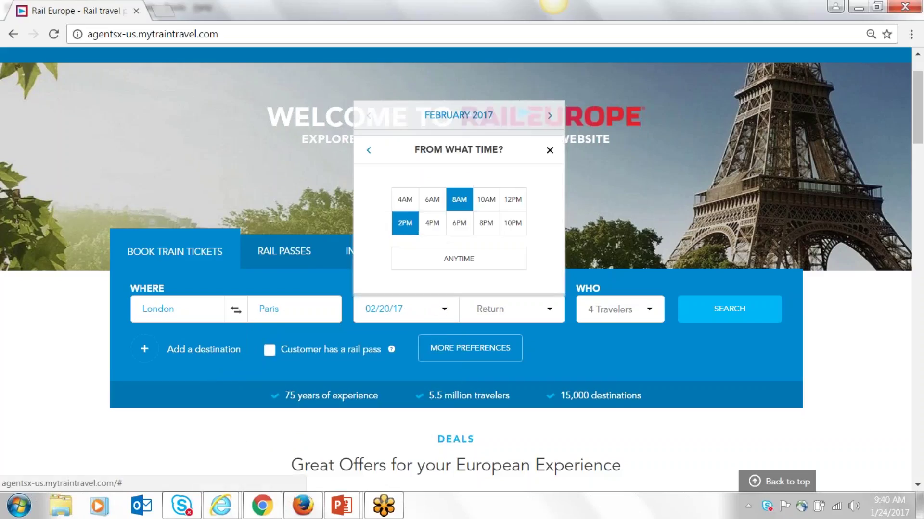
{"action": "left_click", "coordinate": [486, 201]}
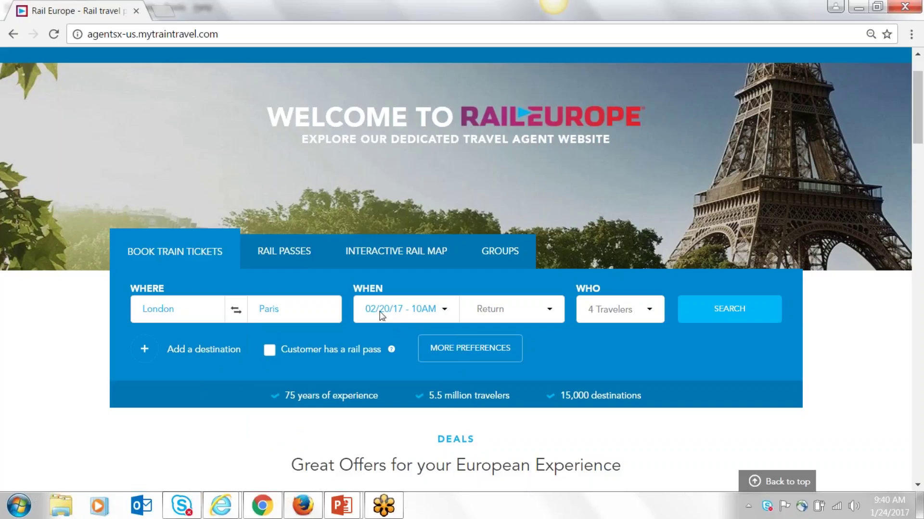
{"action": "left_click", "coordinate": [724, 313]}
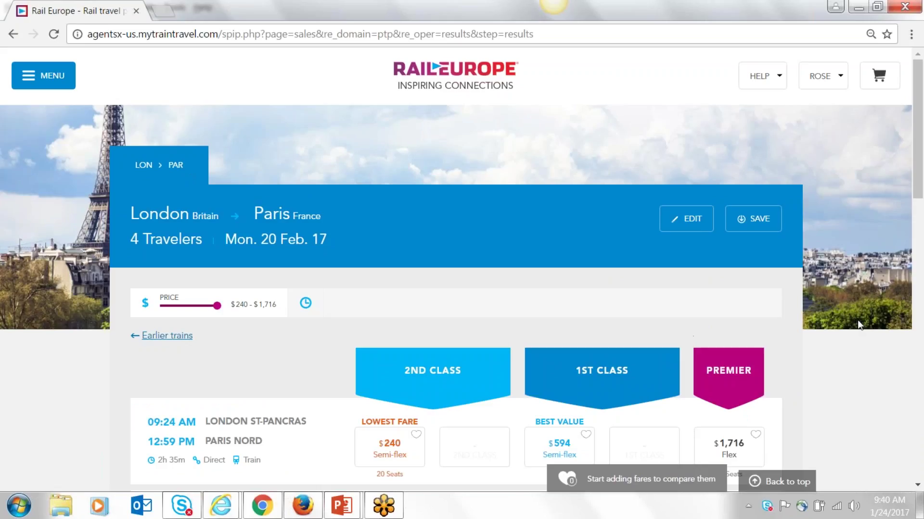
Step: Choose the $594 1st Class Semi-flex fare on the 10:24 AM St-Pancras–Paris Nord train 9018
{"action": "scroll", "coordinate": [856, 320], "scroll_direction": "down", "scroll_amount": 3}
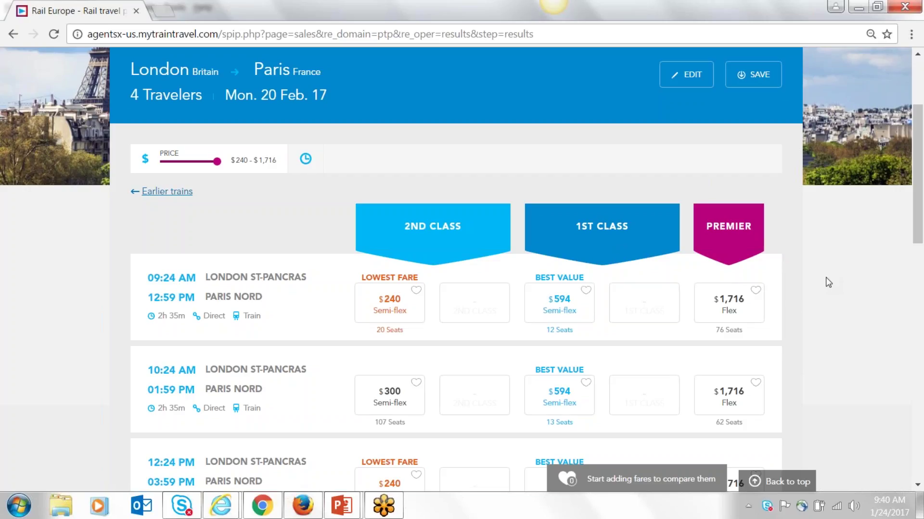
{"action": "scroll", "coordinate": [828, 283], "scroll_direction": "down", "scroll_amount": 3}
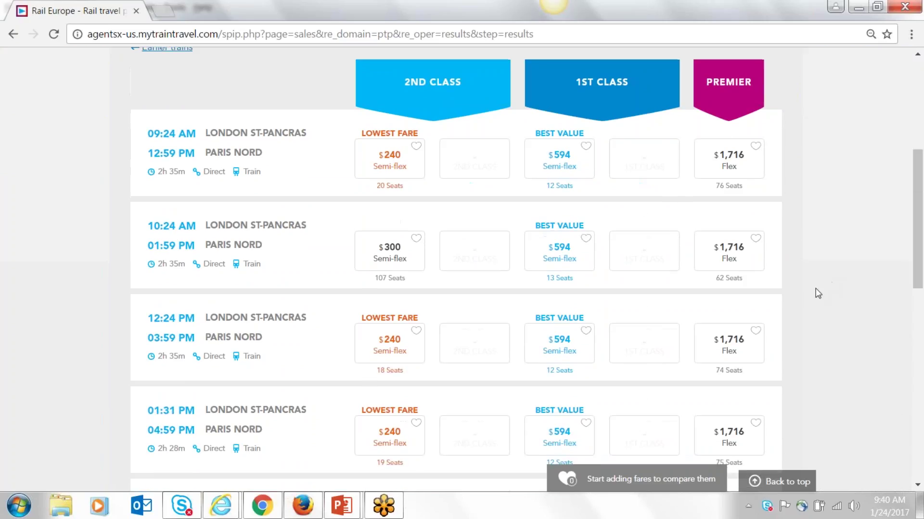
{"action": "left_click", "coordinate": [542, 262]}
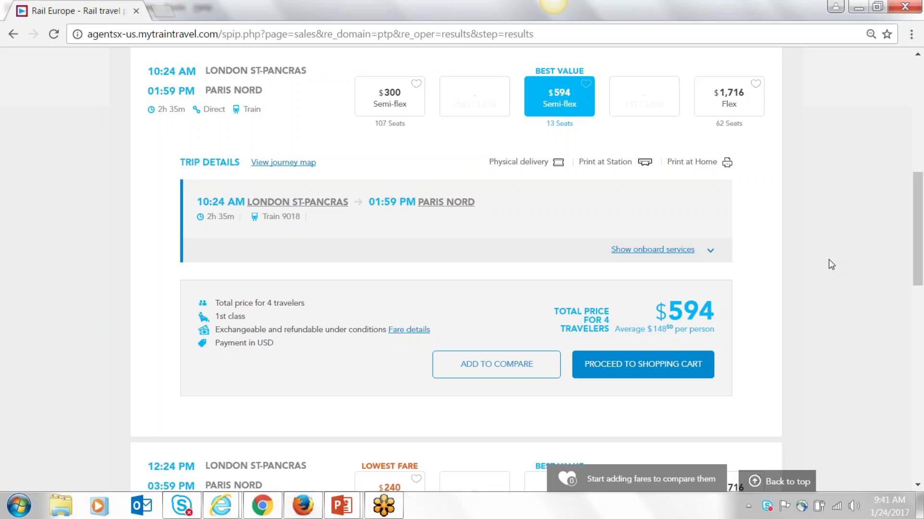
Step: Continue with the chosen fare and fill Adult 1 and Adult 2 from saved traveller profiles
{"action": "left_click", "coordinate": [638, 369]}
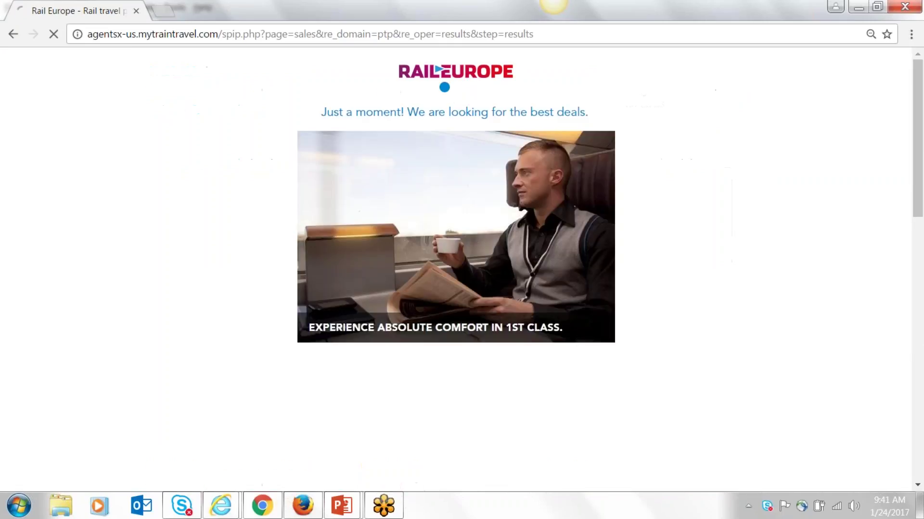
{"action": "scroll", "coordinate": [817, 337], "scroll_direction": "down", "scroll_amount": 5}
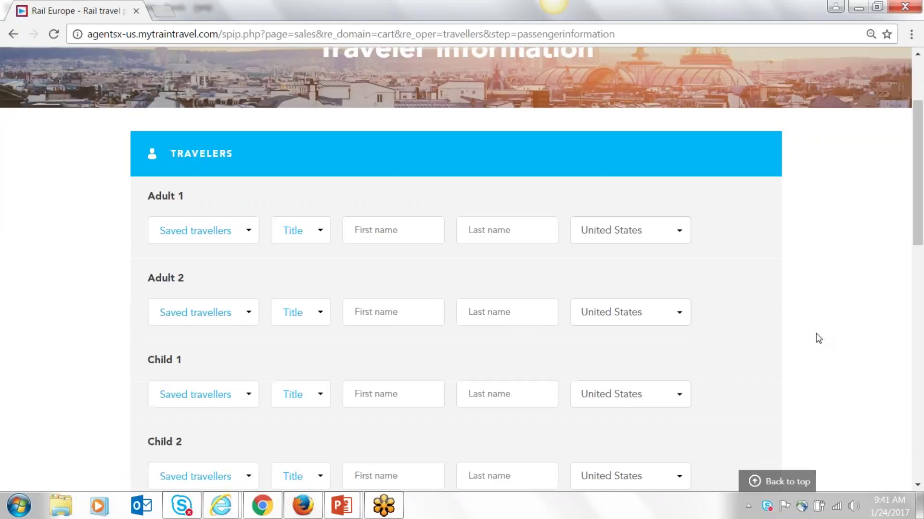
{"action": "left_click", "coordinate": [248, 140]}
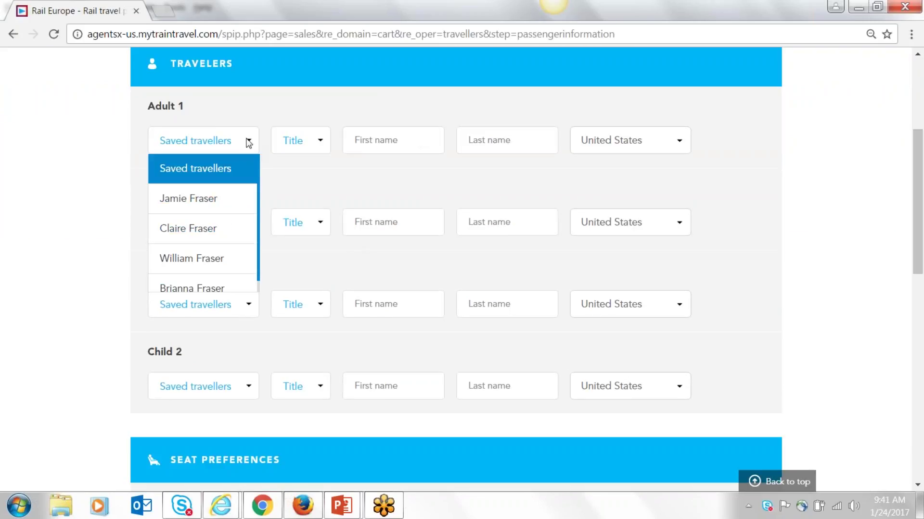
{"action": "left_click", "coordinate": [249, 197]}
{"action": "left_click", "coordinate": [249, 223]}
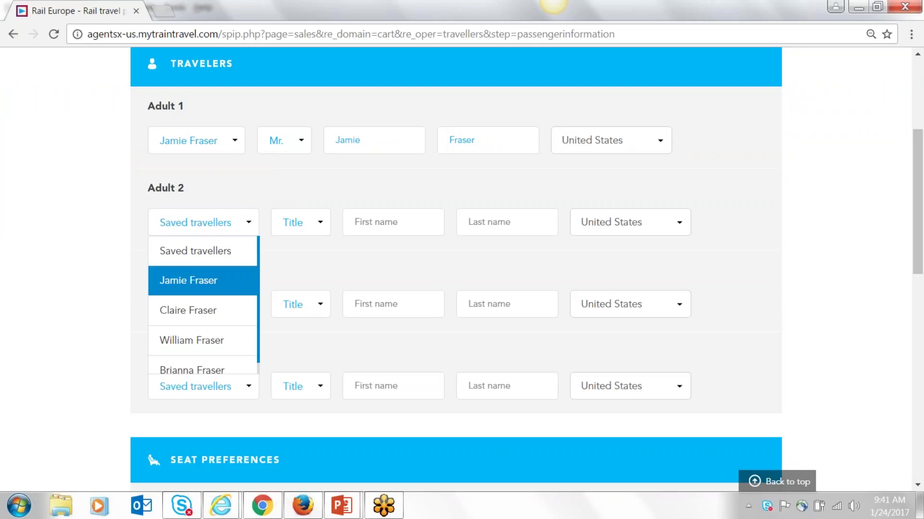
{"action": "left_click", "coordinate": [214, 310]}
Step: Fill Child 1 and Child 2 from saved traveller profiles
{"action": "scroll", "coordinate": [247, 230], "scroll_direction": "down", "scroll_amount": 3}
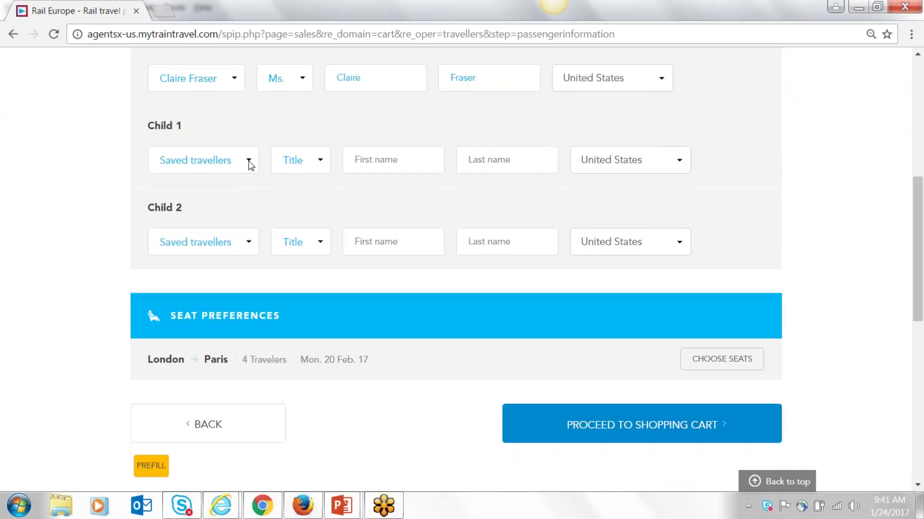
{"action": "left_click", "coordinate": [250, 160]}
{"action": "left_click", "coordinate": [212, 274]}
{"action": "left_click", "coordinate": [249, 243]}
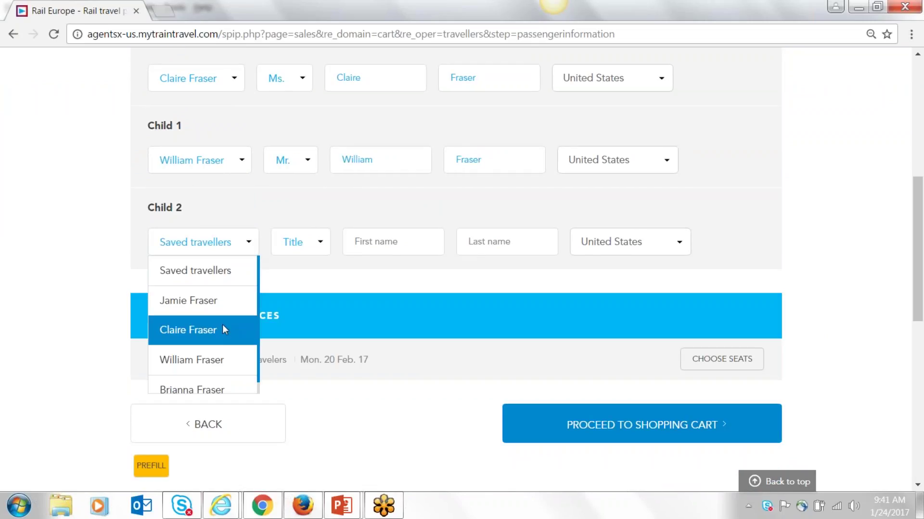
{"action": "left_click", "coordinate": [224, 385]}
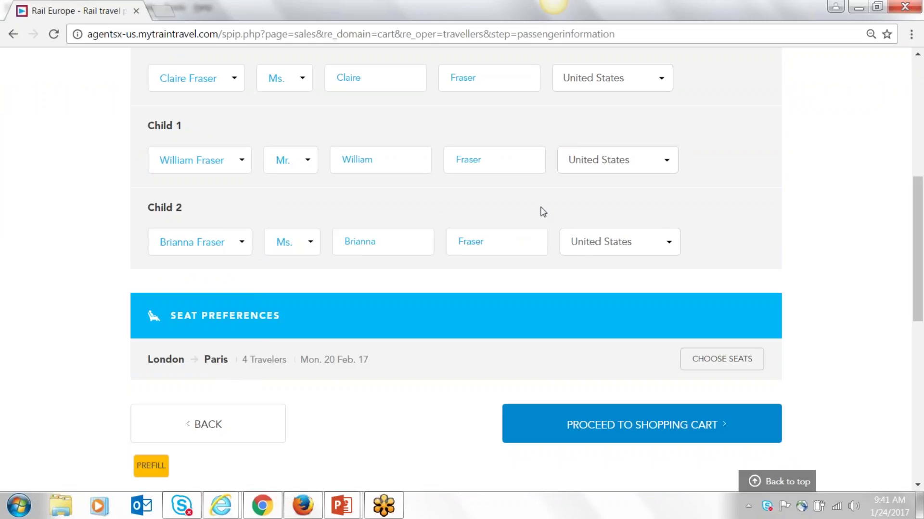
{"action": "scroll", "coordinate": [768, 201], "scroll_direction": "down", "scroll_amount": 1}
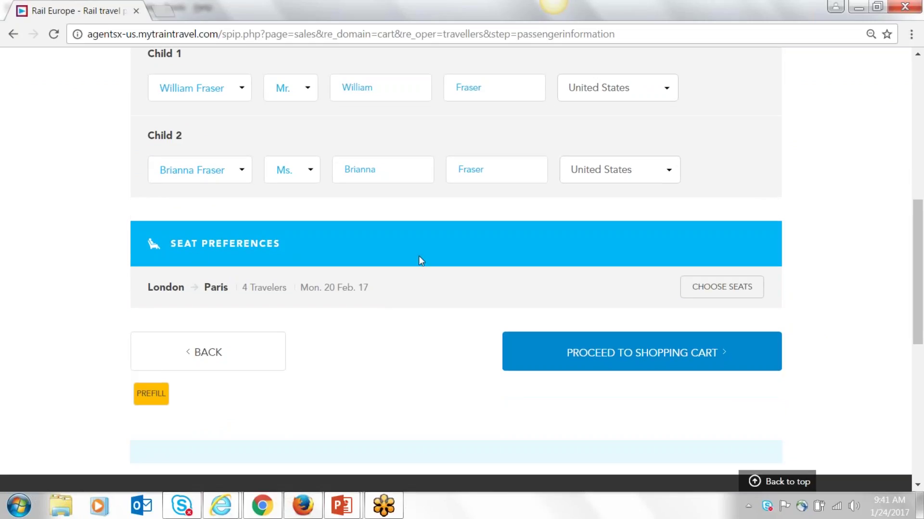
Step: Set Club 4 seating for both adults and children on the London–Paris trip and confirm the seats
{"action": "left_click", "coordinate": [721, 287]}
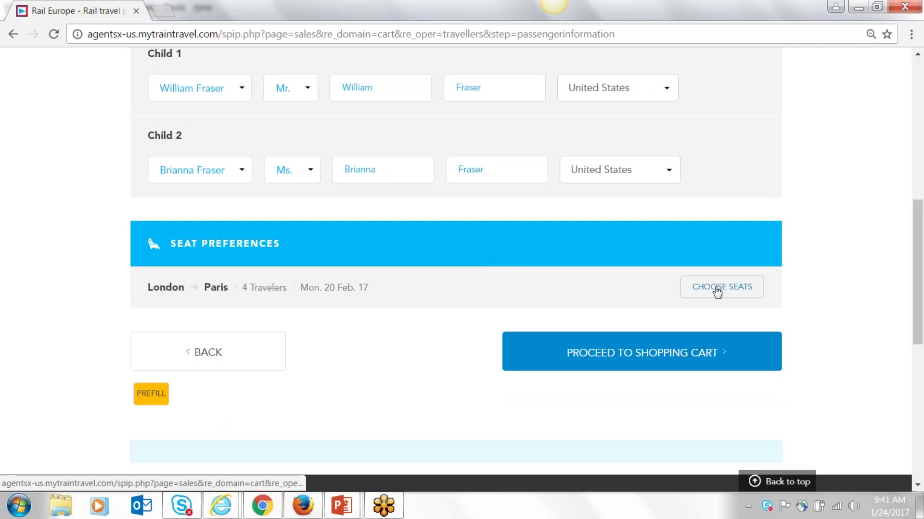
{"action": "scroll", "coordinate": [802, 314], "scroll_direction": "down", "scroll_amount": 3}
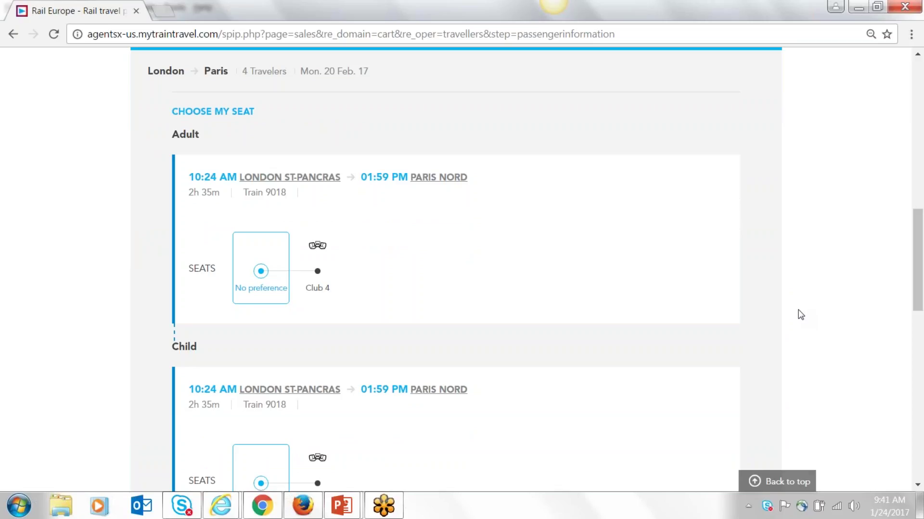
{"action": "left_click", "coordinate": [318, 271]}
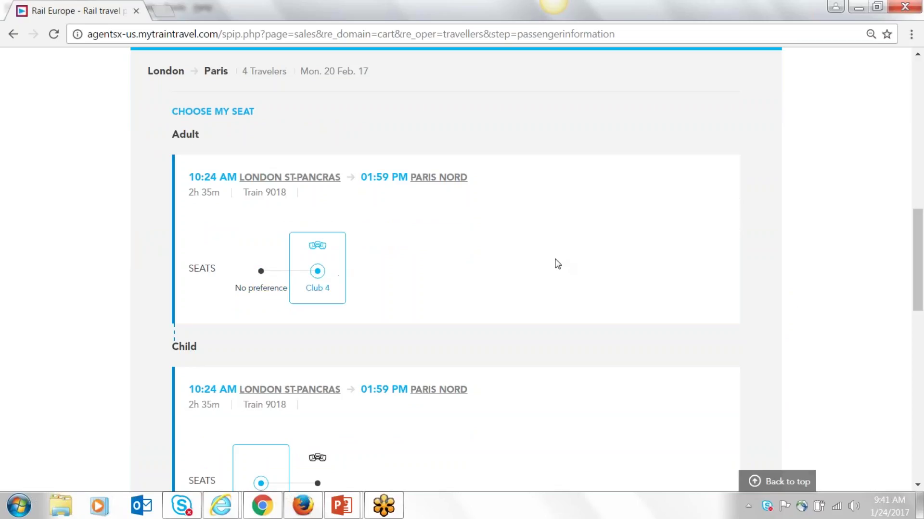
{"action": "scroll", "coordinate": [556, 263], "scroll_direction": "down", "scroll_amount": 5}
{"action": "left_click", "coordinate": [317, 267]}
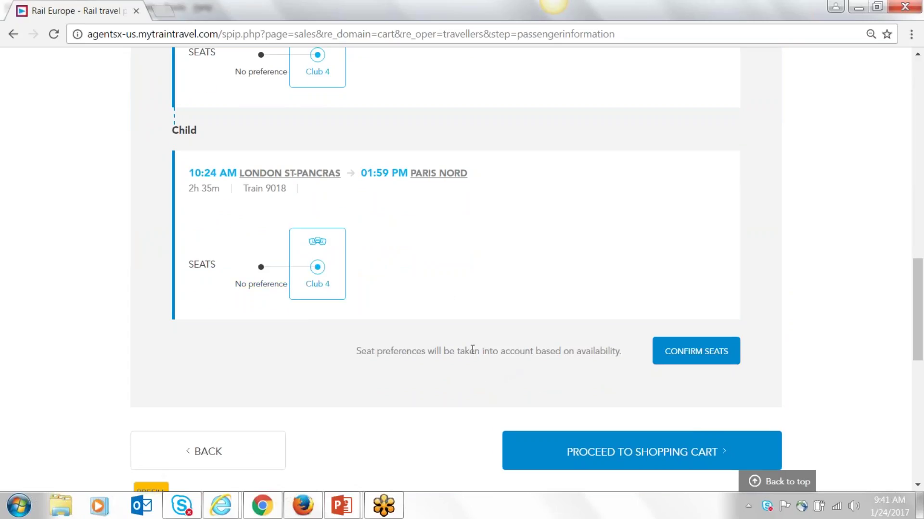
{"action": "left_click_drag", "start_coordinate": [425, 355], "coordinate": [618, 356]}
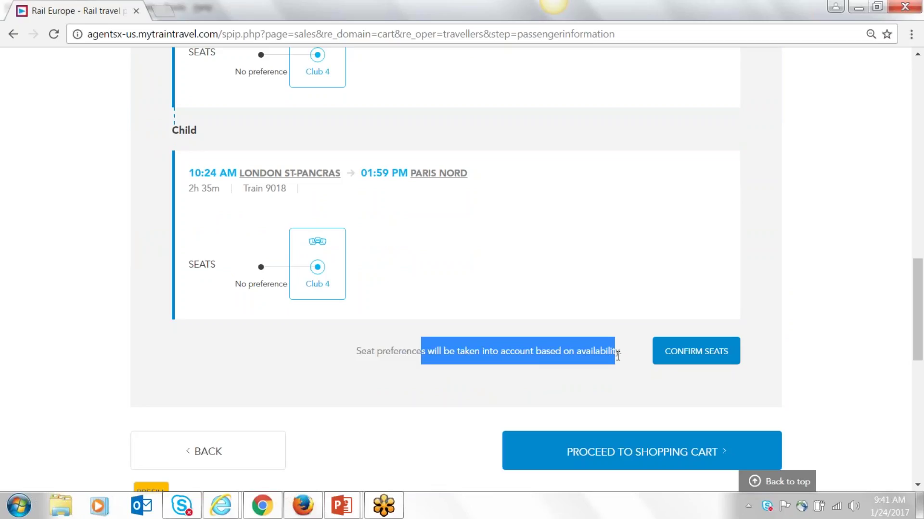
{"action": "left_click", "coordinate": [352, 326]}
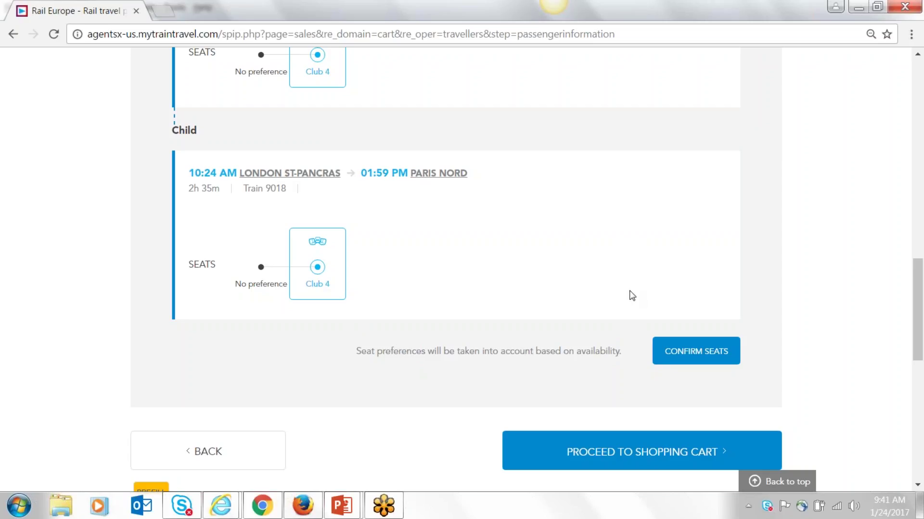
{"action": "left_click", "coordinate": [697, 352]}
{"action": "scroll", "coordinate": [770, 312], "scroll_direction": "down", "scroll_amount": 5}
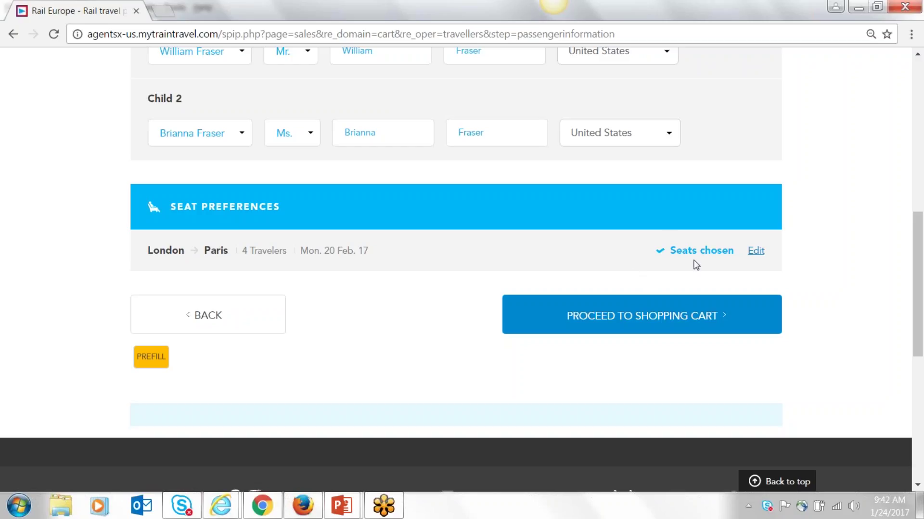
Step: In the cart, add rail protection to both Edinburgh–London and London–Paris tickets, totalling $1,205.95
{"action": "left_click", "coordinate": [634, 317]}
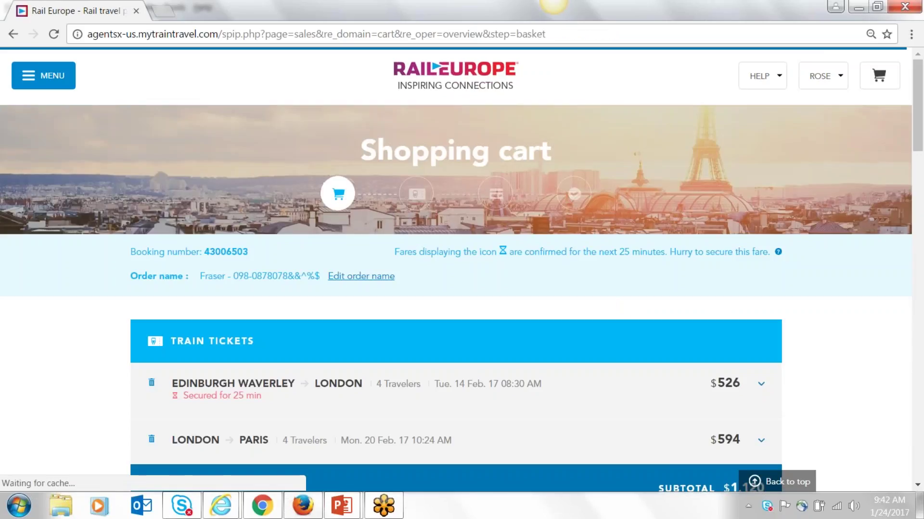
{"action": "scroll", "coordinate": [318, 267], "scroll_direction": "down", "scroll_amount": 3}
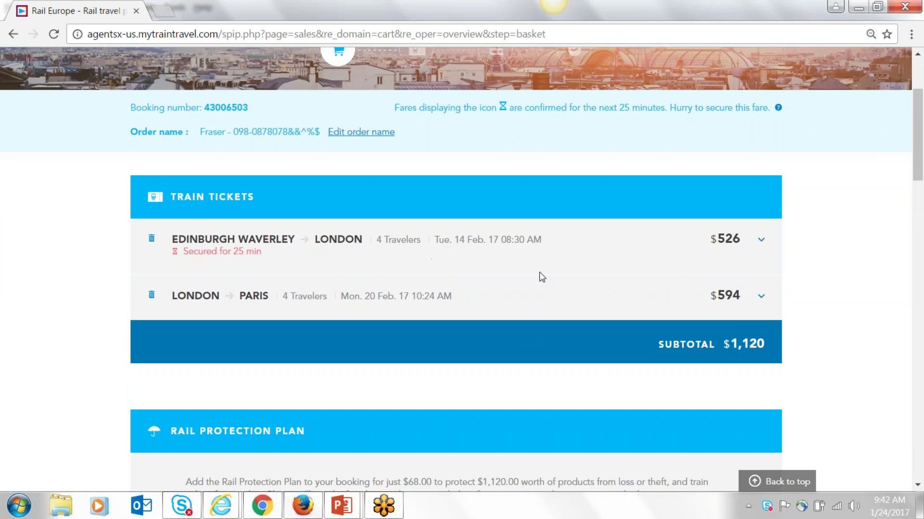
{"action": "scroll", "coordinate": [543, 278], "scroll_direction": "down", "scroll_amount": 5}
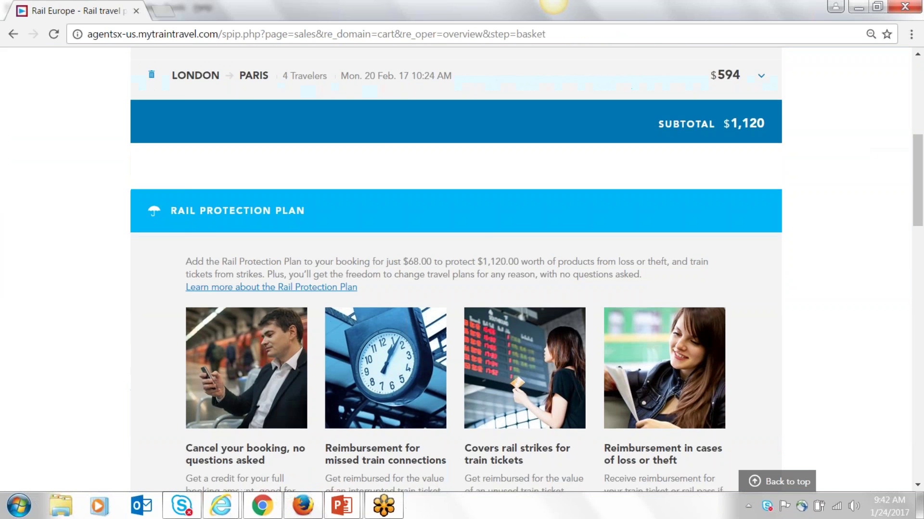
{"action": "scroll", "coordinate": [543, 277], "scroll_direction": "down", "scroll_amount": 9}
{"action": "left_click", "coordinate": [695, 287]}
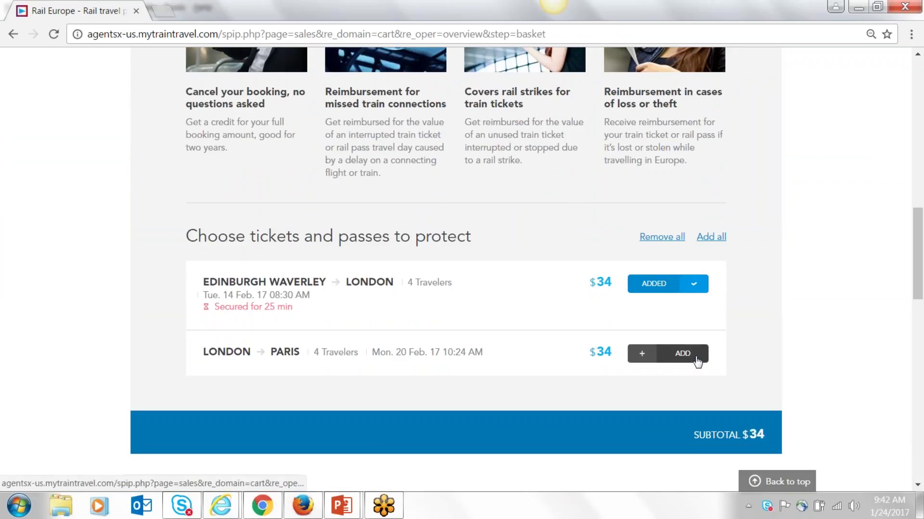
{"action": "left_click", "coordinate": [698, 355]}
Step: Proceed from the shopping cart to checkout
{"action": "scroll", "coordinate": [745, 309], "scroll_direction": "down", "scroll_amount": 6}
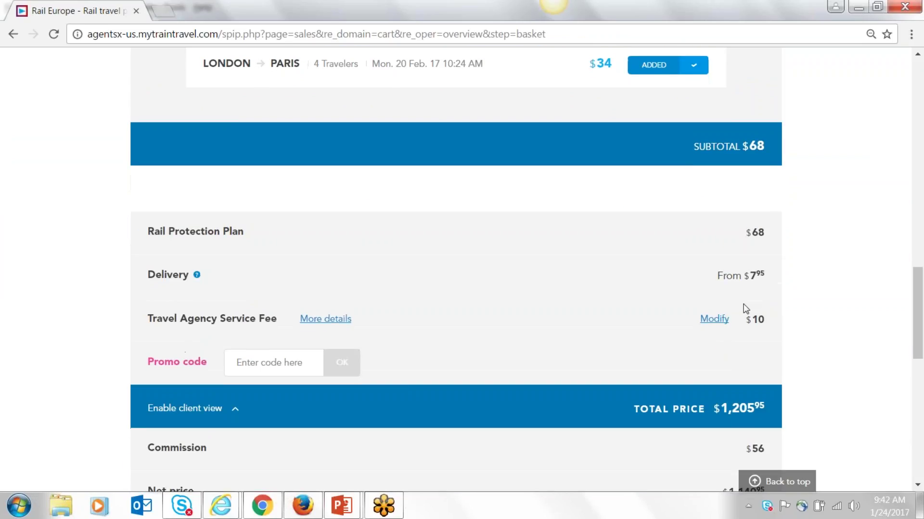
{"action": "scroll", "coordinate": [745, 309], "scroll_direction": "down", "scroll_amount": 3}
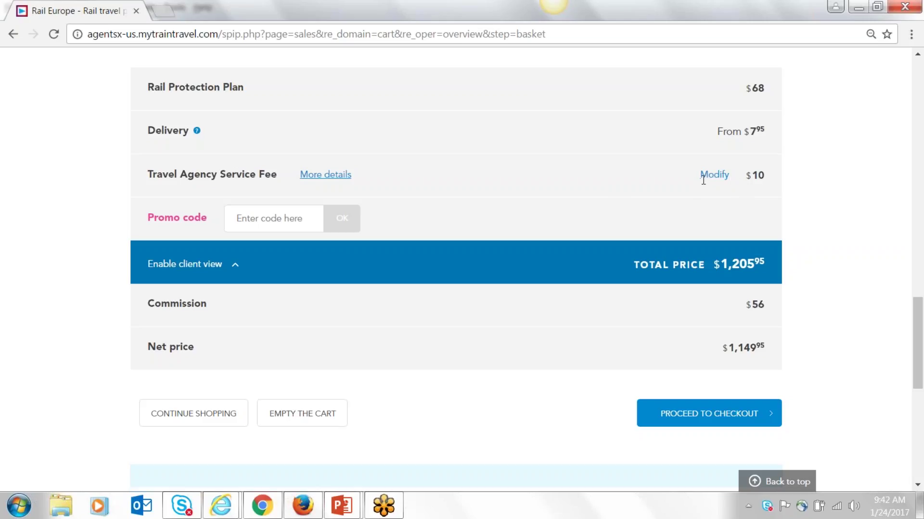
{"action": "scroll", "coordinate": [561, 222], "scroll_direction": "down", "scroll_amount": 3}
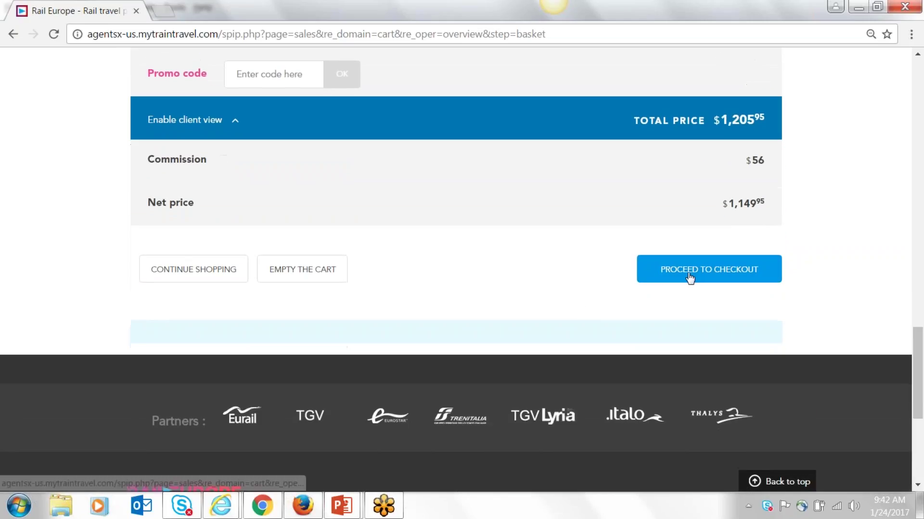
{"action": "left_click", "coordinate": [685, 275]}
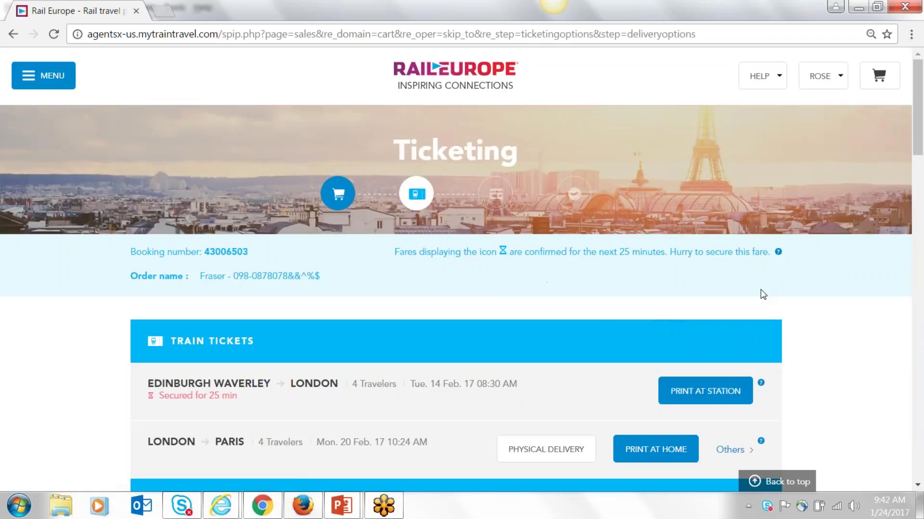
Step: Keep Print at home delivery for the London–Paris tickets and scroll down to the billing address
{"action": "scroll", "coordinate": [821, 322], "scroll_direction": "down", "scroll_amount": 3}
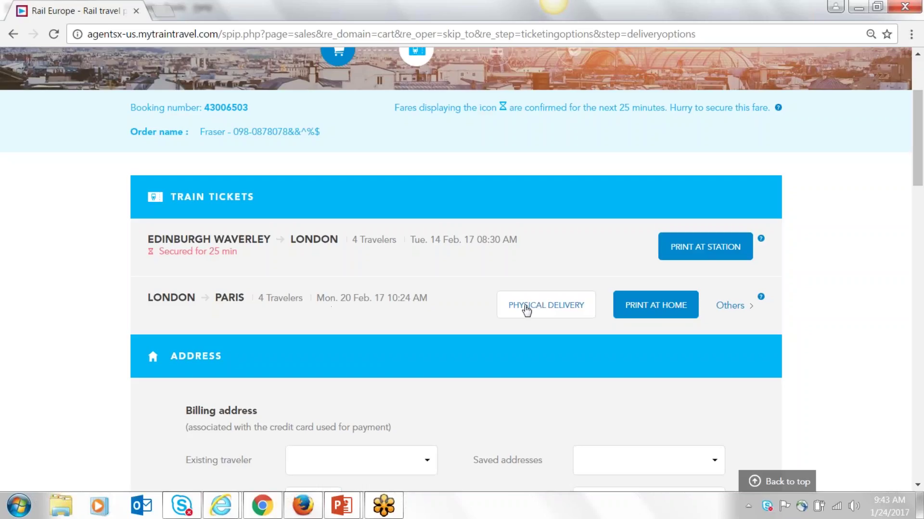
{"action": "left_click", "coordinate": [537, 309]}
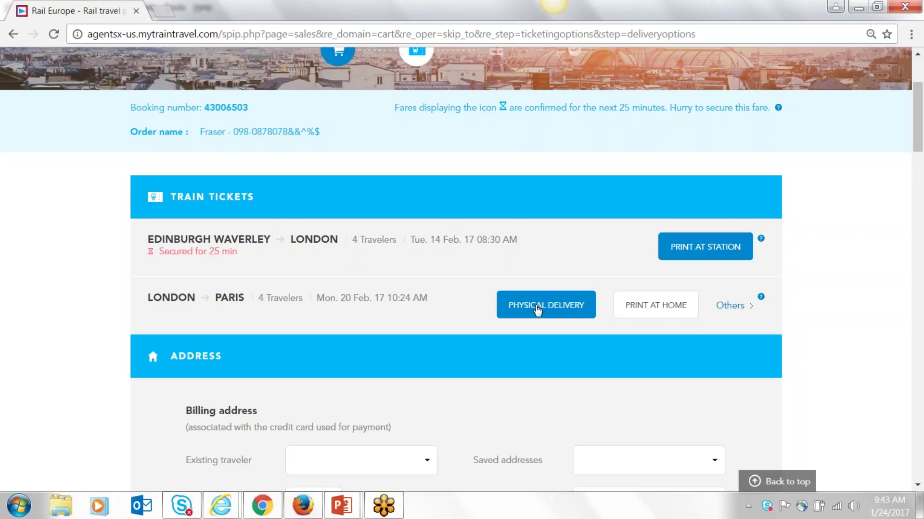
{"action": "left_click", "coordinate": [646, 305]}
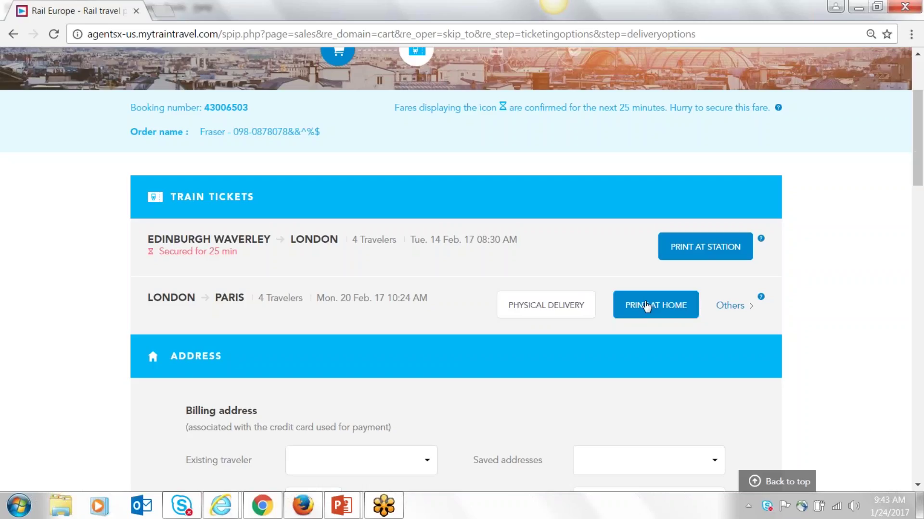
{"action": "scroll", "coordinate": [824, 297], "scroll_direction": "down", "scroll_amount": 3}
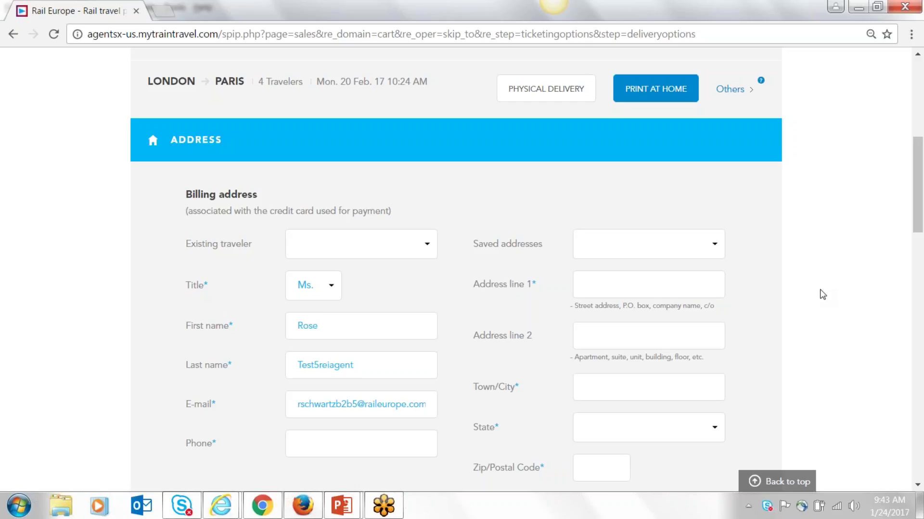
{"action": "scroll", "coordinate": [813, 294], "scroll_direction": "down", "scroll_amount": 2}
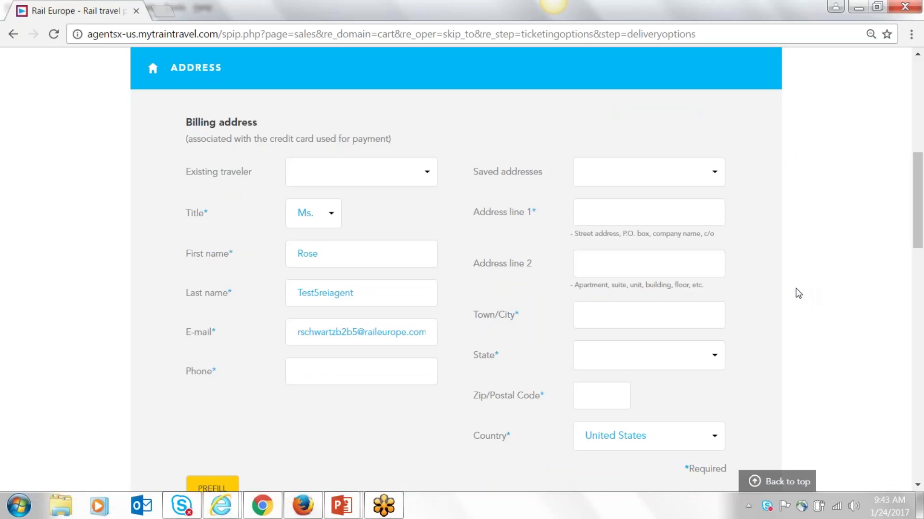
Step: Set the billing title to Mr. and replace the first and last name with autofill suggestions
{"action": "left_click", "coordinate": [332, 215]}
{"action": "left_click", "coordinate": [303, 270]}
{"action": "left_click_drag", "start_coordinate": [350, 251], "coordinate": [250, 251]}
{"action": "type", "text": "Jam"}
{"action": "key", "text": "Down"}
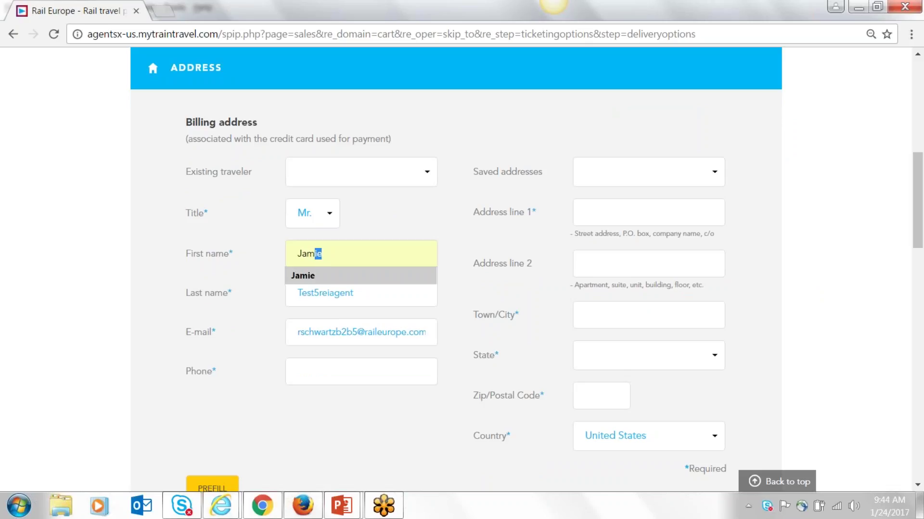
{"action": "key", "text": "Tab"}
{"action": "type", "text": "Fra"}
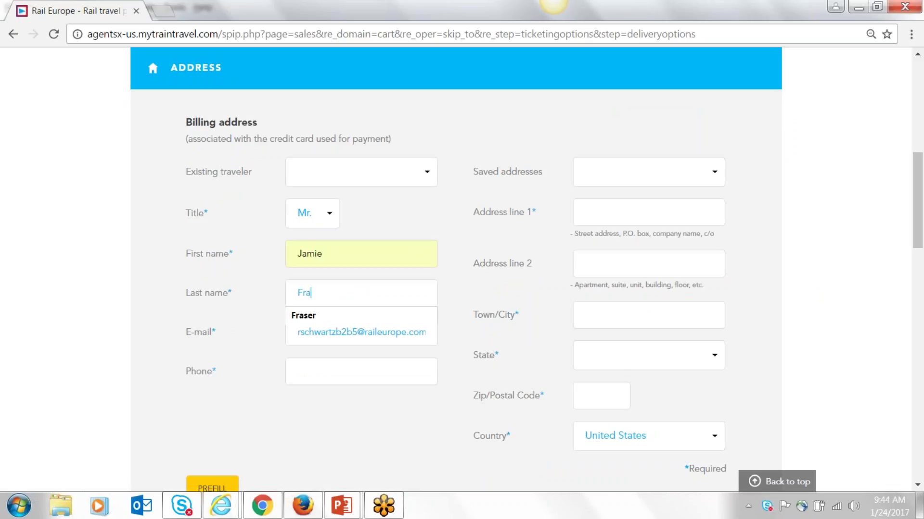
{"action": "key", "text": "Down"}
{"action": "key", "text": "Tab"}
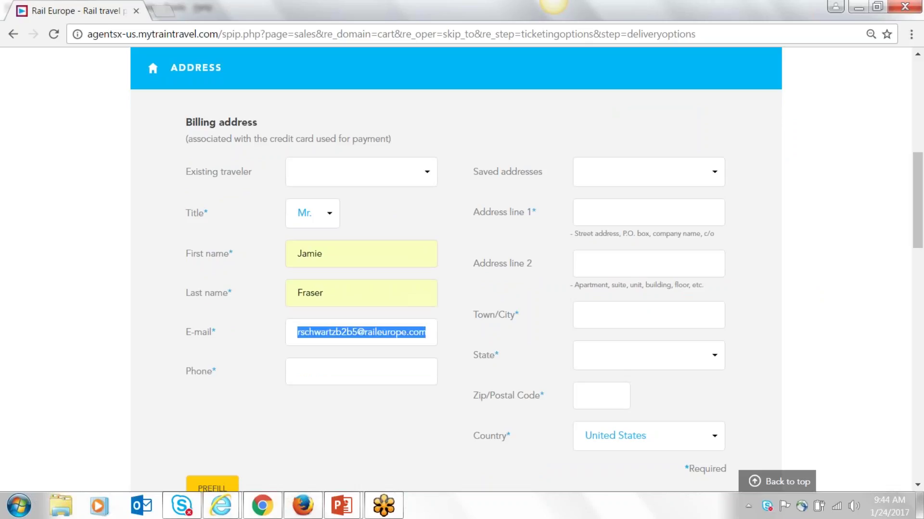
Step: Fill the phone number and first address line from saved suggestions
{"action": "left_click", "coordinate": [329, 376]}
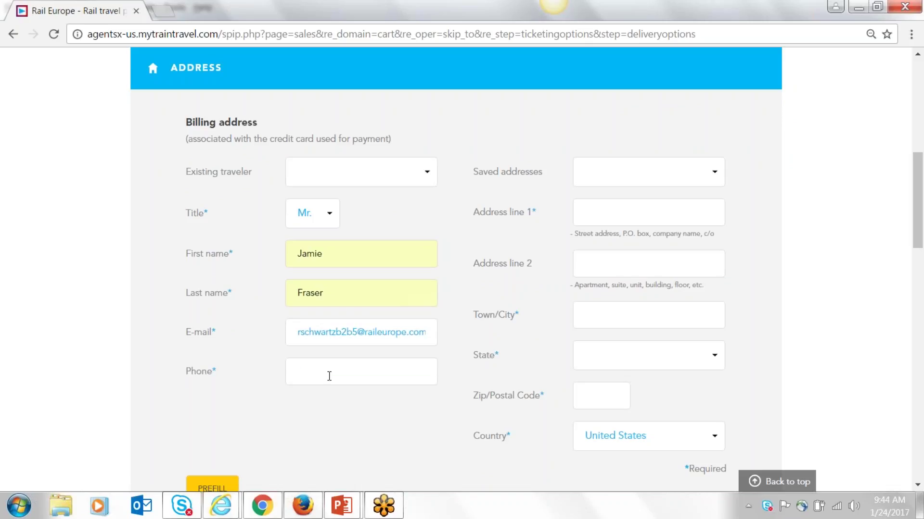
{"action": "type", "text": "847"}
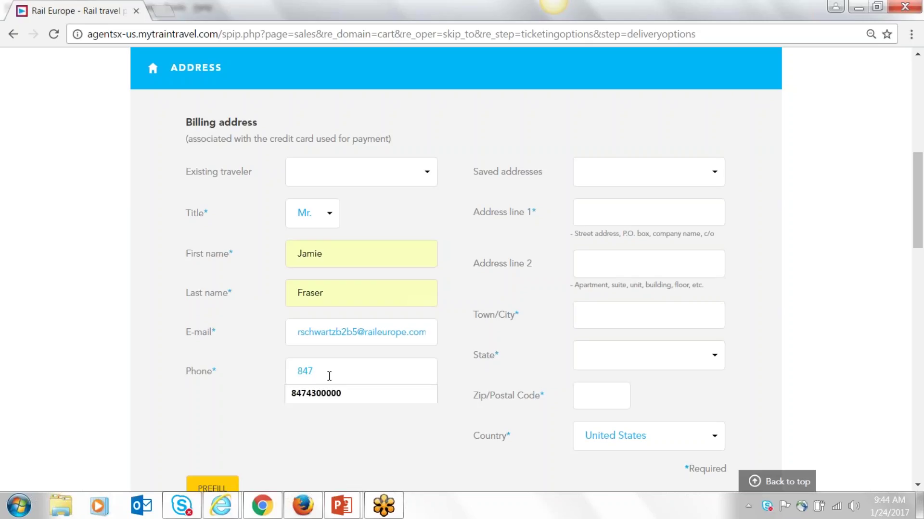
{"action": "left_click", "coordinate": [302, 398]}
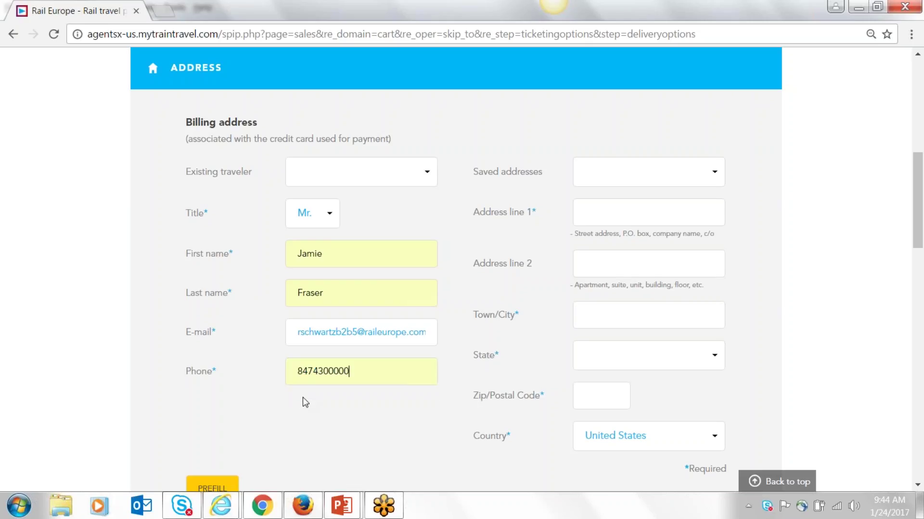
{"action": "left_click", "coordinate": [654, 219]}
{"action": "type", "text": "123"}
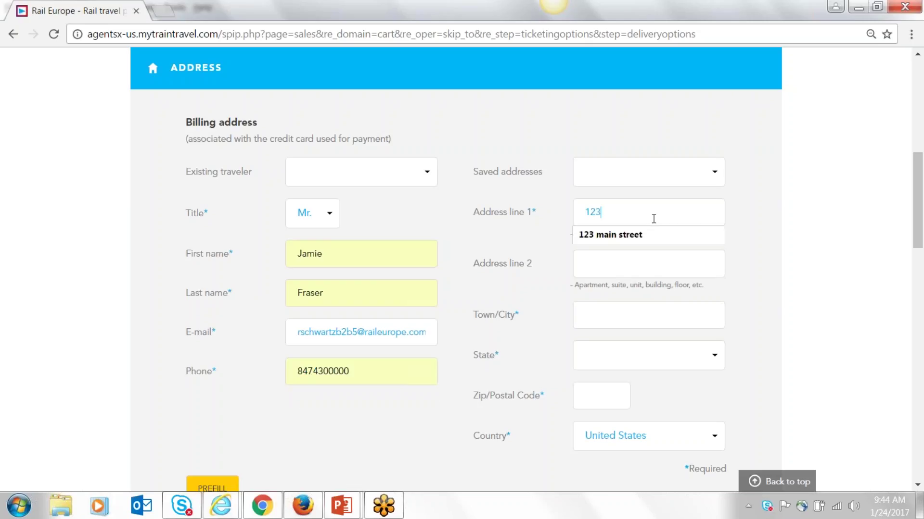
{"action": "left_click", "coordinate": [655, 236]}
Step: Complete the billing town, state and zip code from suggestions and the state list
{"action": "left_click", "coordinate": [610, 320]}
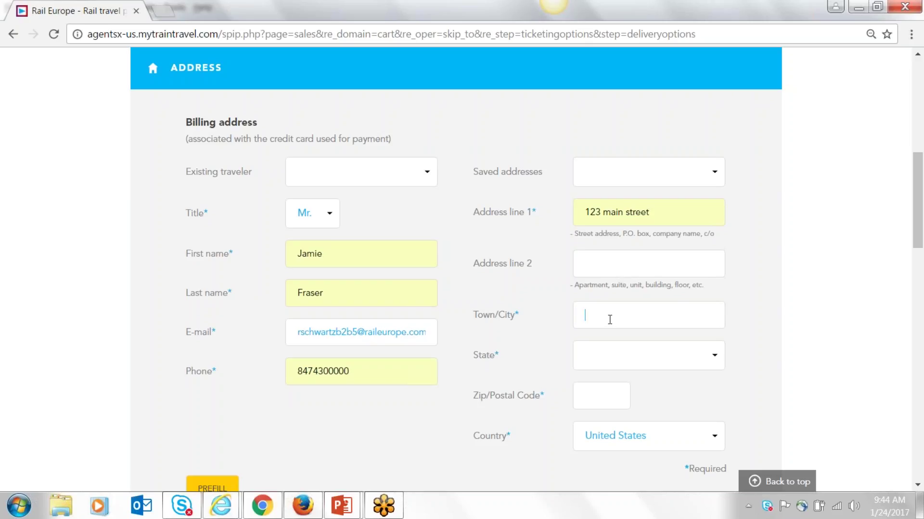
{"action": "type", "text": "ros"}
{"action": "key", "text": "Down"}
{"action": "key", "text": "Return"}
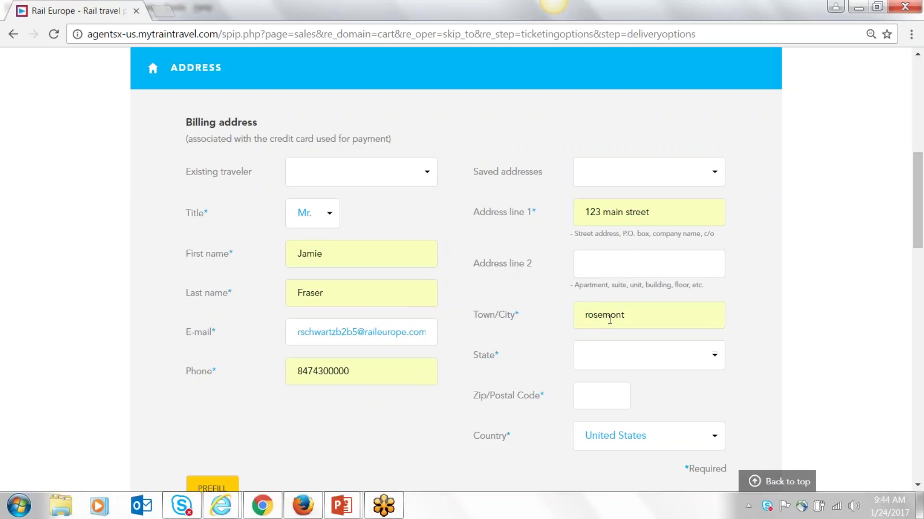
{"action": "left_click", "coordinate": [712, 355]}
{"action": "scroll", "coordinate": [711, 355], "scroll_direction": "down", "scroll_amount": 3}
{"action": "scroll", "coordinate": [687, 345], "scroll_direction": "down", "scroll_amount": 8}
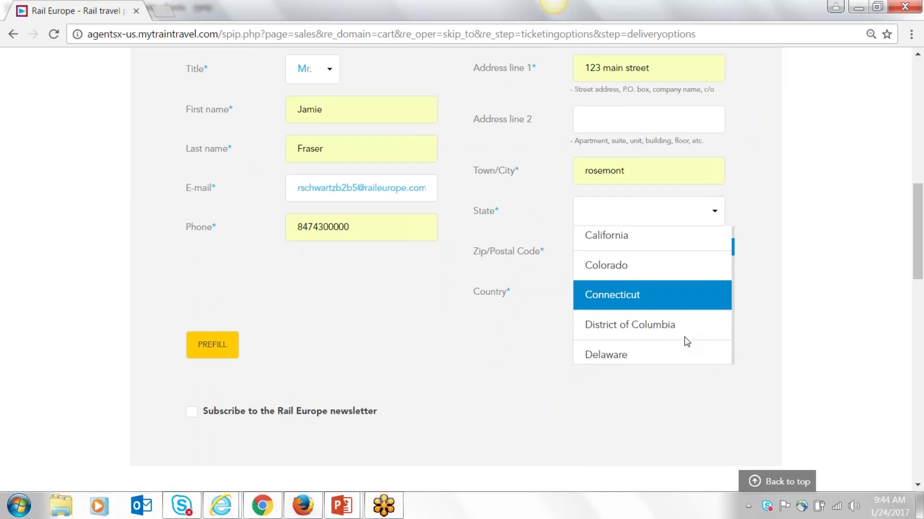
{"action": "scroll", "coordinate": [673, 327], "scroll_direction": "down", "scroll_amount": 1}
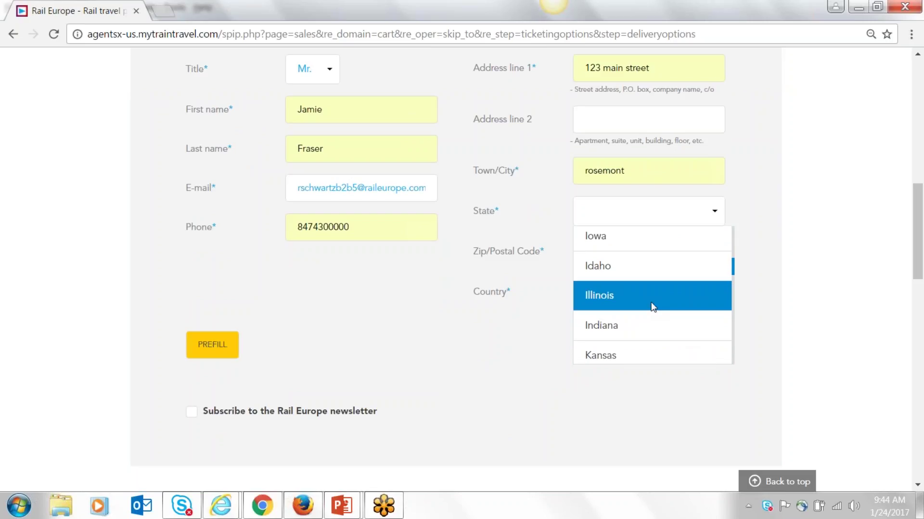
{"action": "left_click", "coordinate": [652, 299]}
{"action": "left_click", "coordinate": [600, 257]}
{"action": "type", "text": "6001"}
{"action": "left_click", "coordinate": [588, 273]}
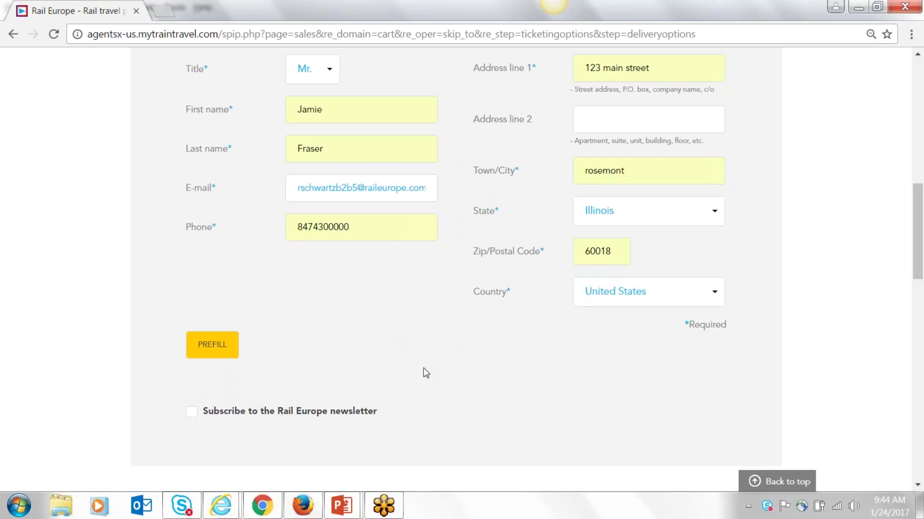
Step: Proceed from the cart to the Payment page
{"action": "scroll", "coordinate": [563, 378], "scroll_direction": "down", "scroll_amount": 8}
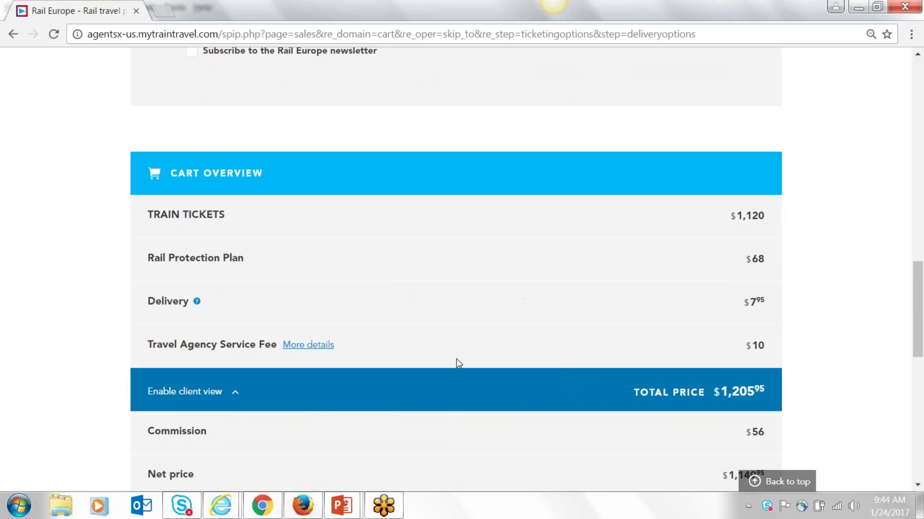
{"action": "scroll", "coordinate": [483, 380], "scroll_direction": "down", "scroll_amount": 5}
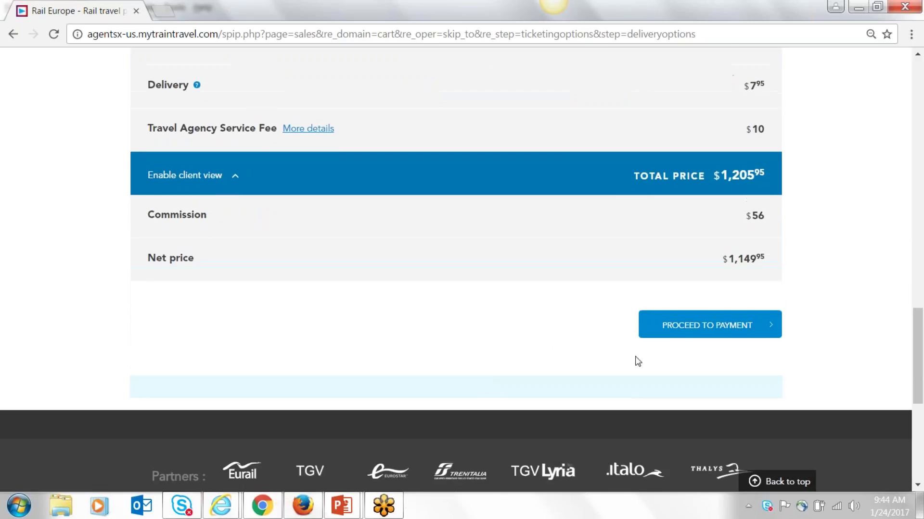
{"action": "left_click", "coordinate": [674, 325]}
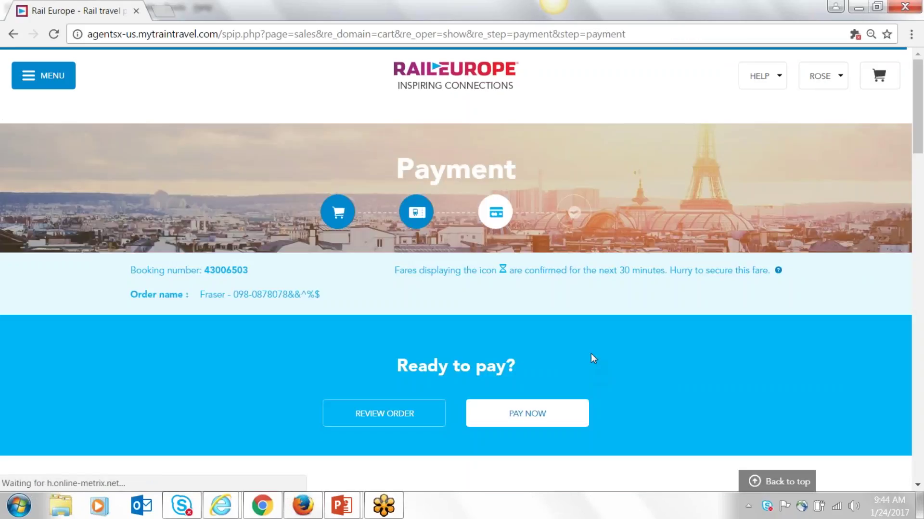
Step: Pay for the booking with the test Visa, trip purpose Leisure, then switch to the Firefox account page
{"action": "scroll", "coordinate": [669, 358], "scroll_direction": "down", "scroll_amount": 3}
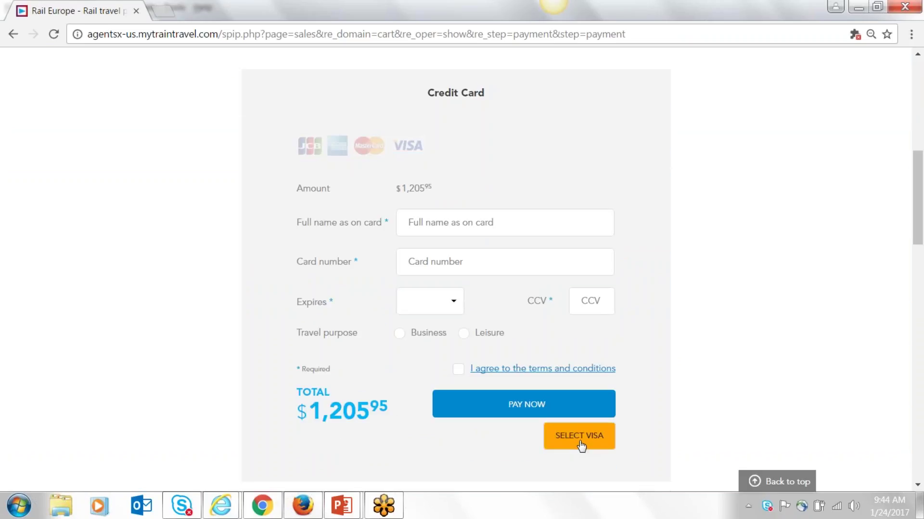
{"action": "left_click", "coordinate": [580, 437]}
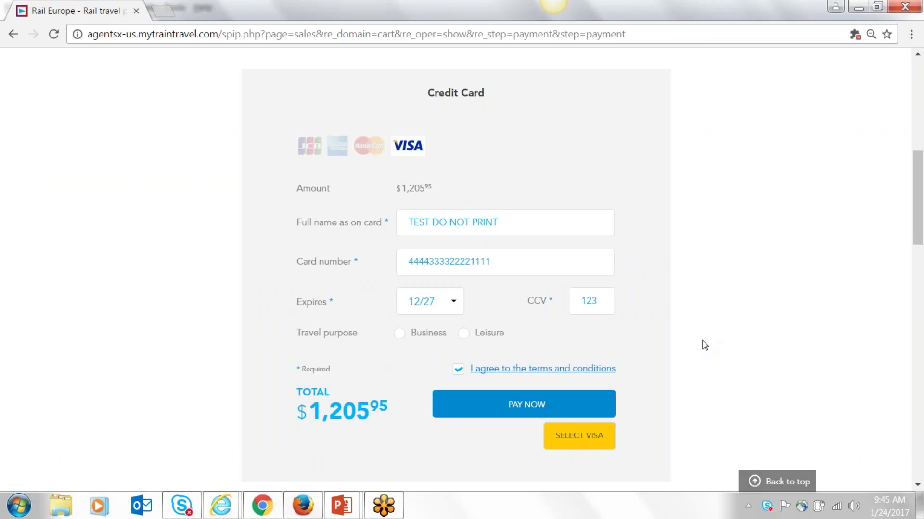
{"action": "left_click", "coordinate": [463, 335]}
{"action": "scroll", "coordinate": [640, 348], "scroll_direction": "down", "scroll_amount": 1}
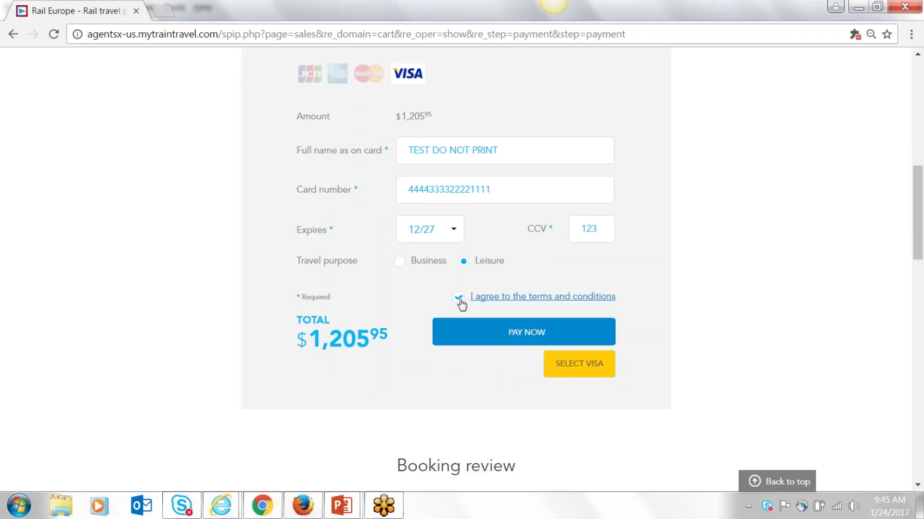
{"action": "scroll", "coordinate": [701, 320], "scroll_direction": "down", "scroll_amount": 1}
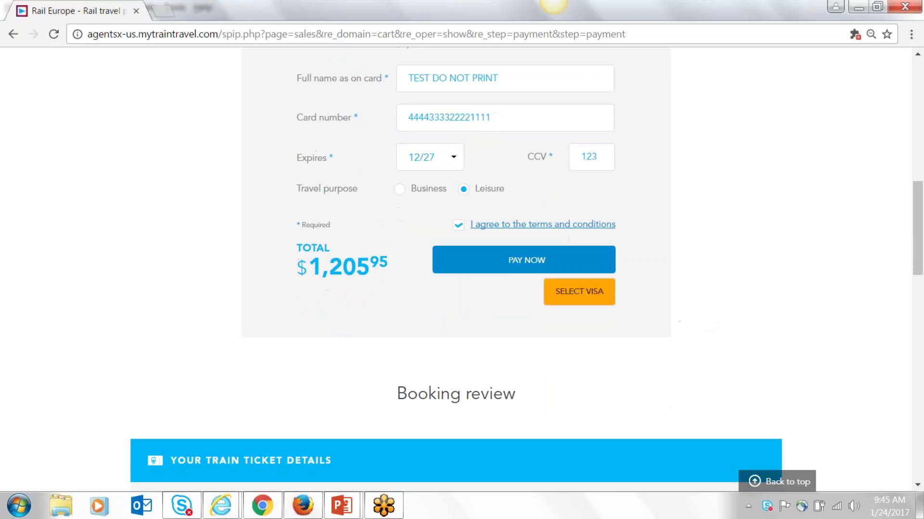
{"action": "left_click", "coordinate": [504, 264]}
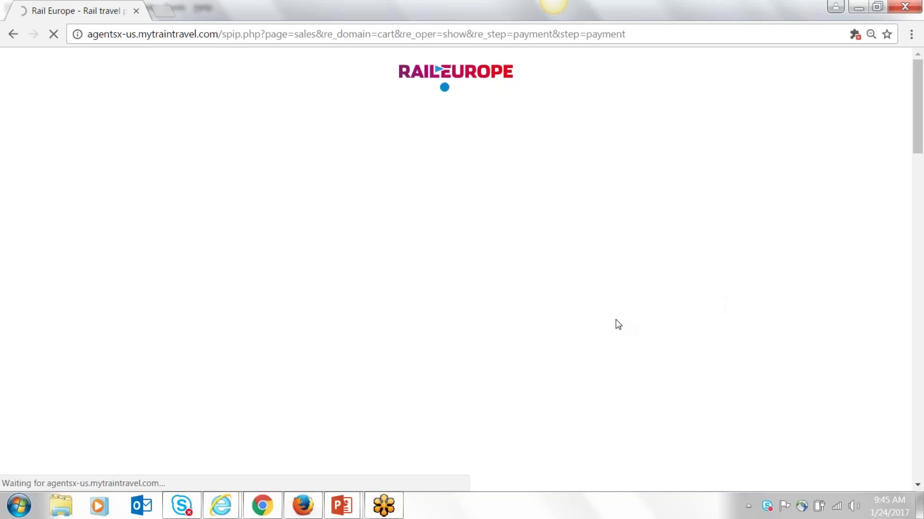
{"action": "left_click", "coordinate": [300, 512]}
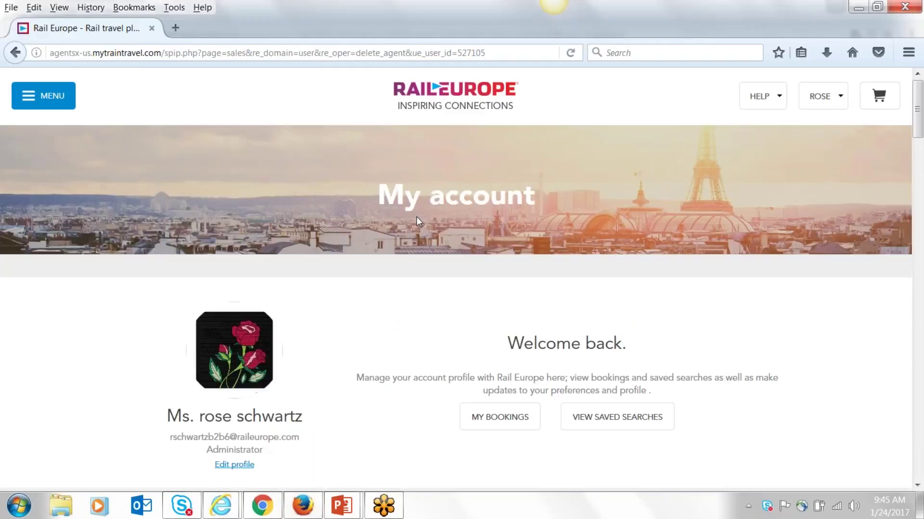
Step: Return to the home page and open the group travel quote request form
{"action": "left_click", "coordinate": [470, 93]}
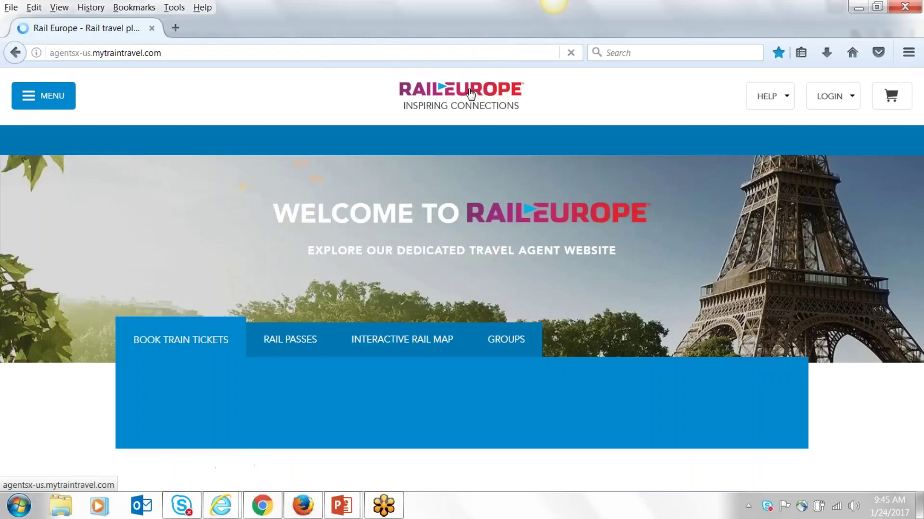
{"action": "scroll", "coordinate": [616, 222], "scroll_direction": "down", "scroll_amount": 2}
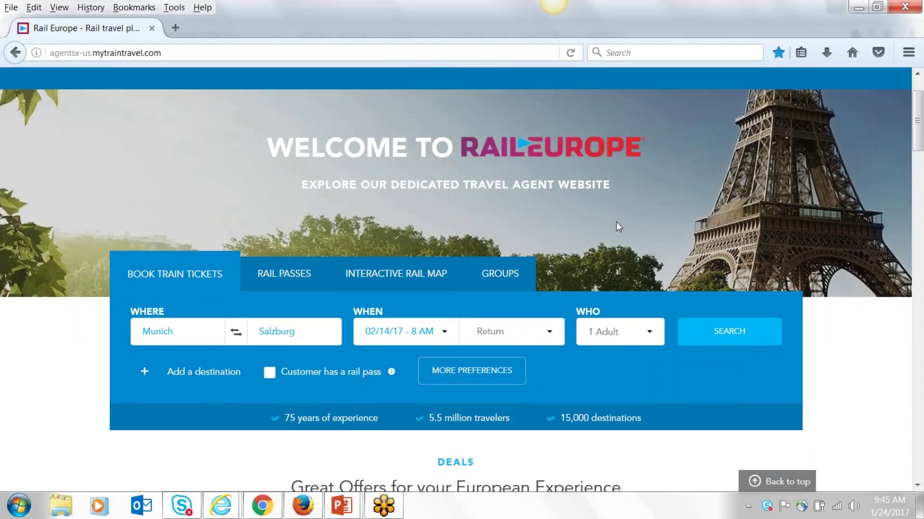
{"action": "left_click", "coordinate": [504, 275]}
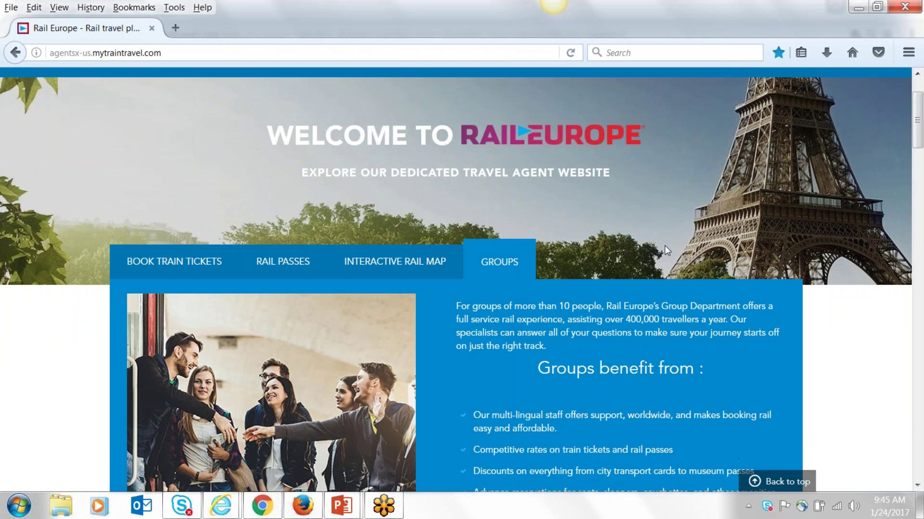
{"action": "scroll", "coordinate": [664, 245], "scroll_direction": "down", "scroll_amount": 4}
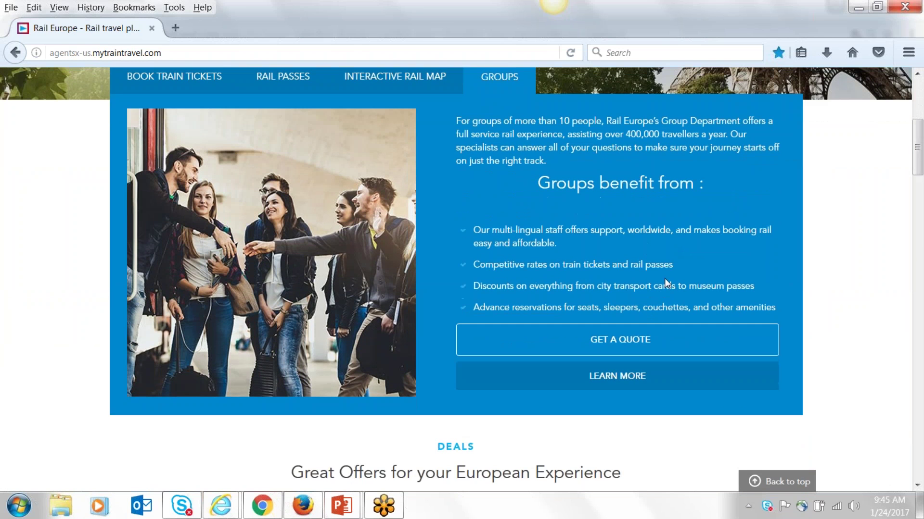
{"action": "left_click", "coordinate": [628, 347]}
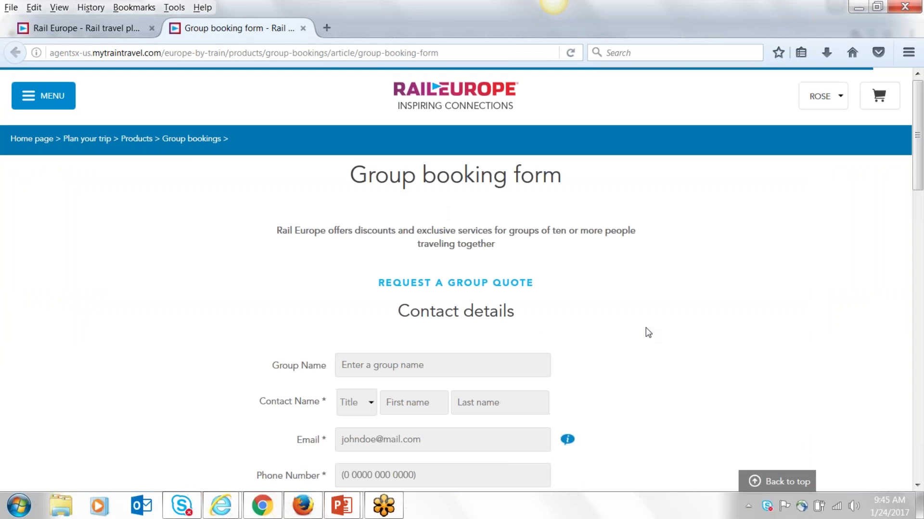
Step: Look over the group booking form, close it, and show the Interactive Rail Map search
{"action": "scroll", "coordinate": [640, 326], "scroll_direction": "down", "scroll_amount": 2}
{"action": "scroll", "coordinate": [642, 327], "scroll_direction": "down", "scroll_amount": 8}
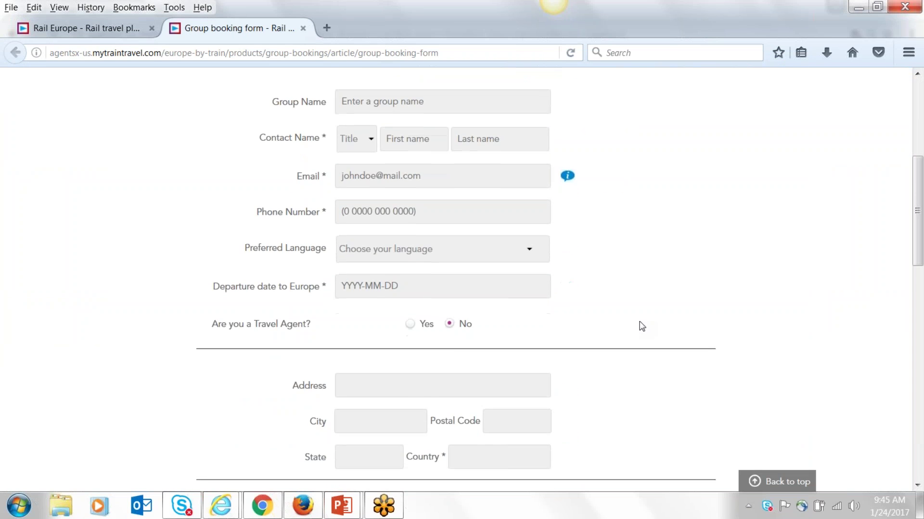
{"action": "scroll", "coordinate": [642, 326], "scroll_direction": "down", "scroll_amount": 7}
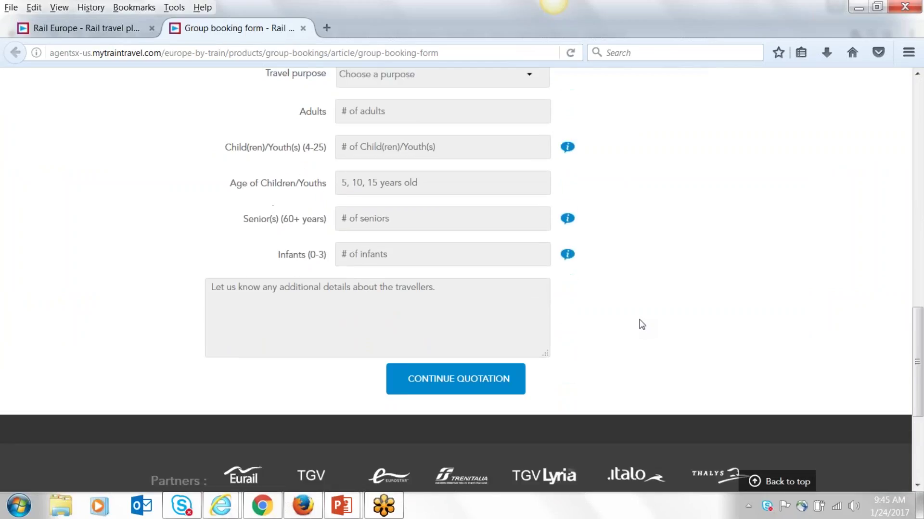
{"action": "scroll", "coordinate": [653, 318], "scroll_direction": "up", "scroll_amount": 18}
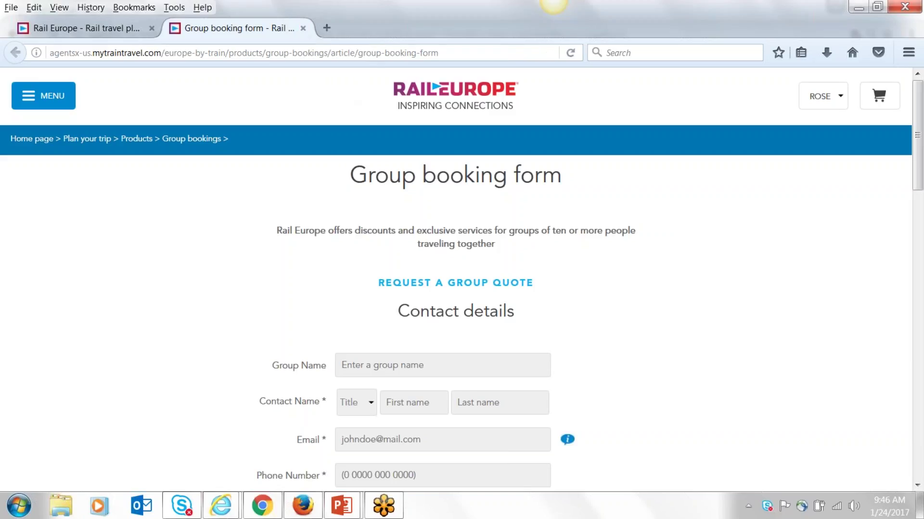
{"action": "left_click", "coordinate": [303, 29]}
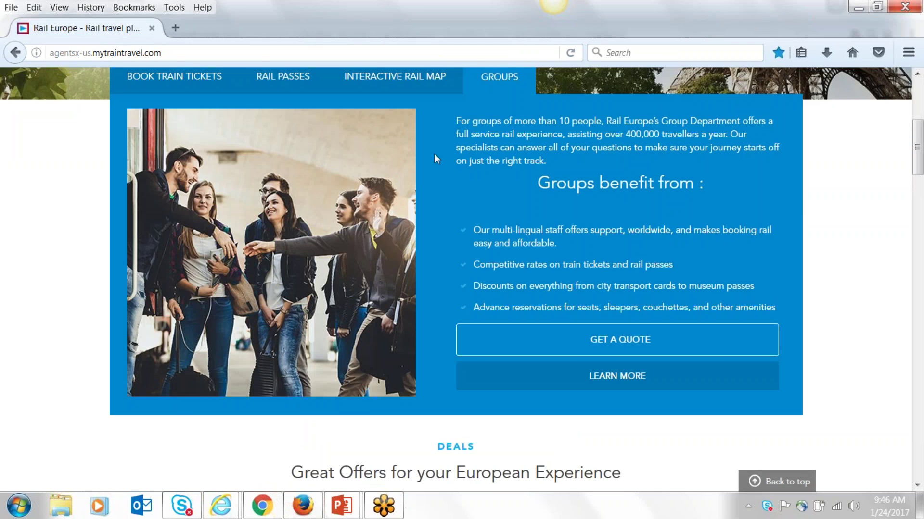
{"action": "scroll", "coordinate": [514, 193], "scroll_direction": "up", "scroll_amount": 3}
{"action": "scroll", "coordinate": [514, 193], "scroll_direction": "up", "scroll_amount": 2}
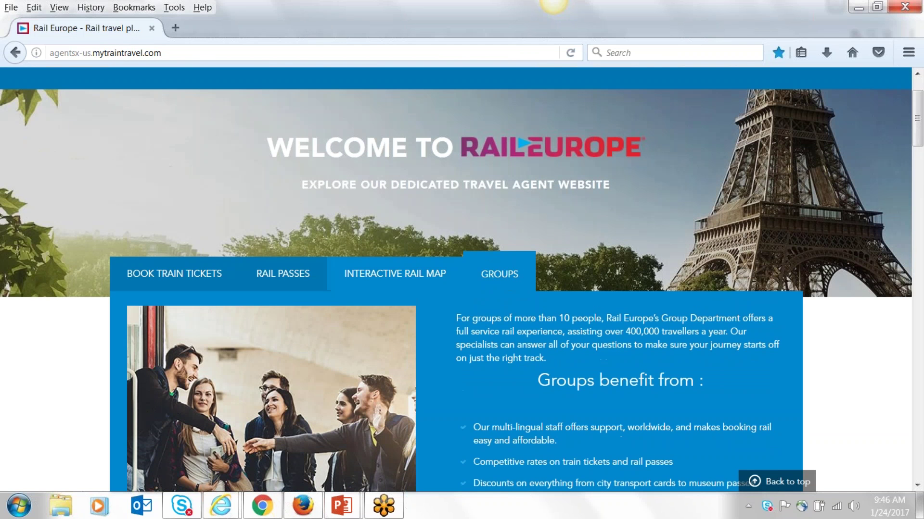
{"action": "left_click", "coordinate": [383, 274]}
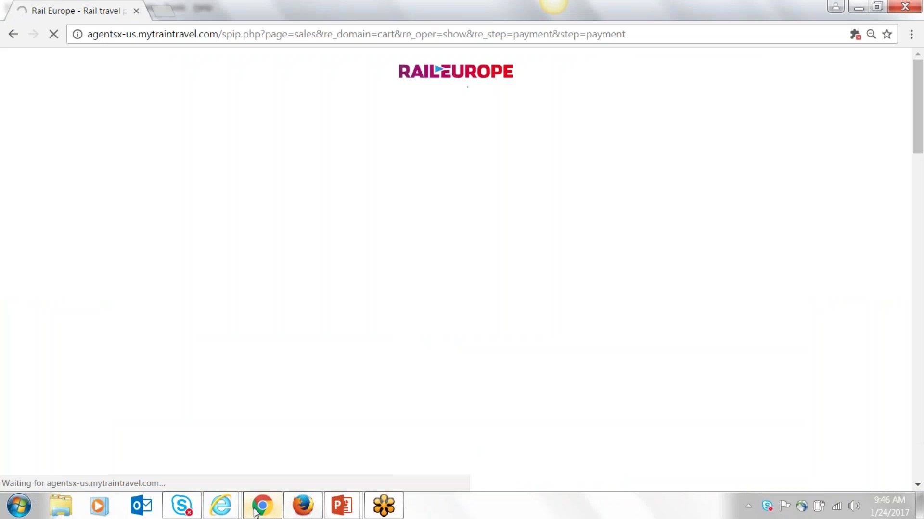
Step: Start a rail-map exploration from Edinburgh on 02/21/17 and dismiss the itinerary tip
{"action": "left_click", "coordinate": [260, 509]}
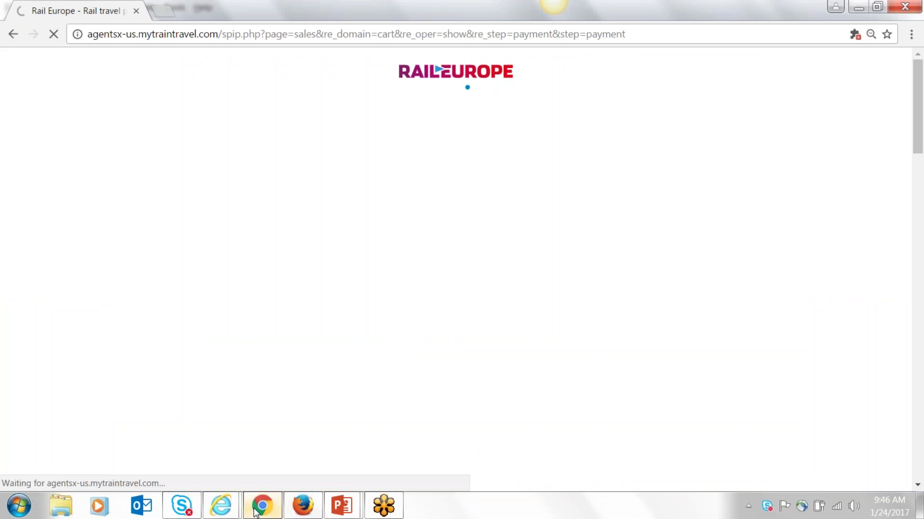
{"action": "left_click", "coordinate": [303, 505]}
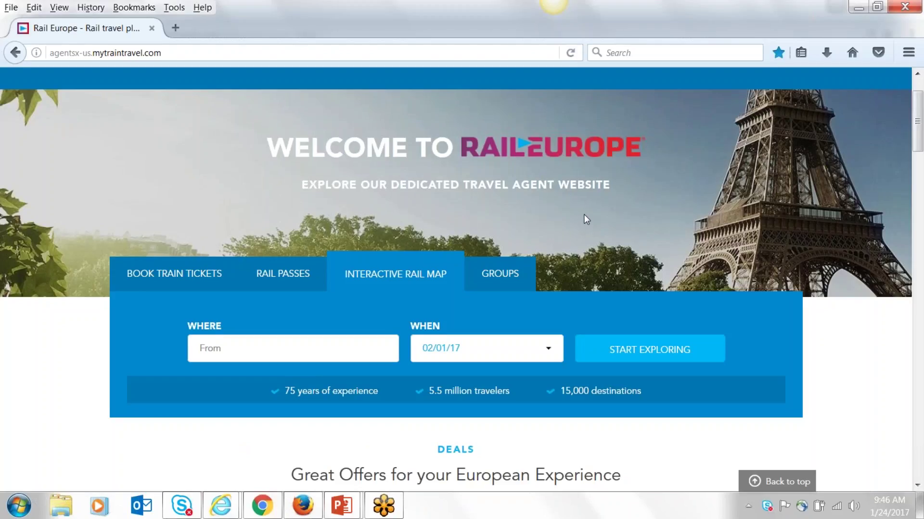
{"action": "scroll", "coordinate": [584, 215], "scroll_direction": "down", "scroll_amount": 2}
{"action": "left_click", "coordinate": [240, 281]}
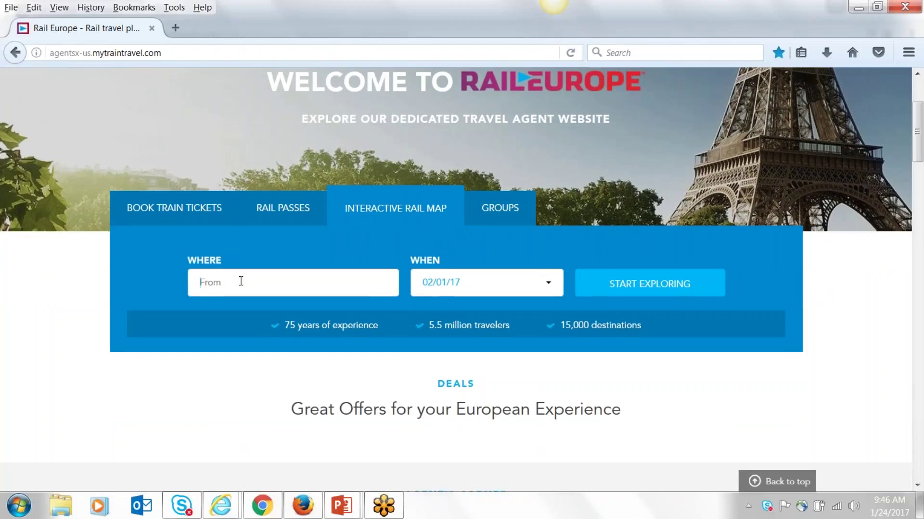
{"action": "type", "text": "edin"}
{"action": "key", "text": "Down"}
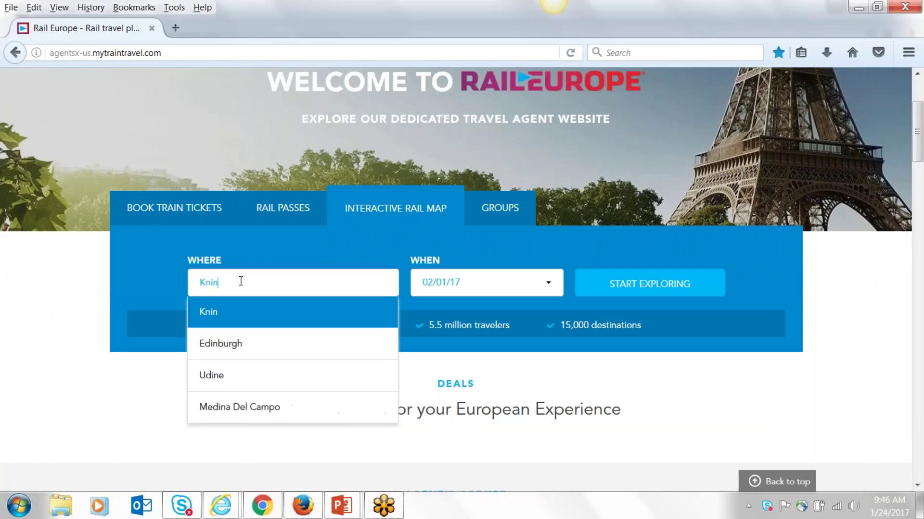
{"action": "key", "text": "Down"}
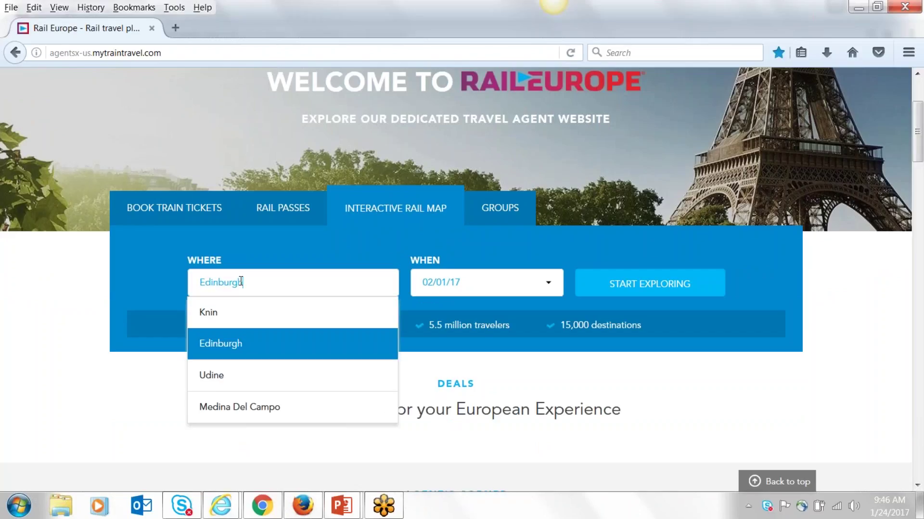
{"action": "key", "text": "Return"}
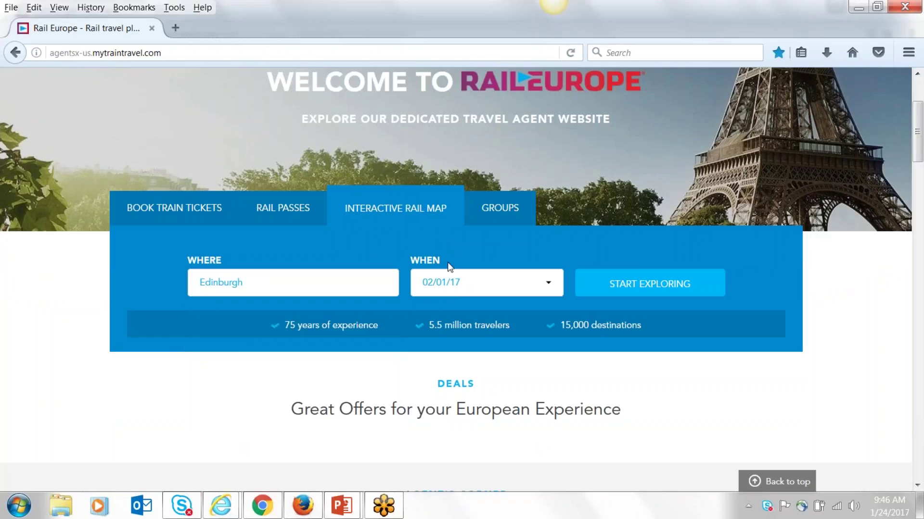
{"action": "left_click", "coordinate": [548, 280]}
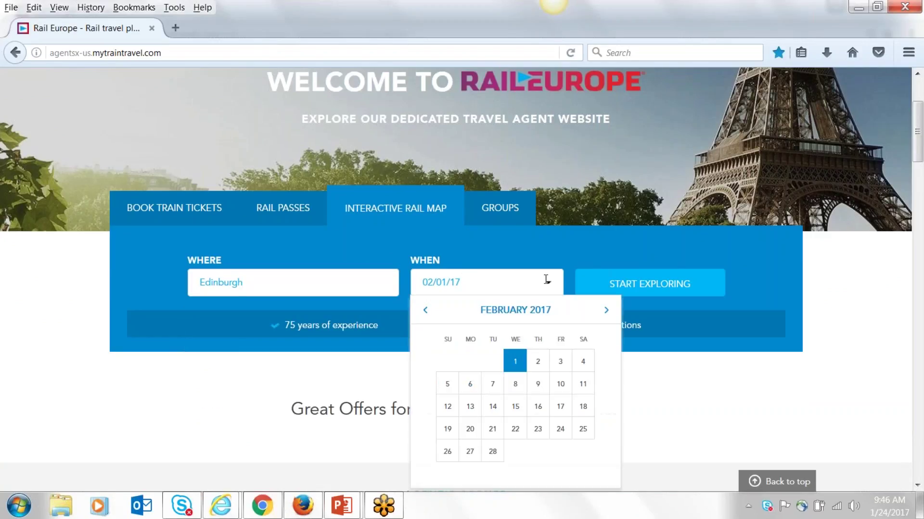
{"action": "left_click", "coordinate": [492, 429]}
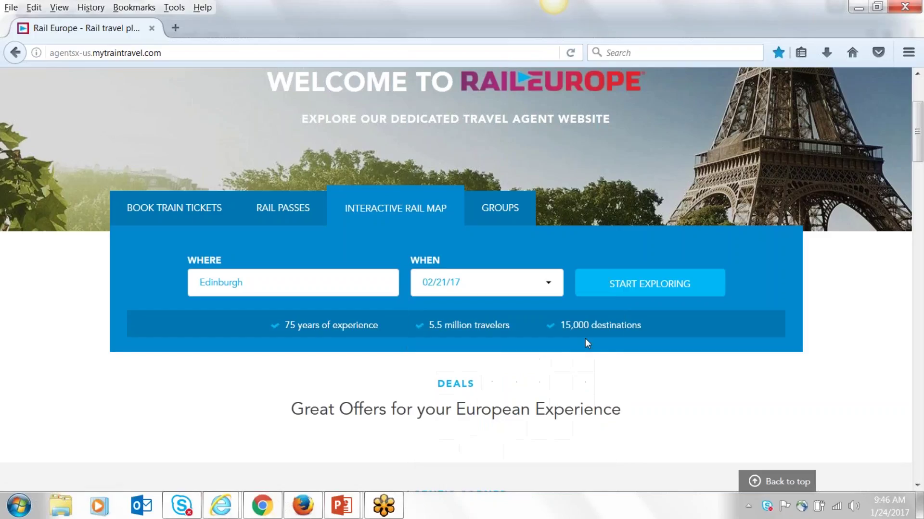
{"action": "left_click", "coordinate": [636, 287]}
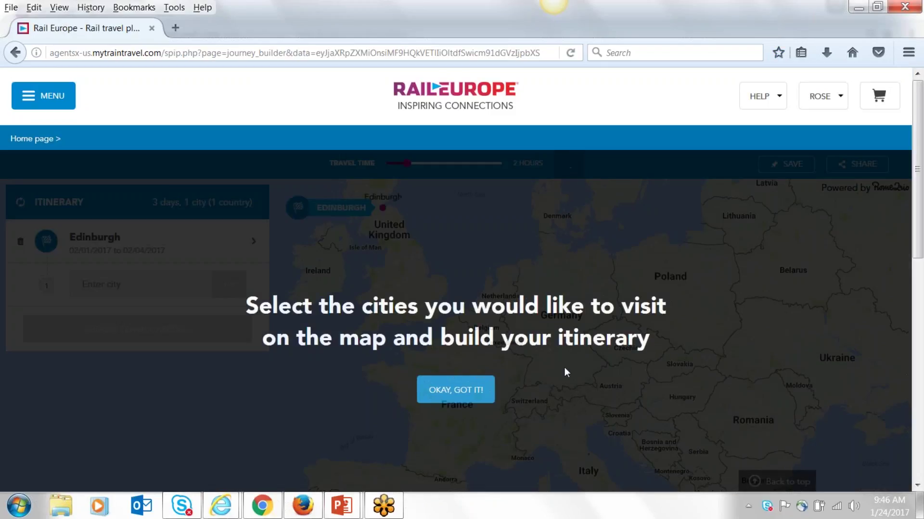
{"action": "left_click", "coordinate": [458, 395]}
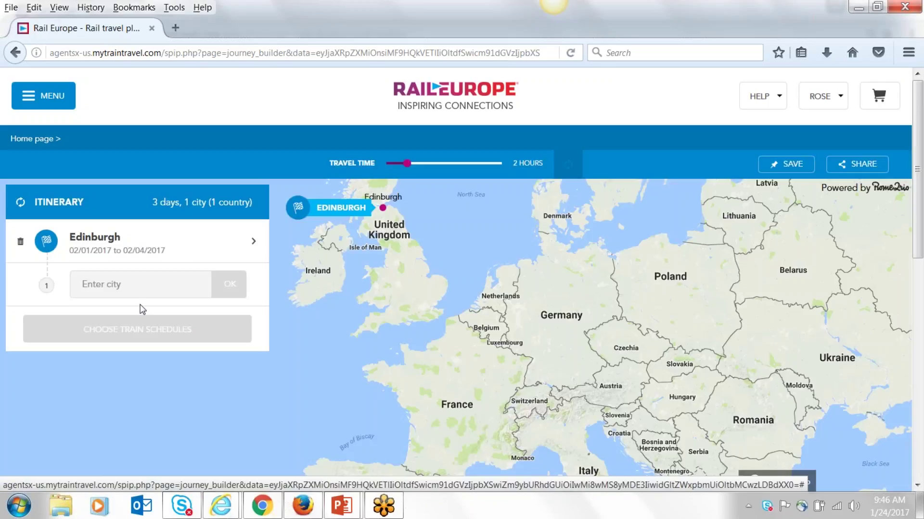
Step: Add London as the next city, then switch to the confirmed-order window
{"action": "left_click", "coordinate": [131, 287]}
{"action": "type", "text": "london"}
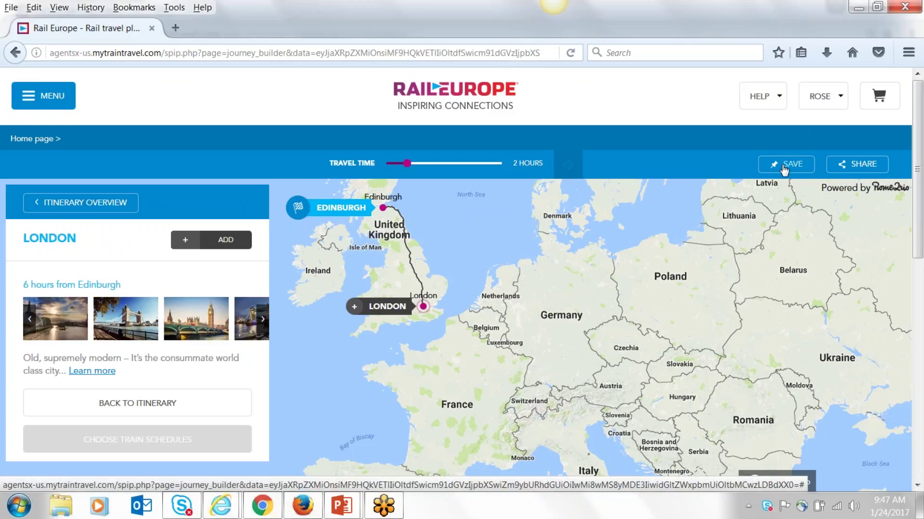
{"action": "left_click", "coordinate": [839, 99]}
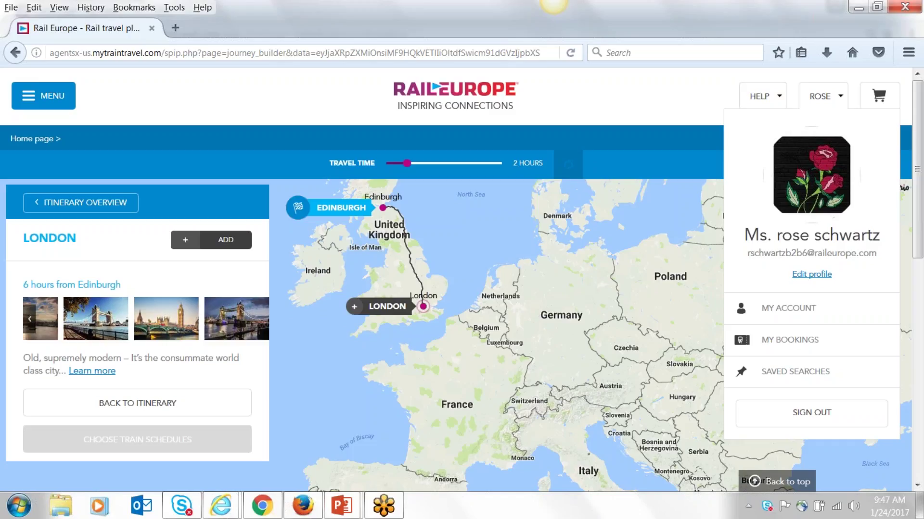
{"action": "left_click", "coordinate": [665, 96]}
{"action": "mouse_move", "coordinate": [300, 511]}
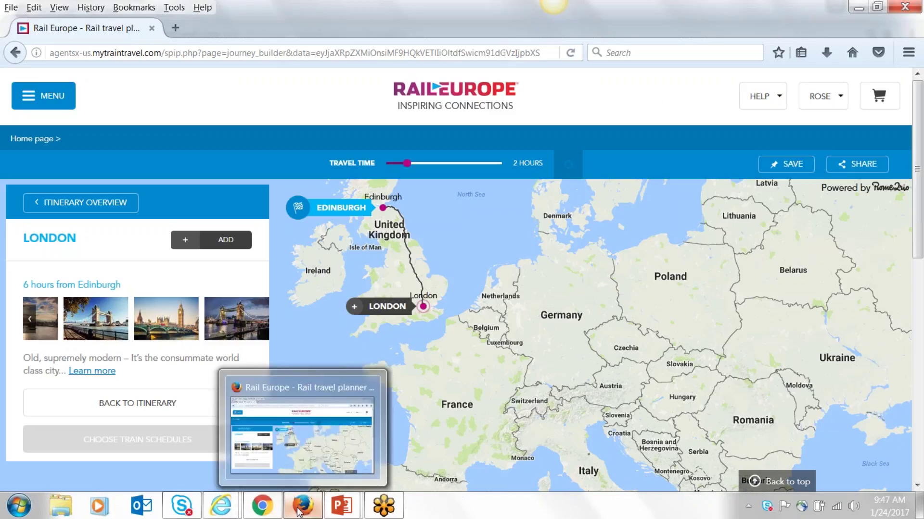
{"action": "left_click", "coordinate": [262, 505]}
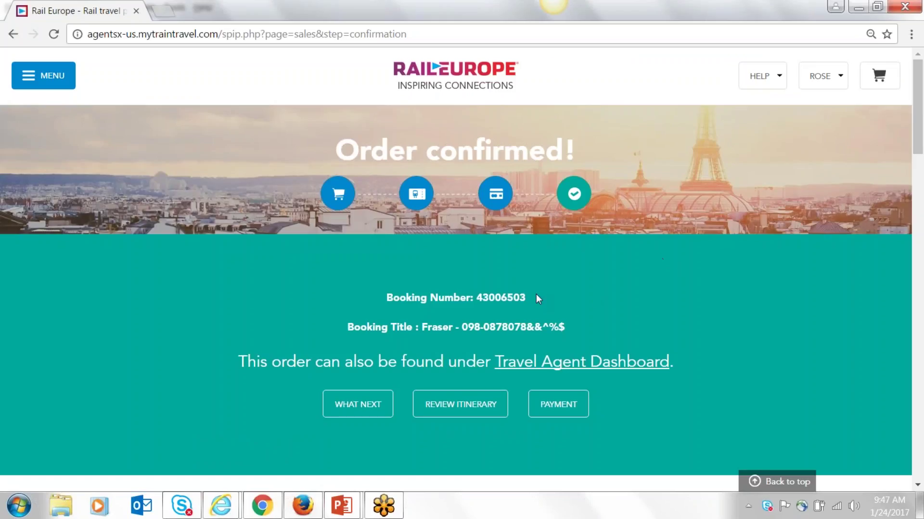
Step: Select the booking number and booking title, then jump to the What next section
{"action": "left_click_drag", "start_coordinate": [501, 299], "coordinate": [473, 299]}
{"action": "left_click_drag", "start_coordinate": [566, 328], "coordinate": [423, 329]}
{"action": "left_click", "coordinate": [726, 308]}
{"action": "scroll", "coordinate": [726, 307], "scroll_direction": "down", "scroll_amount": 2}
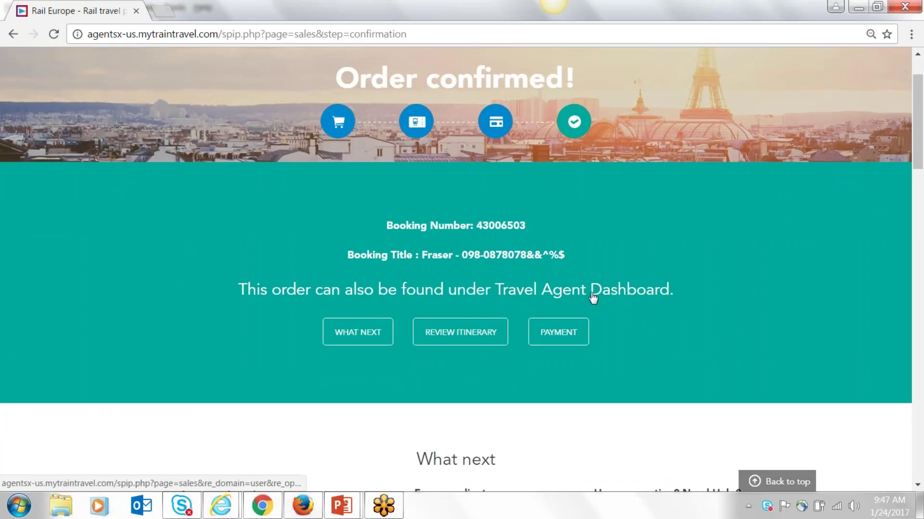
{"action": "left_click", "coordinate": [602, 298]}
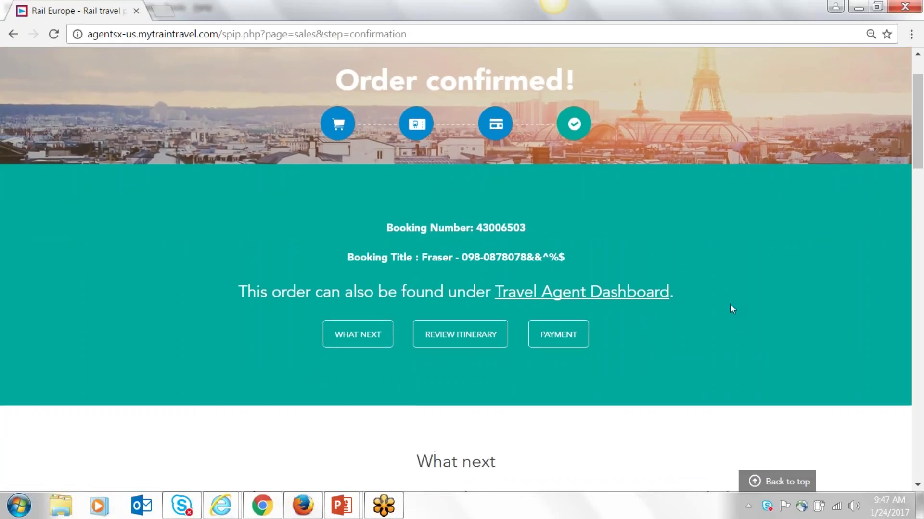
{"action": "scroll", "coordinate": [729, 304], "scroll_direction": "up", "scroll_amount": 2}
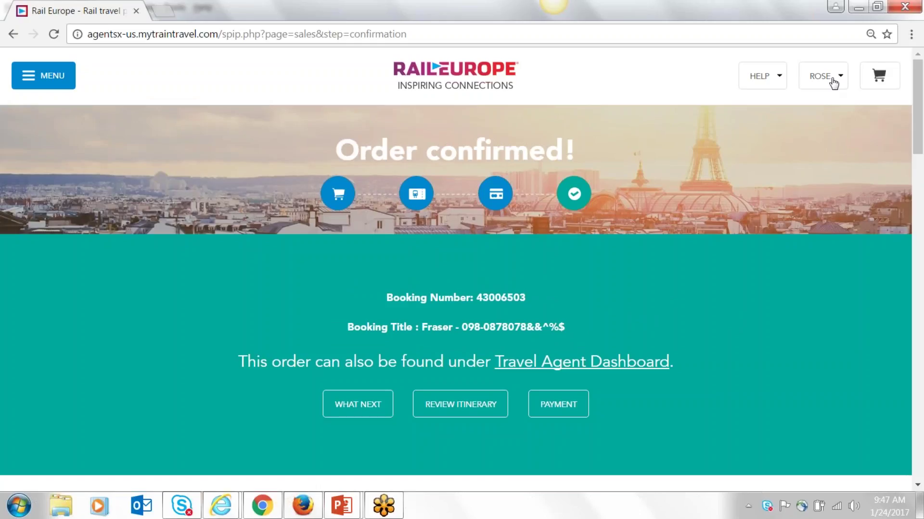
{"action": "scroll", "coordinate": [729, 228], "scroll_direction": "down", "scroll_amount": 3}
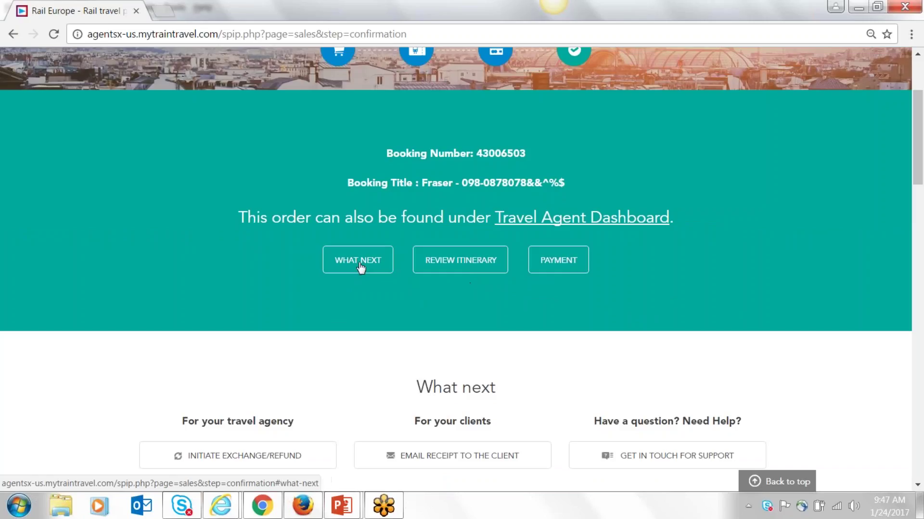
{"action": "left_click", "coordinate": [360, 268]}
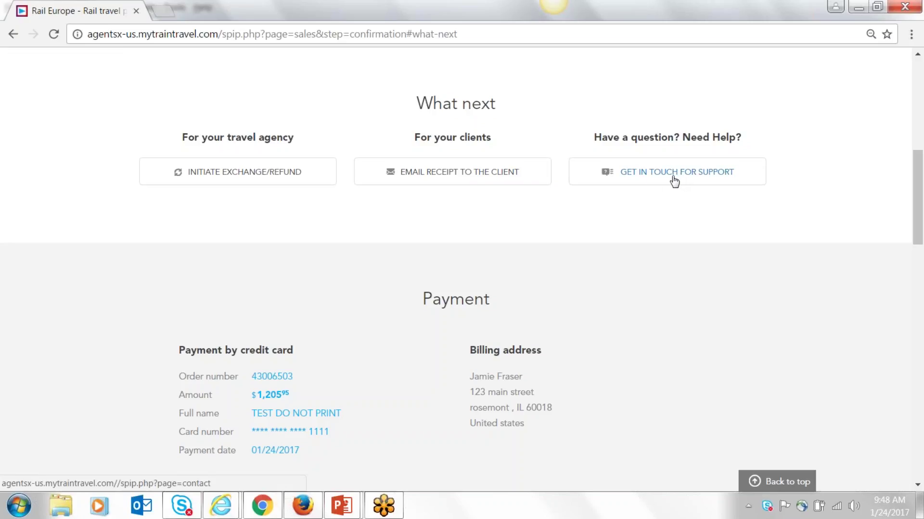
Step: Review the order's itinerary and payment details, then scroll back to the Order confirmed summary
{"action": "scroll", "coordinate": [654, 184], "scroll_direction": "up", "scroll_amount": 5}
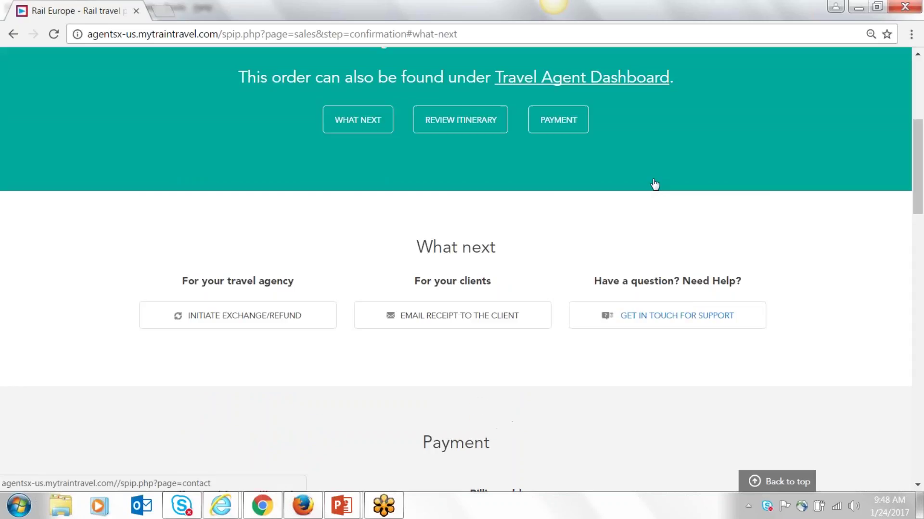
{"action": "left_click", "coordinate": [442, 194]}
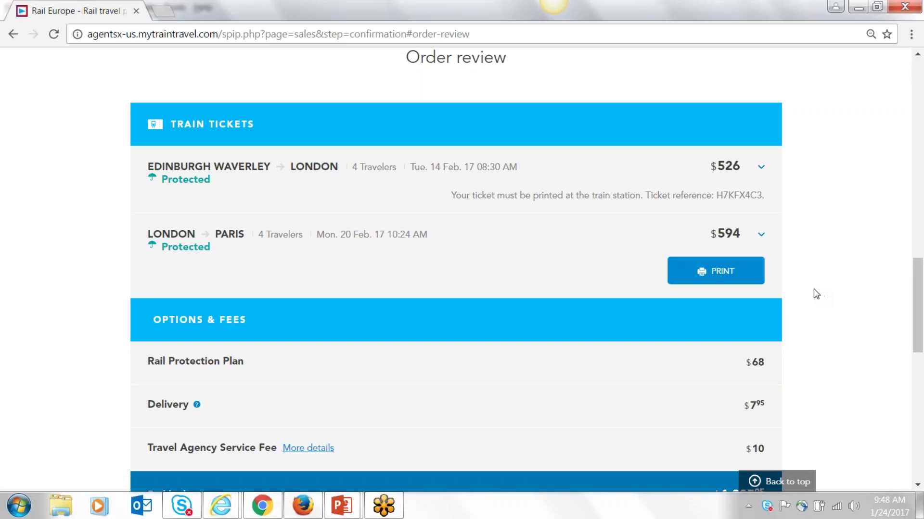
{"action": "scroll", "coordinate": [816, 294], "scroll_direction": "up", "scroll_amount": 7}
{"action": "scroll", "coordinate": [683, 262], "scroll_direction": "up", "scroll_amount": 2}
{"action": "scroll", "coordinate": [683, 262], "scroll_direction": "up", "scroll_amount": 6}
{"action": "left_click", "coordinate": [554, 197]}
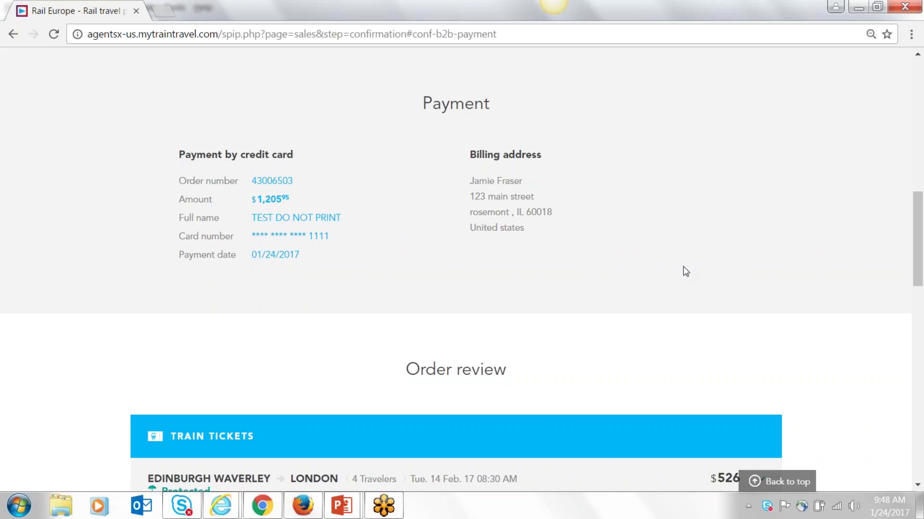
{"action": "scroll", "coordinate": [683, 267], "scroll_direction": "up", "scroll_amount": 13}
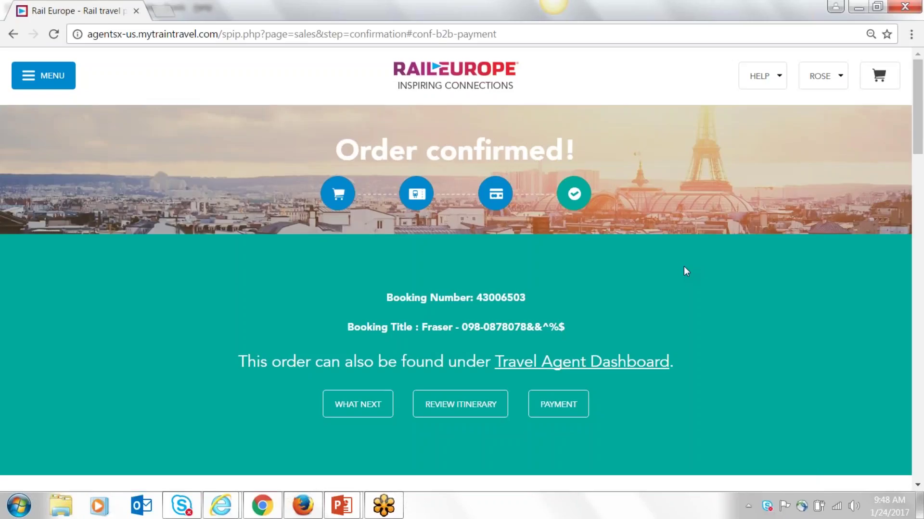
Step: Open My Bookings from the agent menu and expand the newest booking
{"action": "left_click", "coordinate": [841, 79]}
{"action": "left_click", "coordinate": [768, 348]}
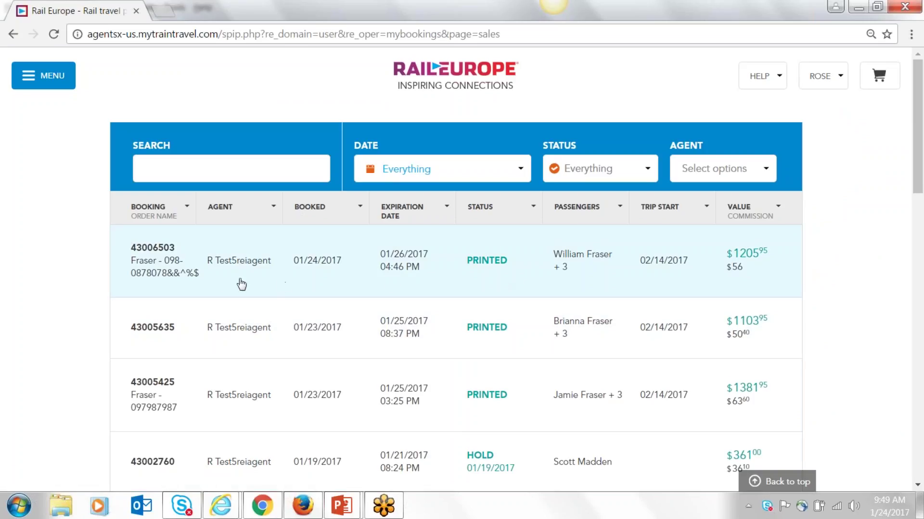
{"action": "left_click", "coordinate": [399, 288]}
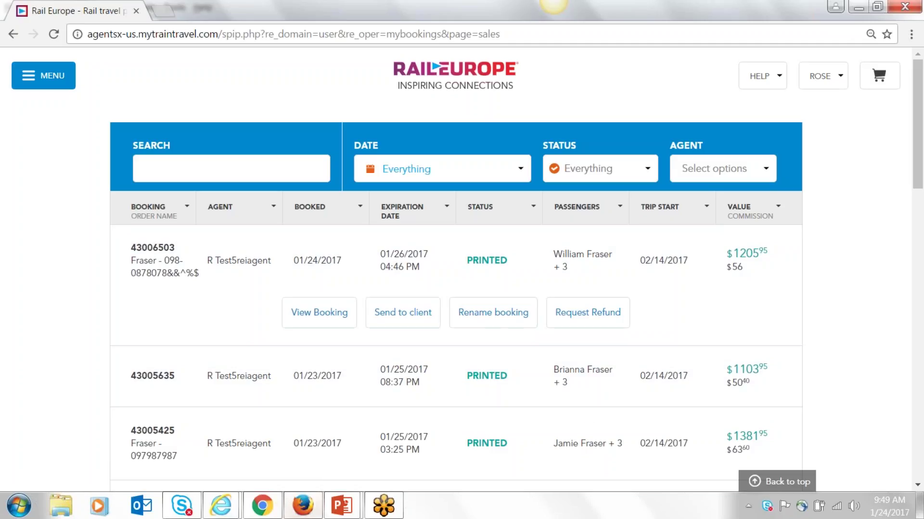
Step: In Firefox, open My Bookings, expand the first booking, then return to the home page
{"action": "left_click", "coordinate": [303, 506]}
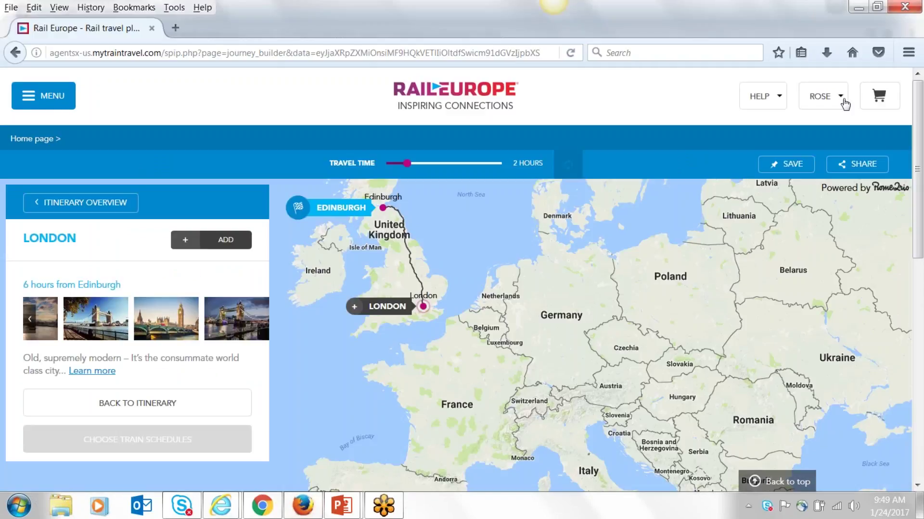
{"action": "left_click", "coordinate": [841, 100]}
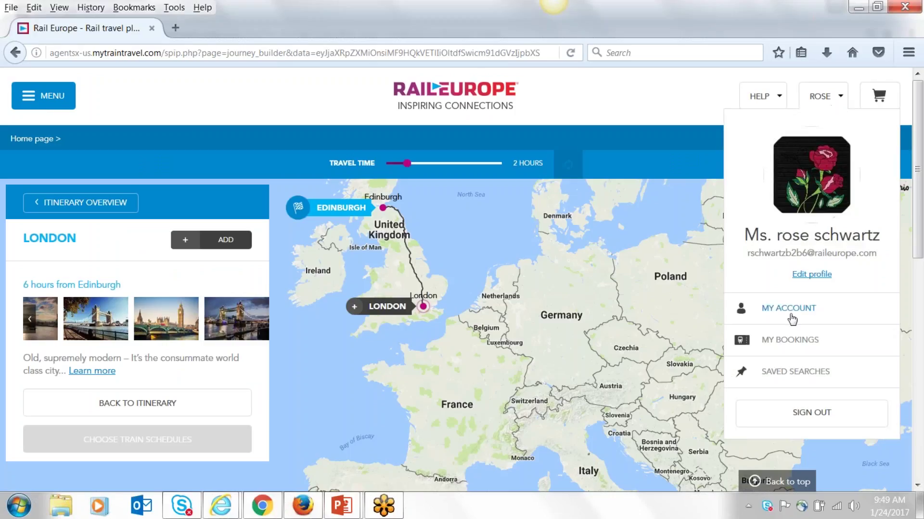
{"action": "left_click", "coordinate": [771, 340]}
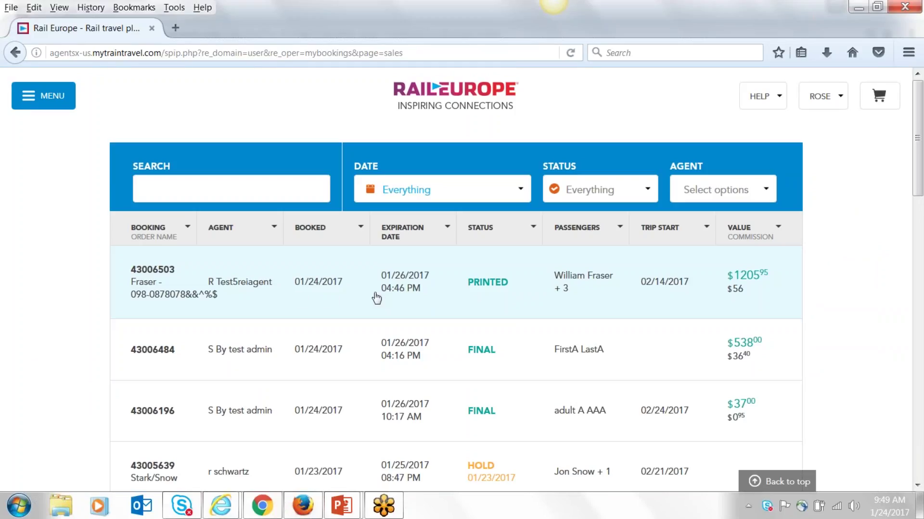
{"action": "left_click", "coordinate": [452, 302]}
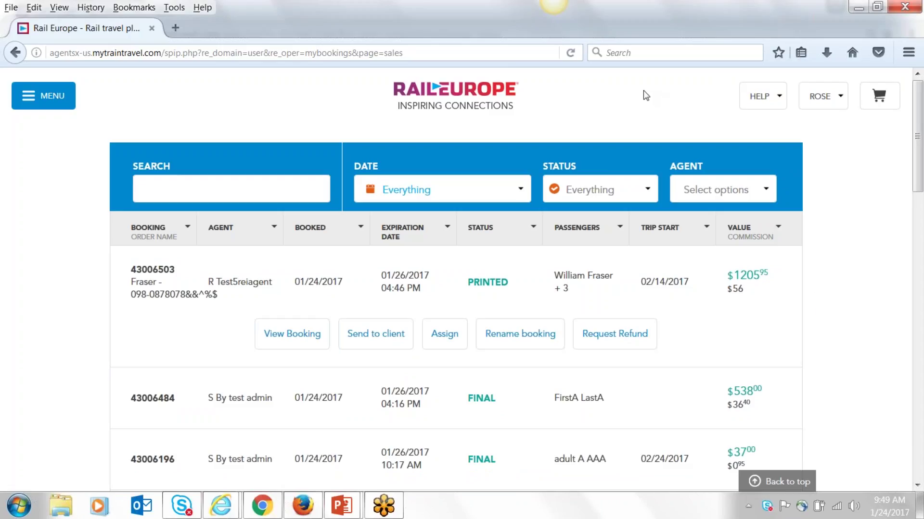
{"action": "left_click", "coordinate": [473, 98]}
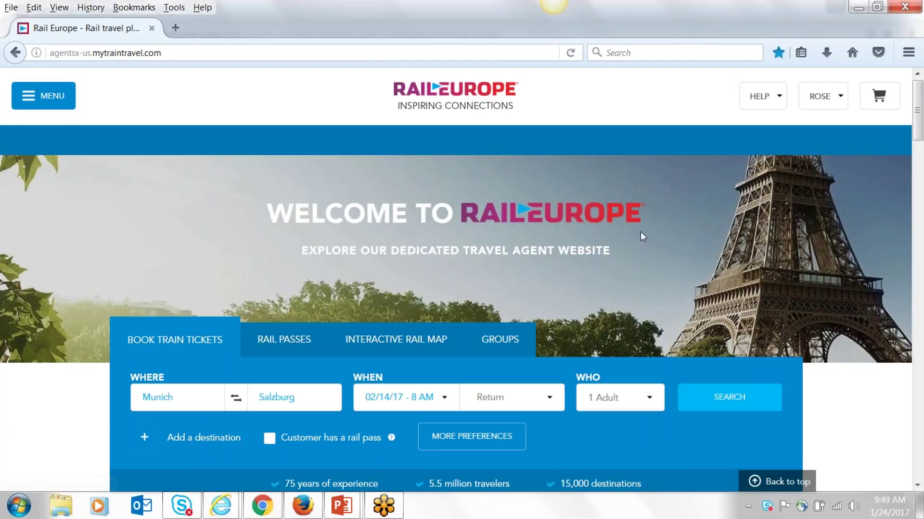
Step: Switch the search panel to Rail Passes and open View All Rail Passes
{"action": "scroll", "coordinate": [632, 230], "scroll_direction": "down", "scroll_amount": 3}
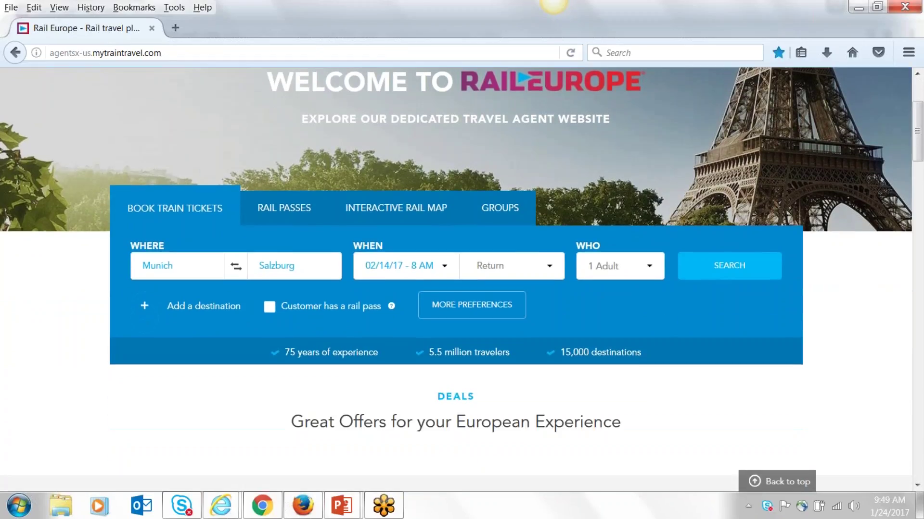
{"action": "left_click", "coordinate": [284, 209]}
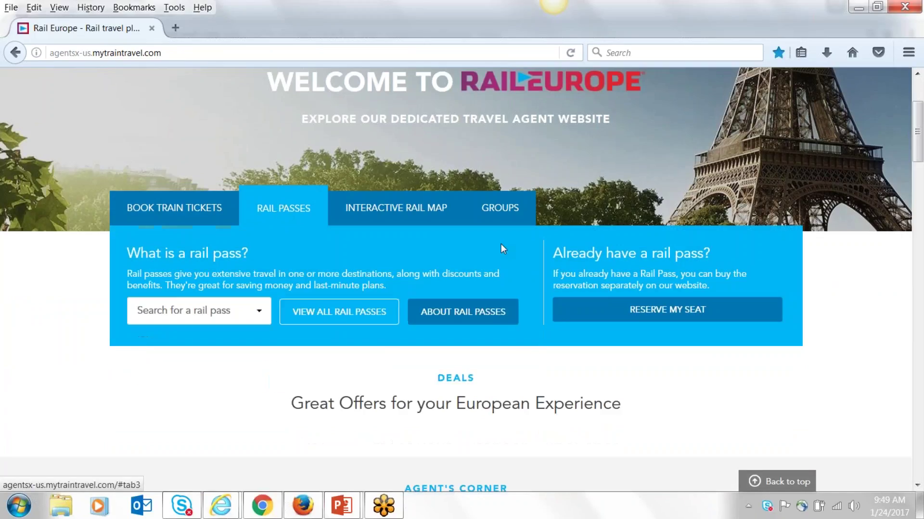
{"action": "scroll", "coordinate": [534, 257], "scroll_direction": "down", "scroll_amount": 2}
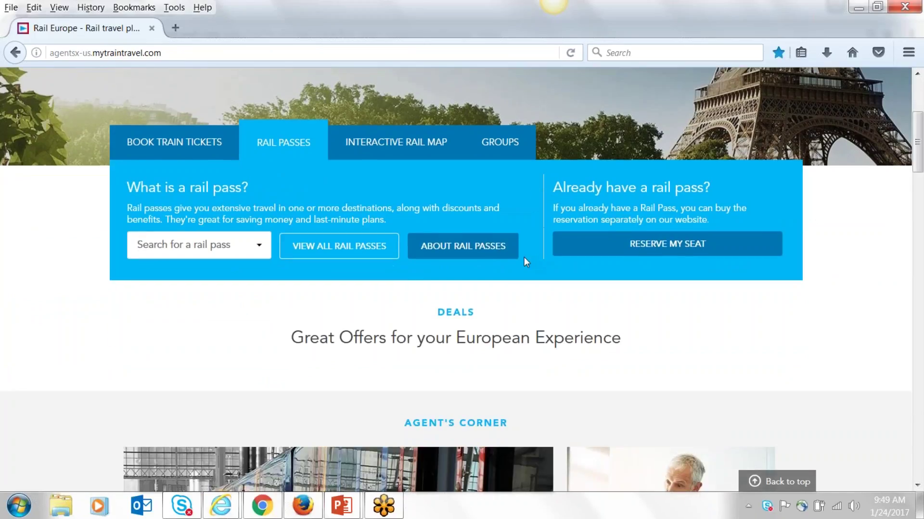
{"action": "left_click", "coordinate": [260, 250]}
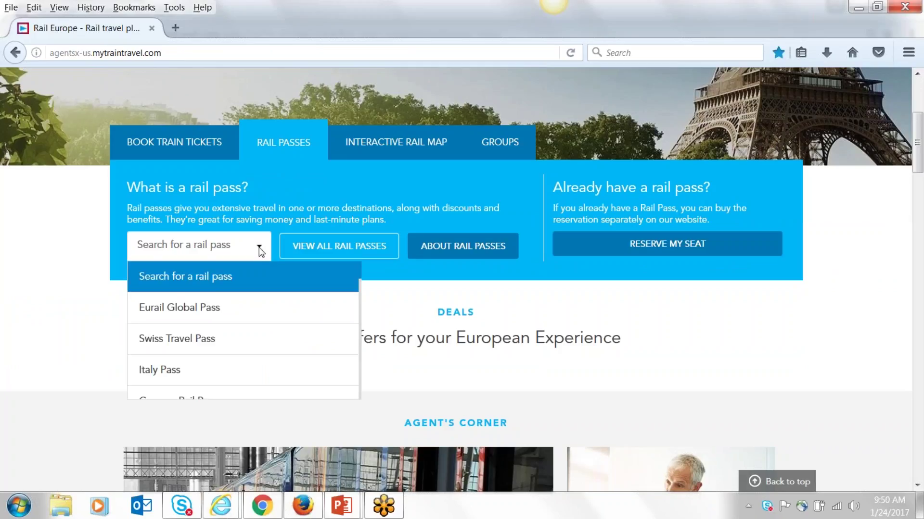
{"action": "left_click", "coordinate": [323, 249]}
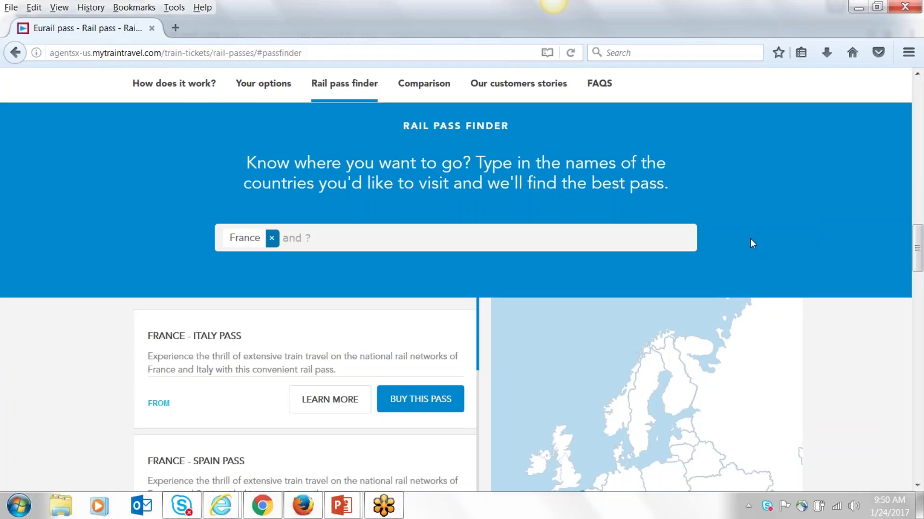
Step: Pick France, Germany, Switzerland and Czech Republic in the Rail Pass Finder, then open Eurail Global Pass
{"action": "scroll", "coordinate": [812, 233], "scroll_direction": "down", "scroll_amount": 2}
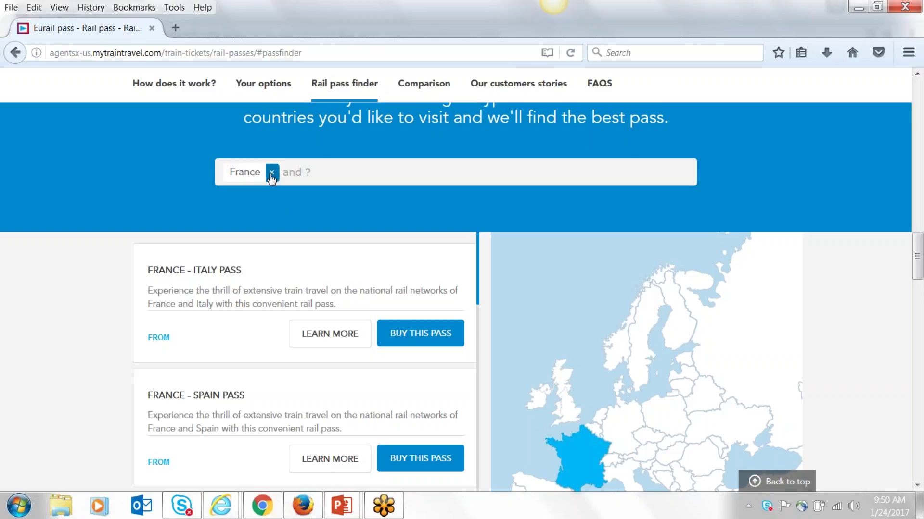
{"action": "scroll", "coordinate": [820, 313], "scroll_direction": "down", "scroll_amount": 2}
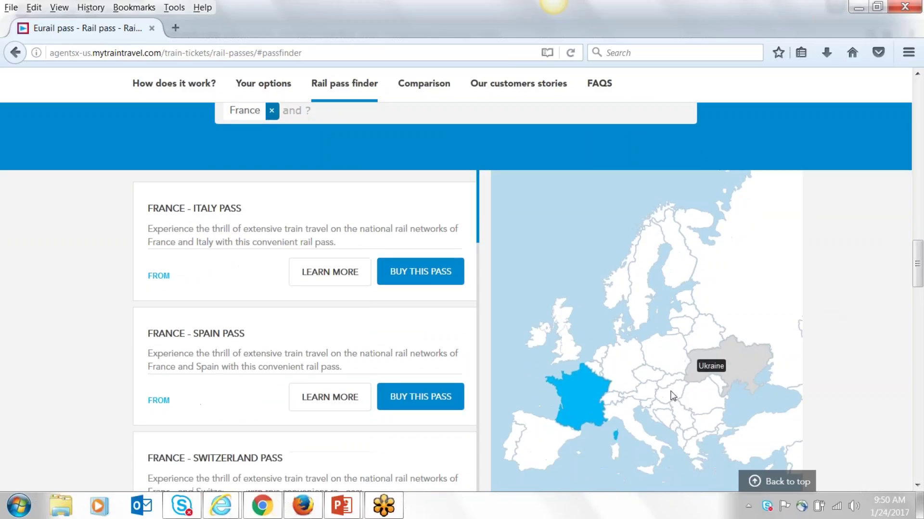
{"action": "left_click", "coordinate": [584, 395]}
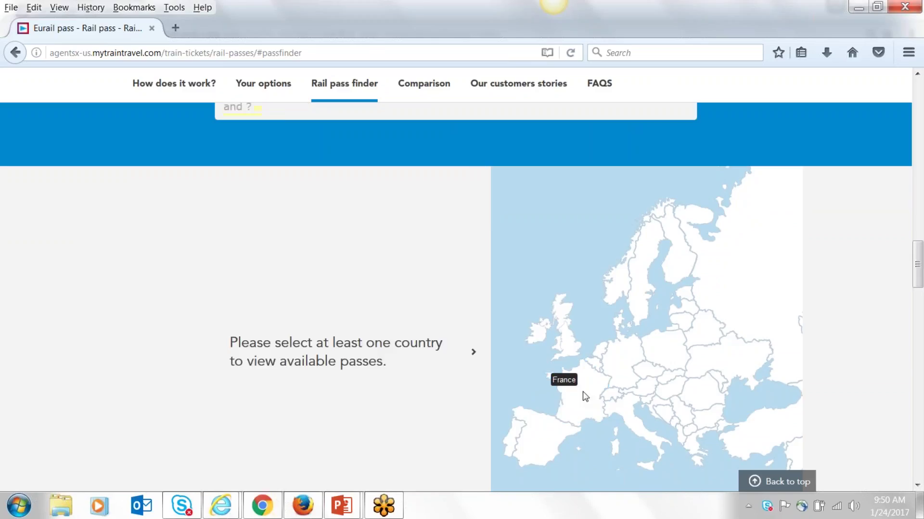
{"action": "left_click", "coordinate": [582, 392]}
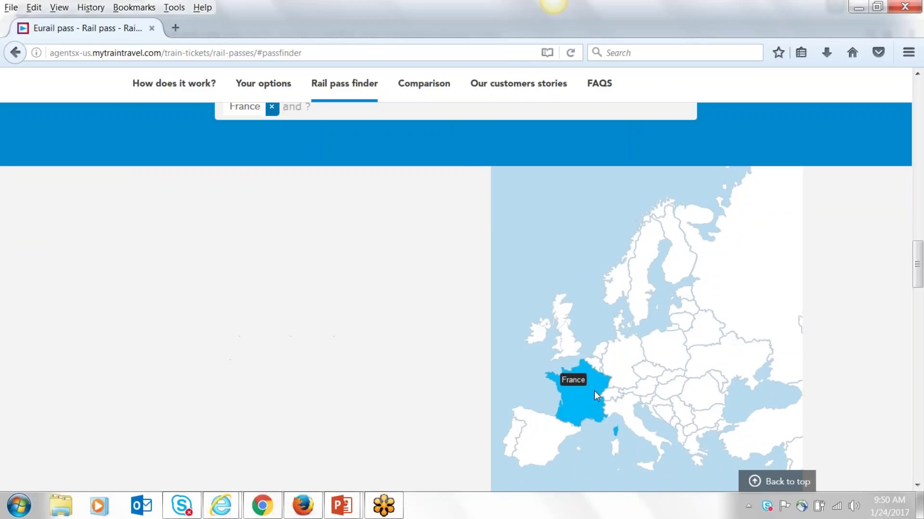
{"action": "left_click", "coordinate": [623, 370]}
{"action": "left_click", "coordinate": [618, 395]}
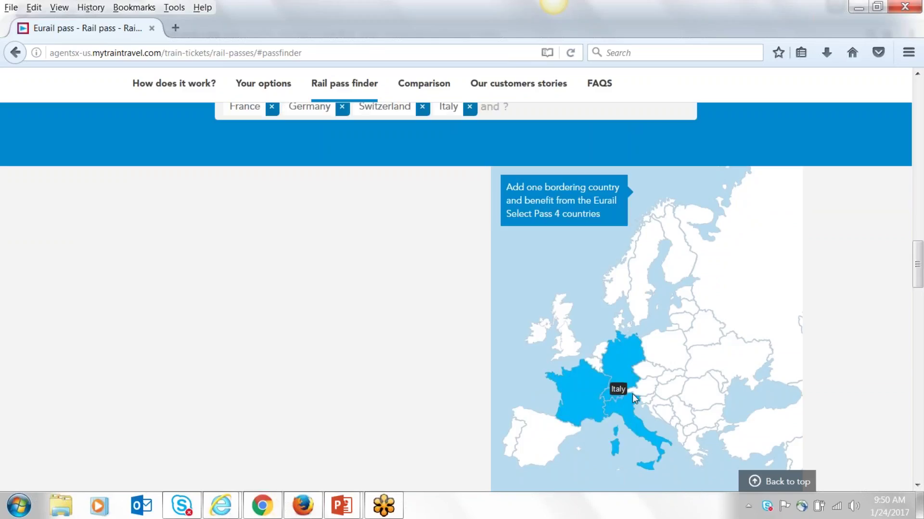
{"action": "left_click", "coordinate": [630, 413]}
{"action": "left_click", "coordinate": [630, 409]}
{"action": "left_click", "coordinate": [633, 391]}
{"action": "left_click", "coordinate": [644, 382]}
{"action": "left_click", "coordinate": [643, 384]}
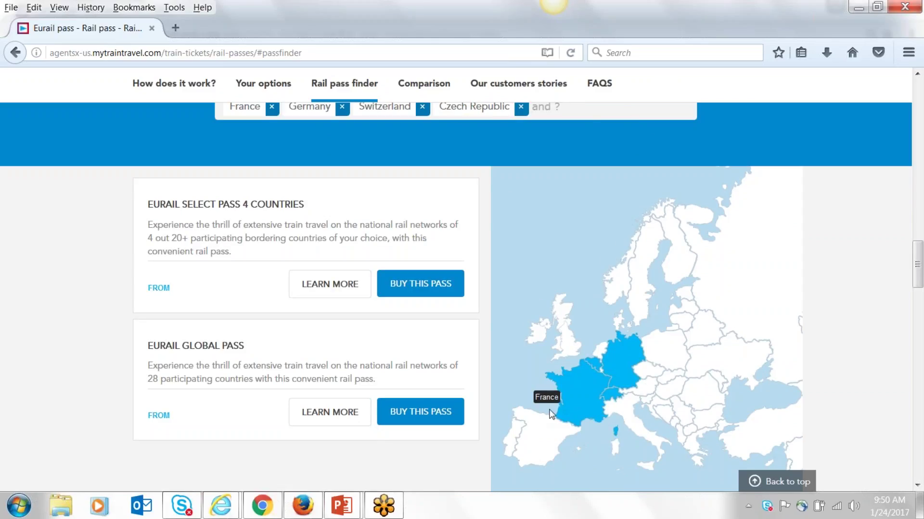
{"action": "left_click", "coordinate": [408, 416]}
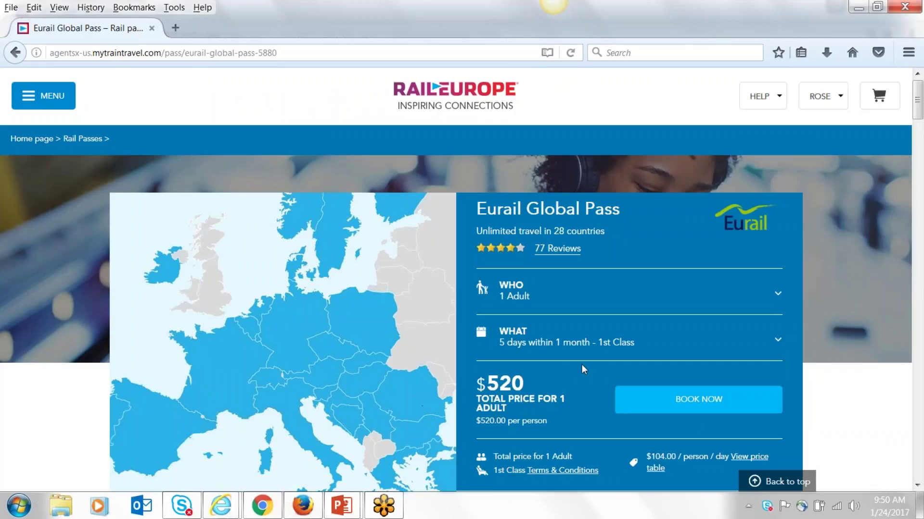
Step: Set the pass travellers to 2 Adults with the travel-together discount
{"action": "left_click", "coordinate": [776, 296]}
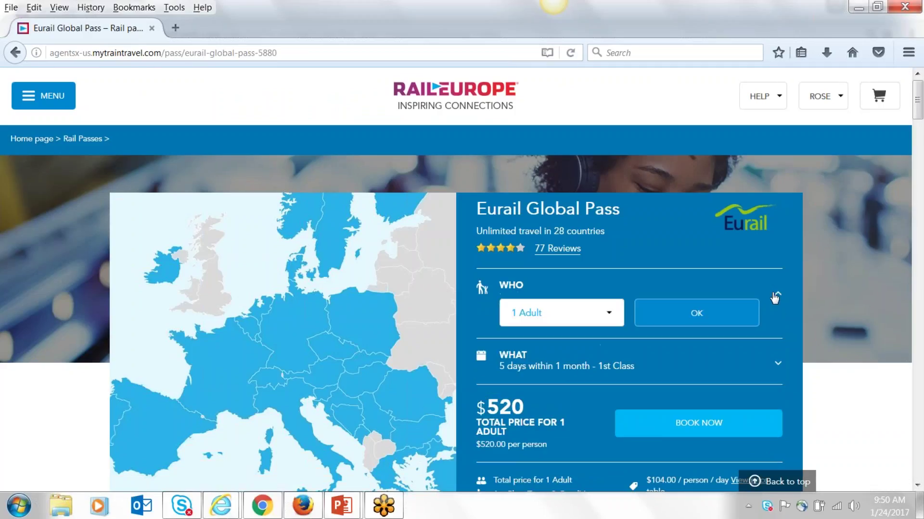
{"action": "left_click", "coordinate": [610, 314]}
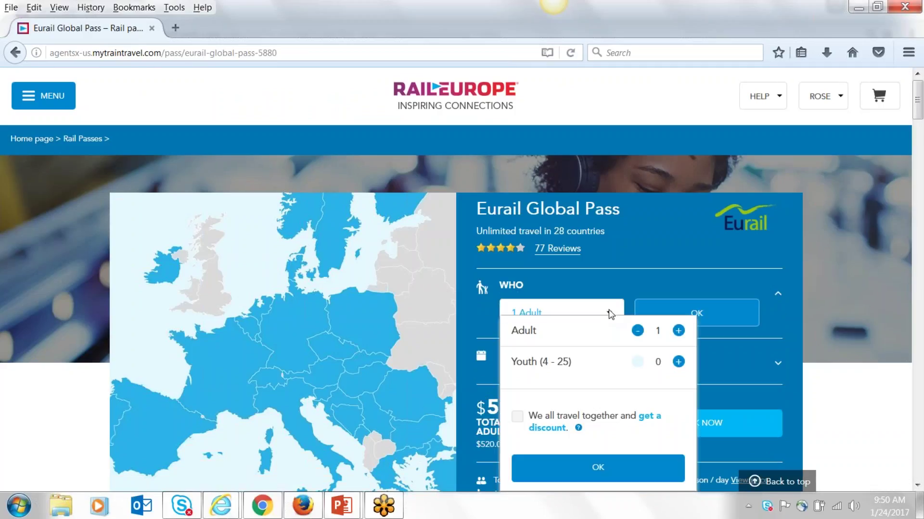
{"action": "left_click", "coordinate": [678, 331]}
{"action": "scroll", "coordinate": [788, 351], "scroll_direction": "down", "scroll_amount": 2}
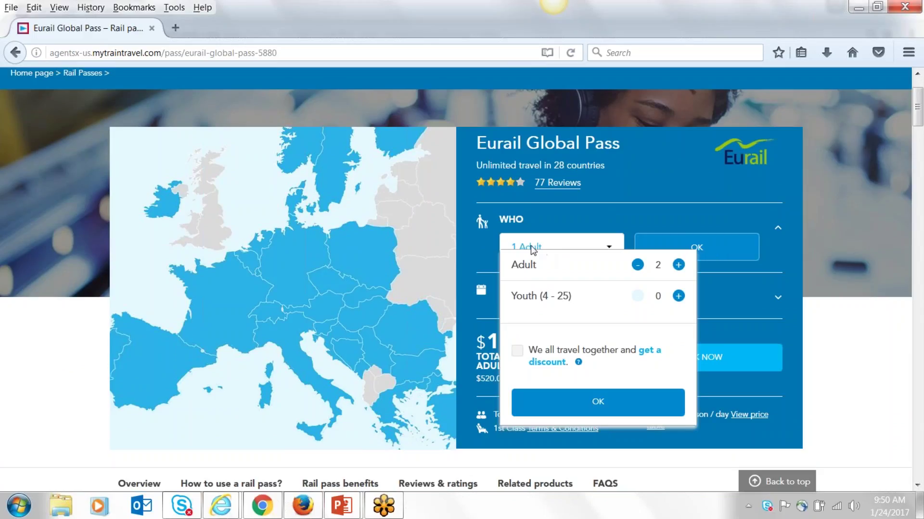
{"action": "left_click", "coordinate": [518, 352]}
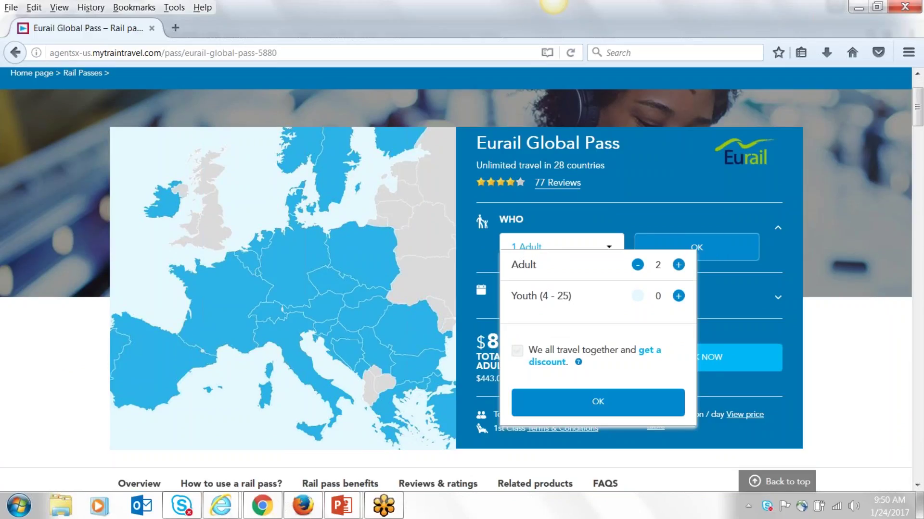
{"action": "left_click", "coordinate": [597, 406]}
{"action": "left_click", "coordinate": [689, 258]}
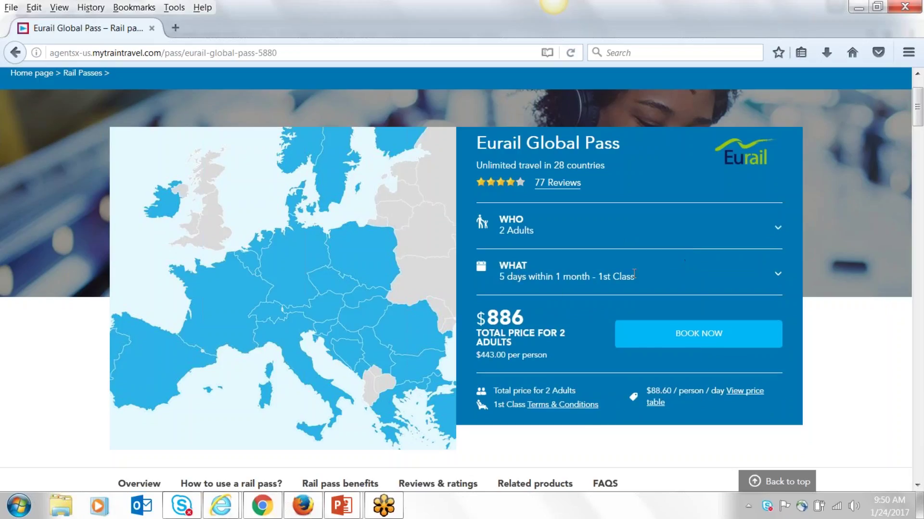
Step: Change the pass duration to 15 days within 2 months and book it for $1,744
{"action": "left_click", "coordinate": [779, 279]}
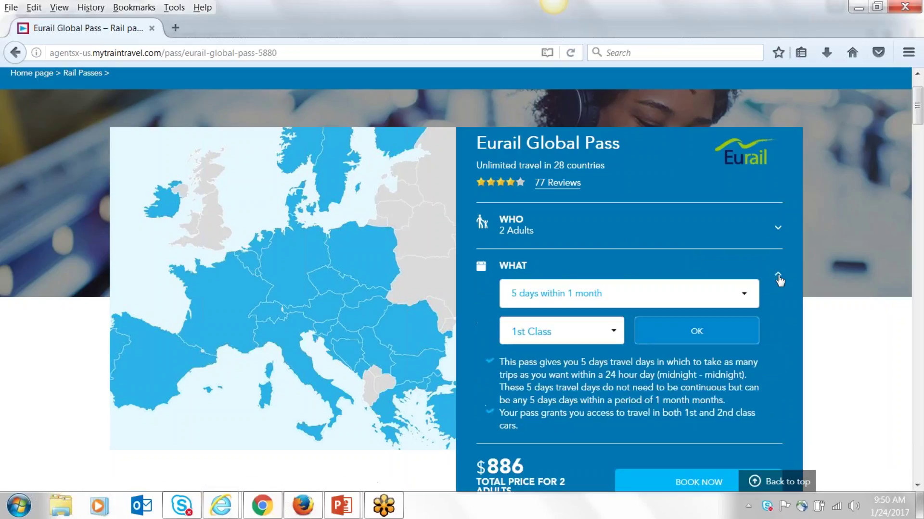
{"action": "left_click", "coordinate": [743, 294]}
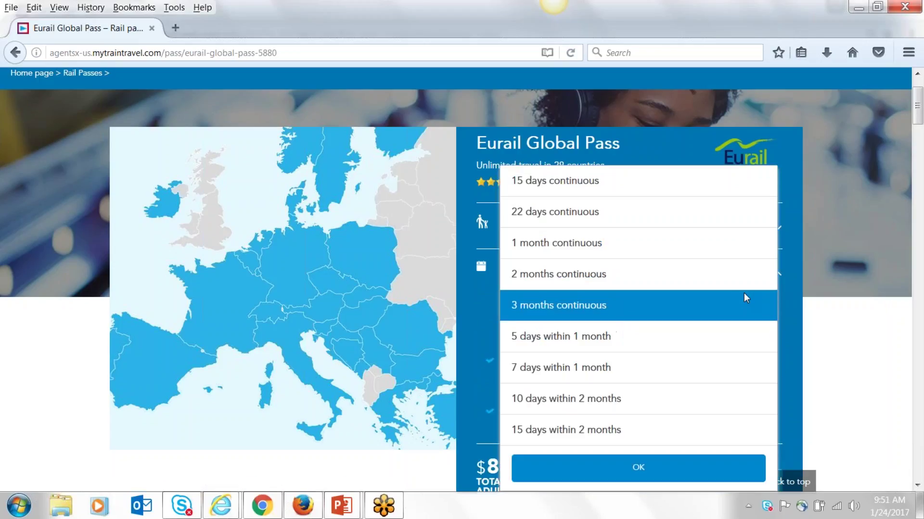
{"action": "left_click", "coordinate": [628, 431]}
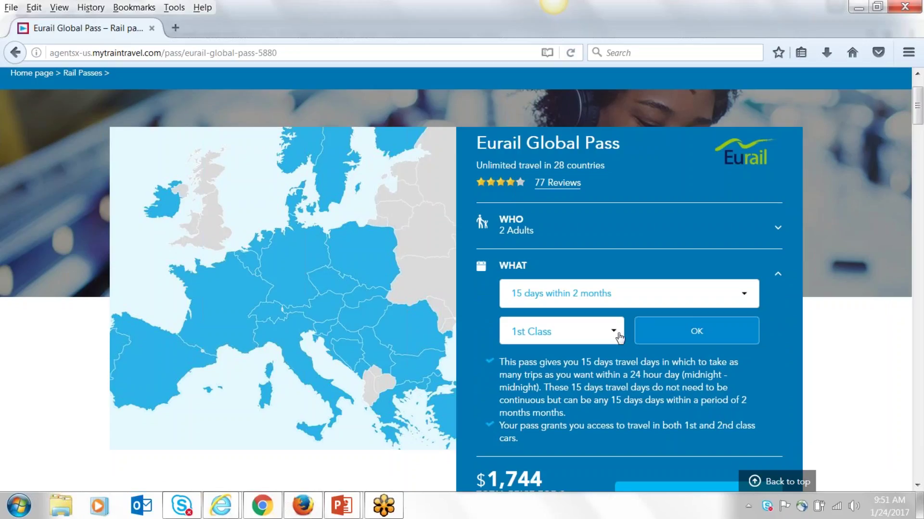
{"action": "left_click", "coordinate": [707, 336]}
{"action": "scroll", "coordinate": [813, 336], "scroll_direction": "down", "scroll_amount": 2}
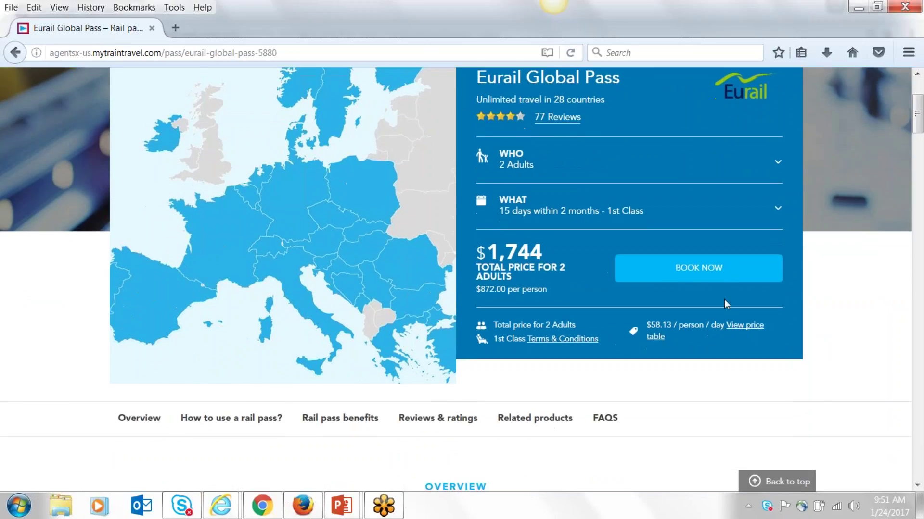
{"action": "left_click", "coordinate": [683, 268]}
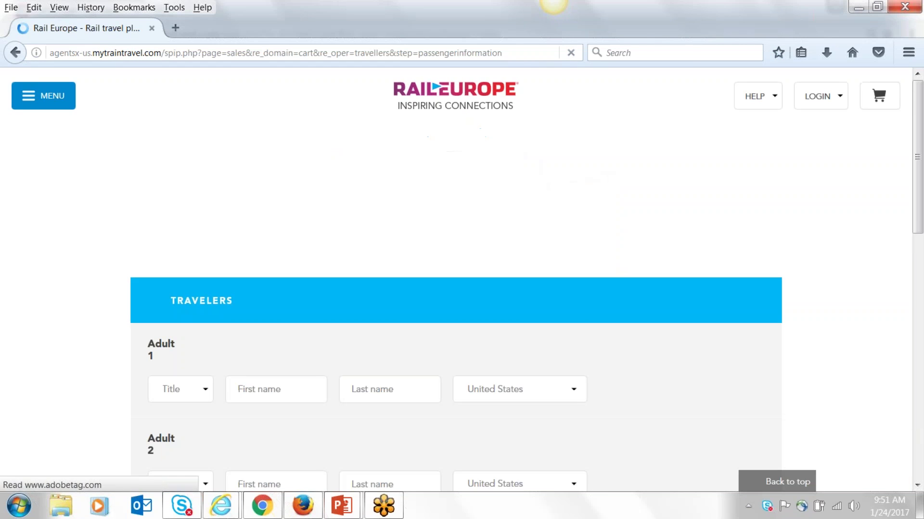
Step: Give Adult 1 the title Mr. and enter the traveller's first and last name
{"action": "scroll", "coordinate": [729, 223], "scroll_direction": "down", "scroll_amount": 3}
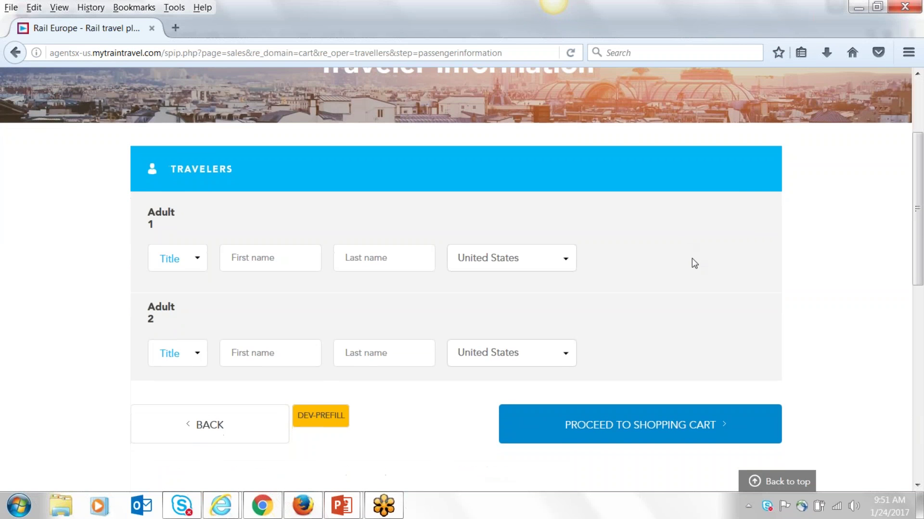
{"action": "left_click", "coordinate": [201, 259]}
{"action": "left_click", "coordinate": [180, 313]}
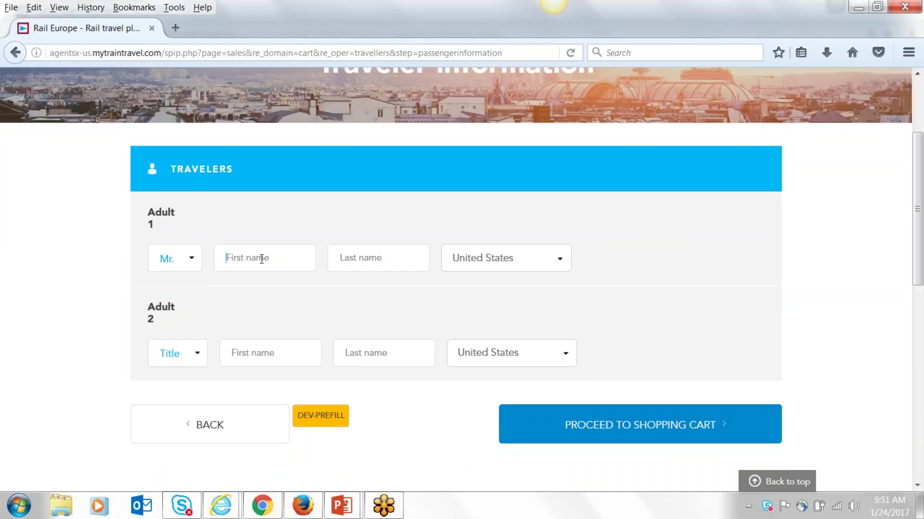
{"action": "type", "text": "jon"}
{"action": "key", "text": "BackSpace"}
{"action": "type", "text": "n"}
{"action": "left_click_drag", "start_coordinate": [253, 260], "coordinate": [217, 251]}
{"action": "key", "text": "BackSpace"}
{"action": "type", "text": "Jon"}
{"action": "key", "text": "Tab"}
{"action": "type", "text": "S"}
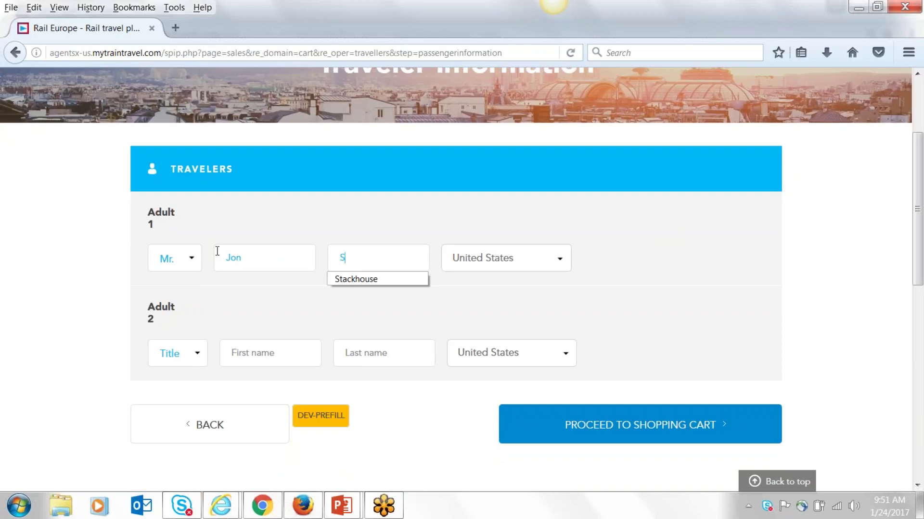
{"action": "type", "text": "now"}
{"action": "key", "text": "Tab"}
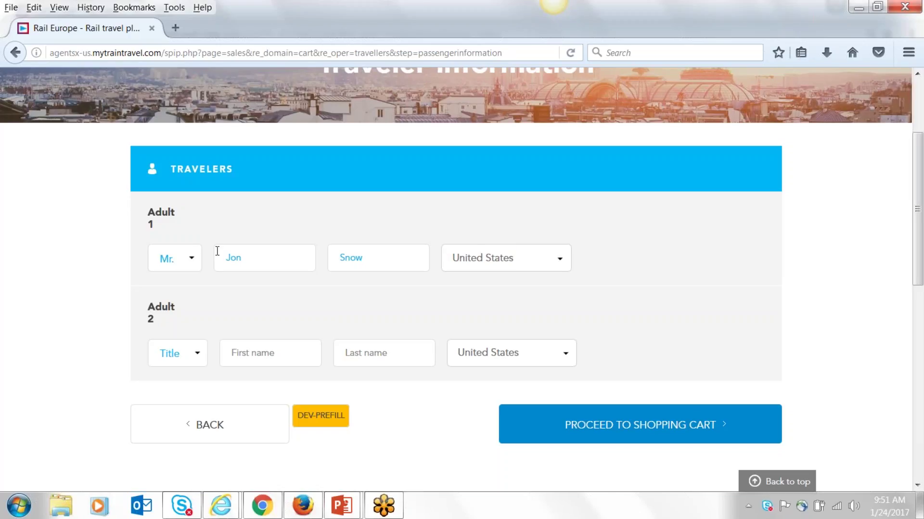
Step: Give Adult 2 the title Ms., enter their first and last name, and proceed to the shopping cart
{"action": "left_click", "coordinate": [200, 355]}
{"action": "left_click", "coordinate": [173, 445]}
{"action": "left_click", "coordinate": [238, 354]}
{"action": "type", "text": "Arya"}
{"action": "key", "text": "Tab"}
{"action": "type", "text": "St"}
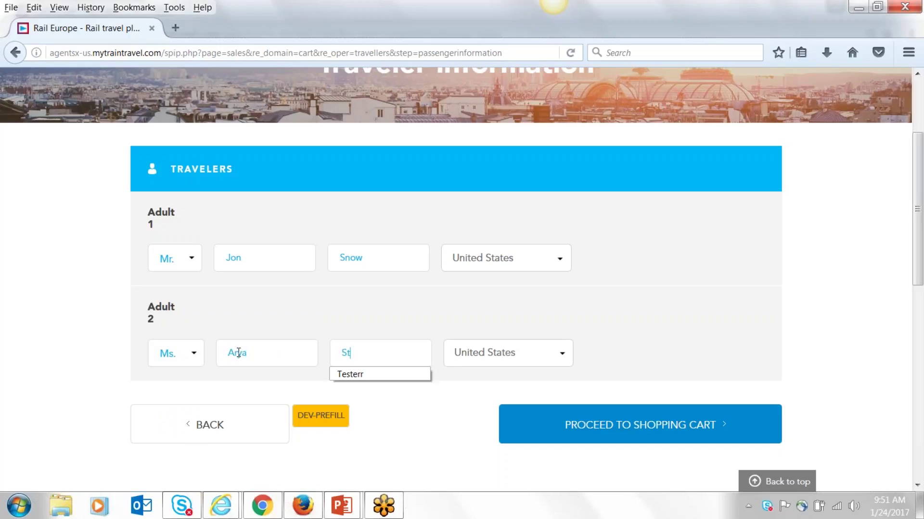
{"action": "type", "text": "artk"}
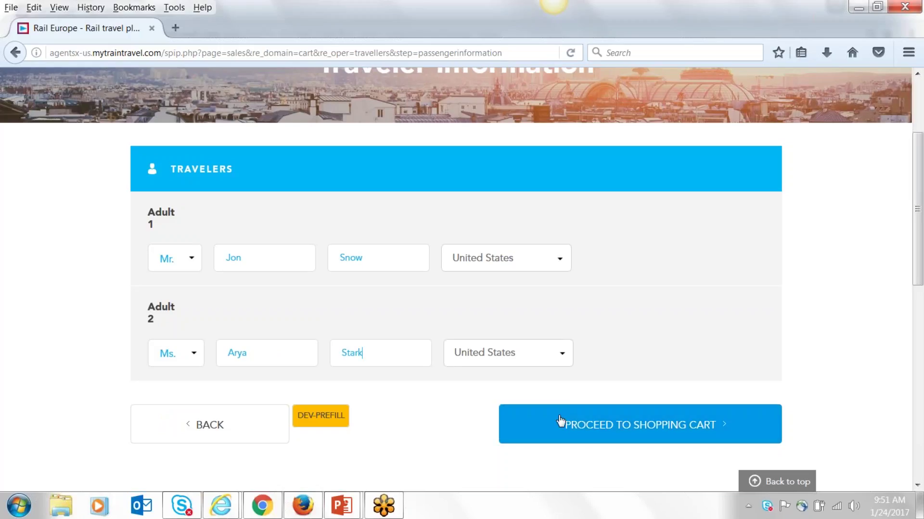
{"action": "left_click", "coordinate": [560, 423]}
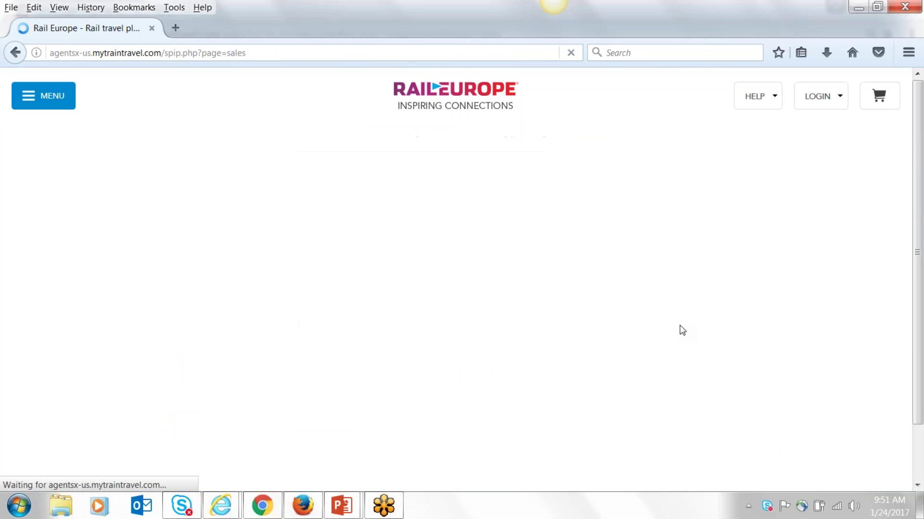
Step: Review the shopping cart holding the rail pass, totalling $1,762
{"action": "scroll", "coordinate": [778, 296], "scroll_direction": "down", "scroll_amount": 15}
{"action": "scroll", "coordinate": [779, 302], "scroll_direction": "down", "scroll_amount": 10}
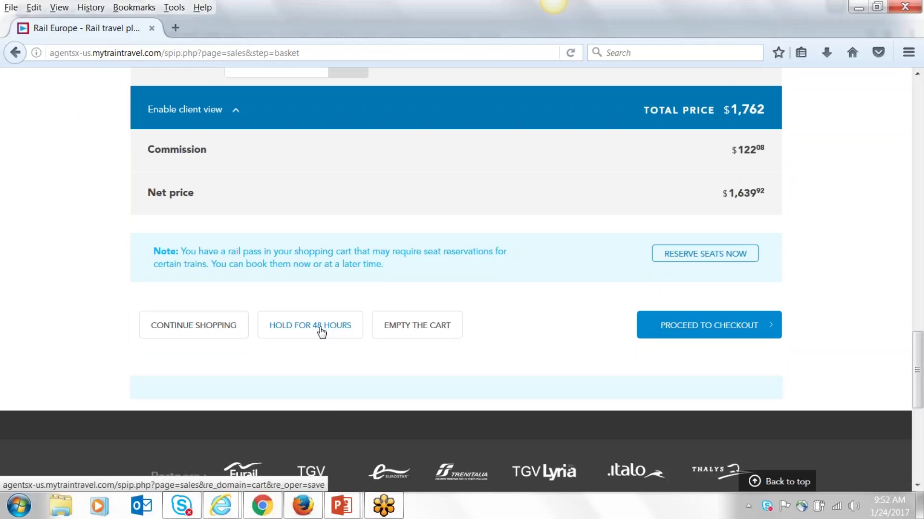
{"action": "scroll", "coordinate": [321, 332], "scroll_direction": "up", "scroll_amount": 5}
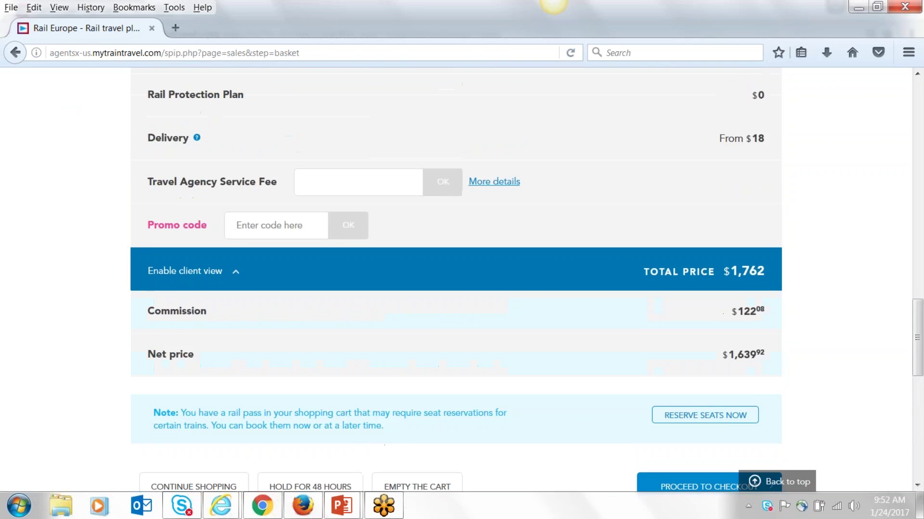
{"action": "scroll", "coordinate": [322, 332], "scroll_direction": "up", "scroll_amount": 3}
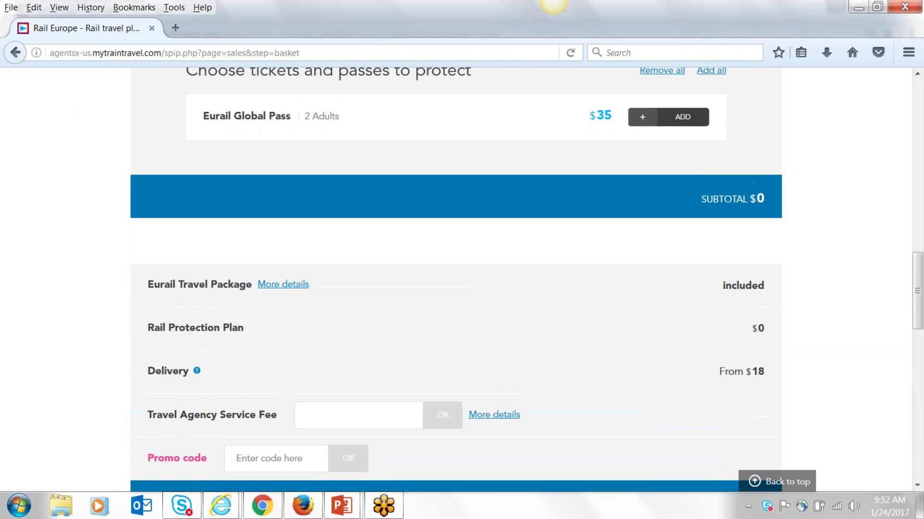
{"action": "scroll", "coordinate": [322, 332], "scroll_direction": "up", "scroll_amount": 5}
{"action": "scroll", "coordinate": [322, 332], "scroll_direction": "down", "scroll_amount": 4}
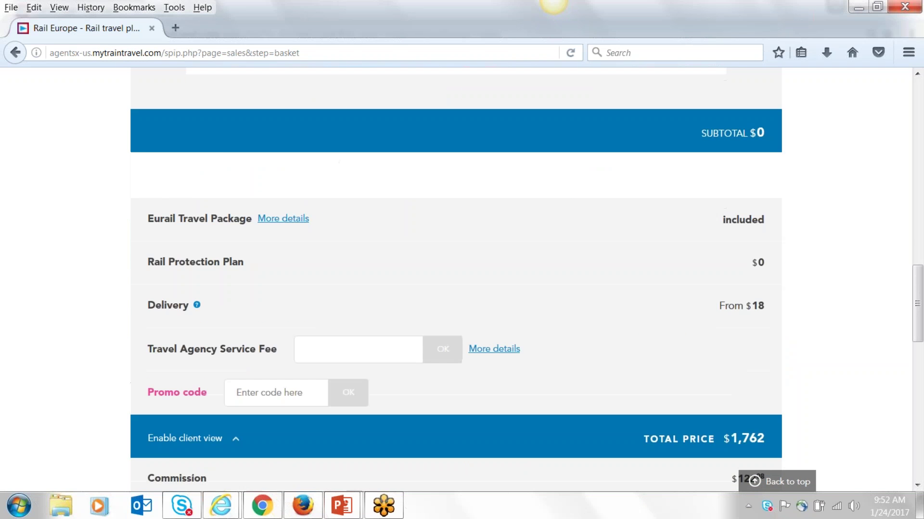
{"action": "scroll", "coordinate": [484, 379], "scroll_direction": "down", "scroll_amount": 10}
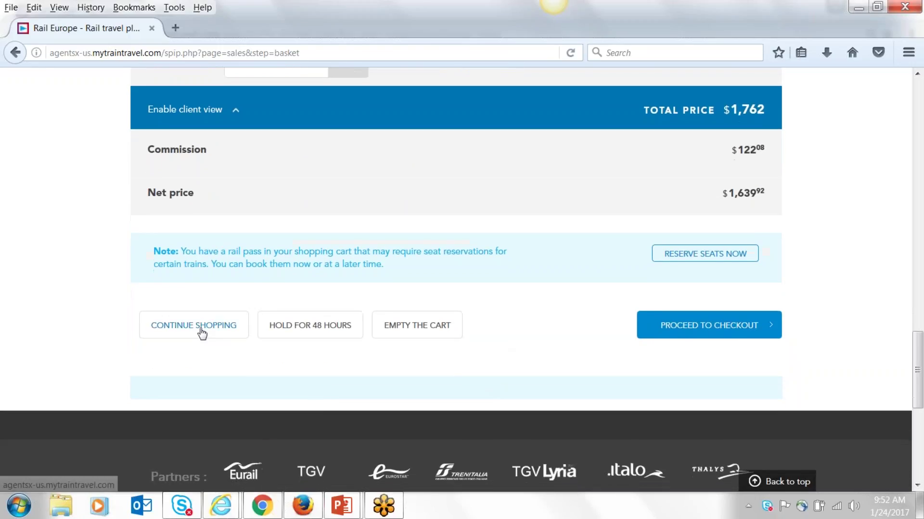
Step: Continue shopping and set the Munich–Salzburg departure date to 02/21/17
{"action": "left_click", "coordinate": [202, 332]}
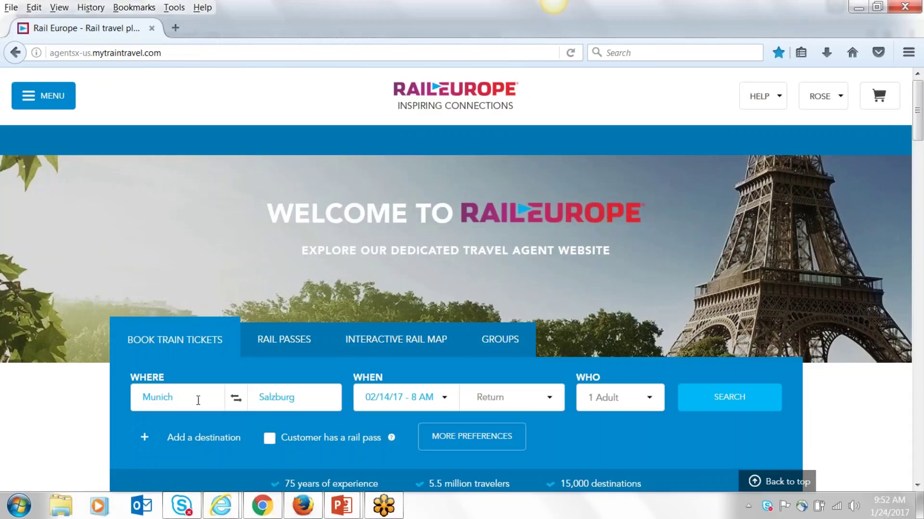
{"action": "left_click", "coordinate": [444, 397]}
{"action": "left_click", "coordinate": [436, 321]}
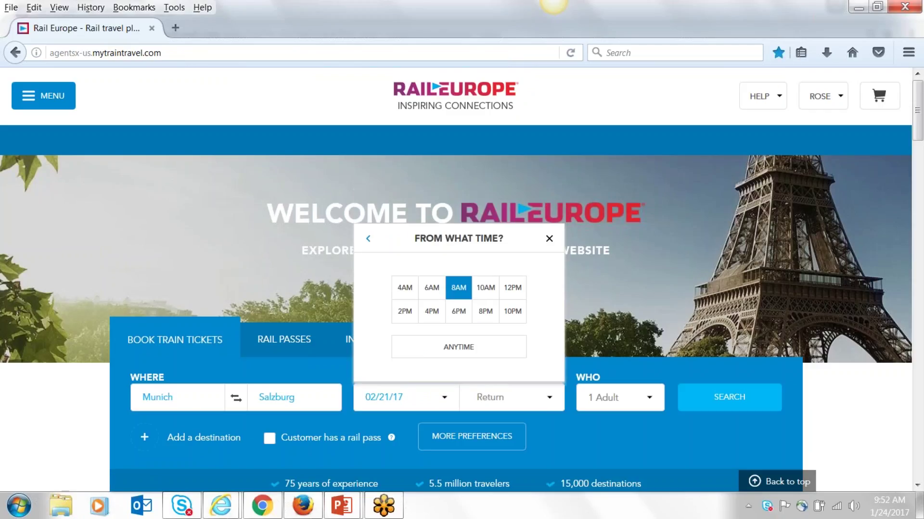
Step: Set the departure time to 10AM and travellers to 2 adults, then search Munich–Salzburg trains
{"action": "left_click", "coordinate": [493, 293]}
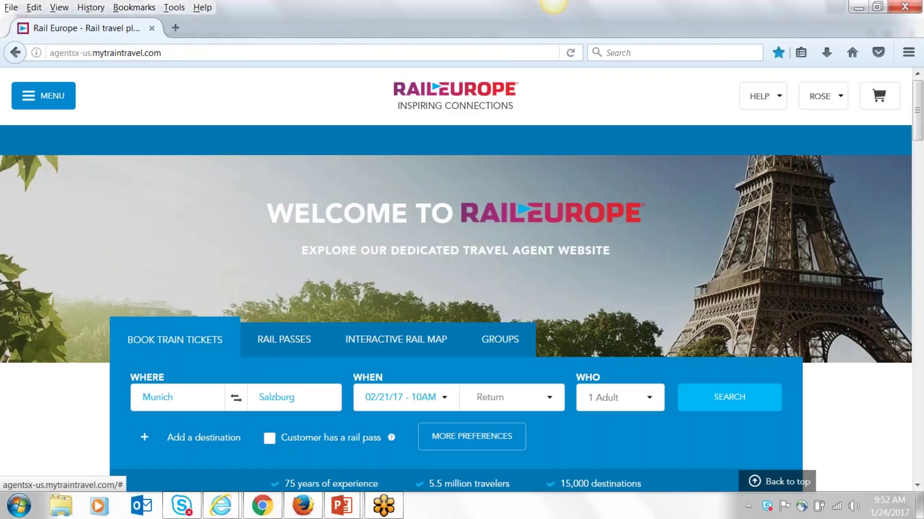
{"action": "left_click", "coordinate": [653, 399]}
{"action": "left_click", "coordinate": [755, 356]}
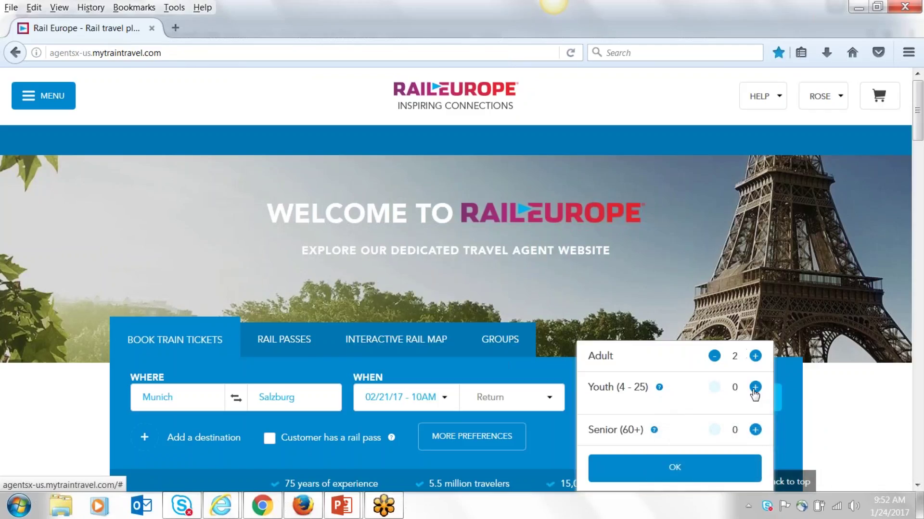
{"action": "left_click", "coordinate": [693, 482]}
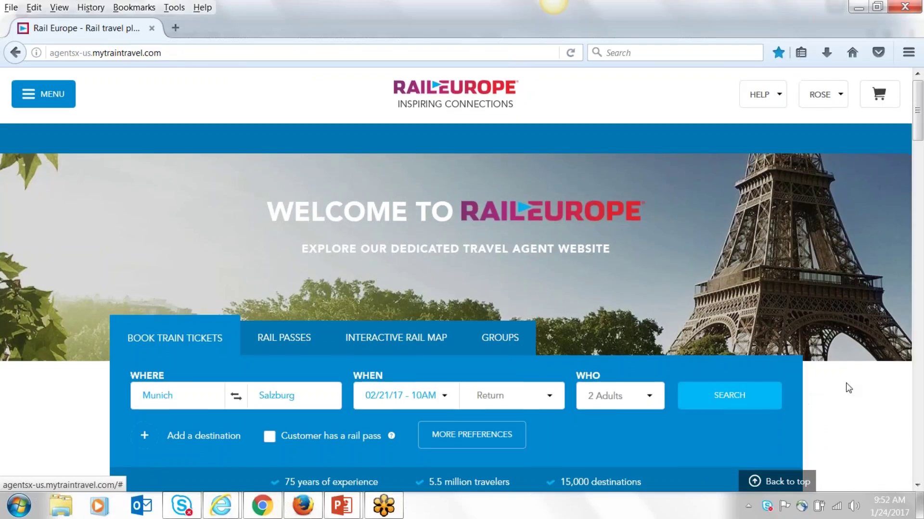
{"action": "scroll", "coordinate": [849, 388], "scroll_direction": "down", "scroll_amount": 1}
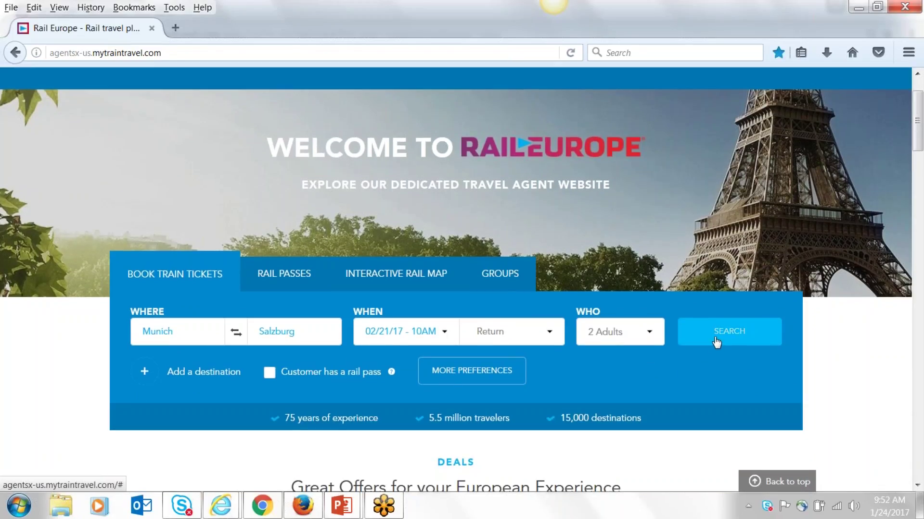
{"action": "left_click", "coordinate": [716, 339]}
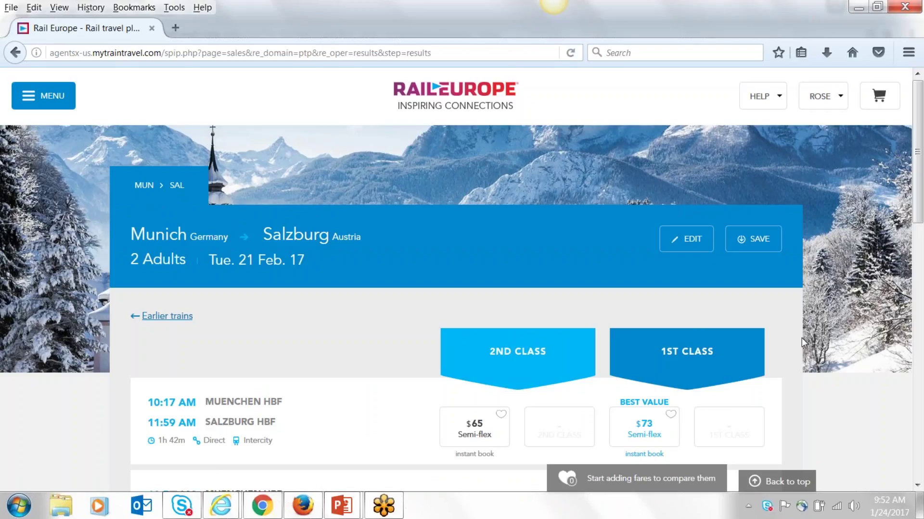
Step: Go back, mark that the customer has a rail pass, and search again for pass-holder fares
{"action": "left_click", "coordinate": [19, 57]}
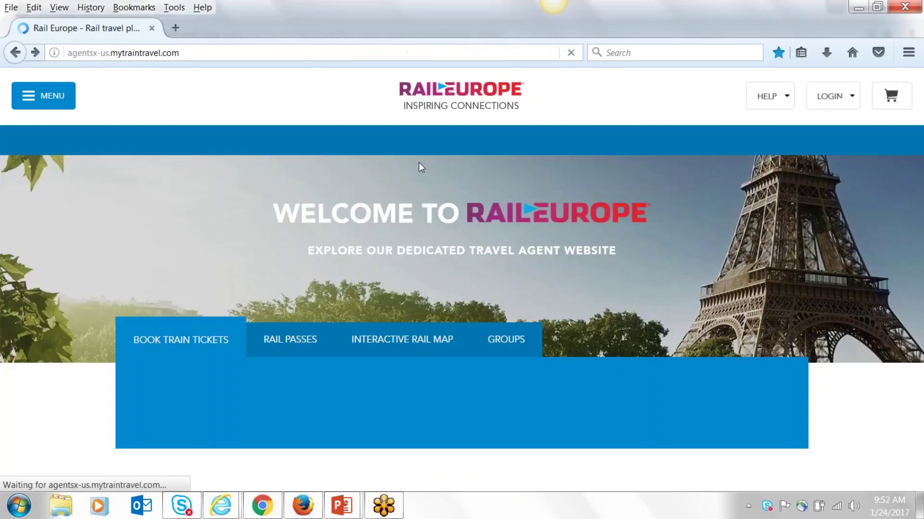
{"action": "scroll", "coordinate": [608, 293], "scroll_direction": "down", "scroll_amount": 2}
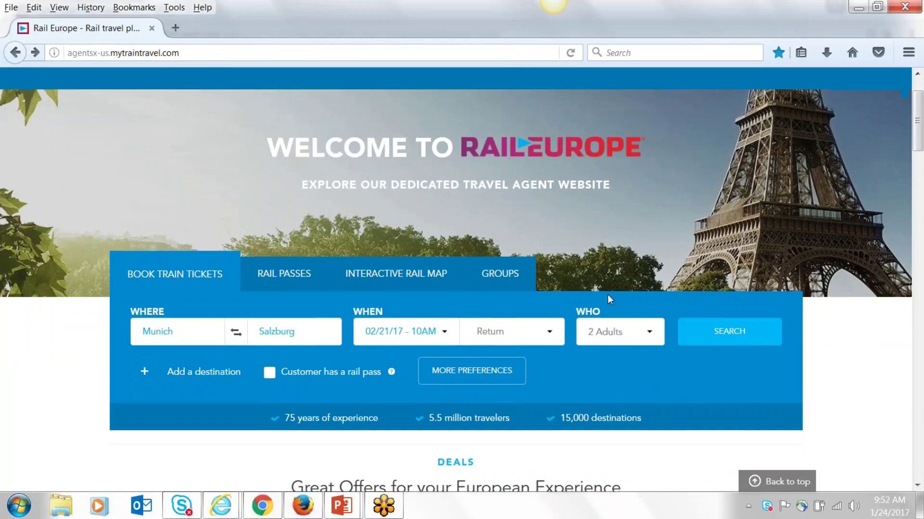
{"action": "left_click", "coordinate": [269, 374]}
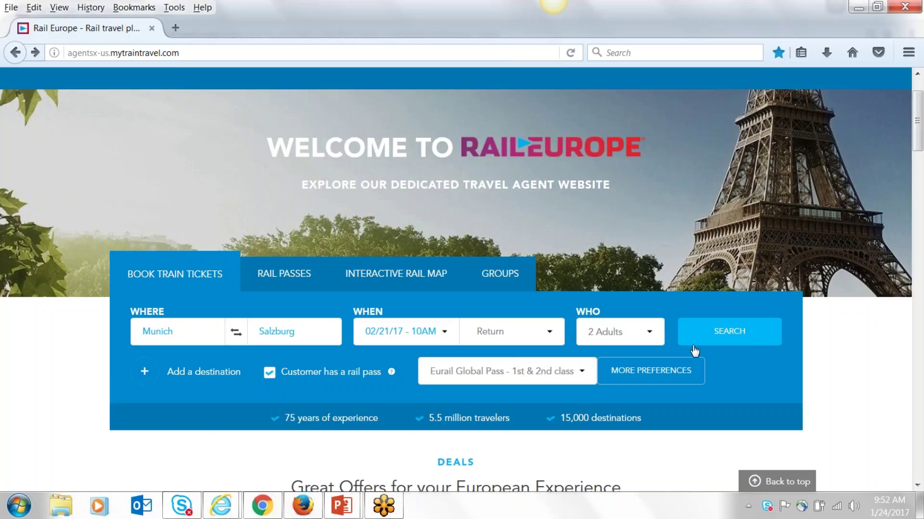
{"action": "left_click", "coordinate": [717, 337]}
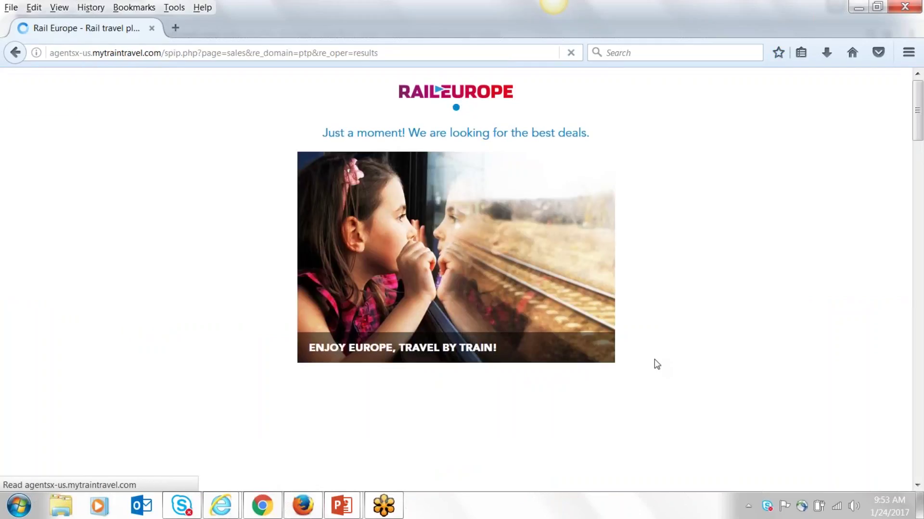
Step: Choose the $24 1st-class fare on the 11:30 AM train and proceed to the cart
{"action": "scroll", "coordinate": [856, 359], "scroll_direction": "down", "scroll_amount": 2}
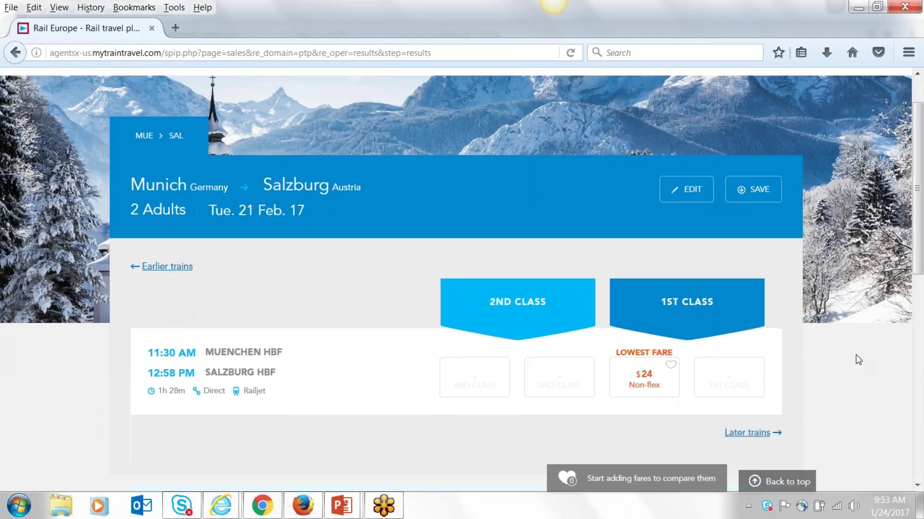
{"action": "left_click", "coordinate": [642, 372]}
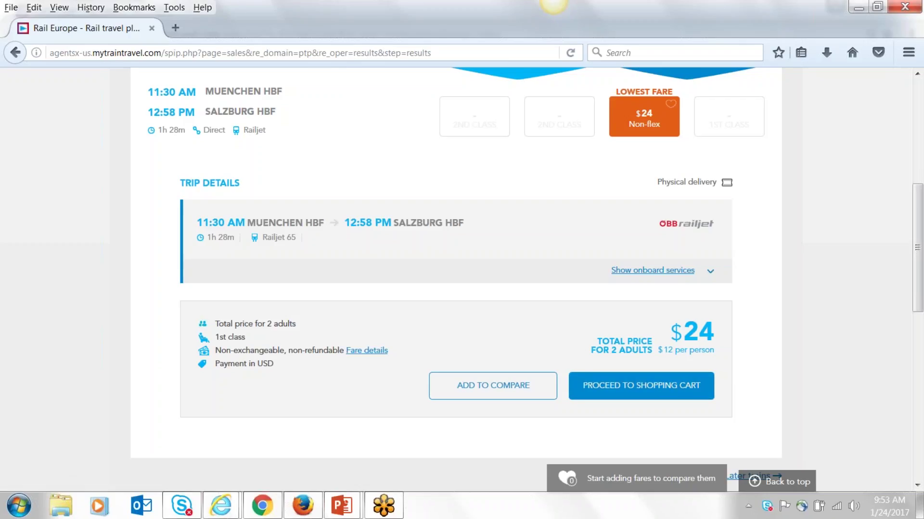
{"action": "left_click", "coordinate": [632, 396]}
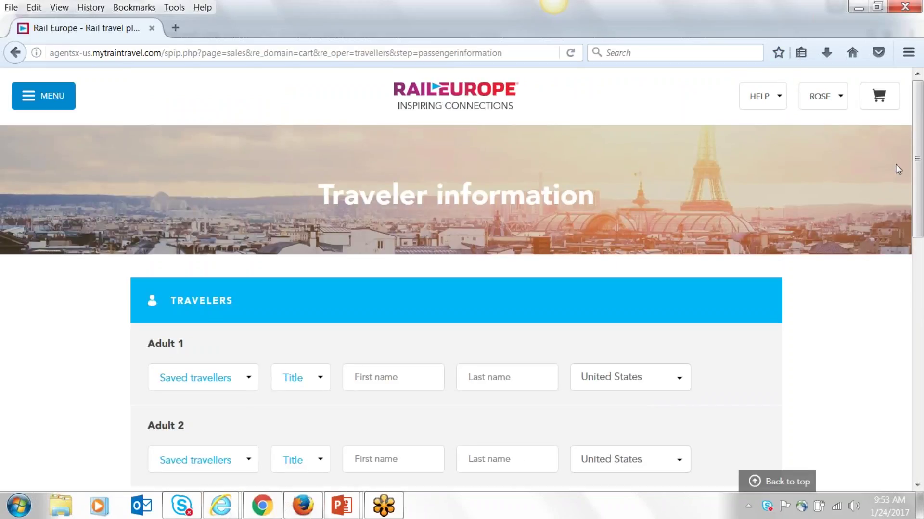
Step: Fill both adults from saved travellers and send the $24 Munich–Salzburg ticket to the cart
{"action": "left_click", "coordinate": [911, 155]}
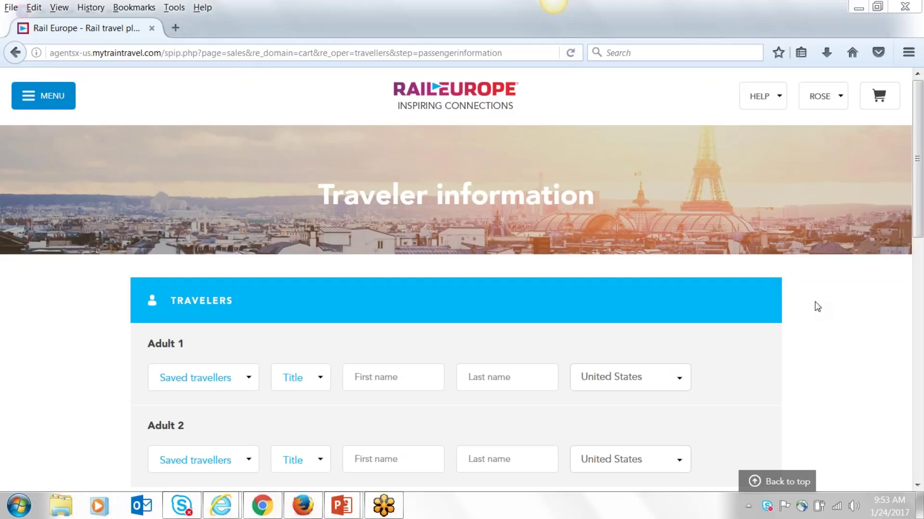
{"action": "scroll", "coordinate": [812, 302], "scroll_direction": "down", "scroll_amount": 3}
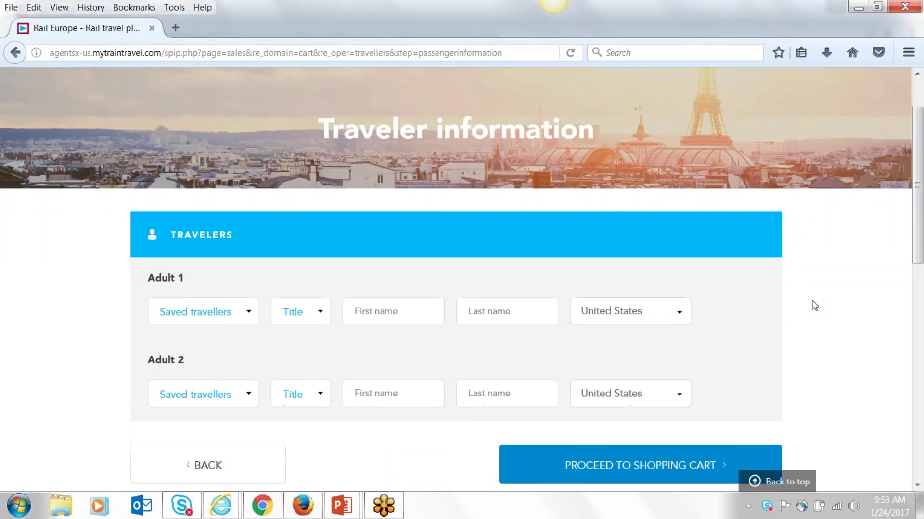
{"action": "left_click", "coordinate": [249, 314]}
{"action": "left_click", "coordinate": [224, 371]}
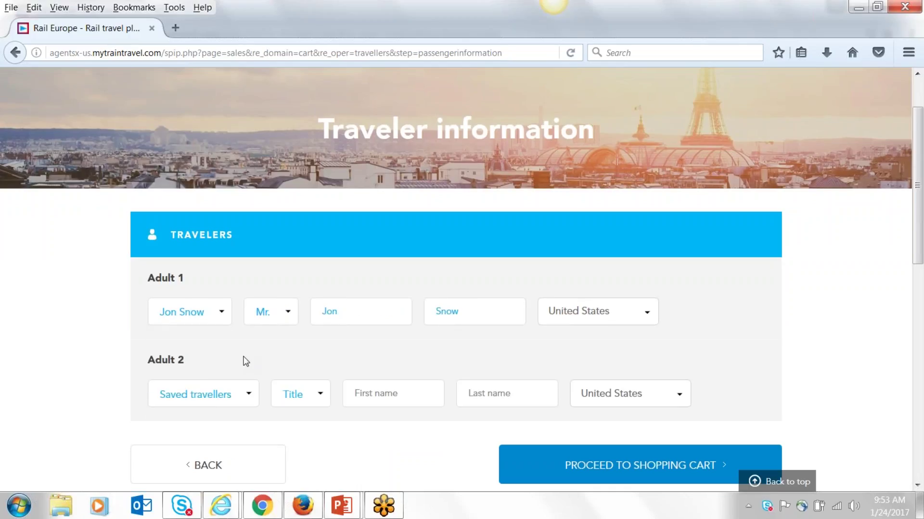
{"action": "left_click", "coordinate": [251, 395]}
{"action": "left_click", "coordinate": [212, 486]}
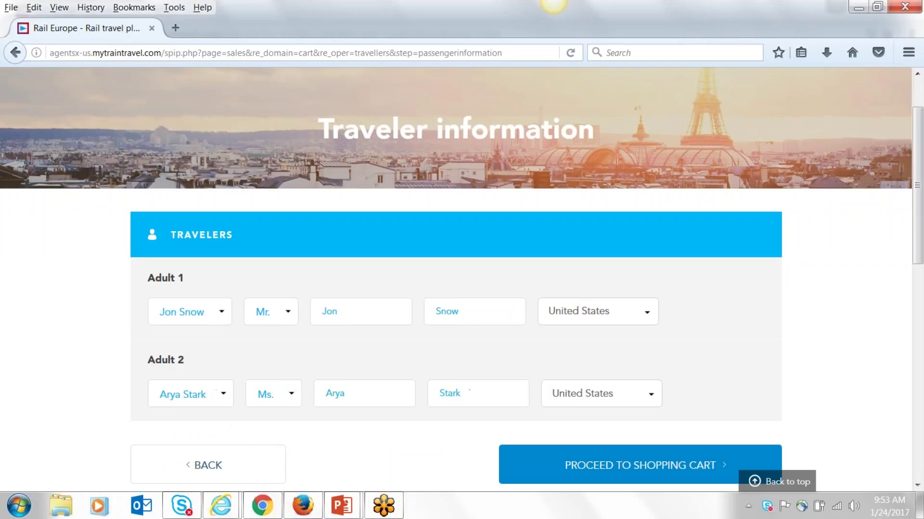
{"action": "scroll", "coordinate": [818, 317], "scroll_direction": "down", "scroll_amount": 3}
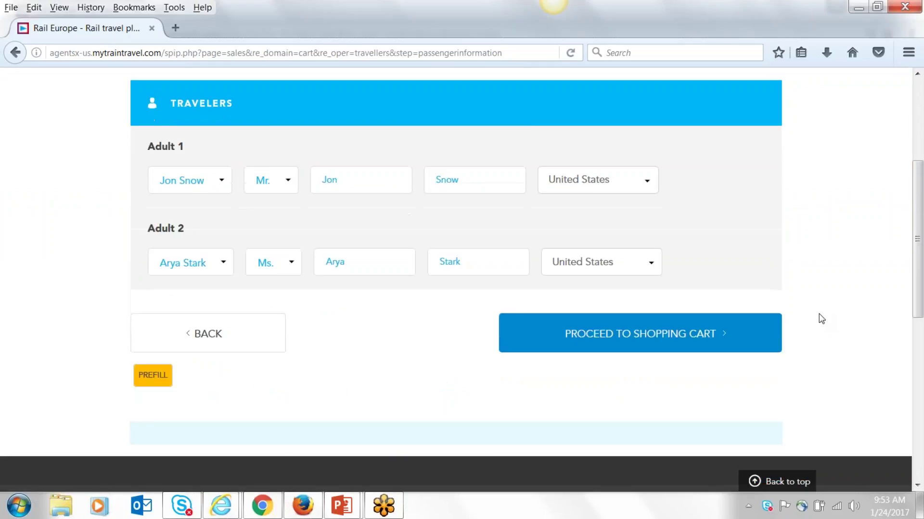
{"action": "left_click", "coordinate": [622, 336]}
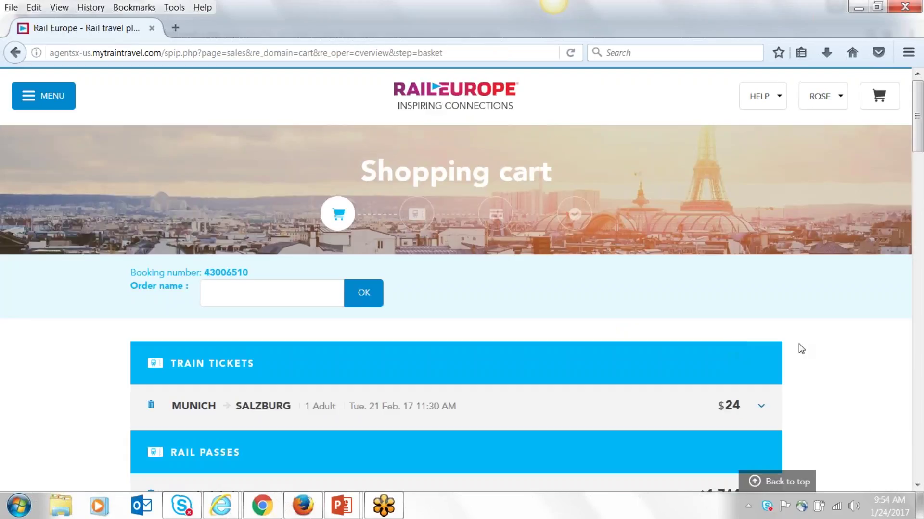
Step: Hold the cart with the Munich–Salzburg ticket and Eurail Global Pass for 48 hours
{"action": "scroll", "coordinate": [798, 345], "scroll_direction": "down", "scroll_amount": 5}
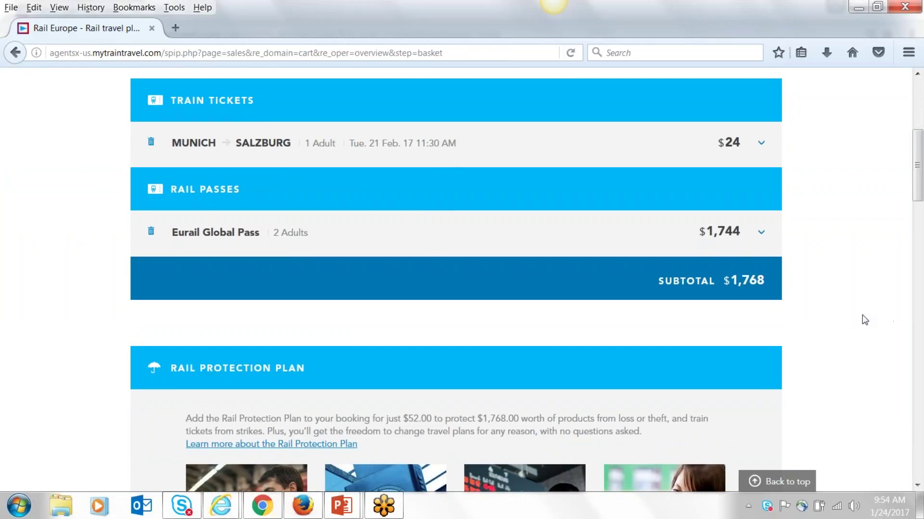
{"action": "scroll", "coordinate": [871, 319], "scroll_direction": "down", "scroll_amount": 10}
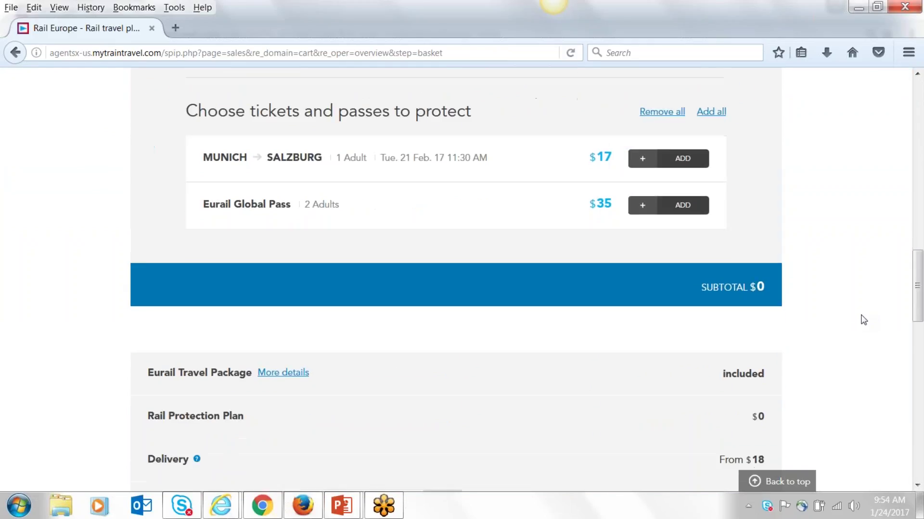
{"action": "scroll", "coordinate": [863, 320], "scroll_direction": "down", "scroll_amount": 6}
{"action": "left_click", "coordinate": [309, 403]}
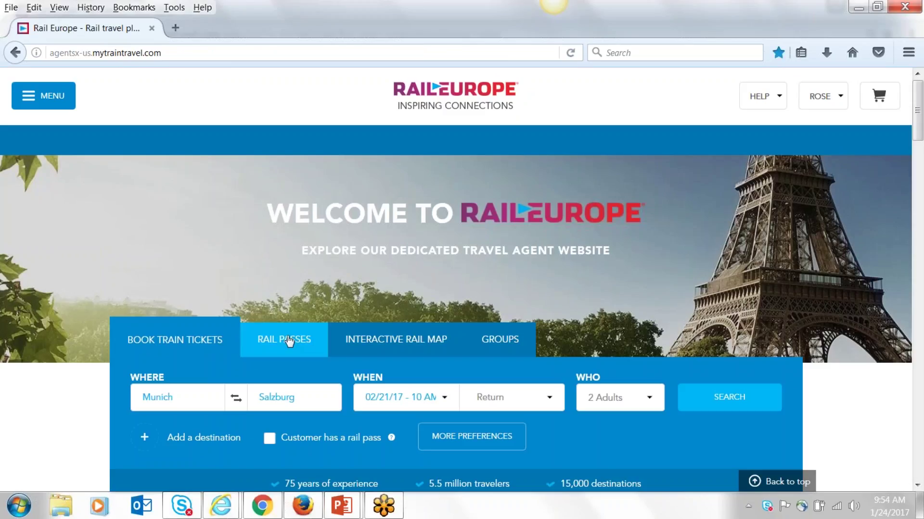
Step: Reuse the recent Paris–Nice search, change travellers to 1 adult with no youths, and search
{"action": "left_click", "coordinate": [179, 401]}
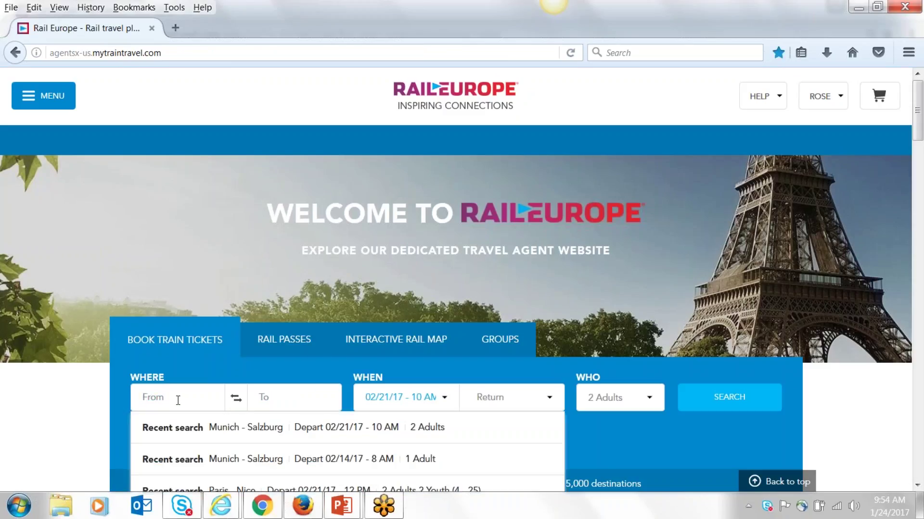
{"action": "scroll", "coordinate": [233, 364], "scroll_direction": "down", "scroll_amount": 3}
{"action": "left_click", "coordinate": [233, 365]}
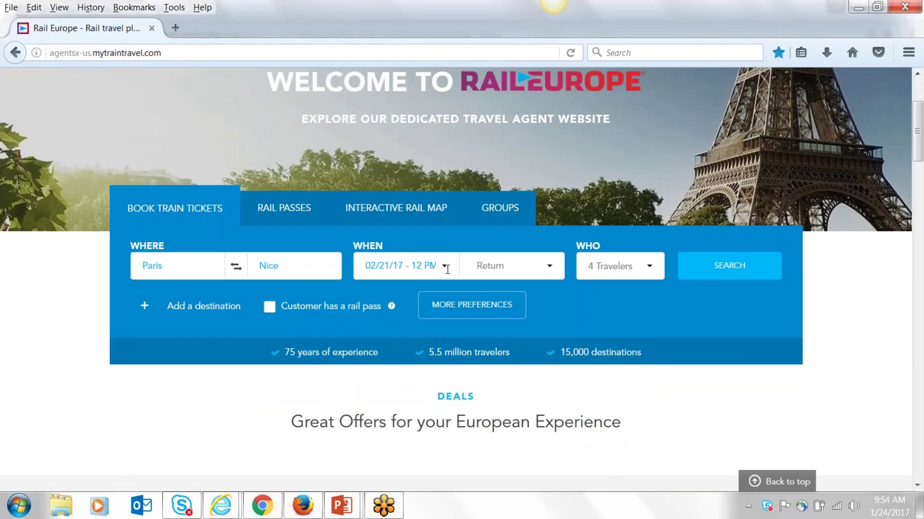
{"action": "left_click", "coordinate": [649, 266]}
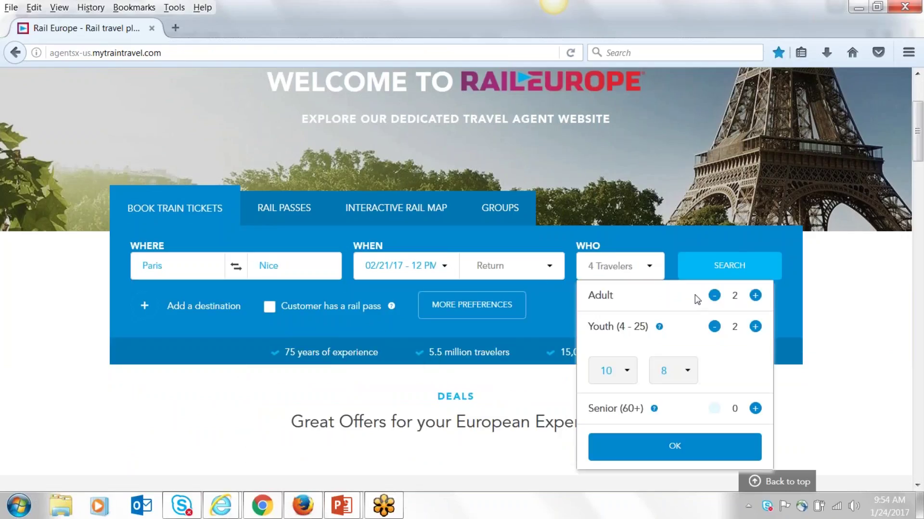
{"action": "left_click", "coordinate": [714, 296]}
{"action": "left_click", "coordinate": [713, 295]}
{"action": "left_click", "coordinate": [755, 295]}
{"action": "left_click", "coordinate": [714, 326]}
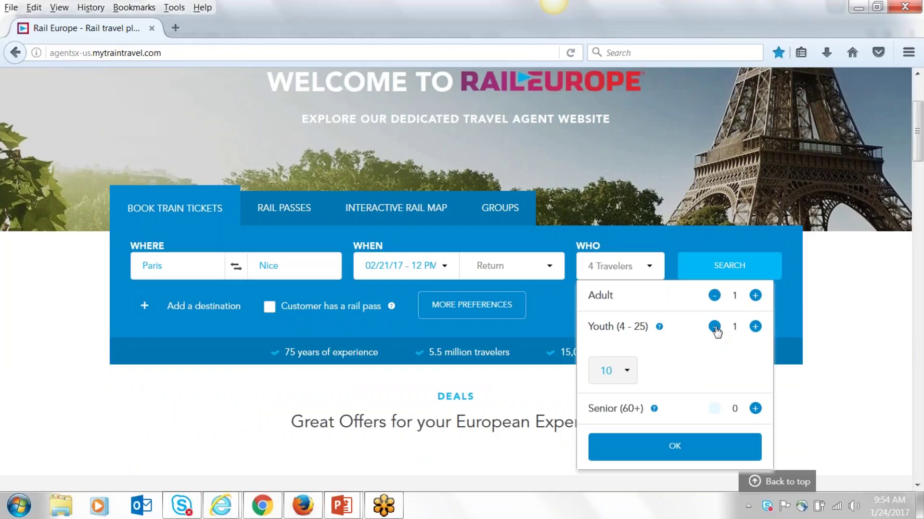
{"action": "left_click", "coordinate": [714, 326]}
{"action": "left_click", "coordinate": [670, 407]}
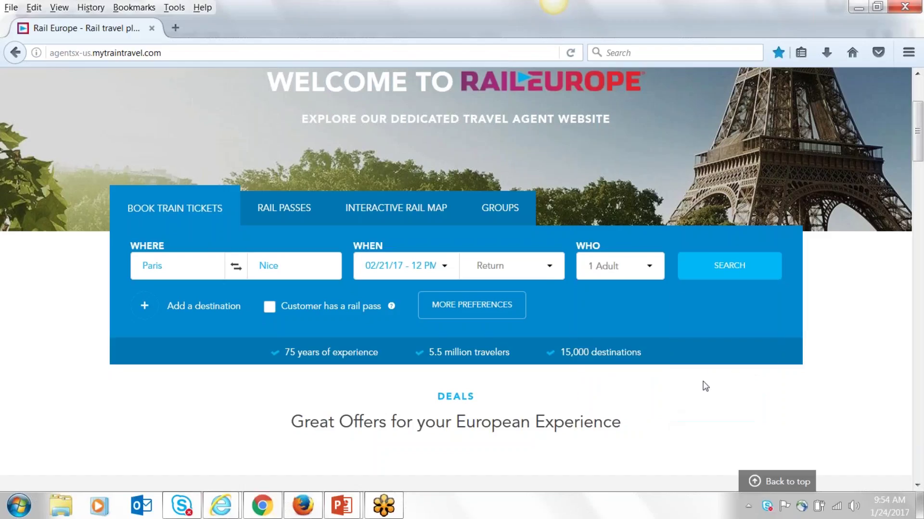
{"action": "left_click", "coordinate": [713, 270]}
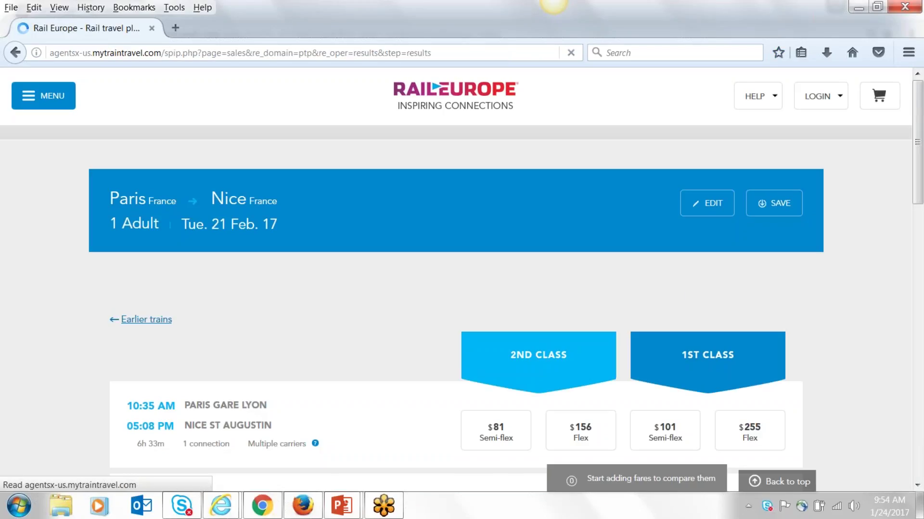
Step: Choose the $66 Semi-flex fare on the 02:19 PM Paris Gare Lyon–Nice Ville train
{"action": "scroll", "coordinate": [605, 288], "scroll_direction": "down", "scroll_amount": 4}
{"action": "scroll", "coordinate": [536, 272], "scroll_direction": "down", "scroll_amount": 4}
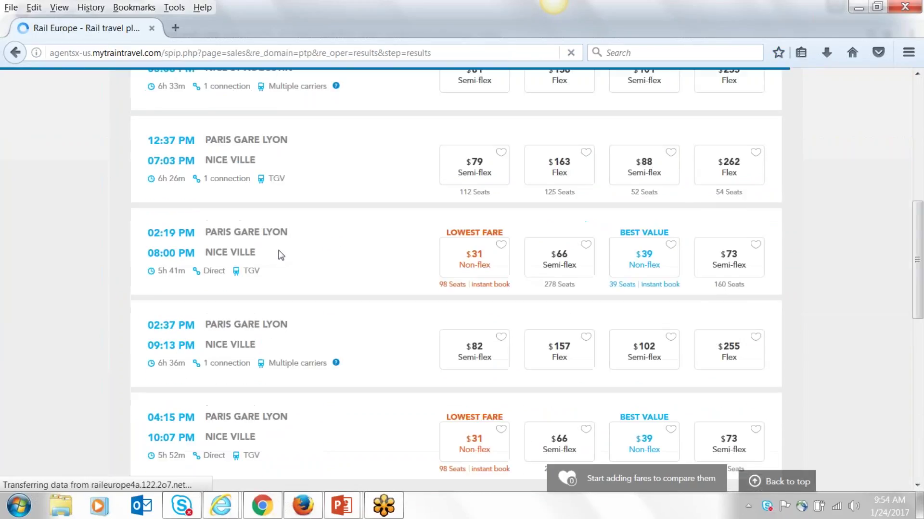
{"action": "left_click", "coordinate": [565, 260]}
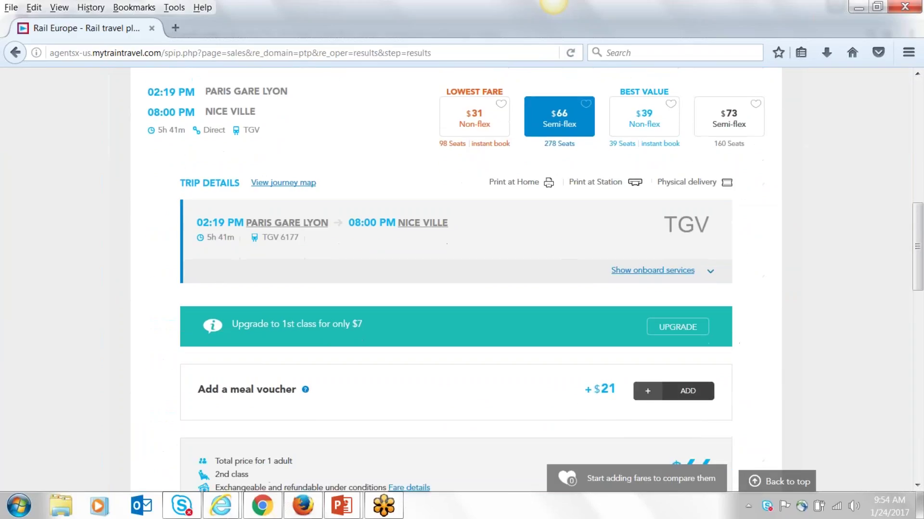
Step: View the Nice Ville station information, close it, and return to the top of the results
{"action": "left_click", "coordinate": [424, 231]}
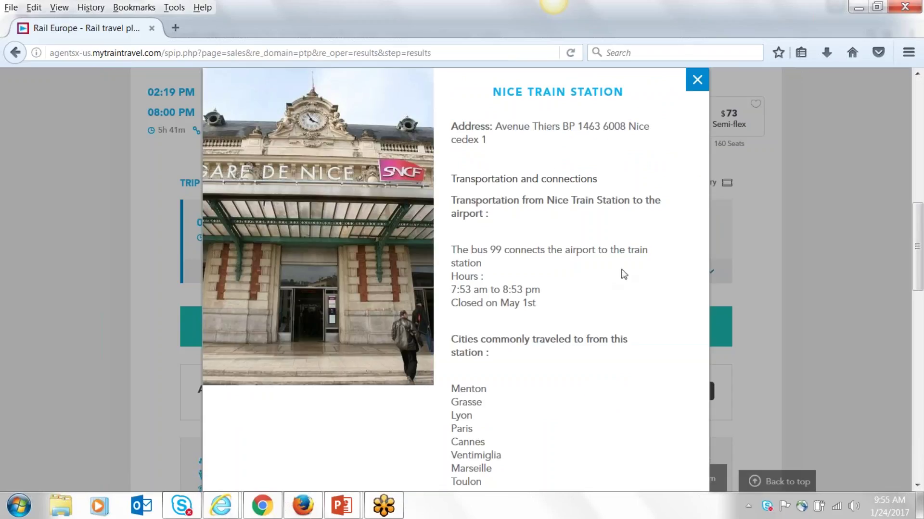
{"action": "scroll", "coordinate": [623, 274], "scroll_direction": "down", "scroll_amount": 5}
{"action": "scroll", "coordinate": [624, 274], "scroll_direction": "up", "scroll_amount": 6}
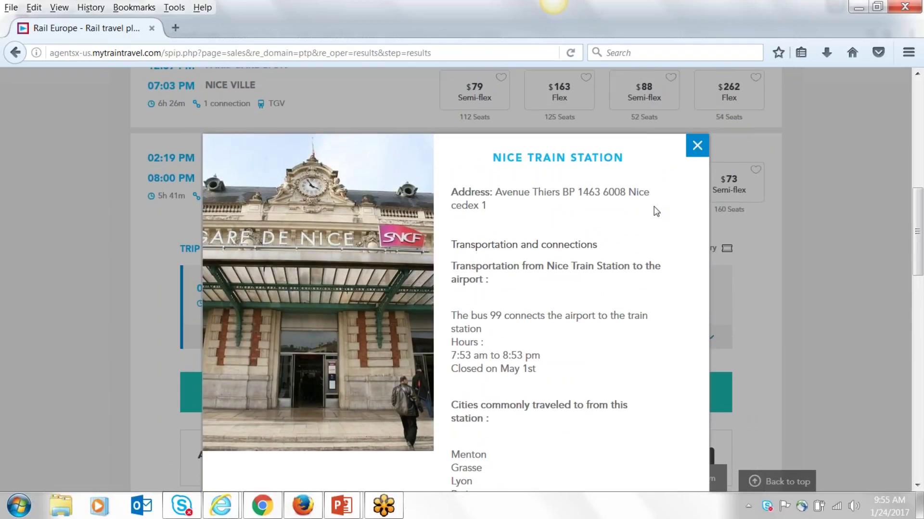
{"action": "left_click", "coordinate": [697, 145]}
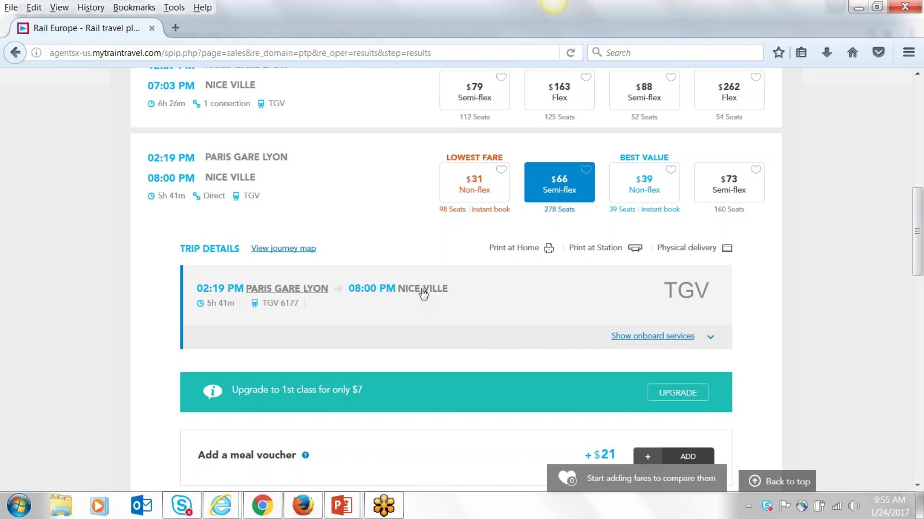
{"action": "left_click", "coordinate": [423, 290]}
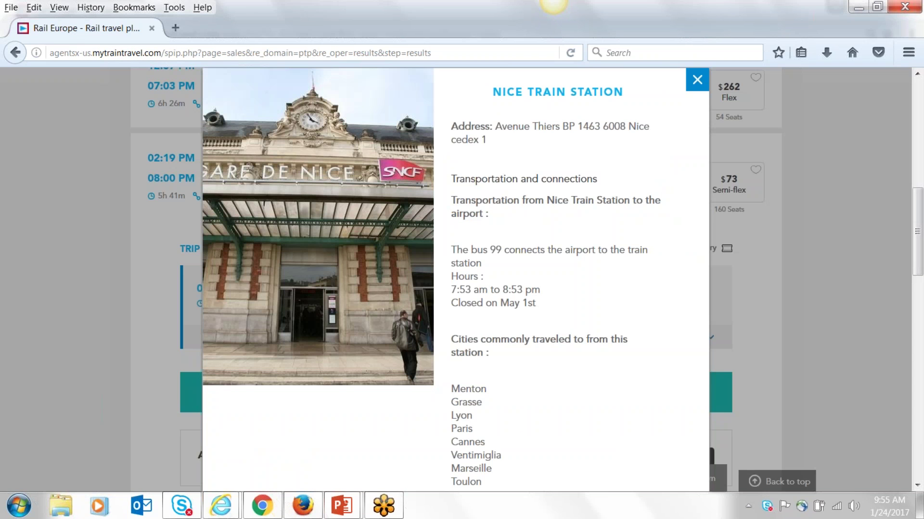
{"action": "left_click", "coordinate": [699, 80]}
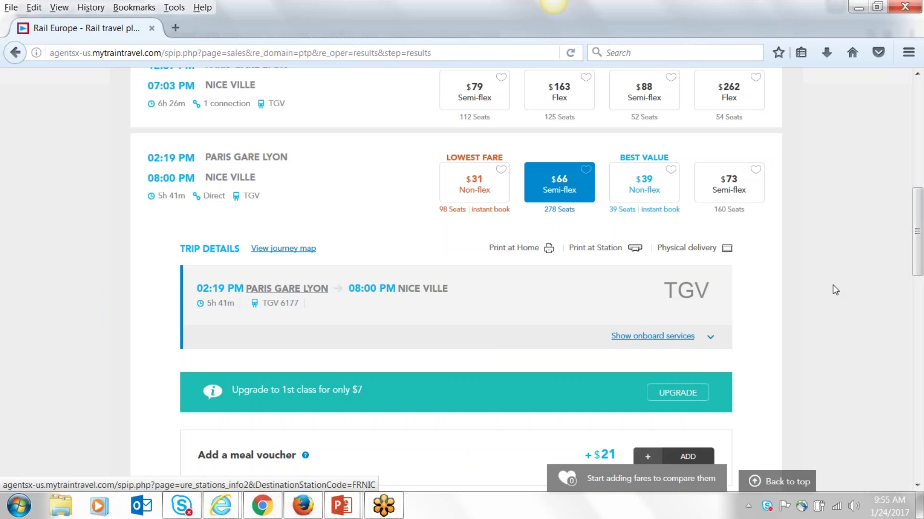
{"action": "scroll", "coordinate": [834, 290], "scroll_direction": "up", "scroll_amount": 7}
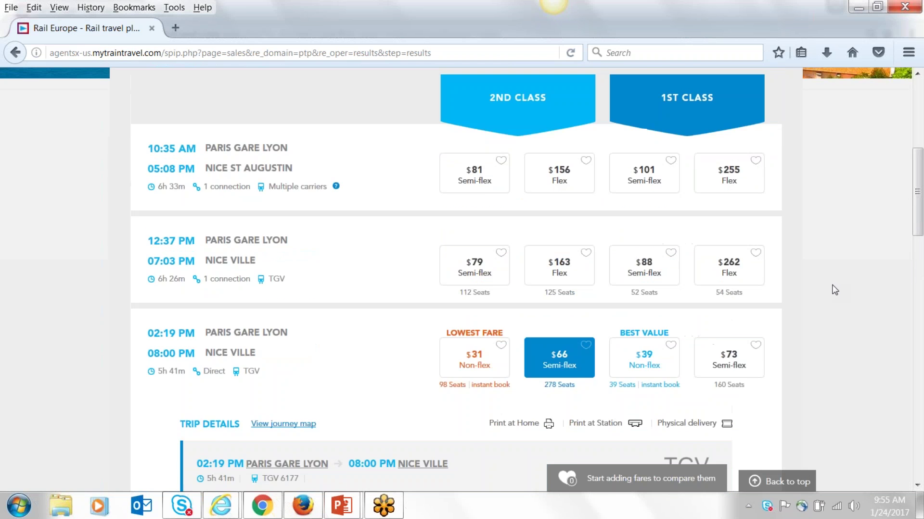
{"action": "scroll", "coordinate": [835, 290], "scroll_direction": "up", "scroll_amount": 3}
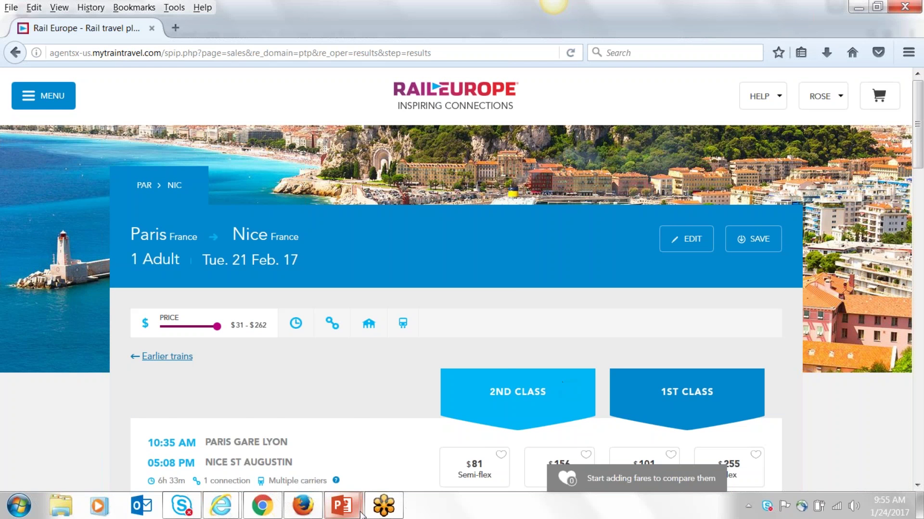
Step: Bring back the PowerPoint slide show and advance to the Web Address & Contact Information slide
{"action": "mouse_move", "coordinate": [344, 509]}
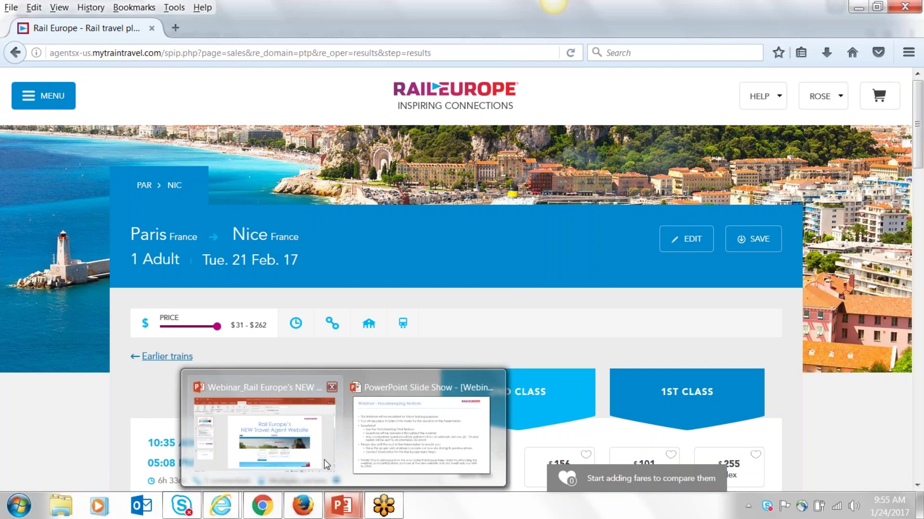
{"action": "left_click", "coordinate": [401, 449]}
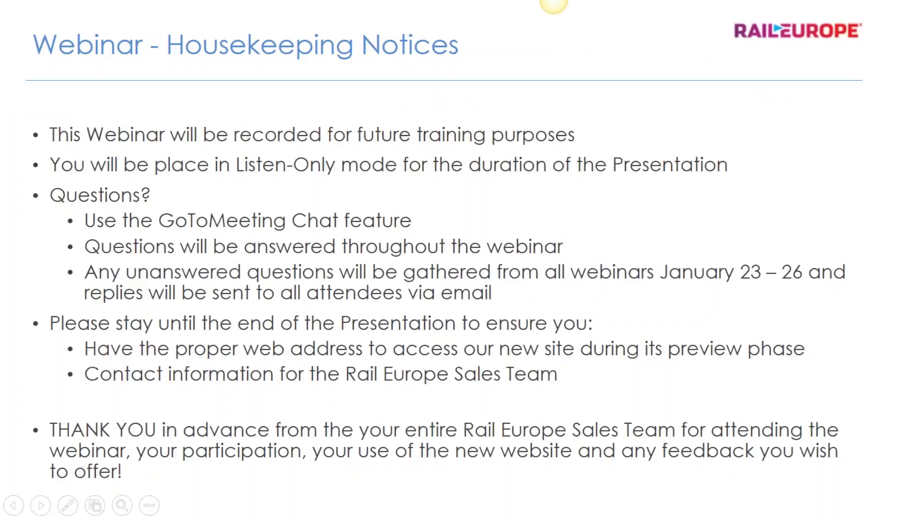
{"action": "key", "text": "Right"}
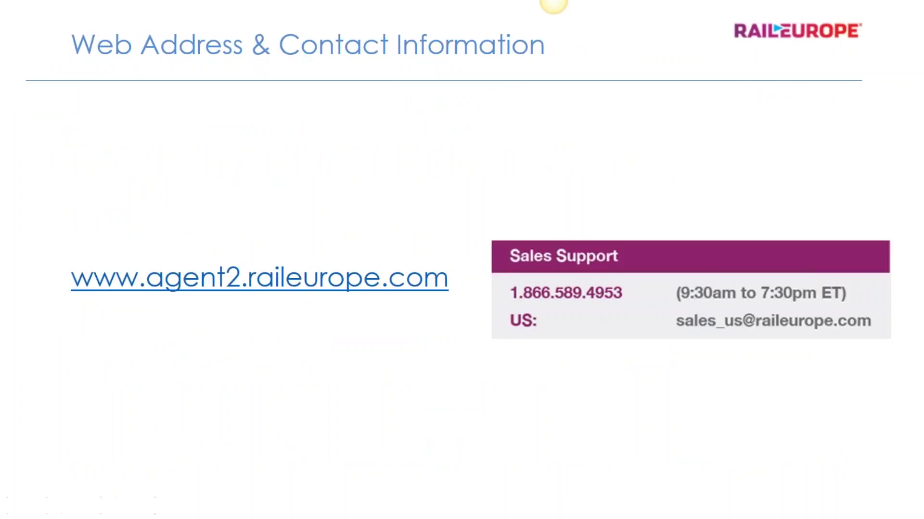